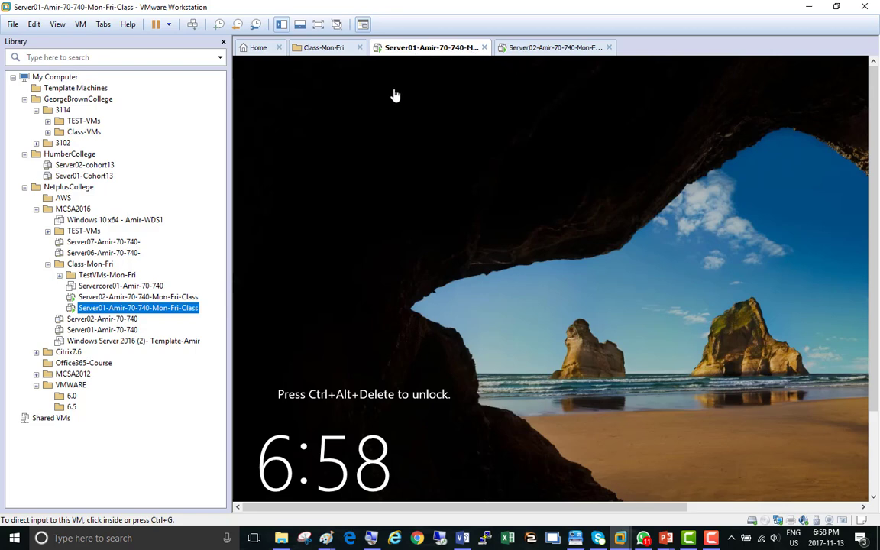
Step: Sign in to Server01 with the NetAdmin account password, release input, and switch to the Server02 tab
click(192, 25)
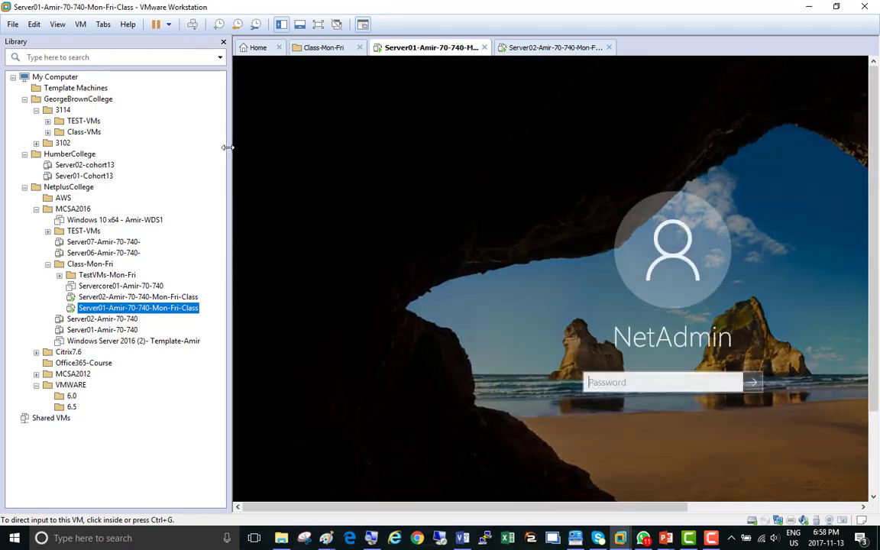
drag(226, 148, 117, 149)
click(537, 387)
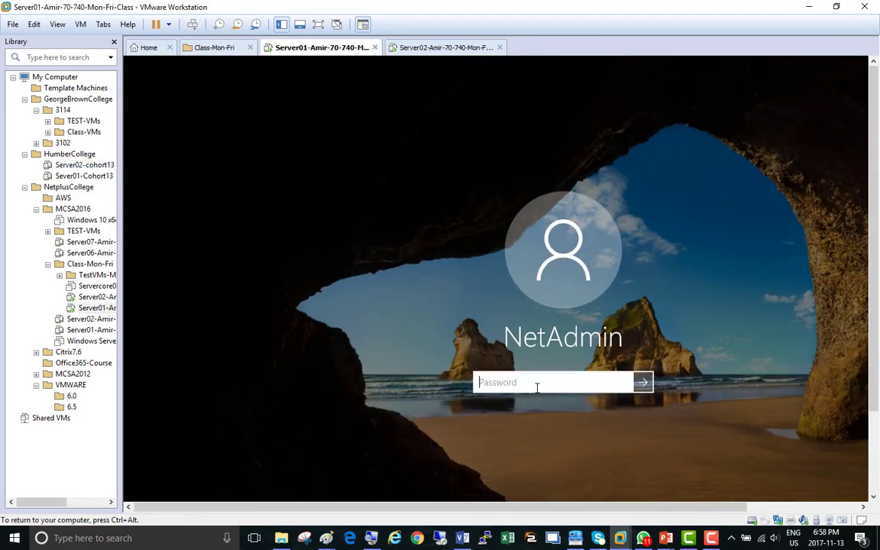
text(Pa$$w0rd)
key(Return)
key(ctrl+alt)
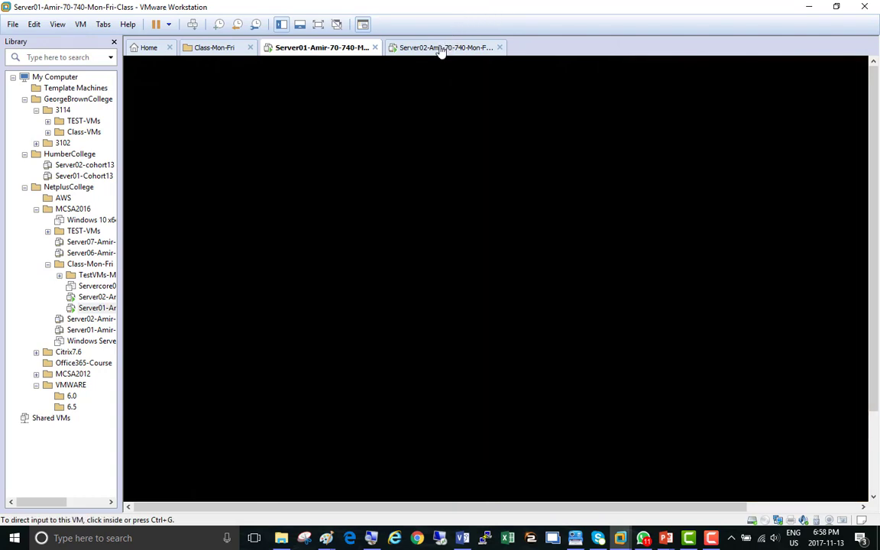
click(440, 48)
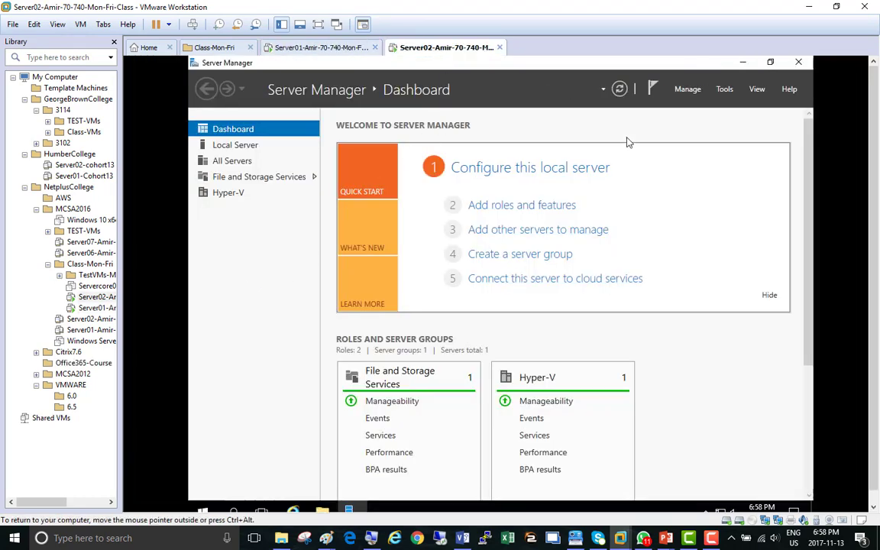
Step: Launch Hyper-V Manager from Server Manager's Tools menu and turn on Magnifier
click(726, 90)
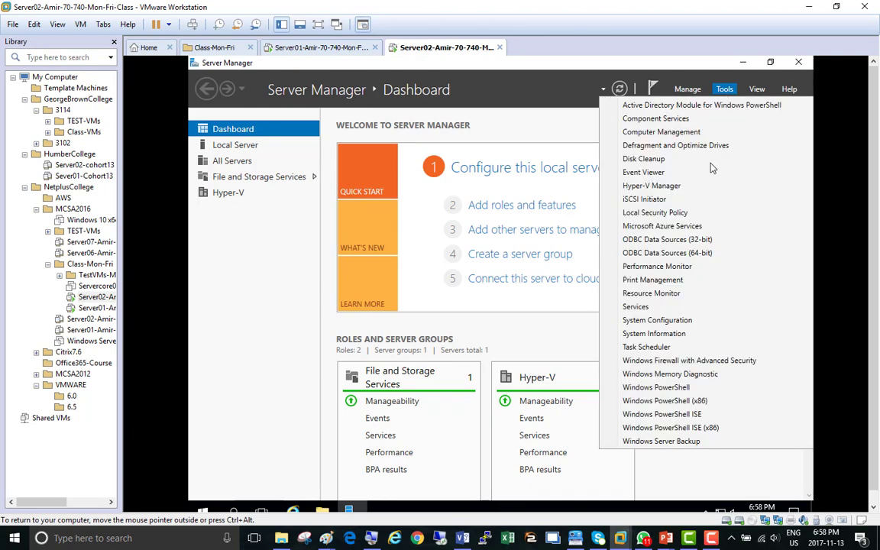
click(684, 188)
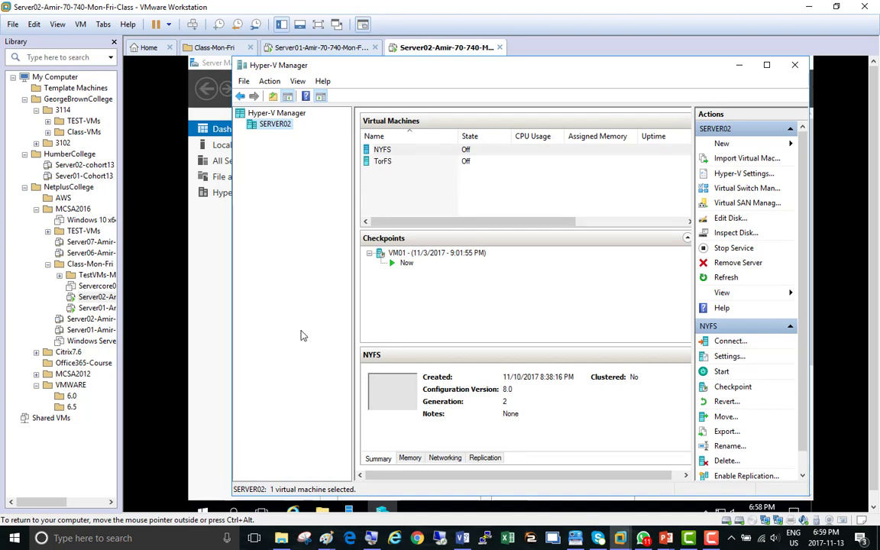
key(super+plus)
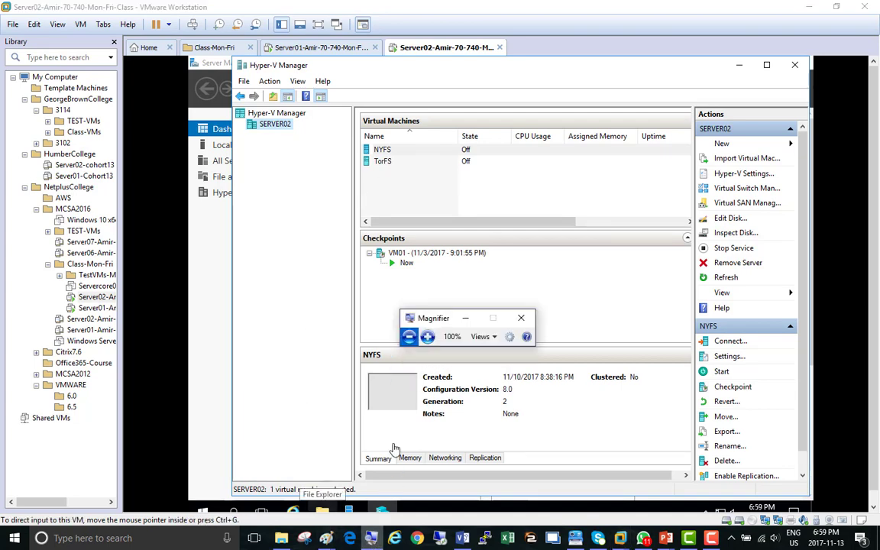
Step: Zoom Magnifier to 200%, select the TorFS virtual machine, and bring up its actions menu
click(427, 336)
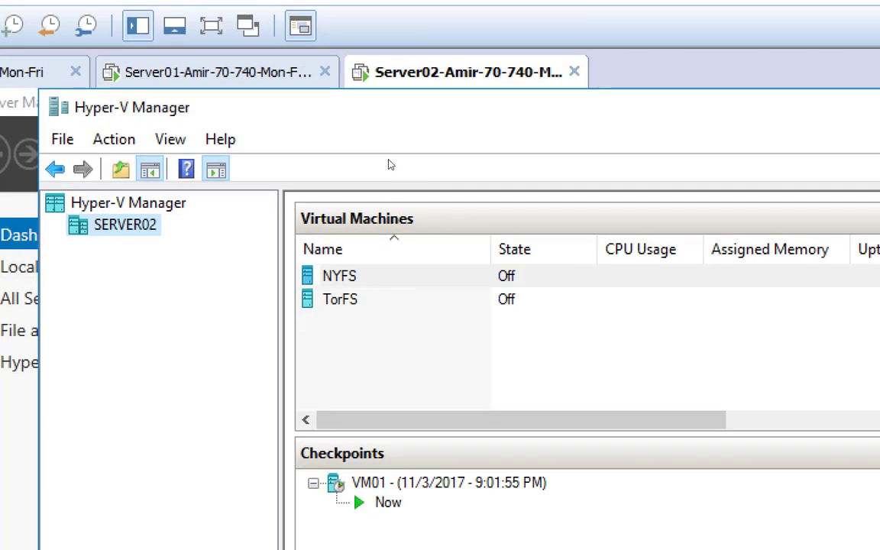
key(Down)
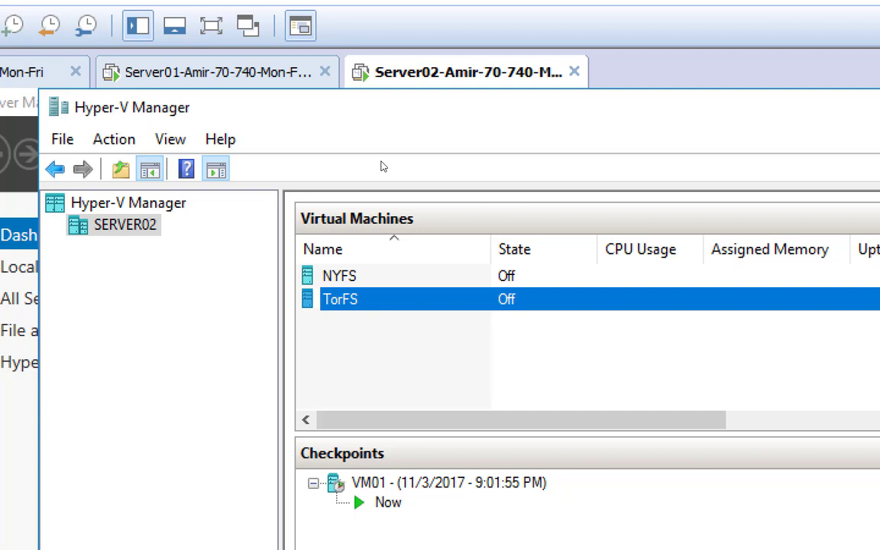
key(shift+F10)
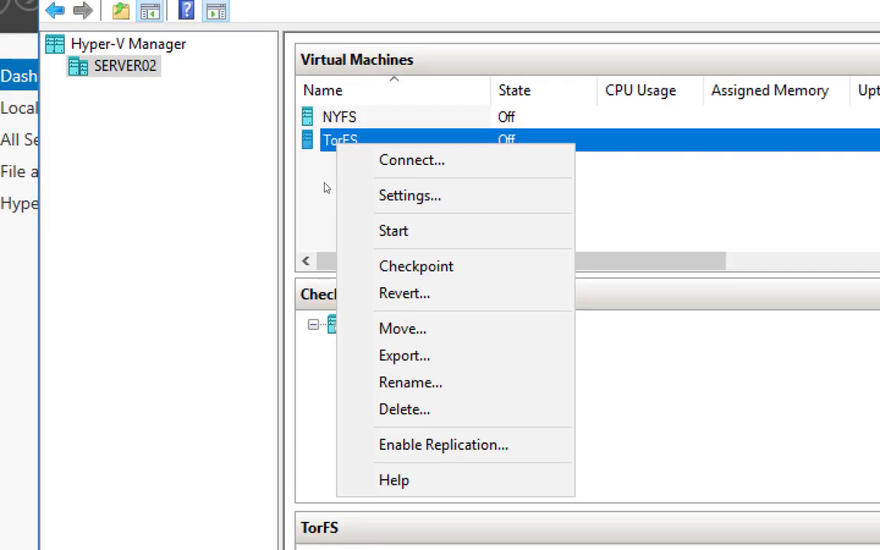
Step: Open TorFS's settings and view its first SCSI hard drive, VM01
click(446, 195)
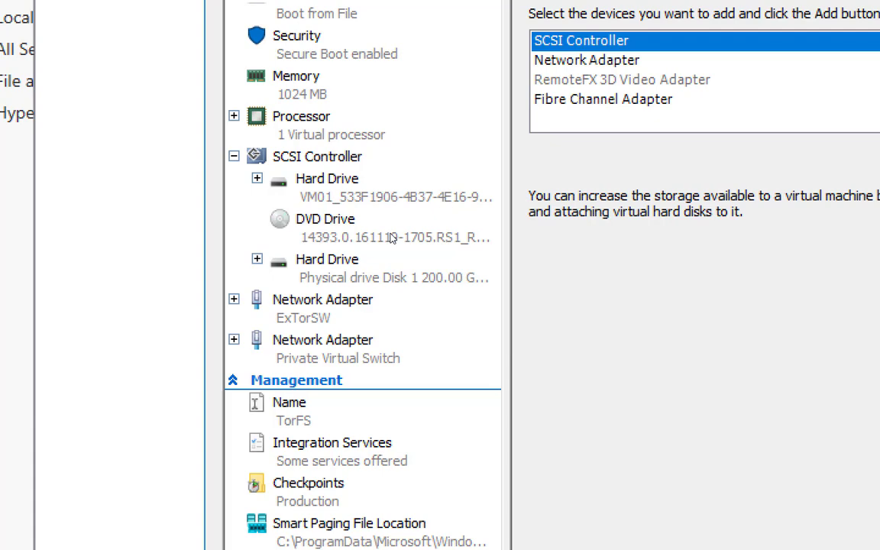
key(Down)
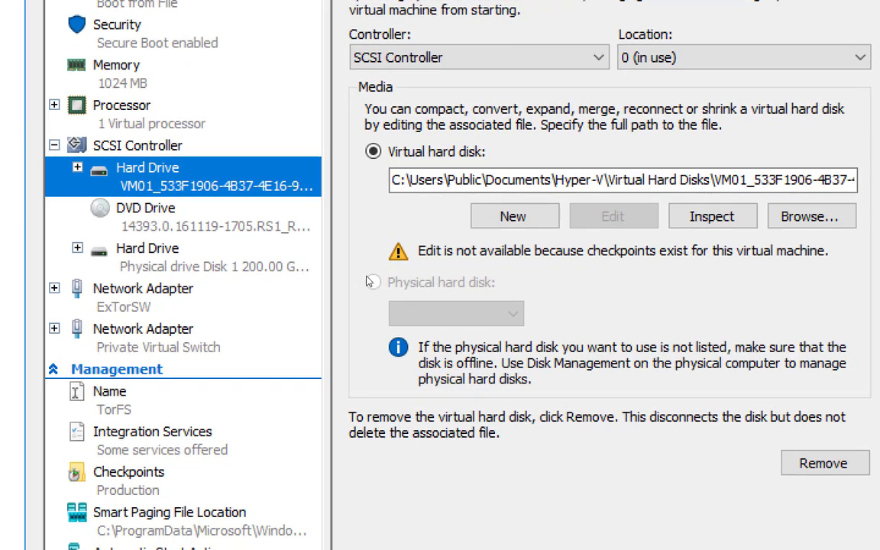
Step: Remove the 200 GB physical Disk 1 hard drive from TorFS's SCSI Controller
click(275, 269)
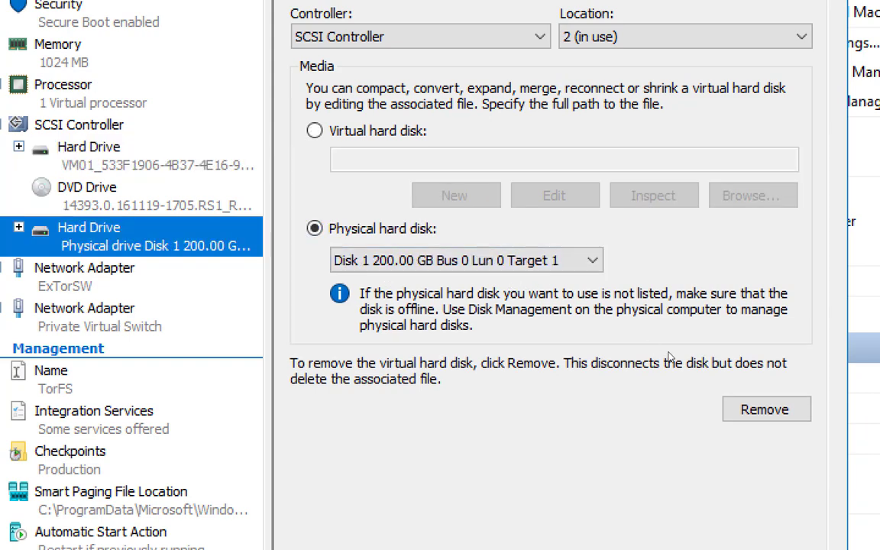
click(765, 409)
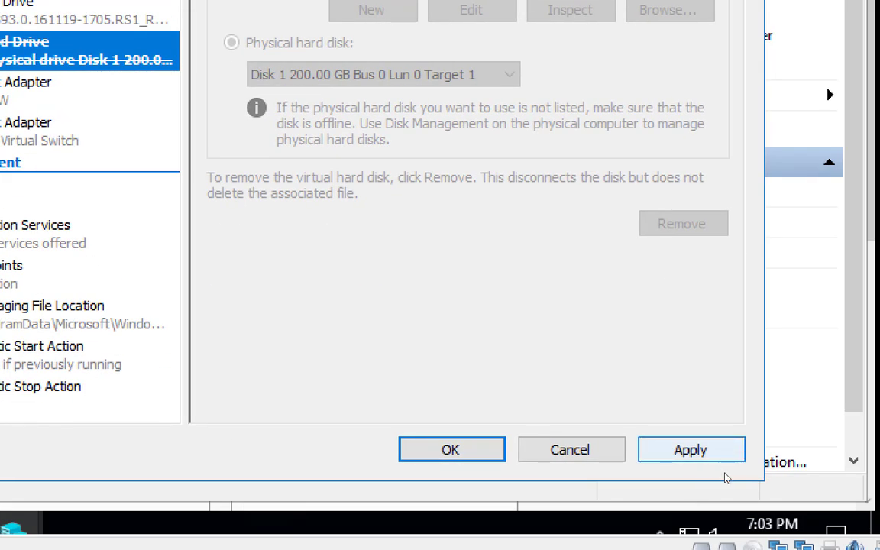
Step: Apply the drive removal, check the remaining hard drive, and close TorFS settings with OK
click(723, 459)
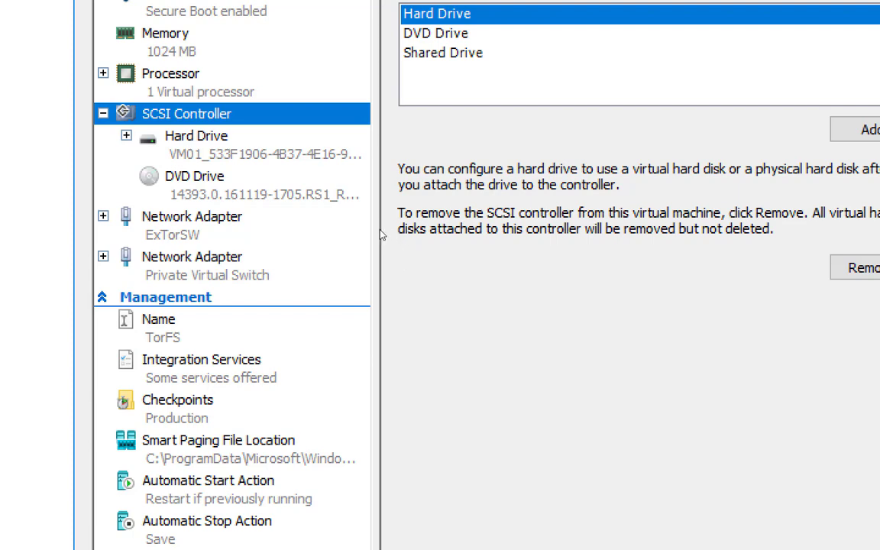
key(Down)
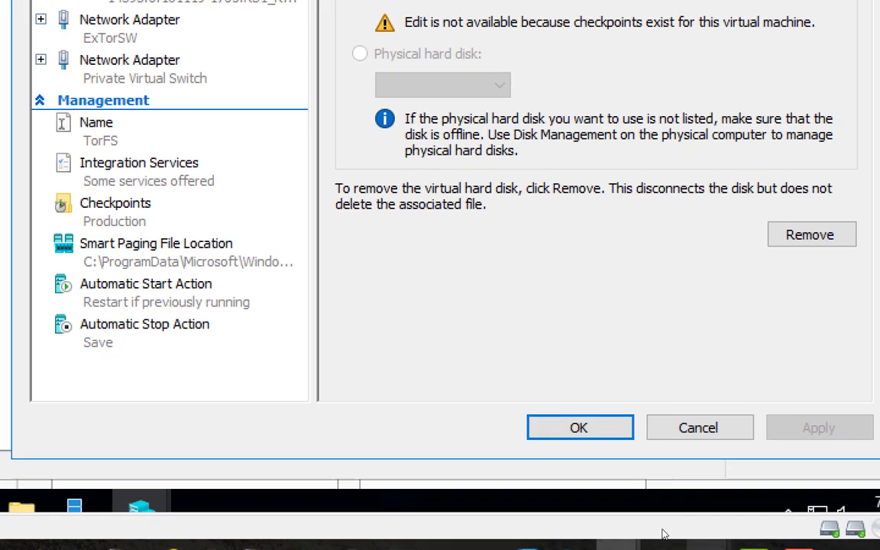
click(581, 425)
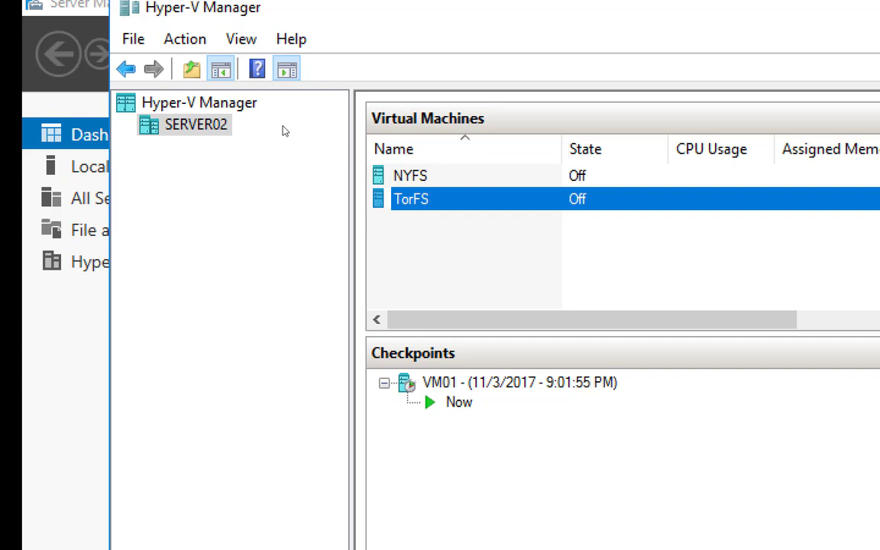
Step: Show the New submenu for the SERVER02 host in the navigation tree
right_click(282, 132)
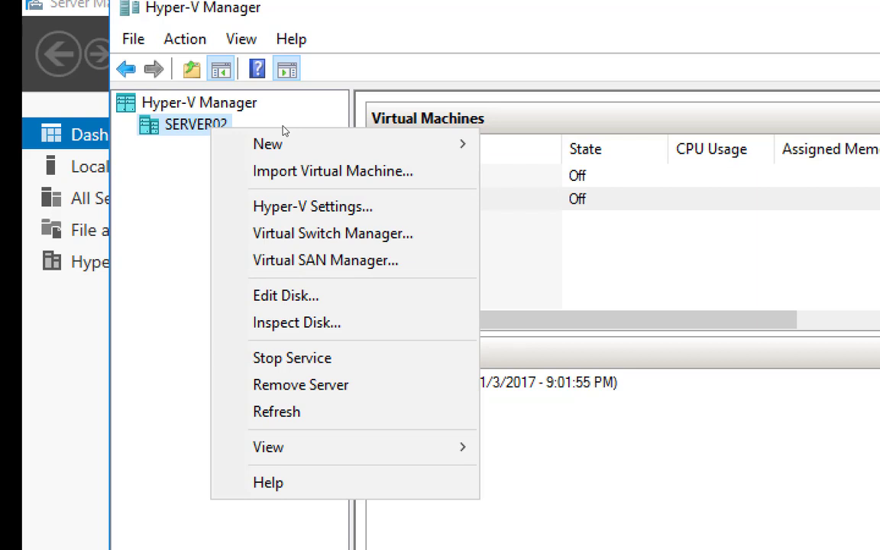
mouse_move(351, 141)
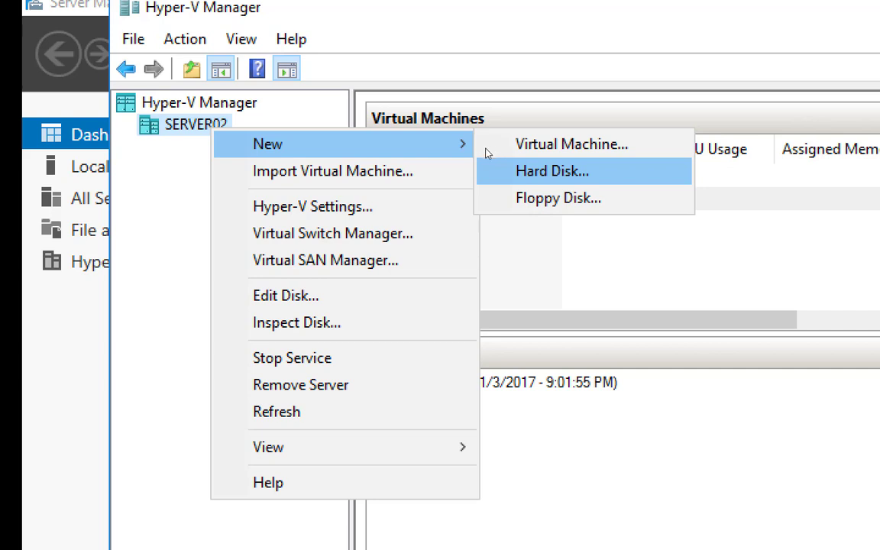
Step: Start the New Virtual Hard Disk wizard and pick VHD on the disk format page
click(488, 158)
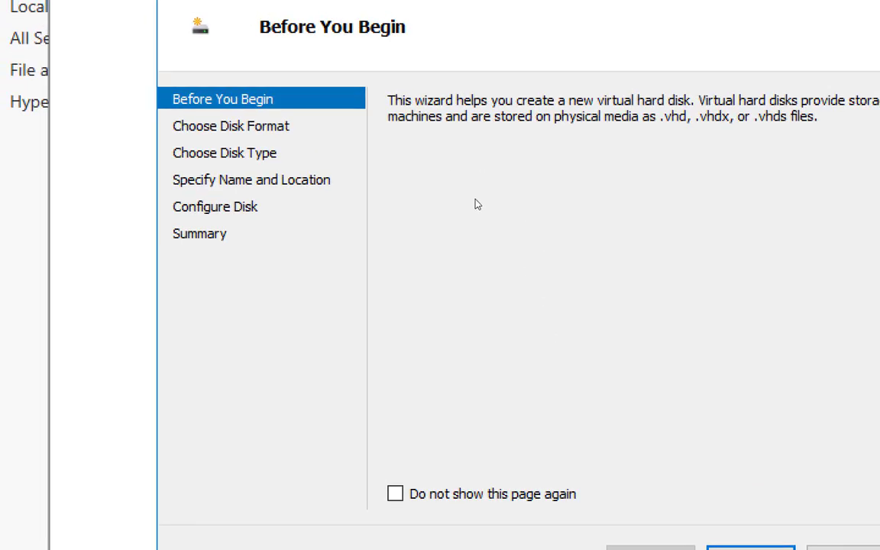
key(Return)
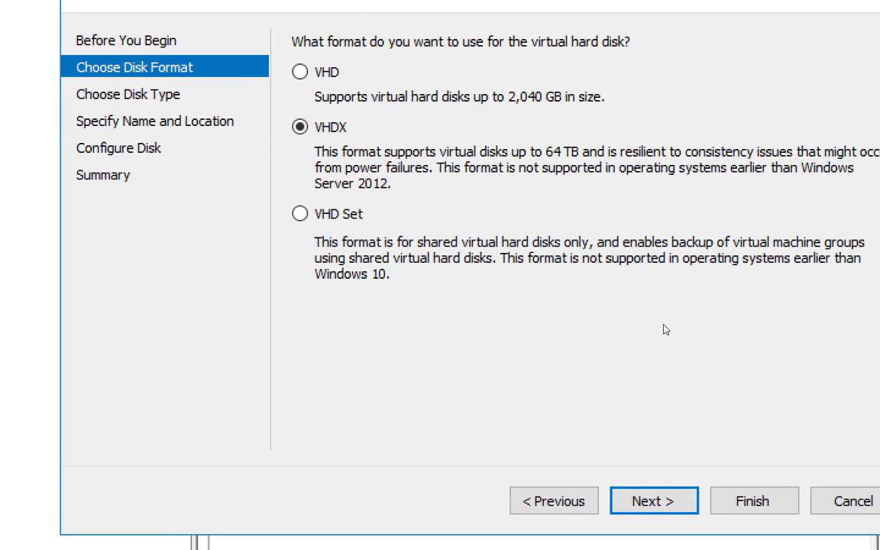
key(Up)
Step: Switch the new disk's format back to VHDX
key(Down)
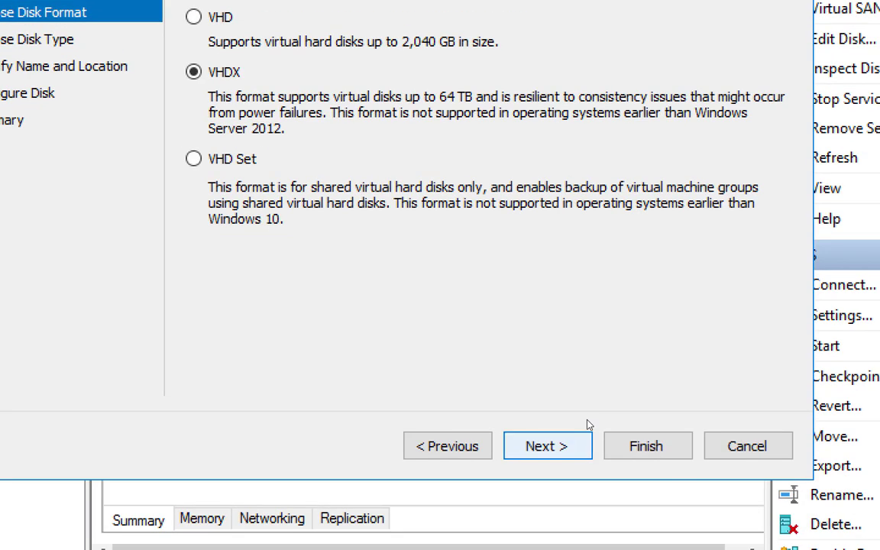
Step: Advance to the Choose Disk Type page and select Differencing
key(Return)
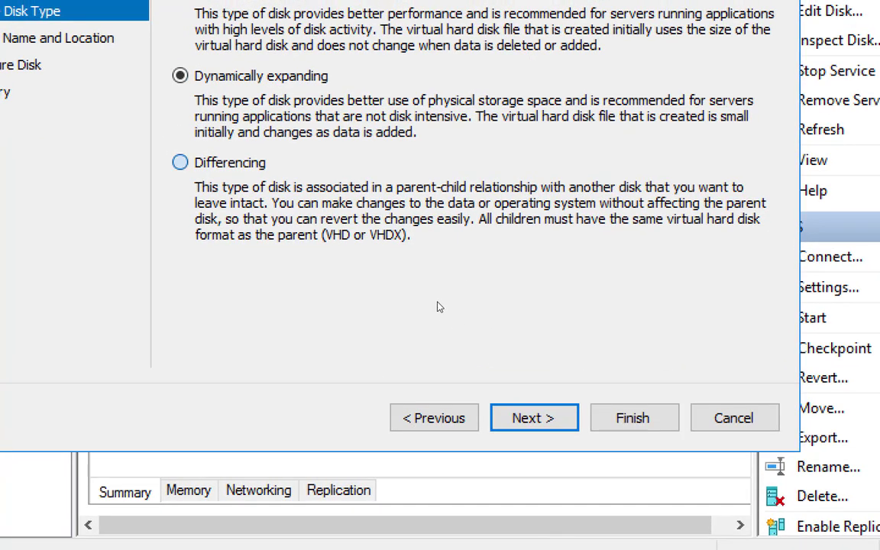
click(171, 121)
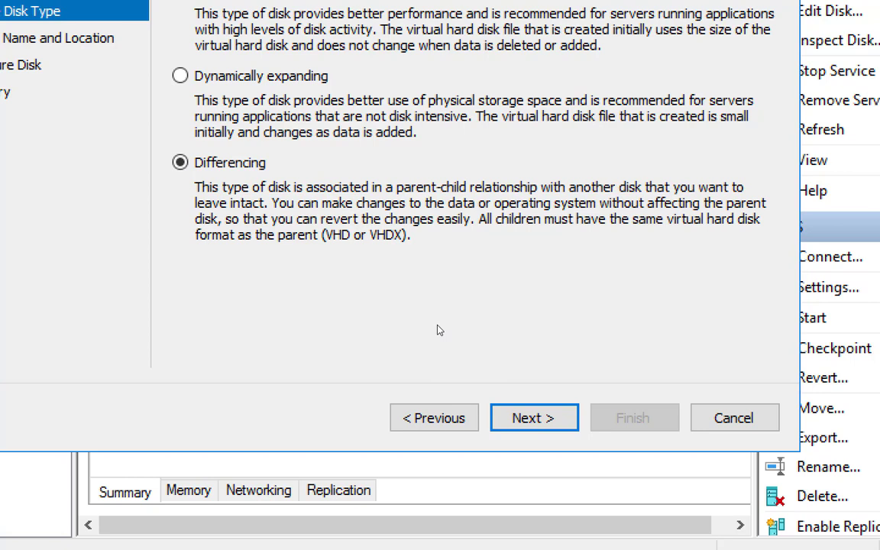
Step: Name the new disk DiffDisk1.vhdx, keeping the .vhdx extension and default Hyper-V folder
click(577, 422)
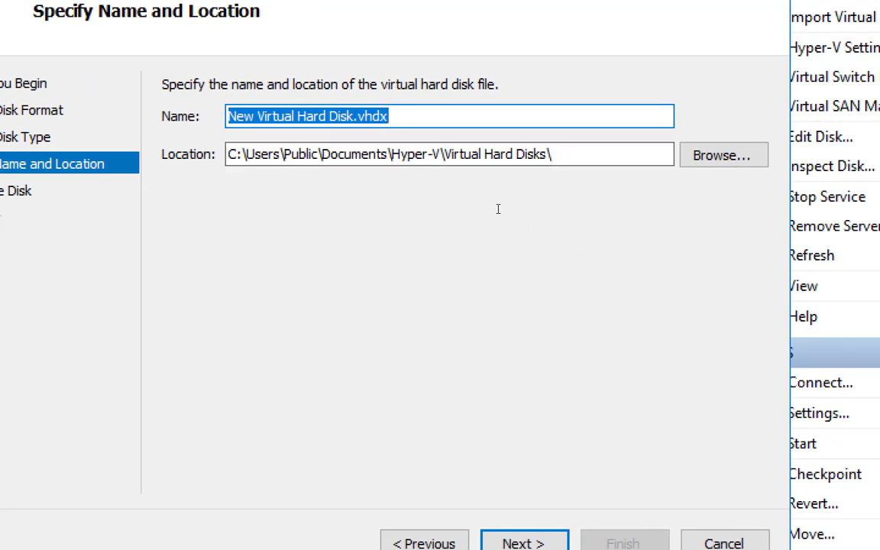
key(End)
key(Left)
key(Left)
key(Left)
key(Left)
key(Left)
key(ctrl+shift+Left)
key(ctrl+shift+Left)
key(ctrl+shift+Left)
key(ctrl+shift+Left)
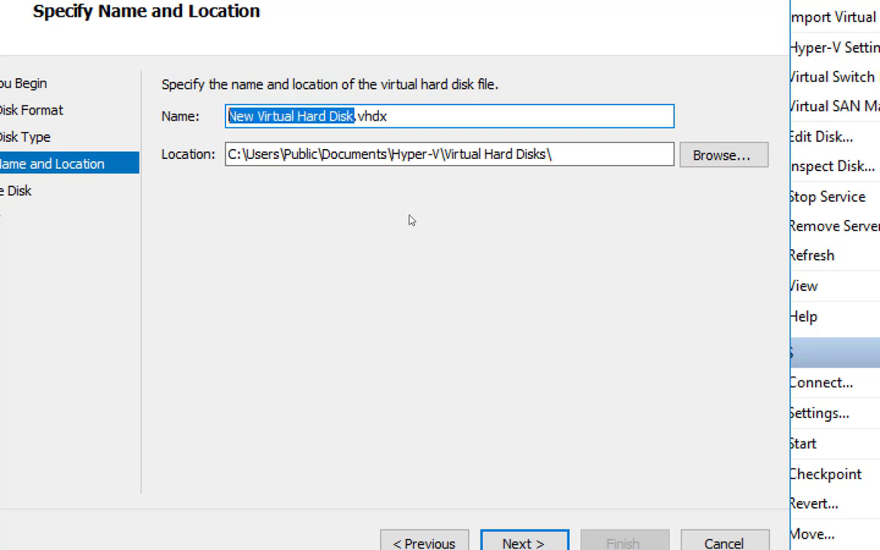
text(DiffDisk)
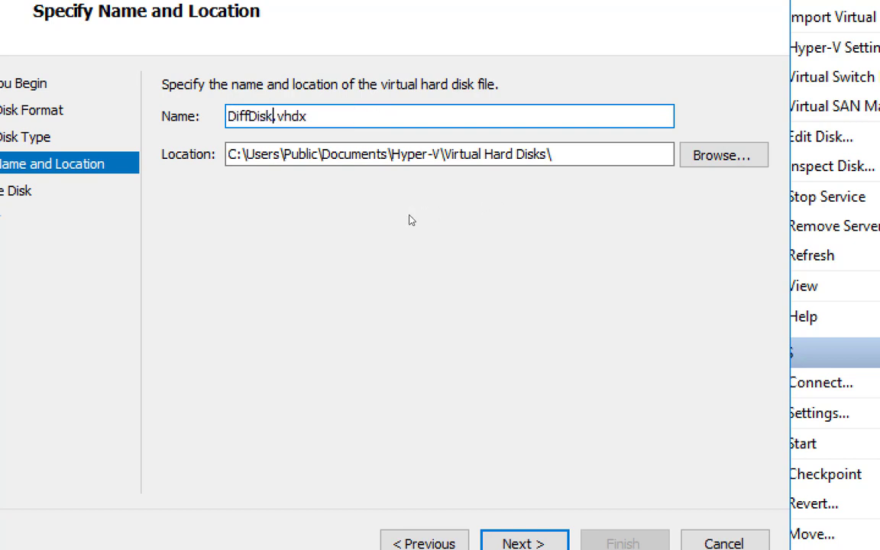
text(1)
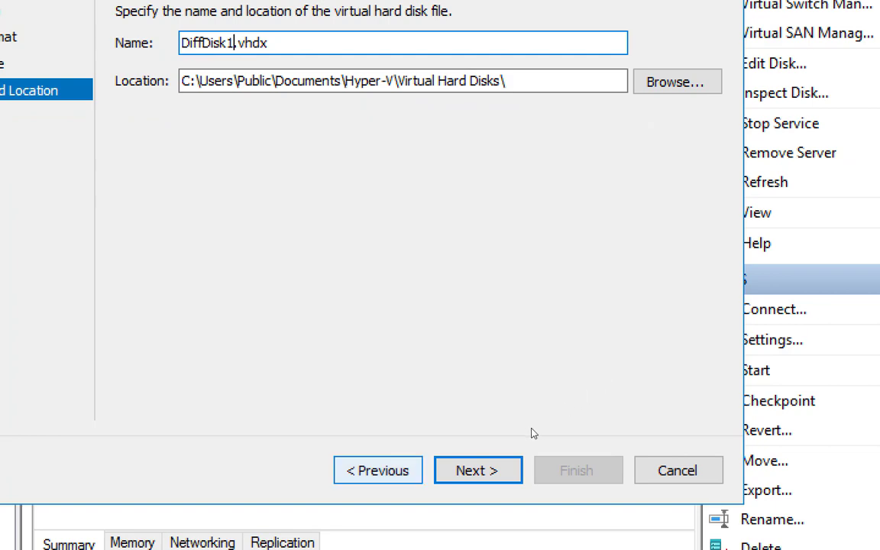
key(Return)
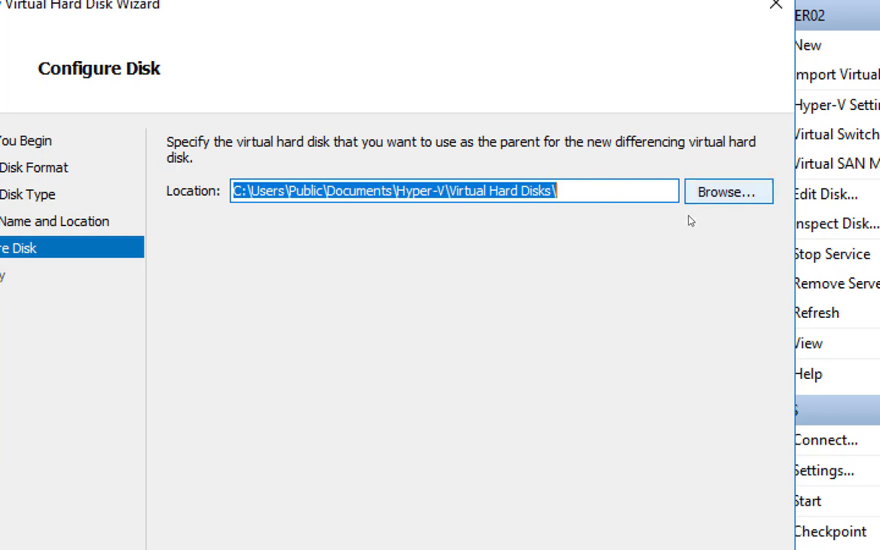
Step: Browse for the parent disk file of the differencing disk
click(707, 196)
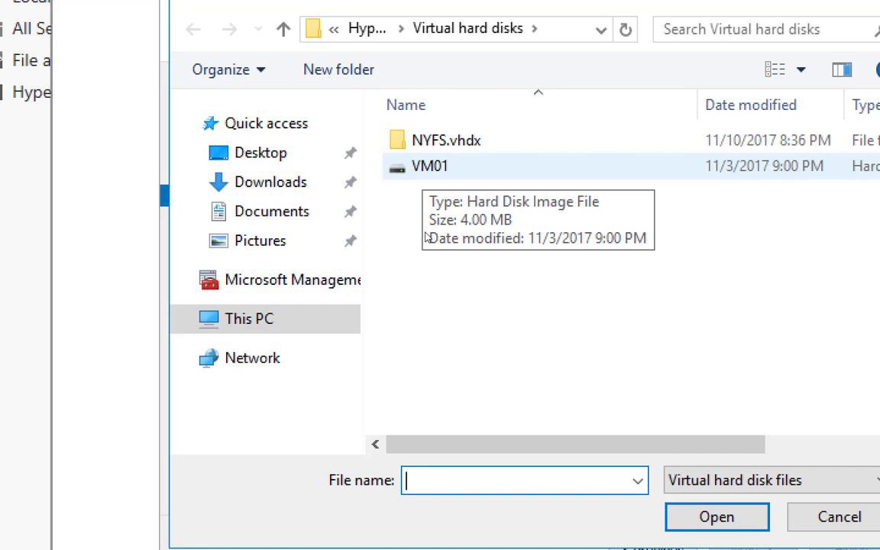
Step: Choose VM01 as the parent disk and continue to the wizard summary
double_click(427, 167)
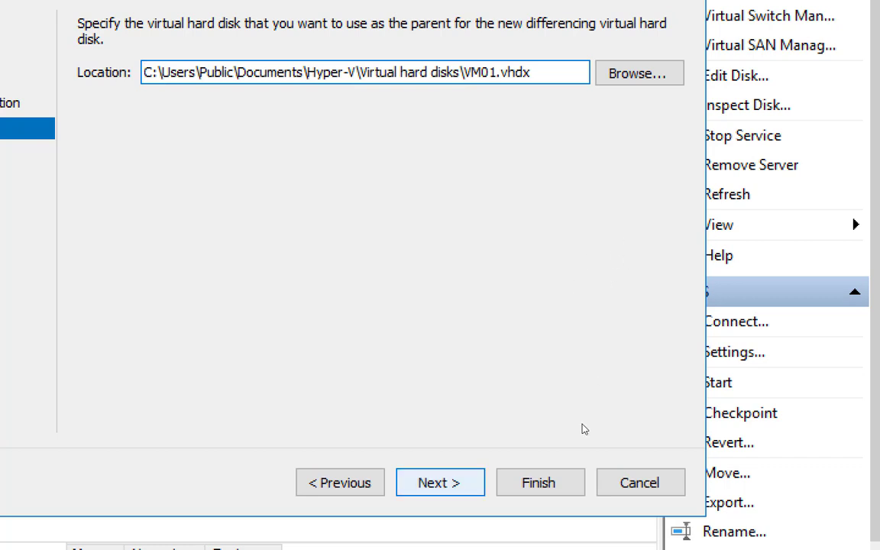
key(Return)
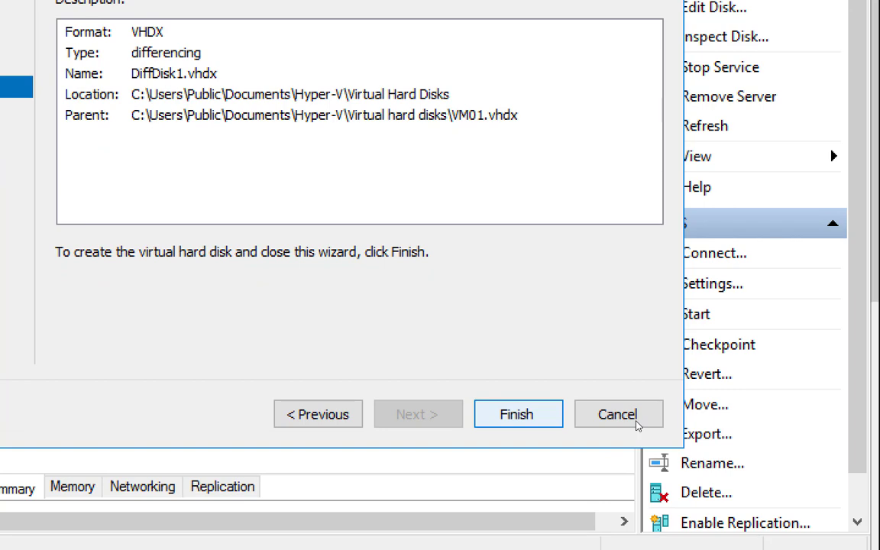
Step: Finish the wizard to create DiffDisk1.vhdx with parent VM01.vhdx
key(Return)
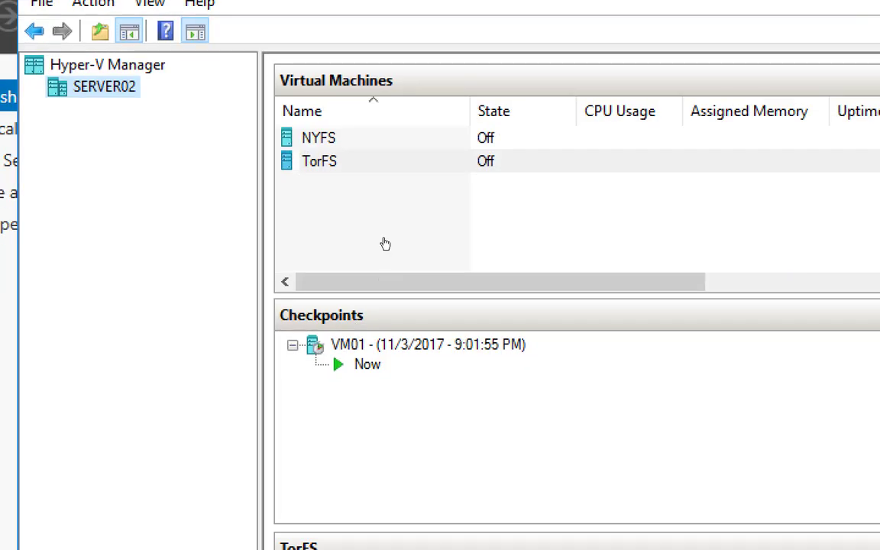
Step: Add a hard drive to TorFS's SCSI controller and apply the settings
right_click(387, 167)
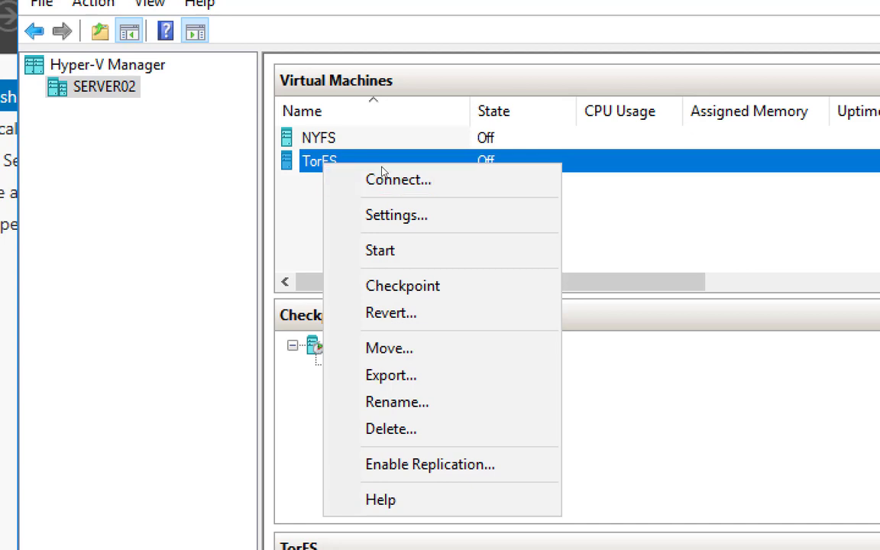
click(423, 208)
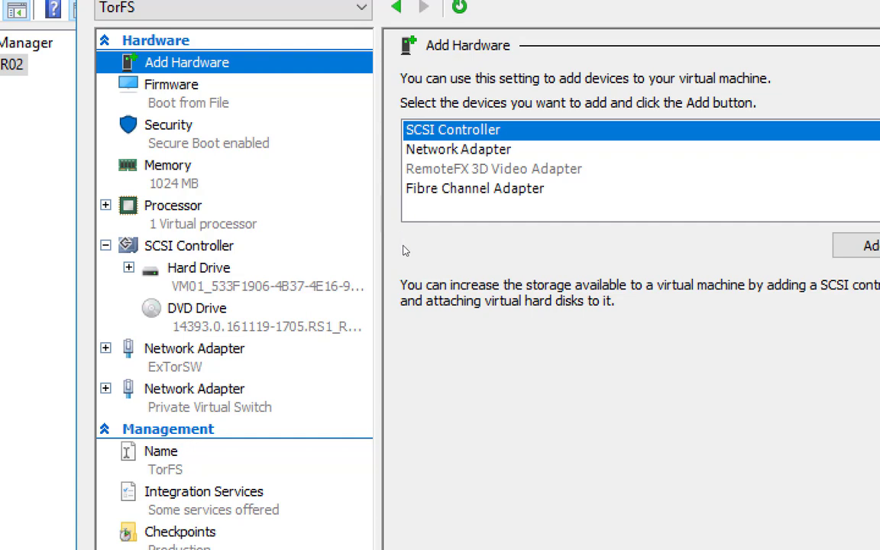
click(362, 244)
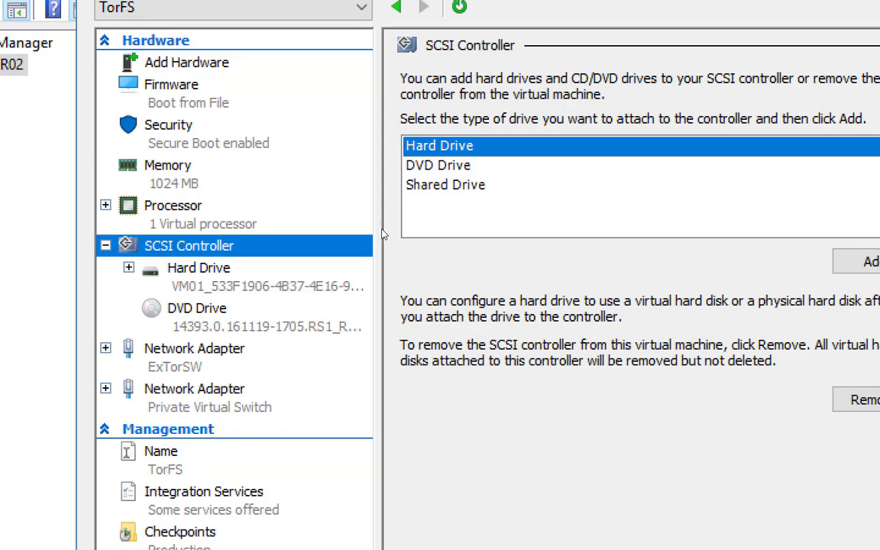
key(Down)
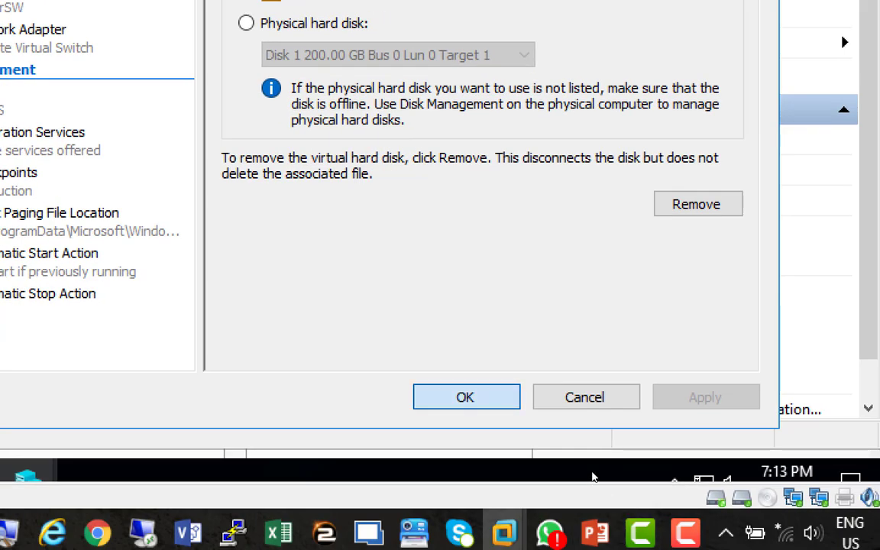
click(465, 396)
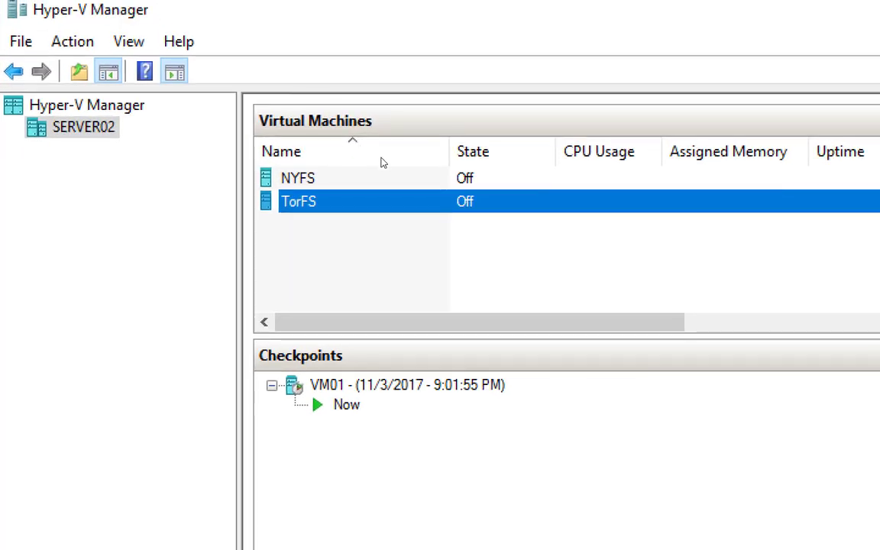
Step: Start the TorFS virtual machine from its context menu
key(shift+F10)
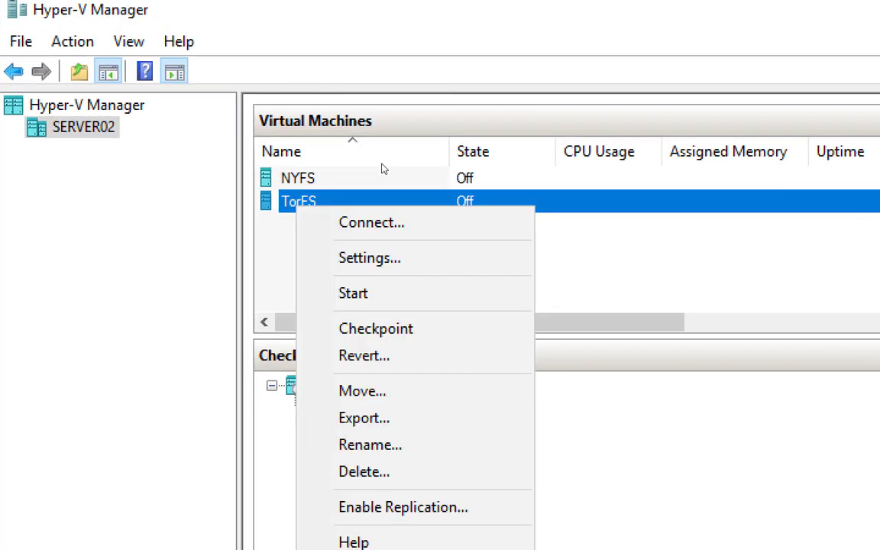
key(Down)
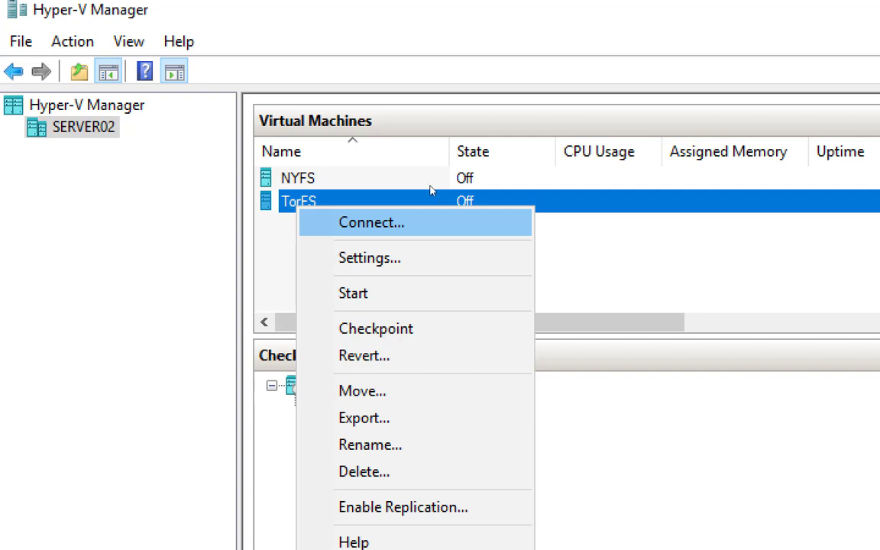
key(Down)
key(Down)
key(Return)
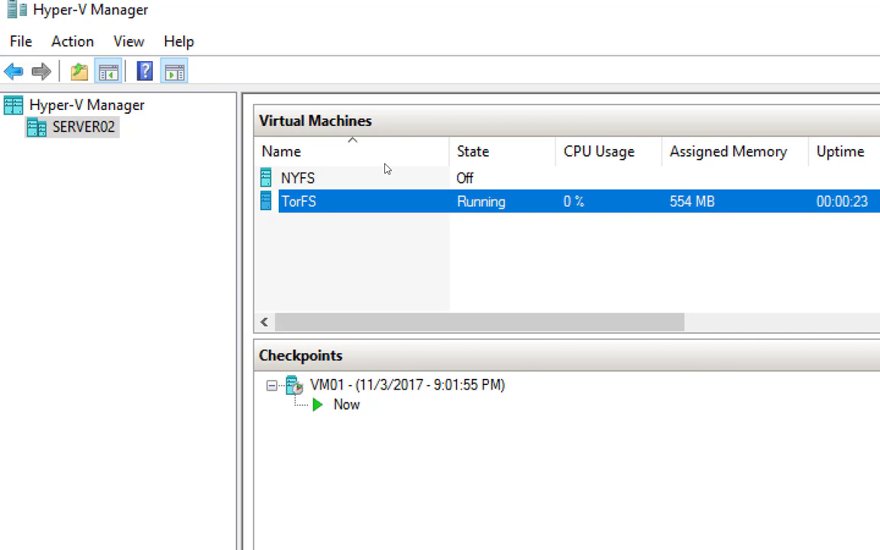
Step: Connect to the running TorFS machine's console window
key(shift+F10)
key(Down)
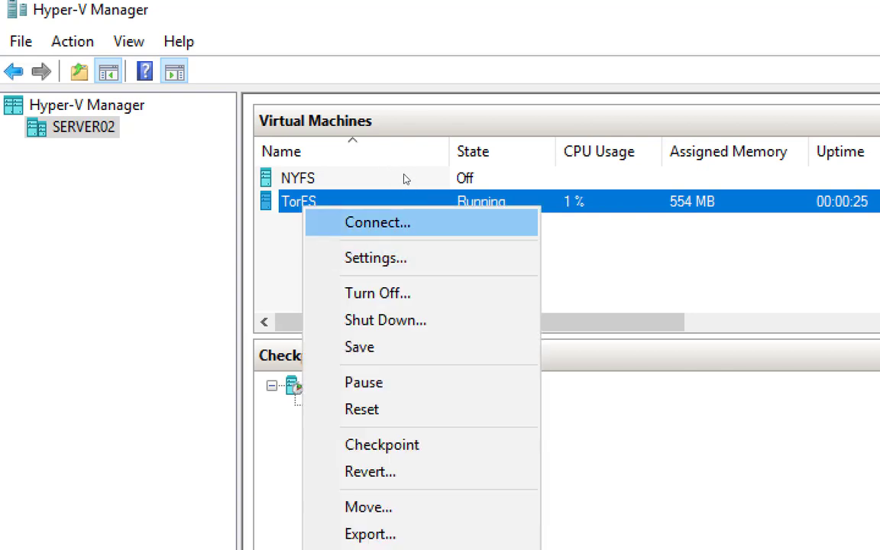
key(Return)
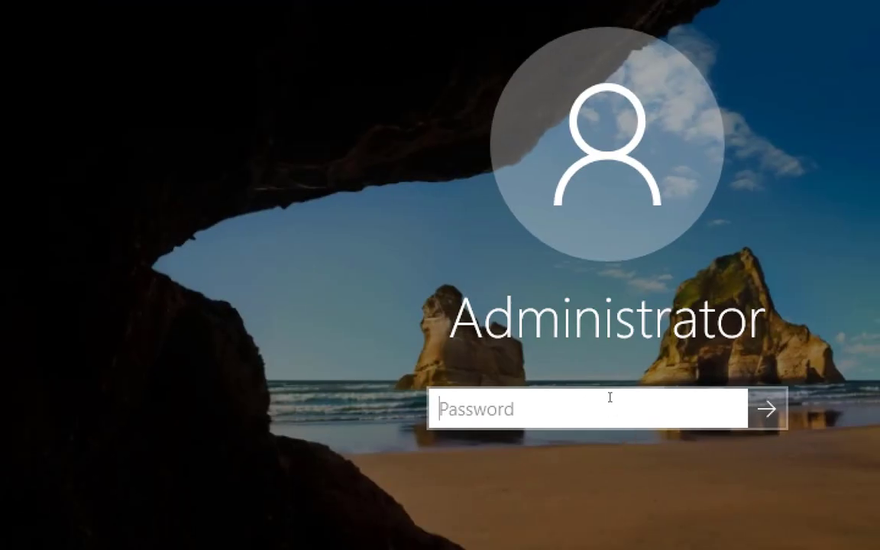
Step: Sign in to TorFS as Administrator with the account password
text(•••••••)
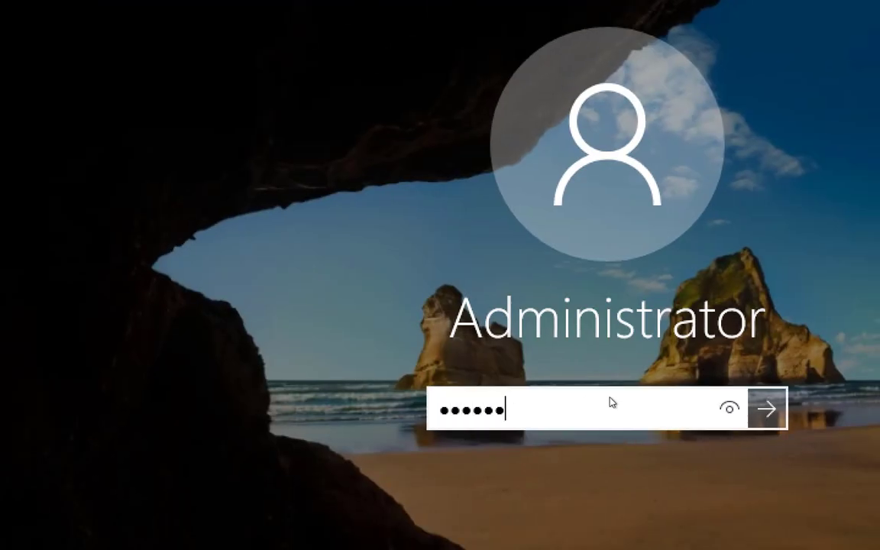
key(Return)
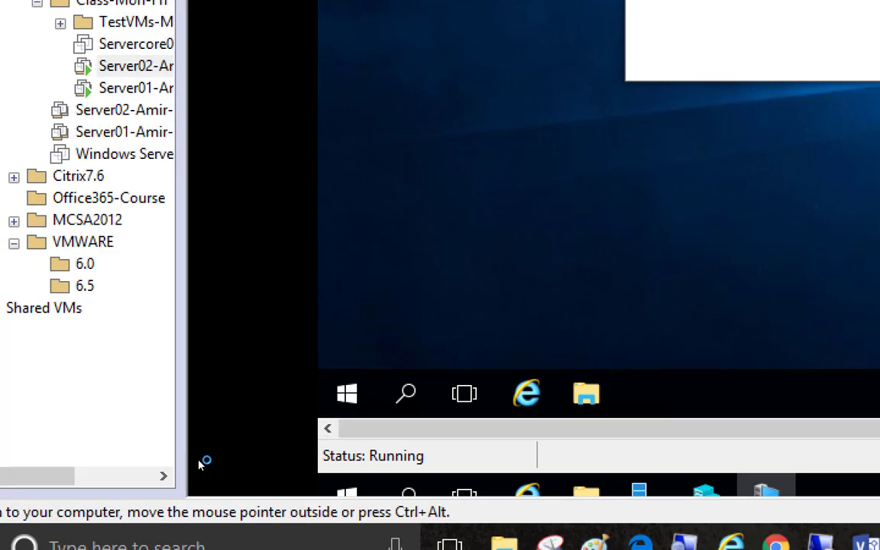
Step: Open Disk Management in the TorFS guest from the system tools menu
right_click(34, 379)
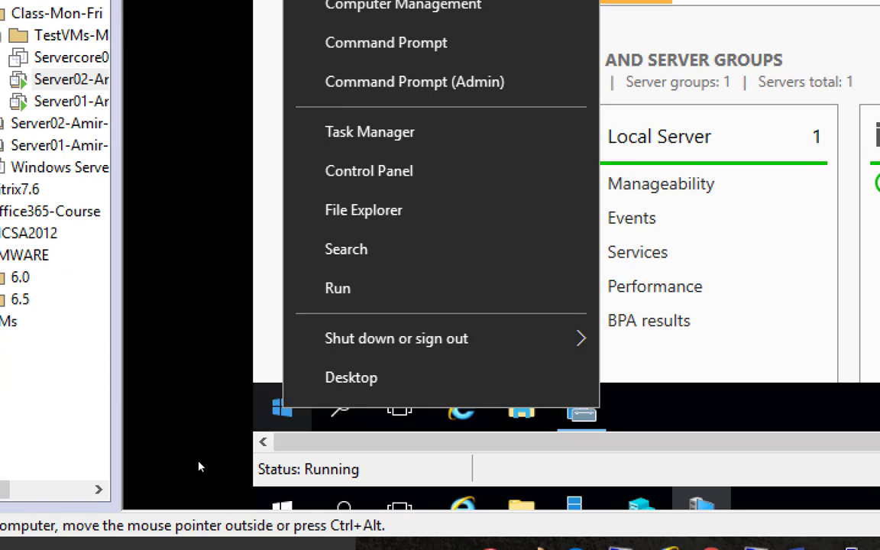
right_click(200, 467)
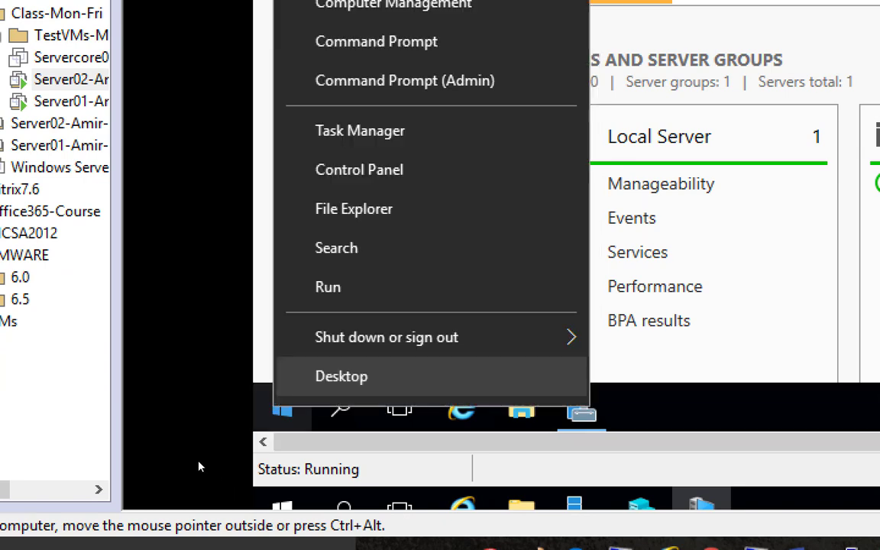
key(Down)
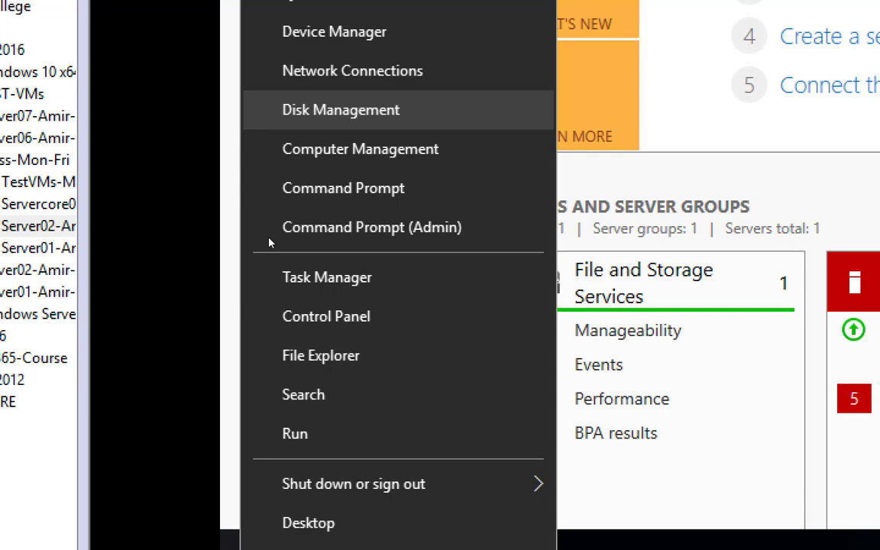
key(Escape)
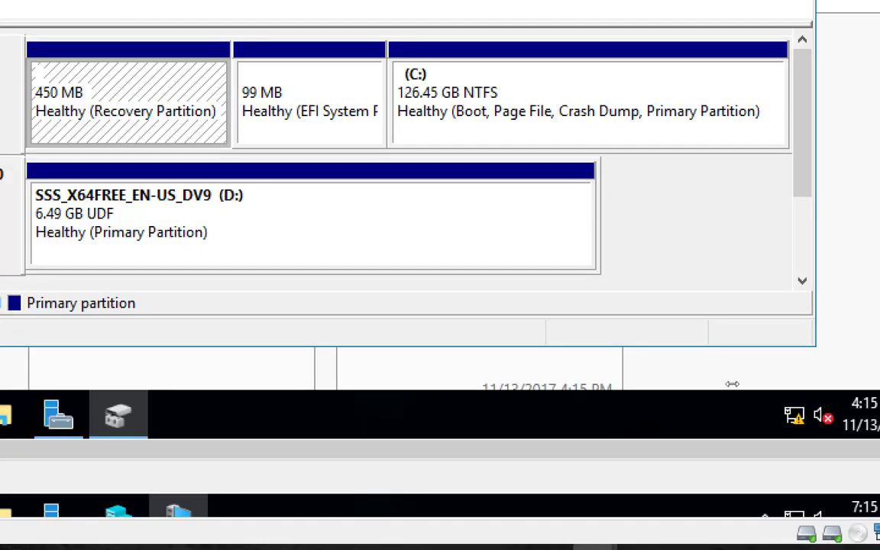
Step: Scroll through Disk Management's disk list looking for the added disk
drag(802, 163, 802, 259)
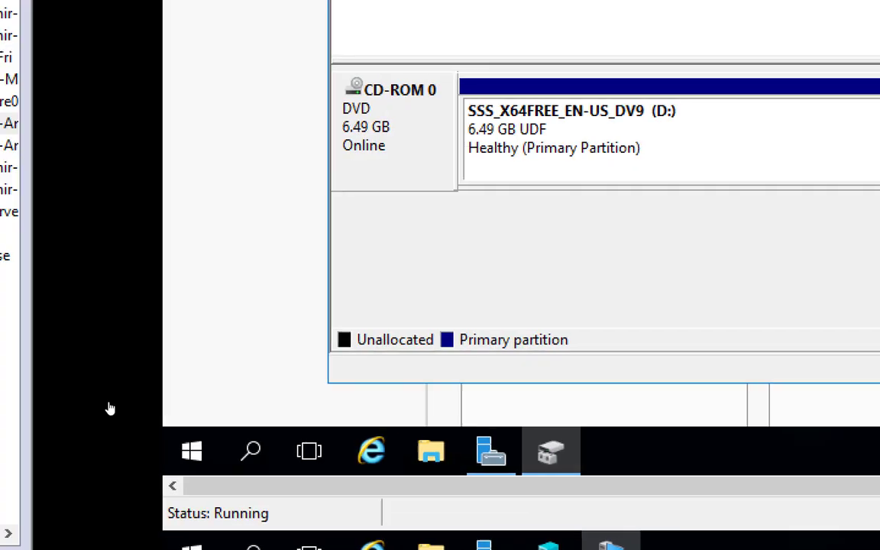
scroll(497, 336, up, 3)
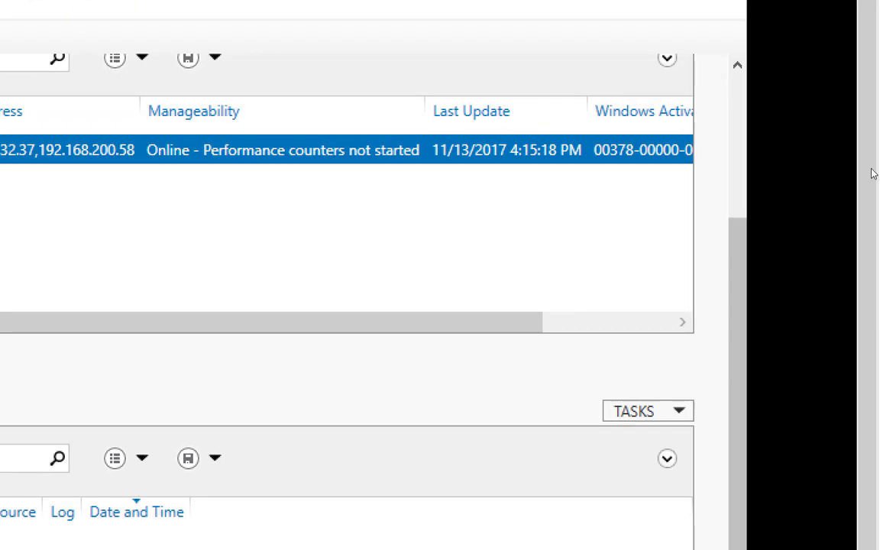
Step: Check Server Manager's Disks and Storage Pools pages, finding only the 127 GB Disk 0
drag(812, 185, 808, 122)
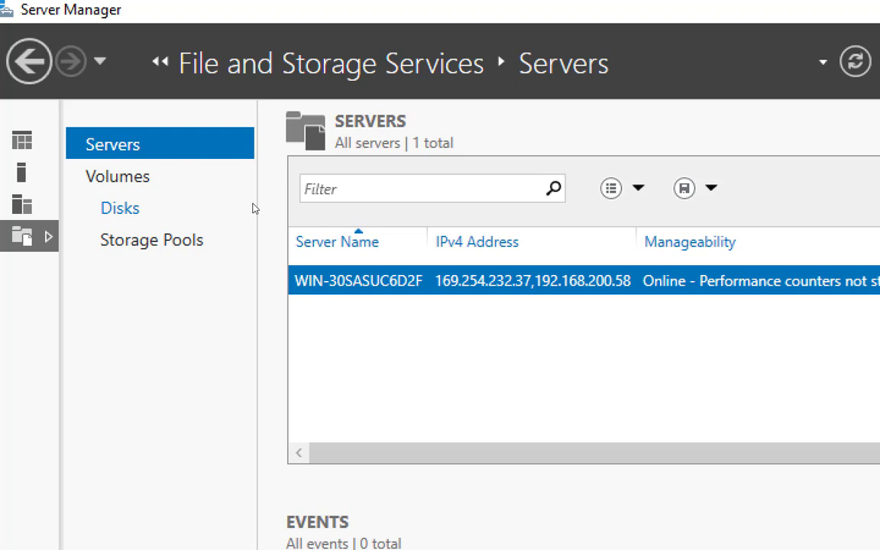
click(254, 208)
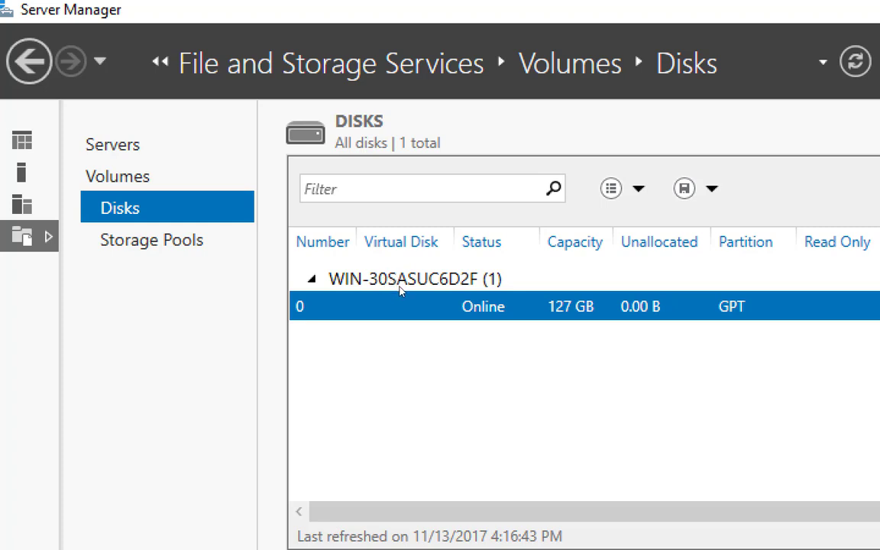
click(191, 239)
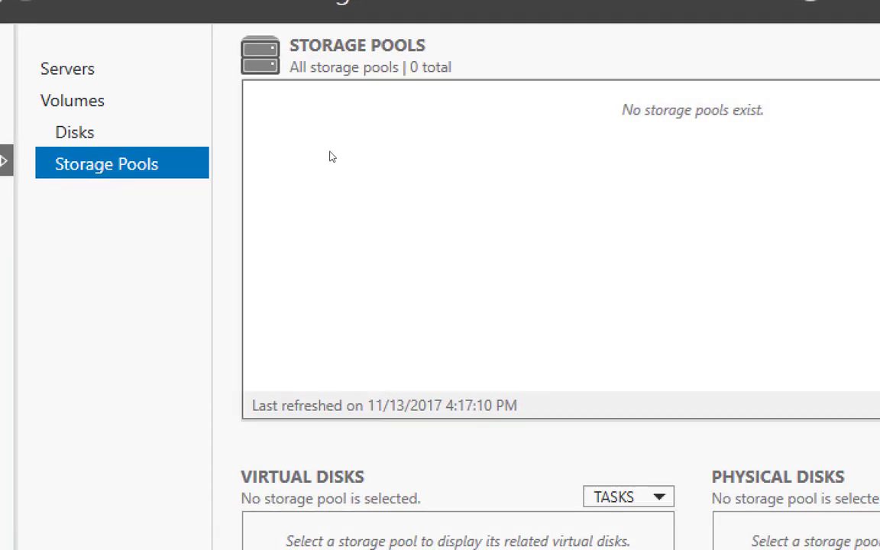
click(75, 132)
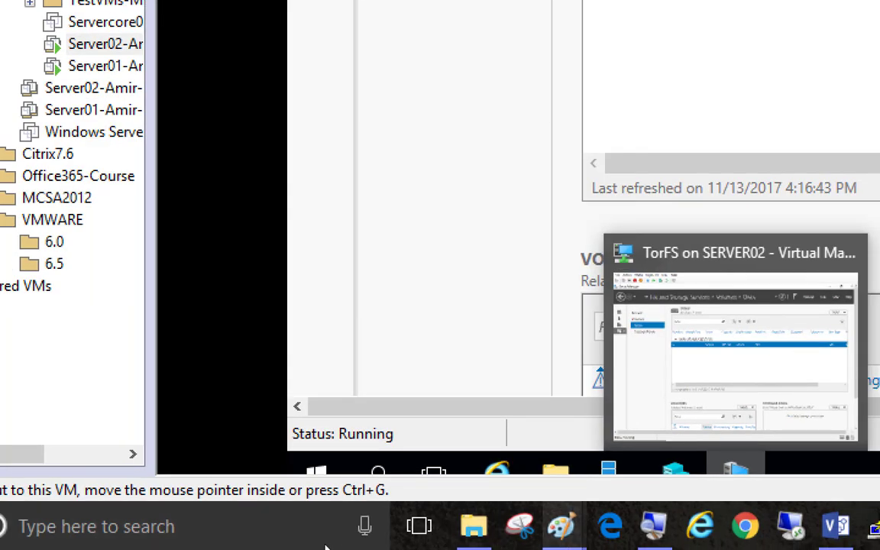
Step: Bring the Paint diagram to the front and reset the Magnifier to 100%
mouse_move(564, 526)
click(628, 466)
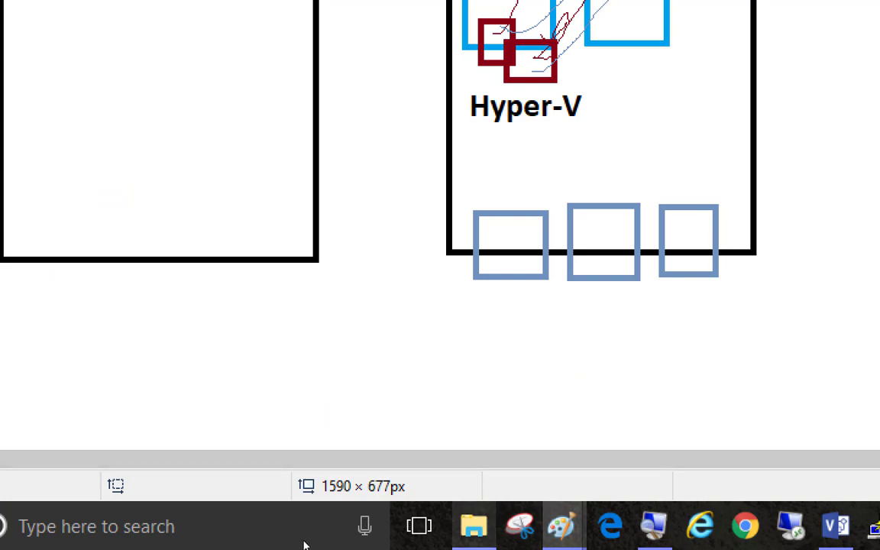
click(654, 527)
key(super+minus)
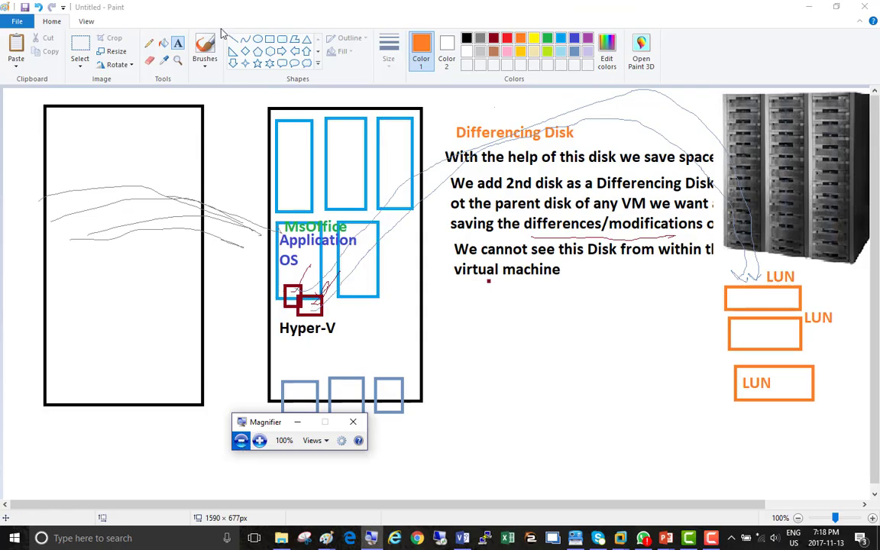
Step: With the Pencil, draw an orange arrow from the Hyper-V label into the bottom-left blue box
click(152, 46)
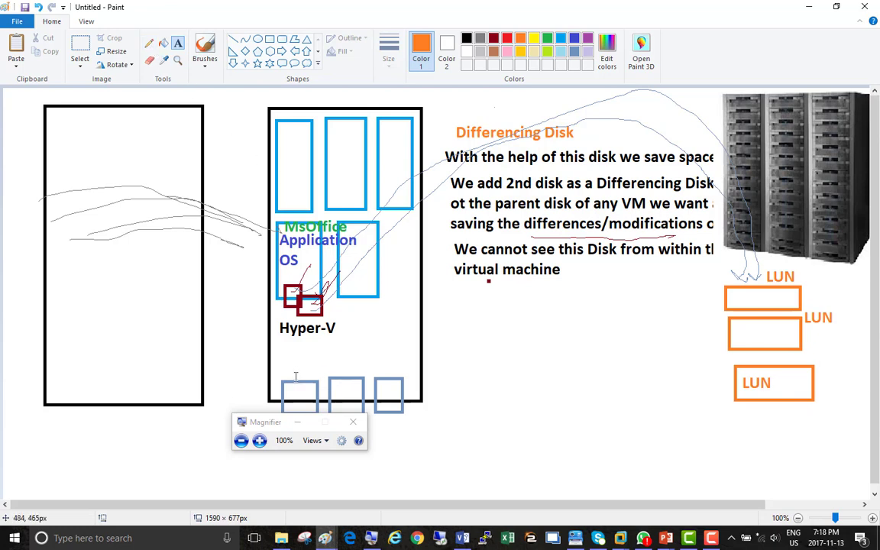
click(149, 43)
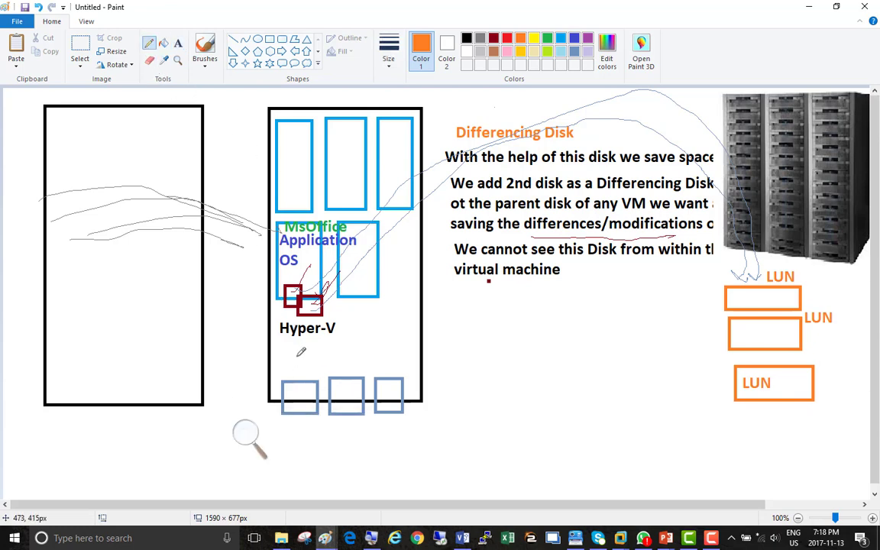
drag(294, 376, 308, 364)
mouse_move(295, 334)
mouse_down()
mouse_move(296, 392)
mouse_move(301, 386)
mouse_up()
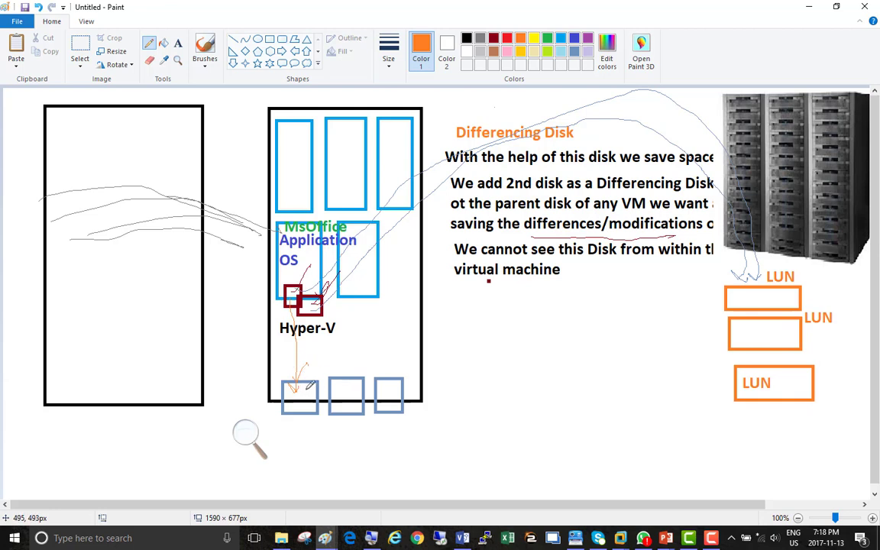
drag(314, 385, 317, 378)
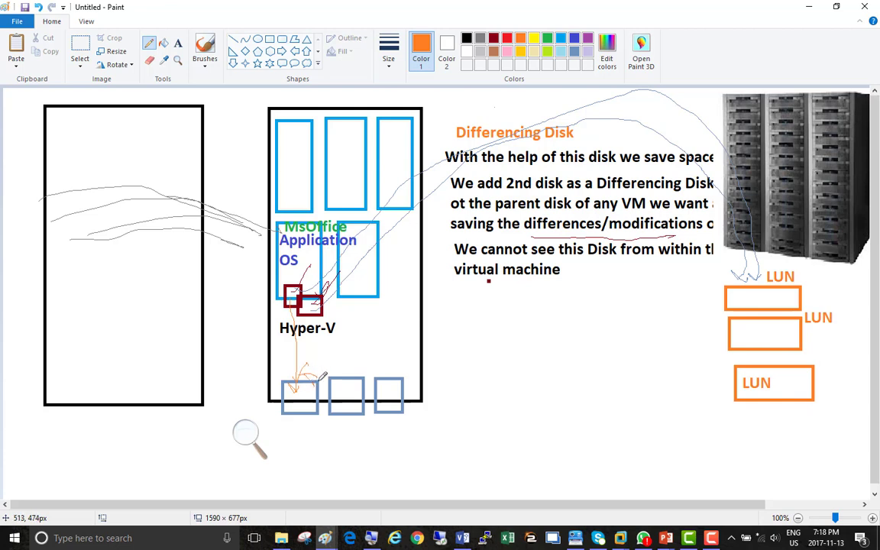
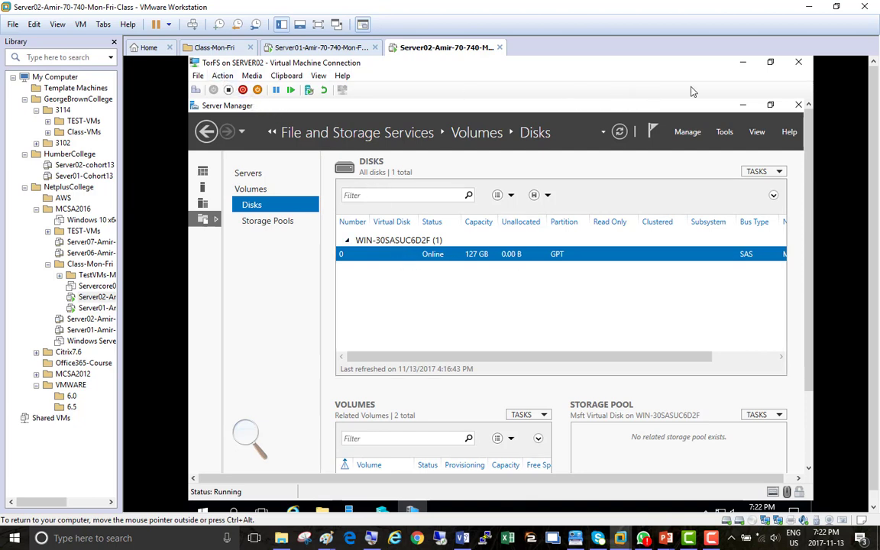
Step: Minimize the TorFS Virtual Machine Connection window to show Hyper-V Manager's list of virtual machines
click(744, 64)
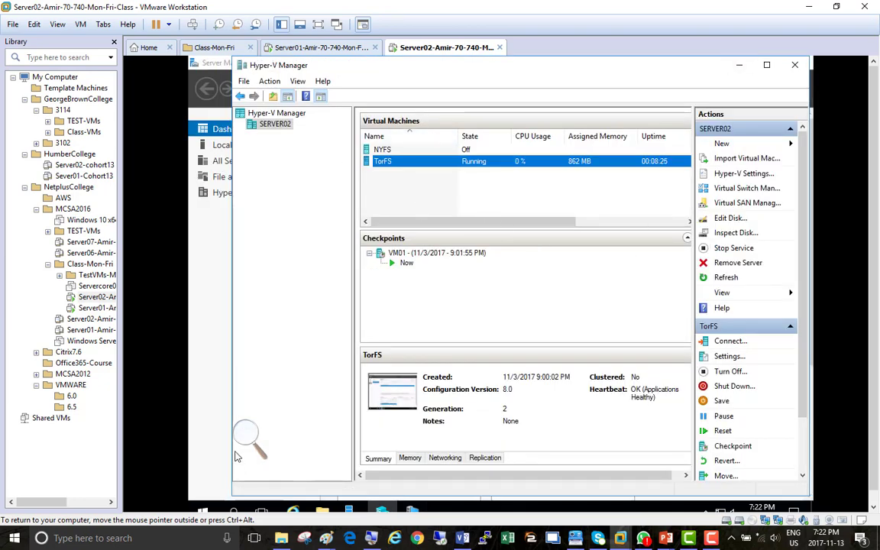
Step: Zoom the screen in with Magnifier
click(246, 437)
click(259, 443)
click(263, 446)
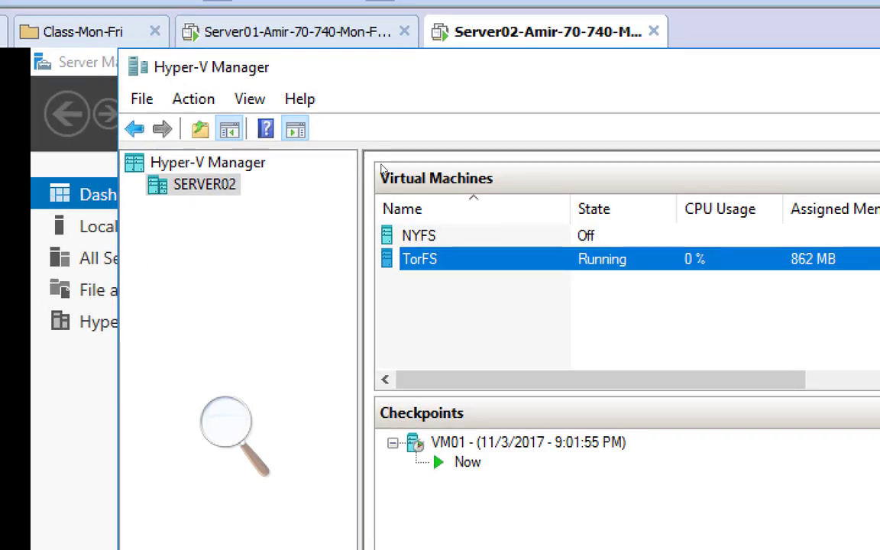
Step: Open TorFS's Settings from its context menu using Shift+F10
key(shift+F10)
key(Down)
key(Down)
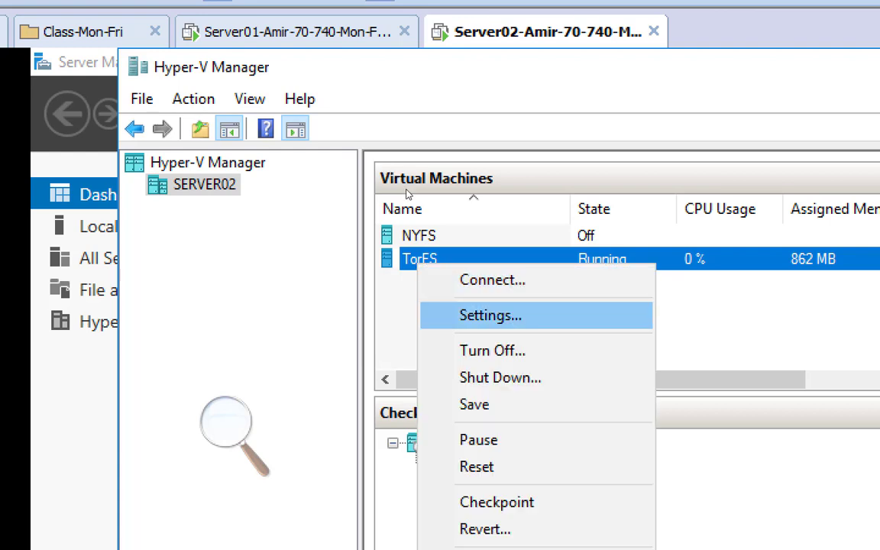
key(Return)
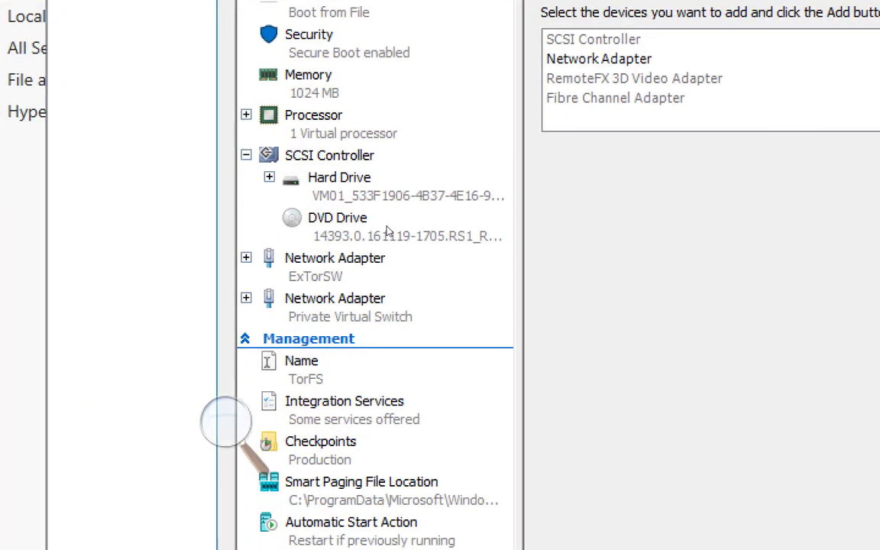
Step: Copy the Virtual Hard Disks folder part of TorFS's hard drive path
click(391, 196)
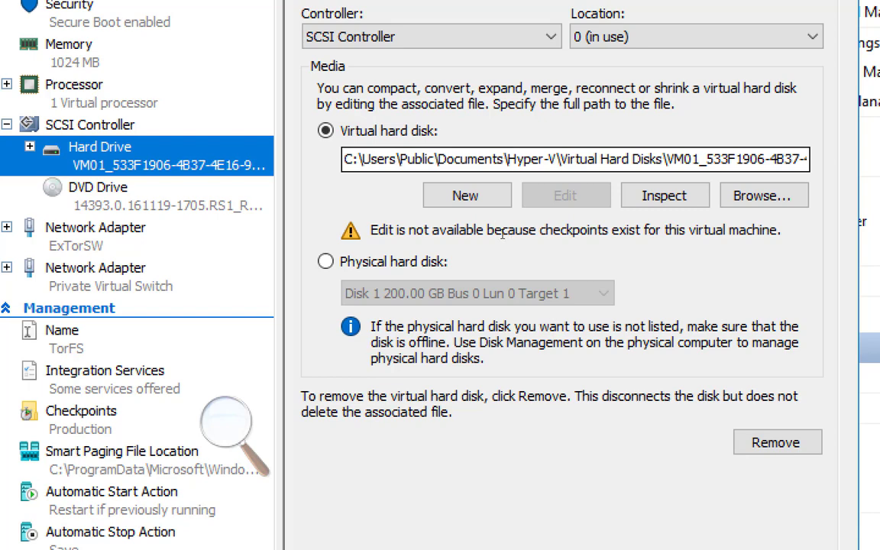
drag(343, 159, 487, 160)
drag(489, 229, 562, 233)
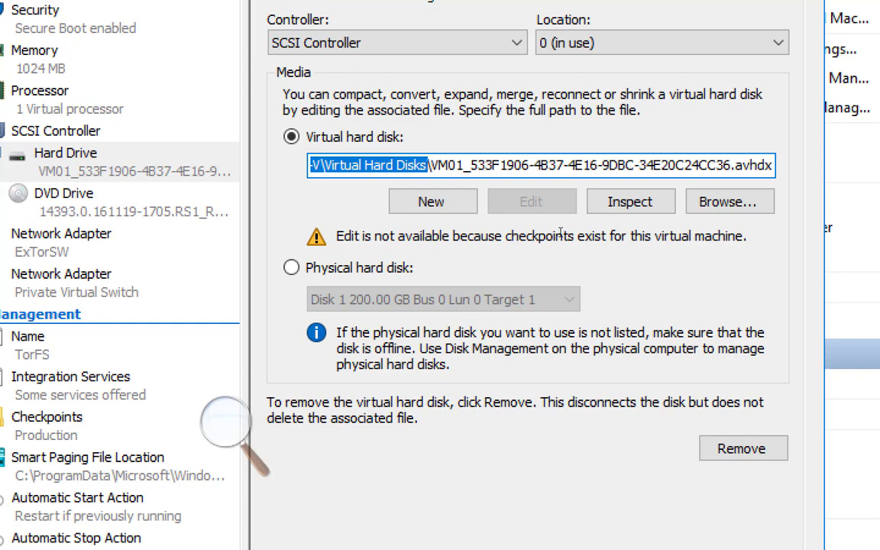
right_click(387, 167)
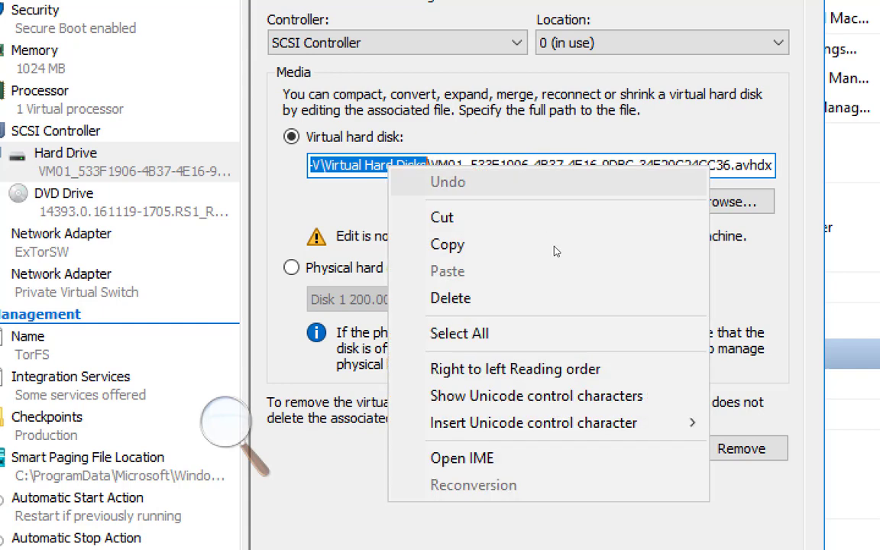
click(513, 243)
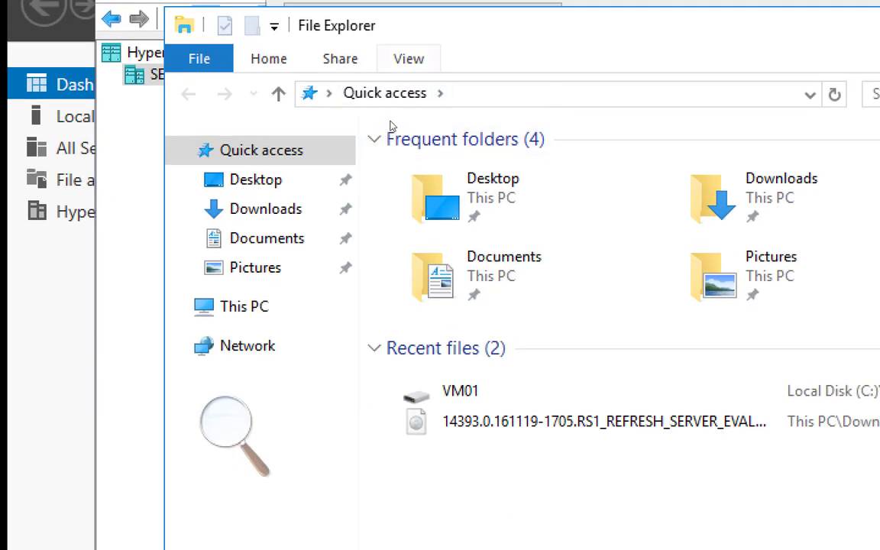
Step: Paste the copied path into Explorer's address bar to open the Virtual Hard Disks folder
key(alt+d)
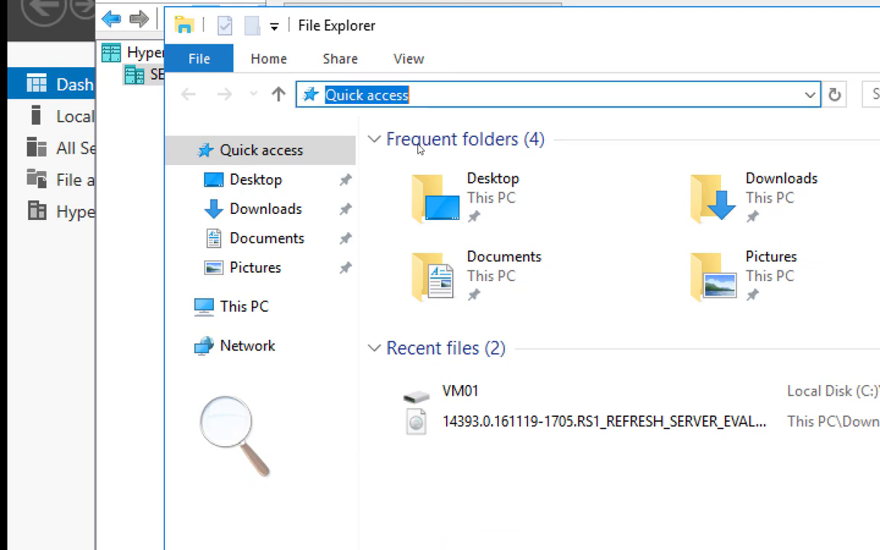
right_click(368, 93)
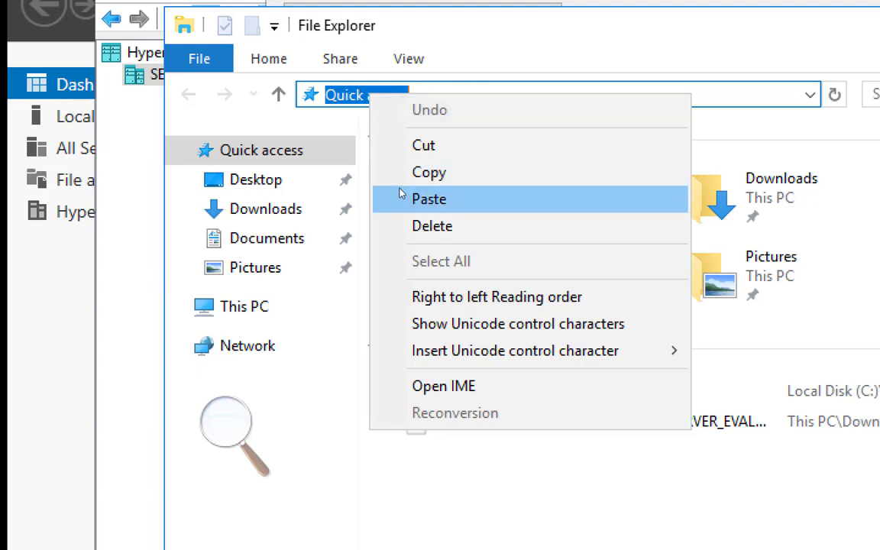
click(401, 199)
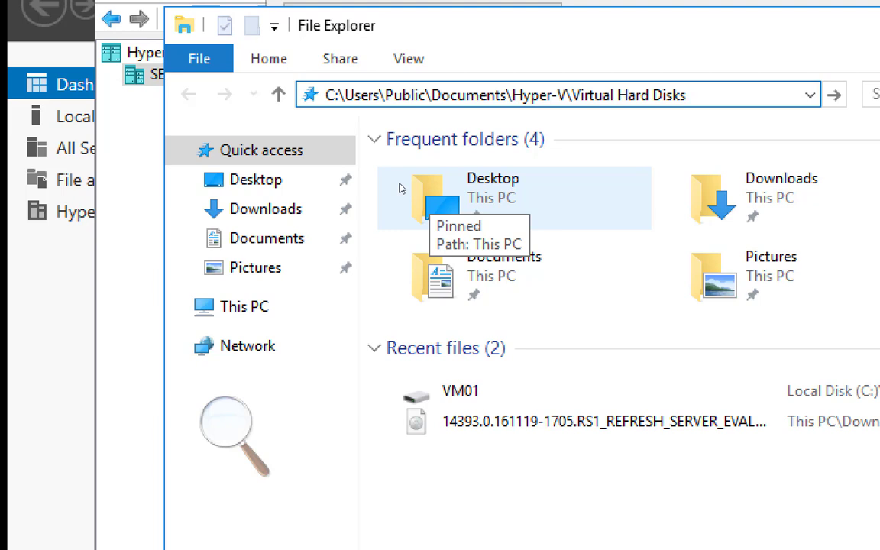
key(Return)
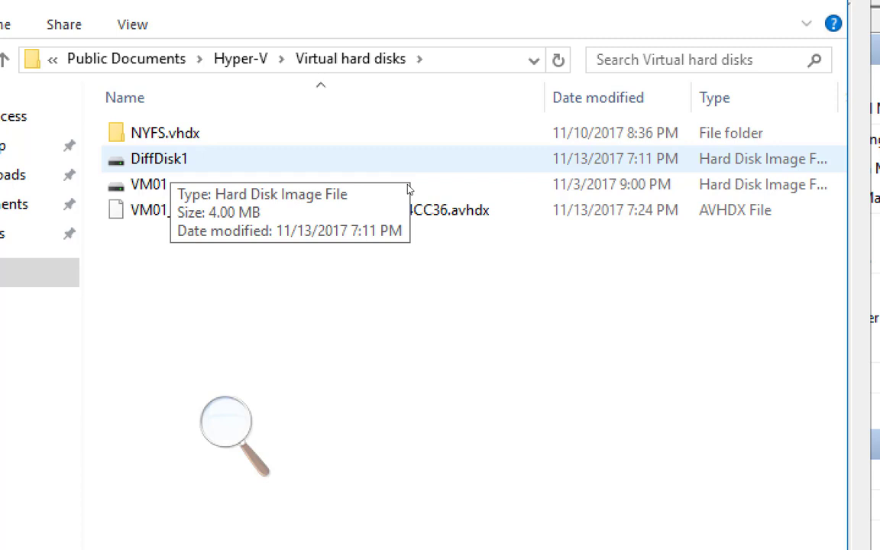
key(alt+d)
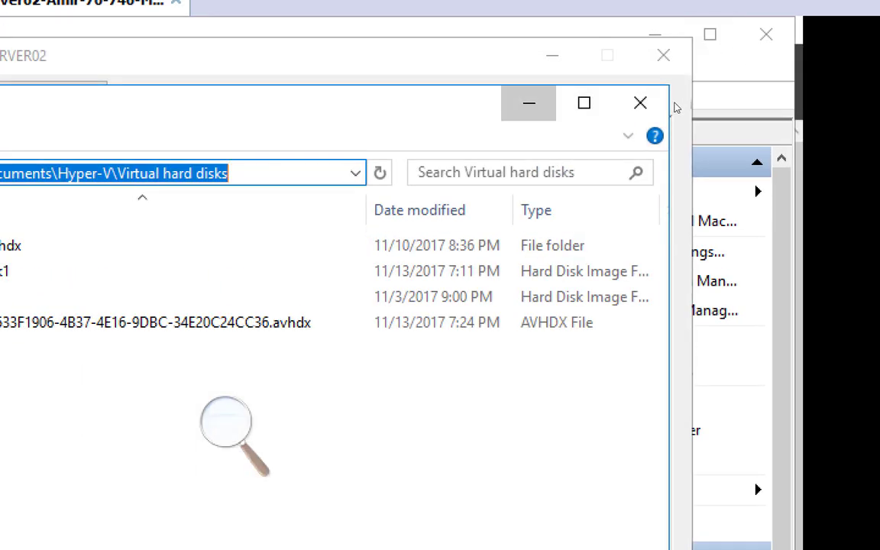
Step: Minimize Explorer, then close and reopen the TorFS Settings window
click(529, 103)
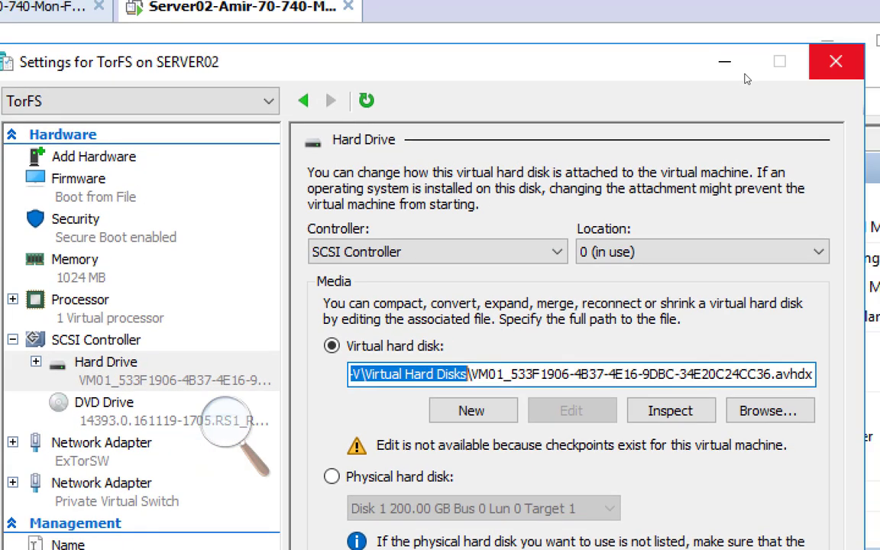
click(835, 61)
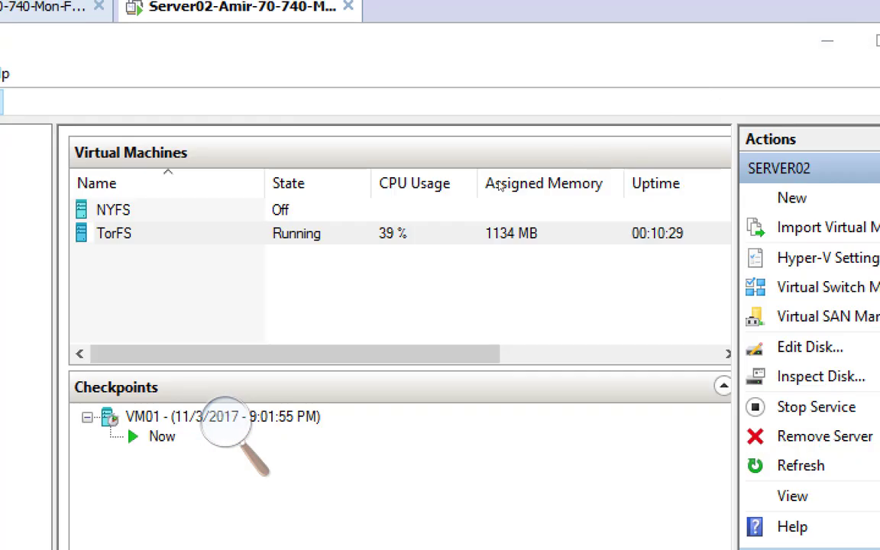
right_click(231, 240)
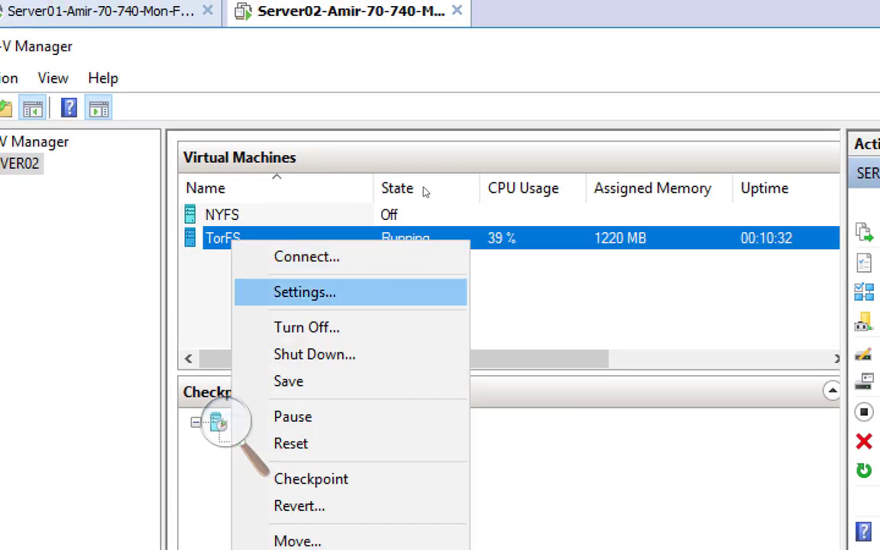
click(306, 291)
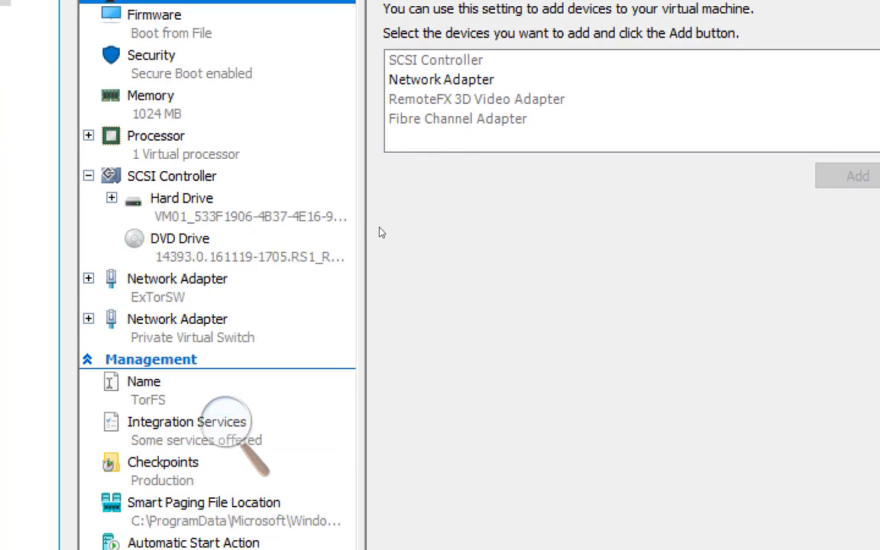
Step: Copy the folder path from the TorFS Hard Drive's Virtual hard disk box
click(341, 204)
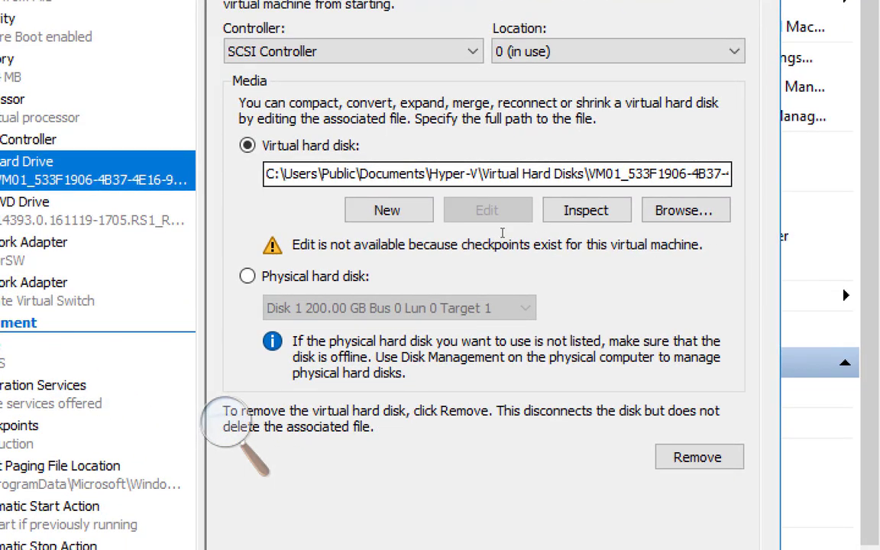
drag(266, 174, 585, 174)
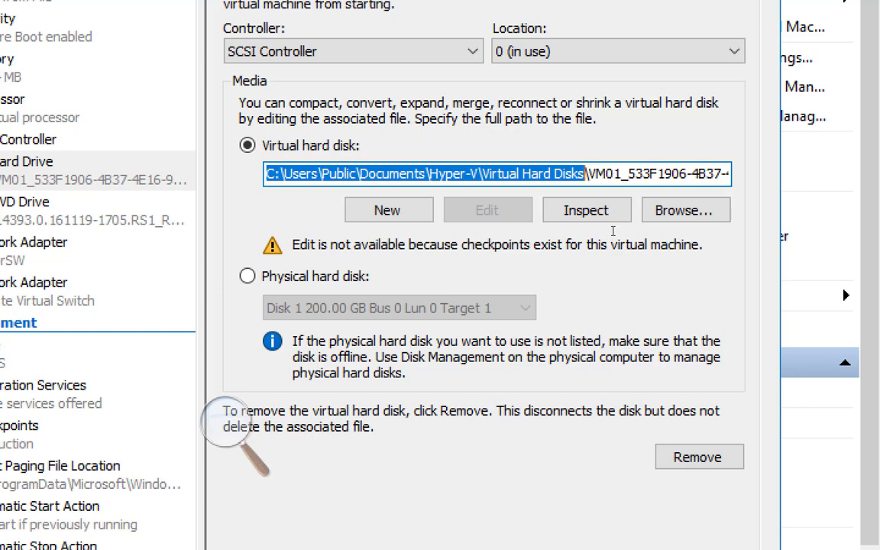
right_click(489, 174)
click(520, 250)
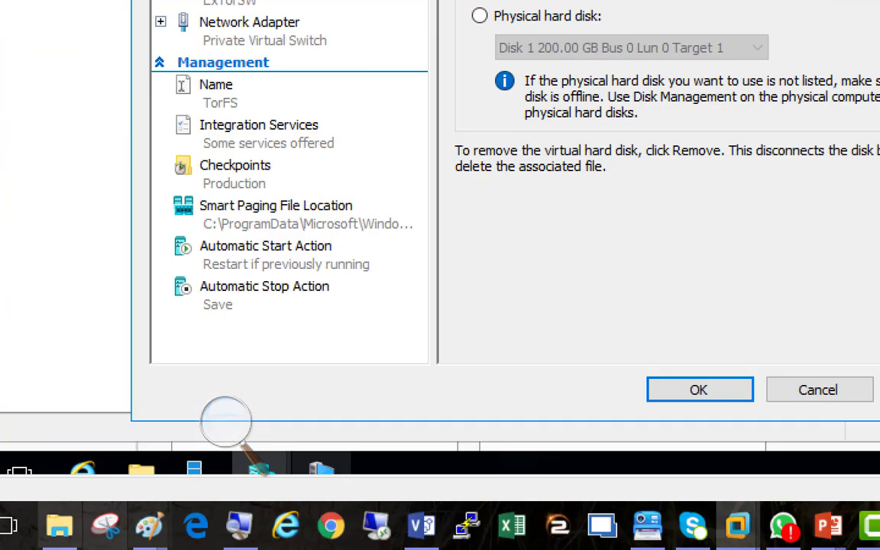
mouse_move(37, 549)
mouse_move(325, 513)
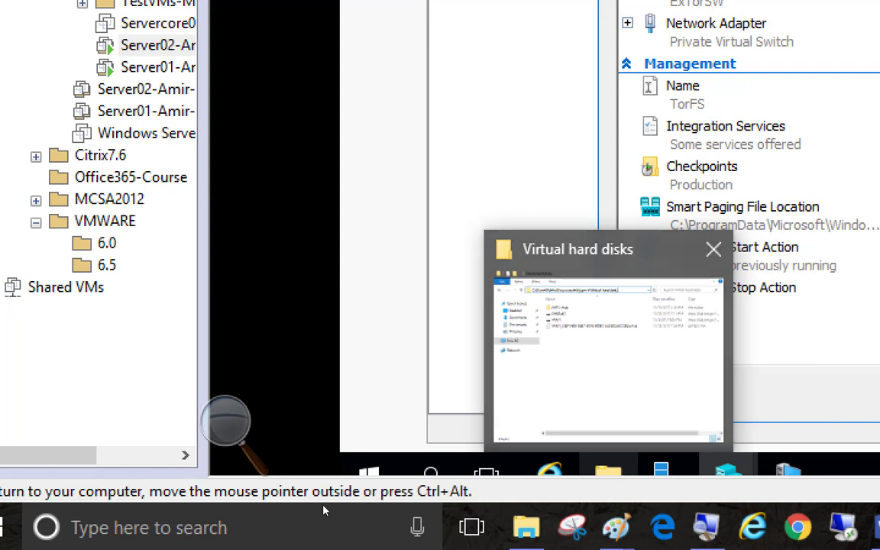
Step: Paste the path into Explorer to list DiffDisk1, VM01, NYFS.vhdx and the avhdx file
click(324, 508)
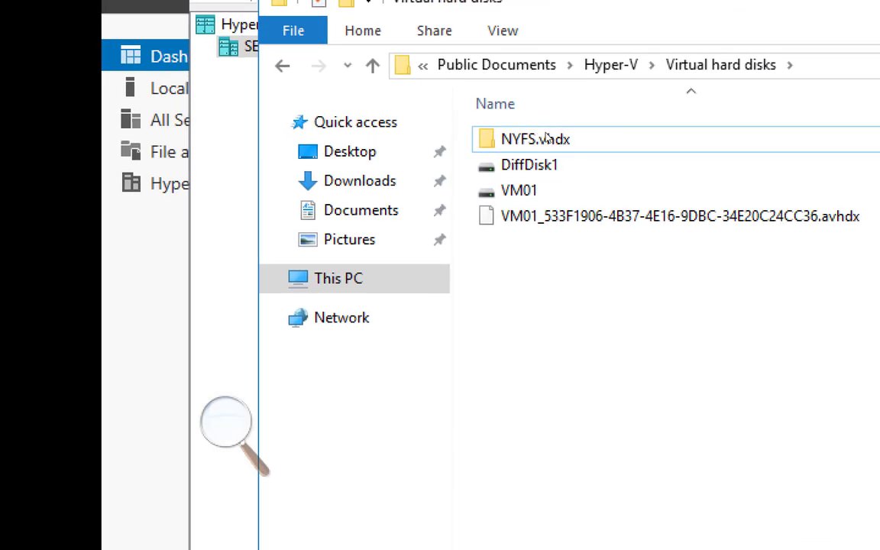
key(alt+d)
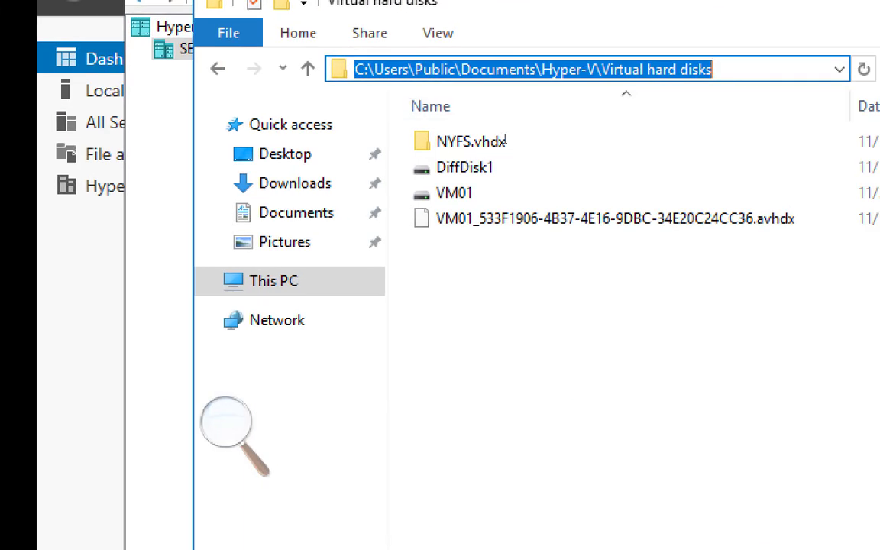
key(ctrl+v)
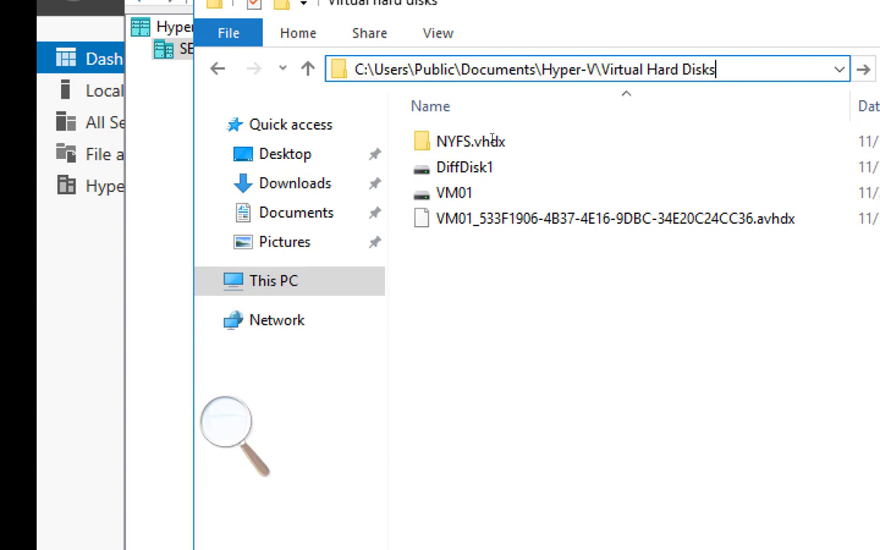
key(Return)
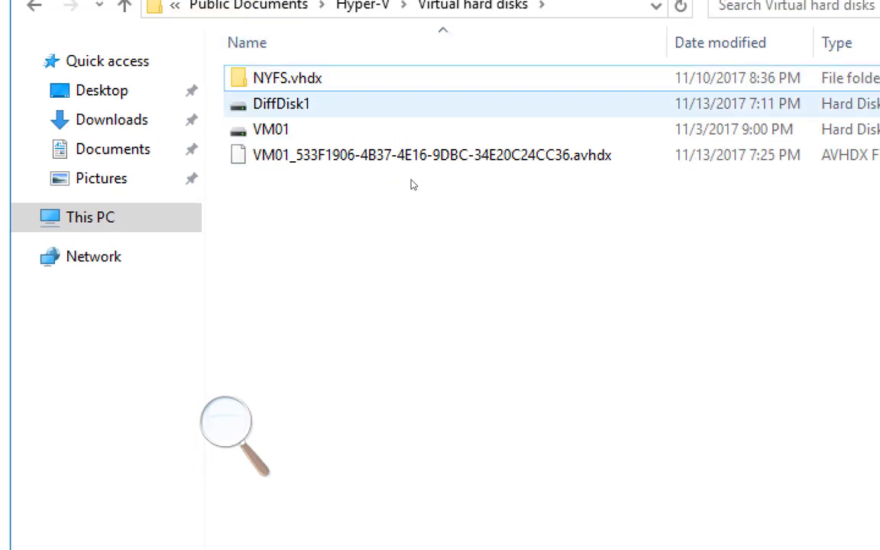
click(465, 167)
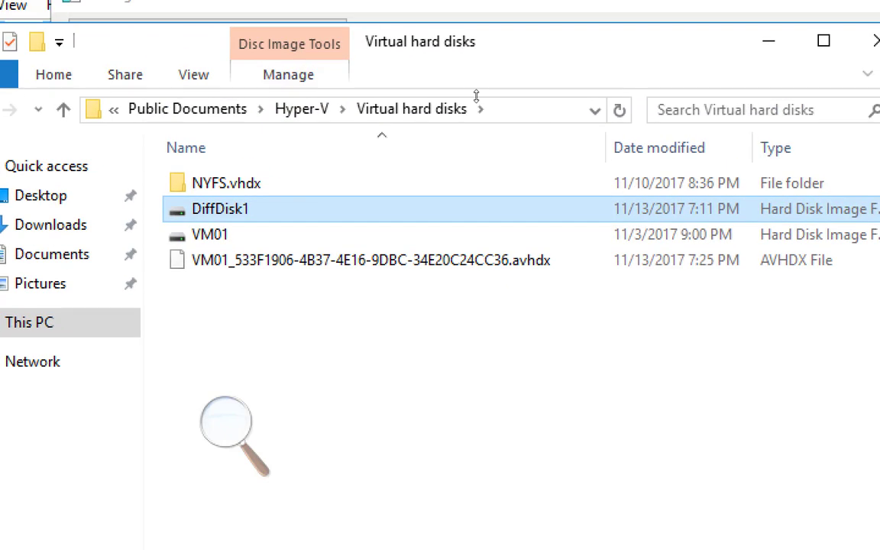
click(501, 115)
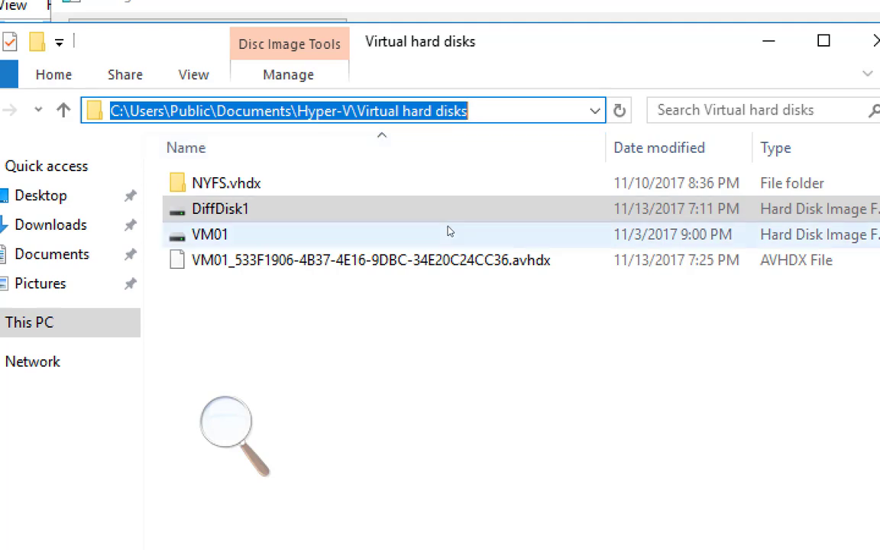
click(408, 294)
click(423, 307)
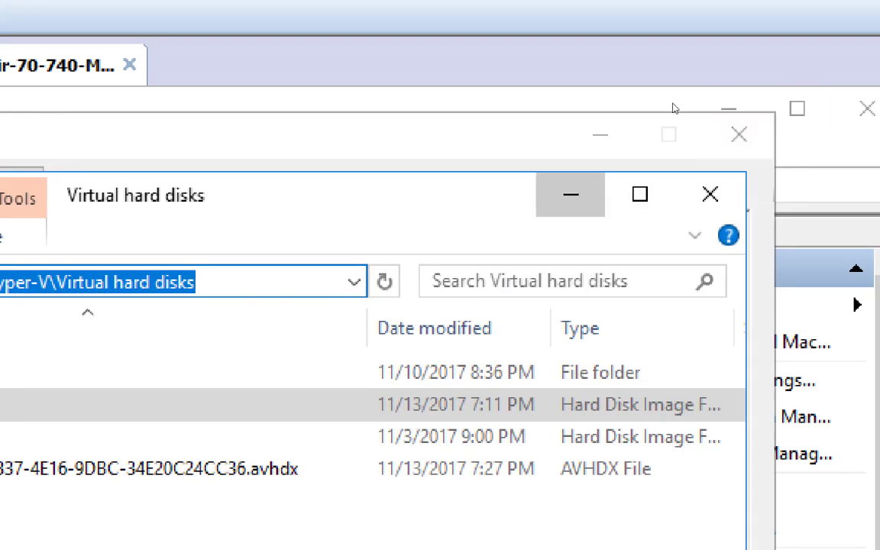
Step: Close the disk folder and TorFS Settings, and zoom Magnifier back out to 100%
click(571, 194)
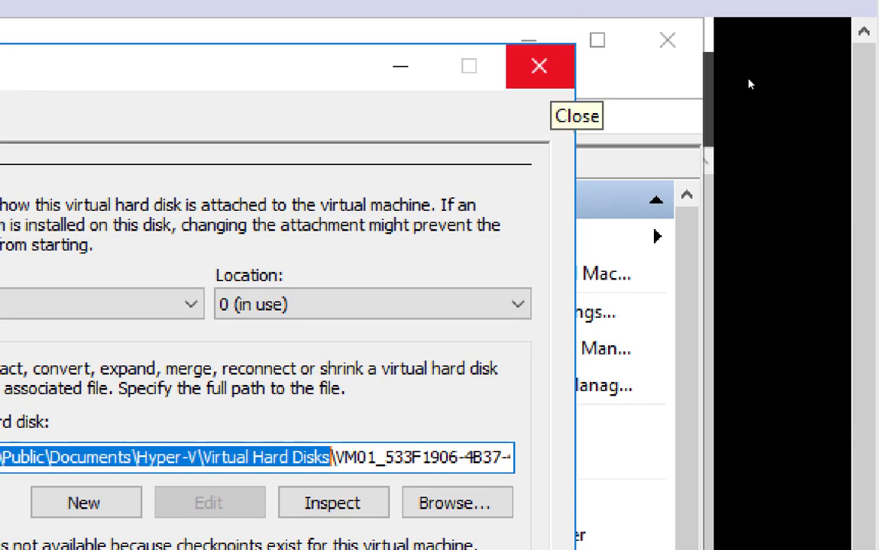
click(539, 65)
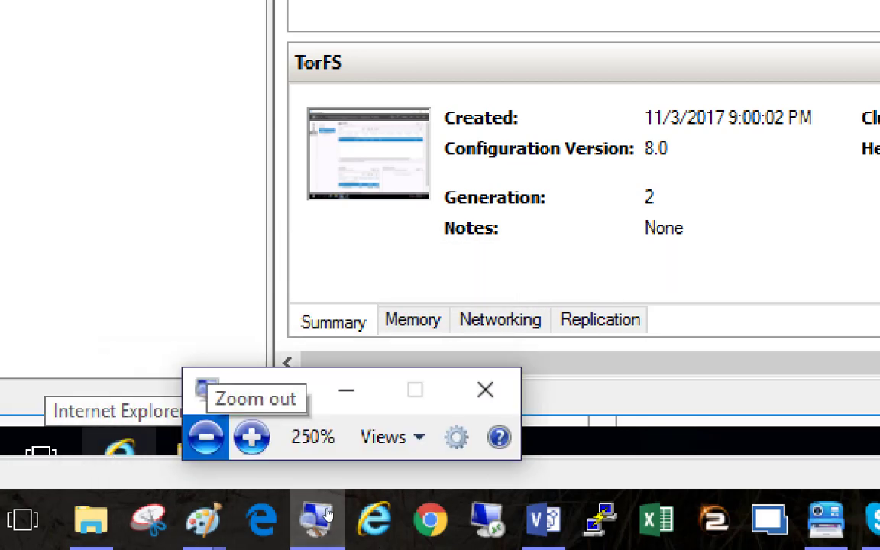
click(206, 436)
click(237, 466)
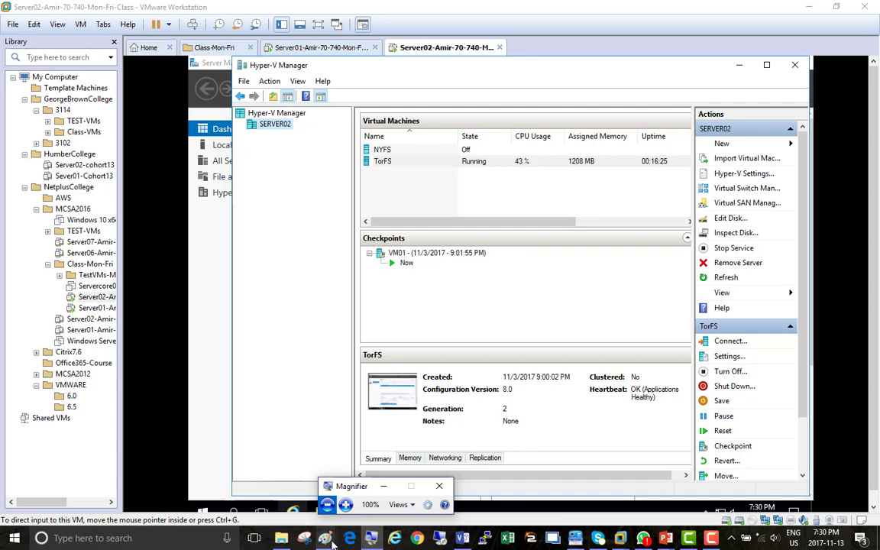
Step: Open a second, blank 1590 × 677px Paint window and select the Rectangle shape
mouse_move(326, 538)
click(309, 492)
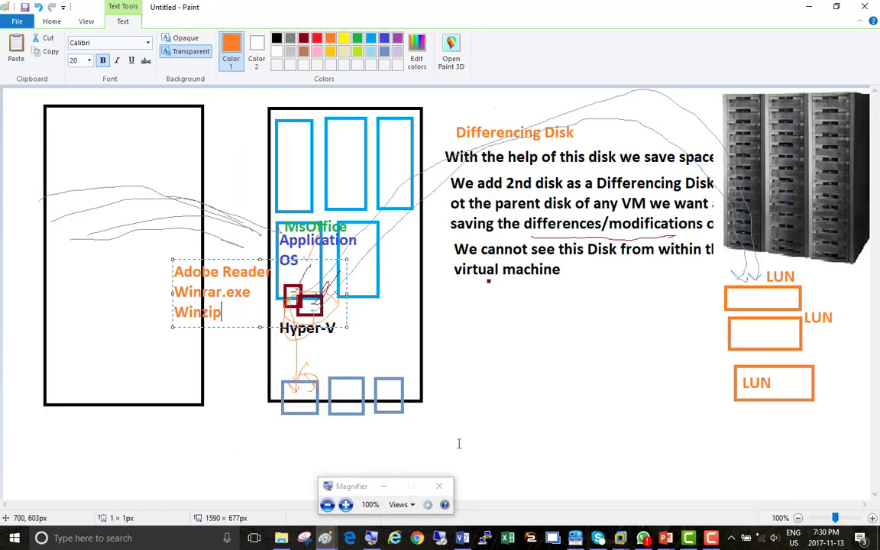
right_click(326, 538)
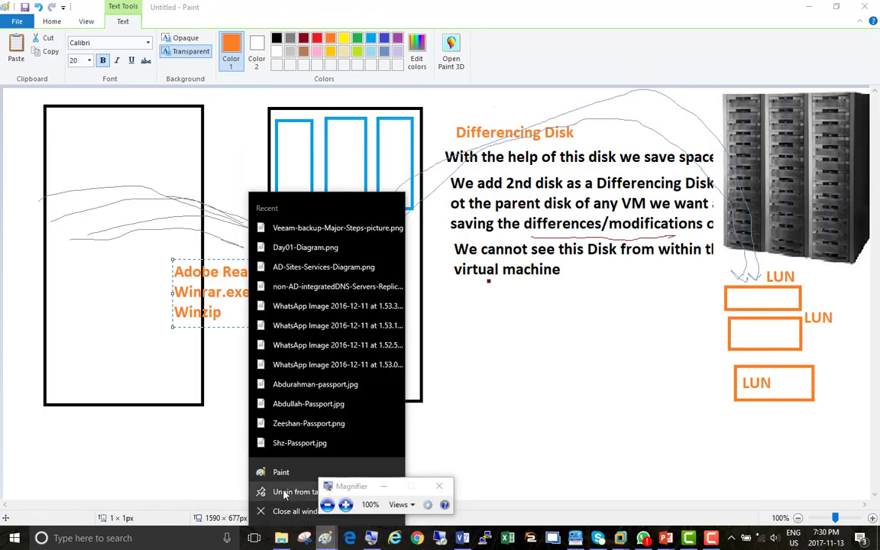
click(287, 472)
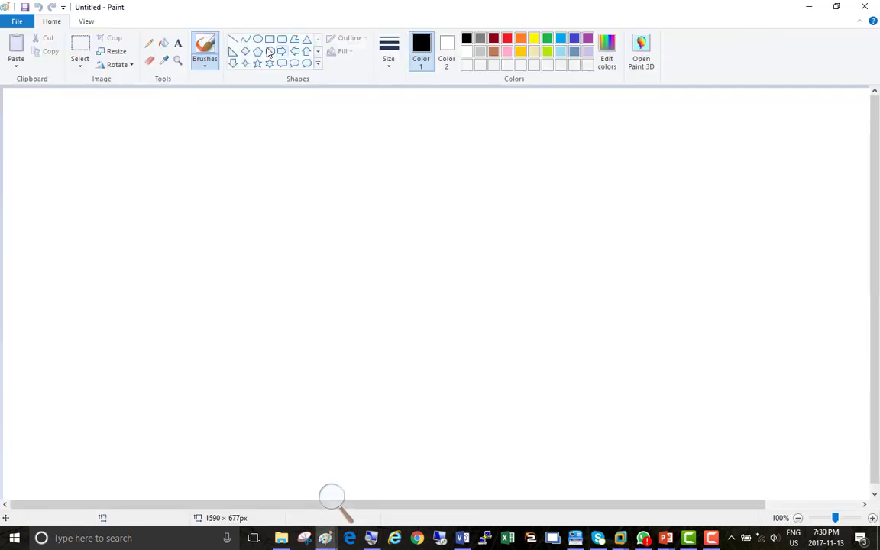
click(269, 39)
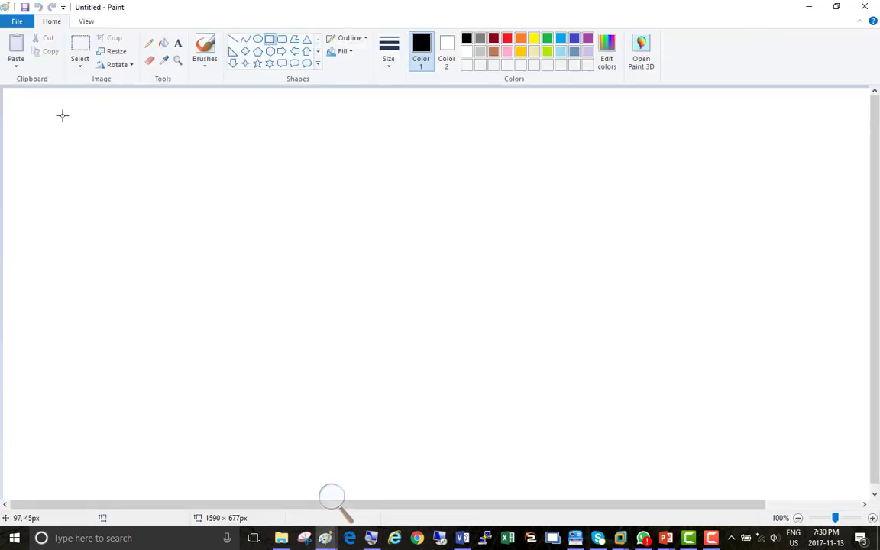
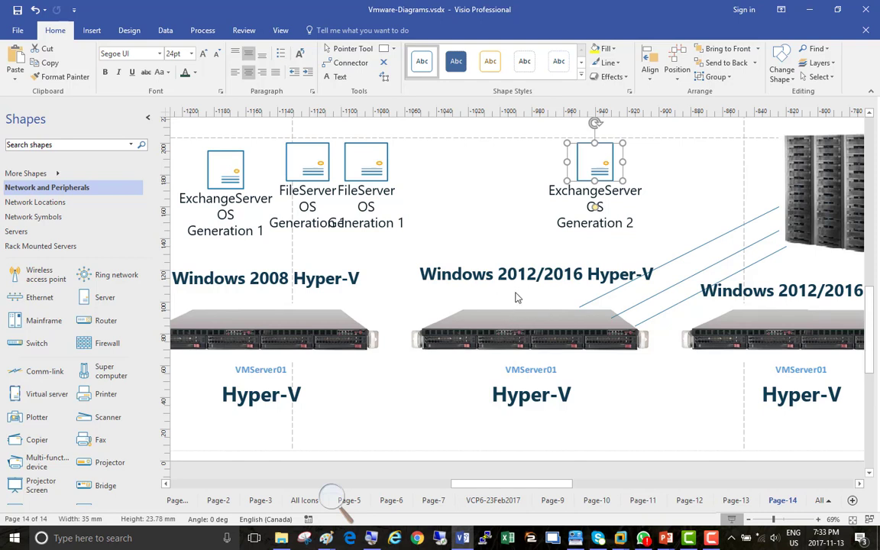
Step: Drag the ExchangeServer Generation 1 icon right of the FileServer icons, beside Generation 2
click(468, 200)
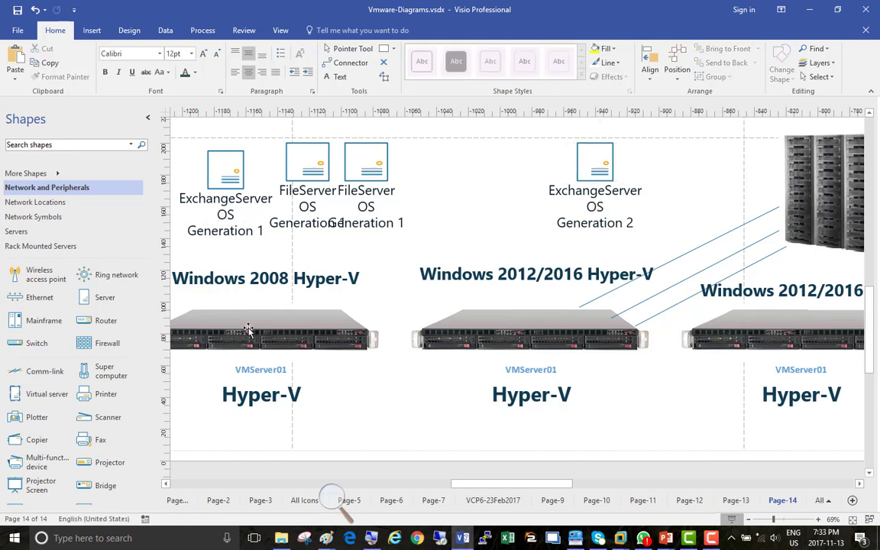
click(248, 327)
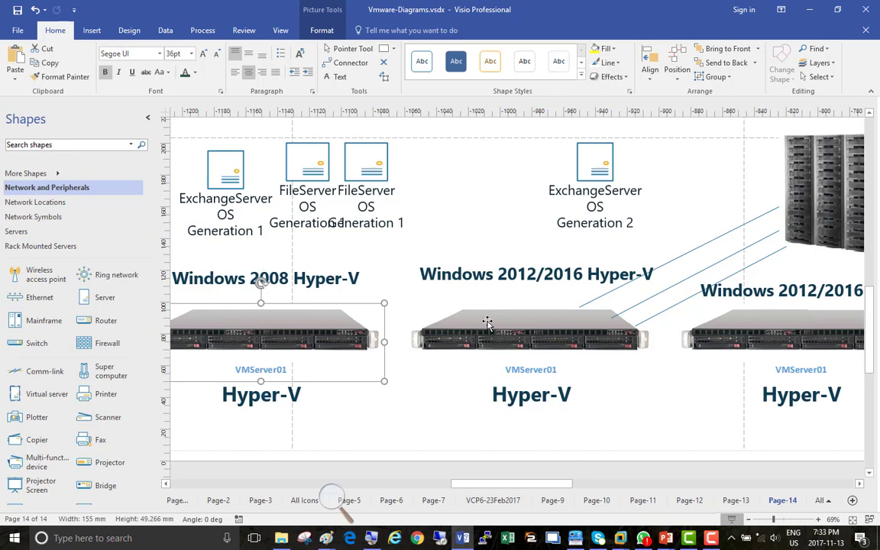
click(455, 323)
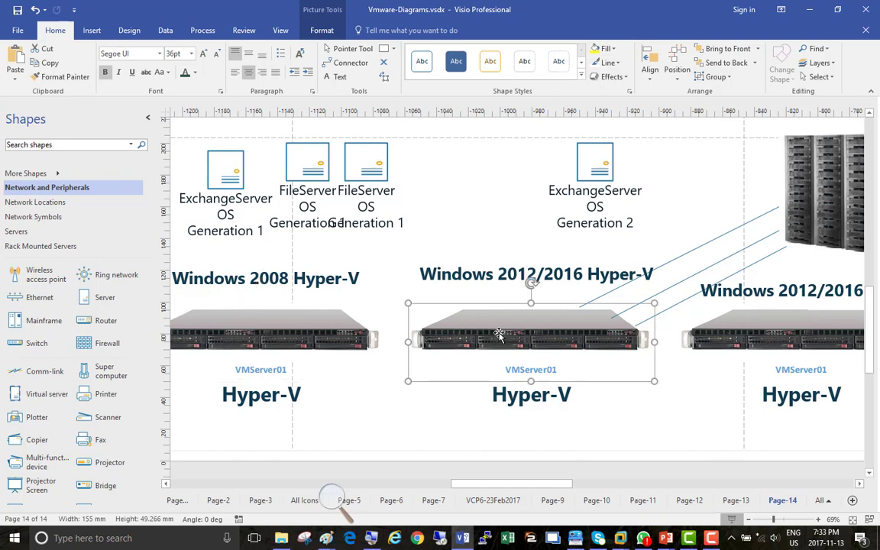
click(227, 168)
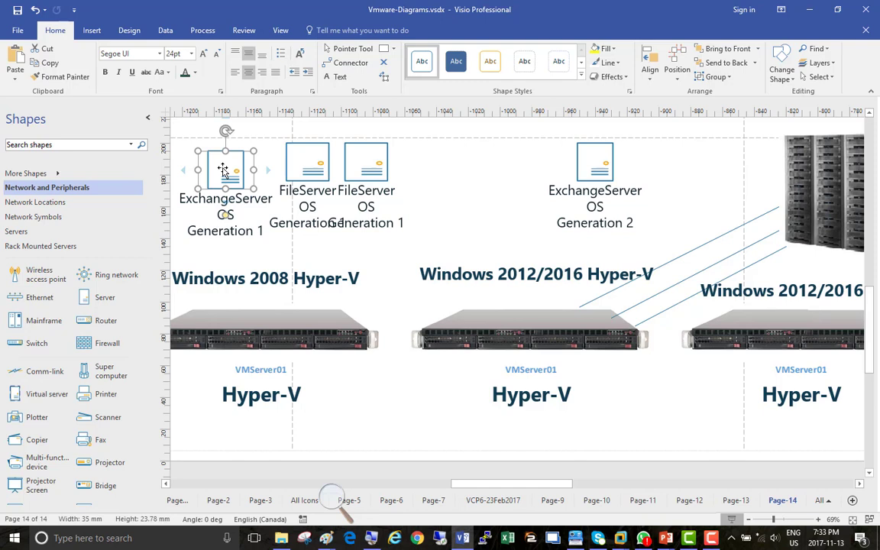
drag(222, 170, 490, 161)
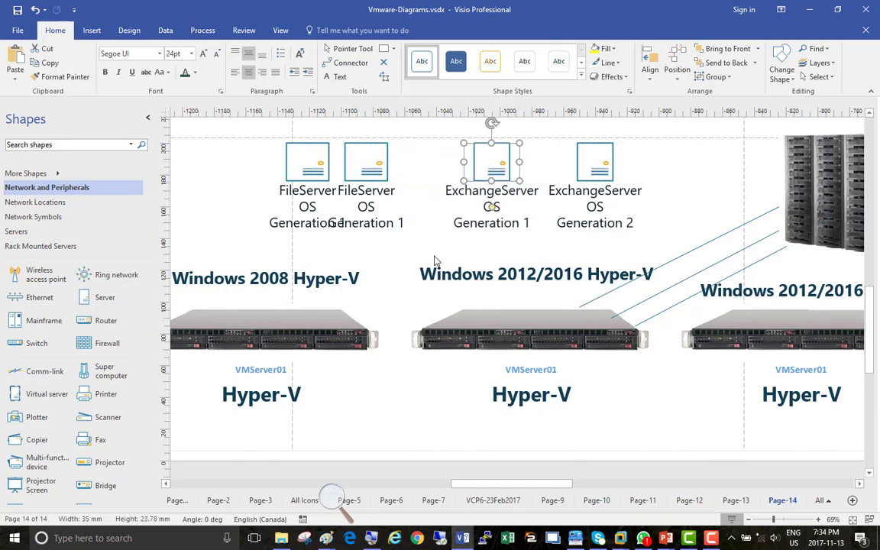
Step: Check the Windows 2008 and 2012/2016 host pictures and reselect the moved Generation 1 icon
click(243, 307)
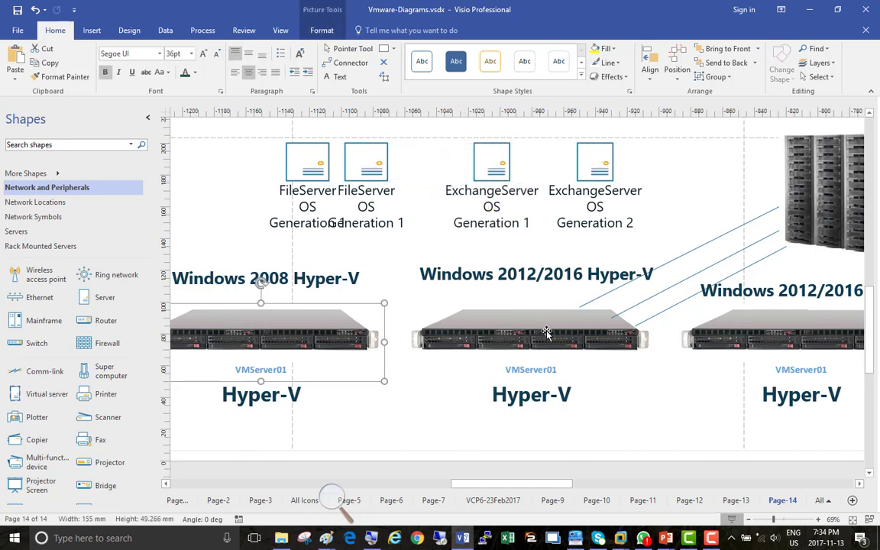
click(493, 302)
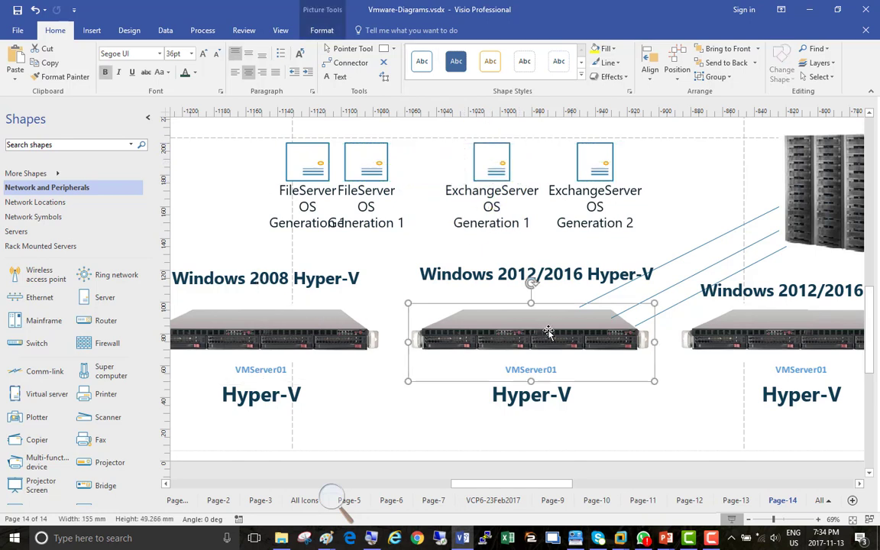
click(498, 168)
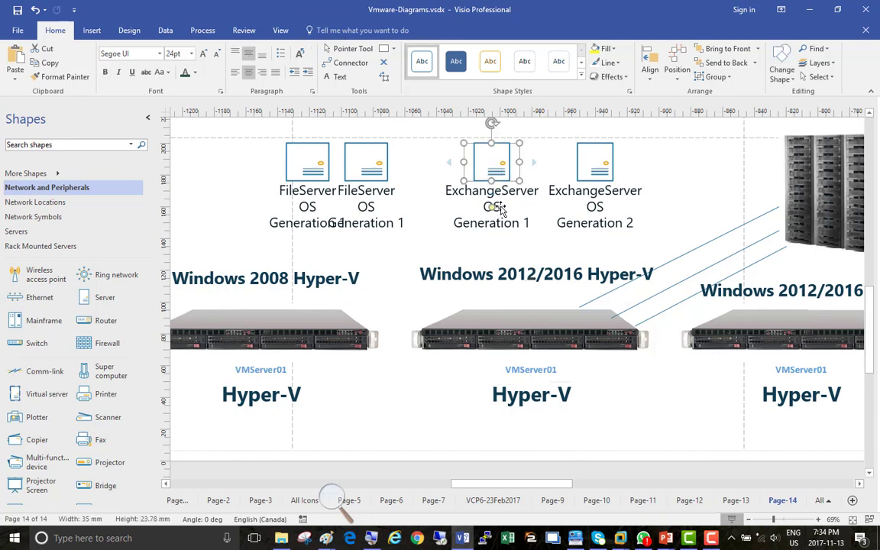
drag(495, 191, 225, 191)
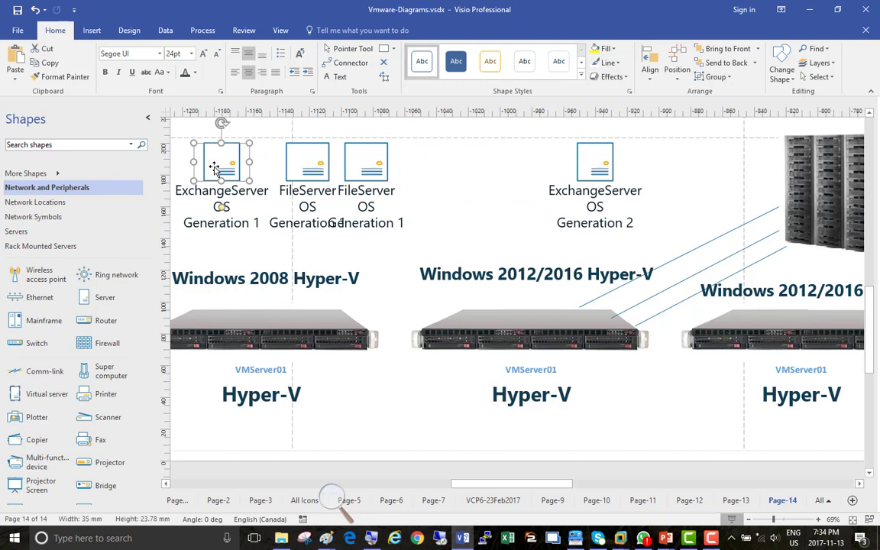
drag(216, 168, 470, 168)
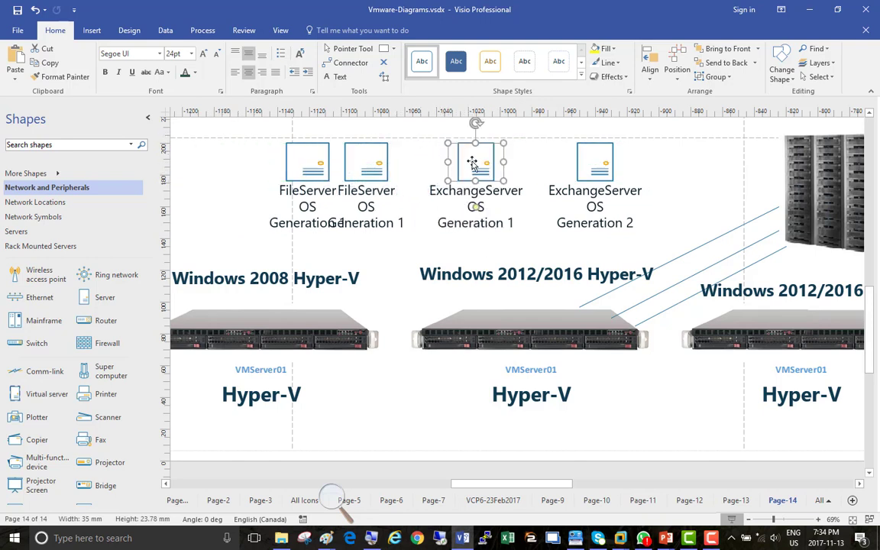
drag(475, 162, 218, 165)
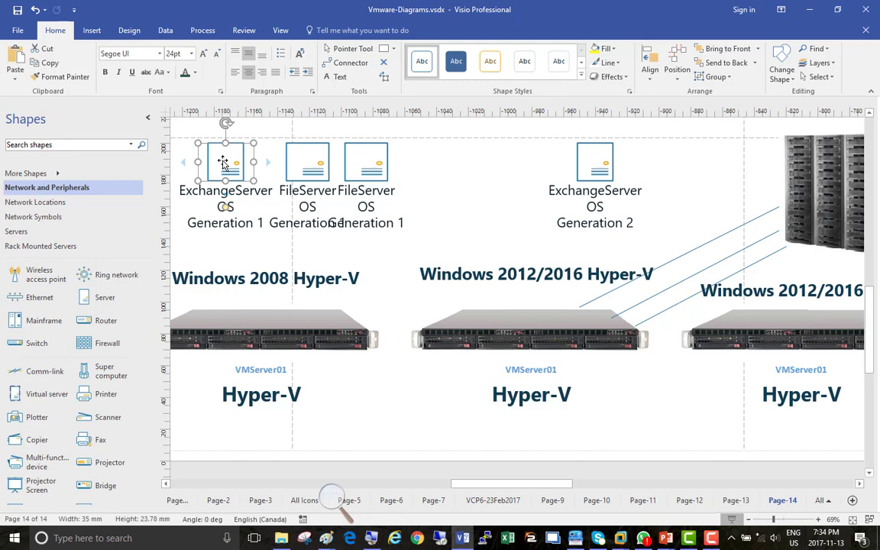
mouse_move(224, 162)
mouse_down()
mouse_move(243, 153)
mouse_move(486, 149)
mouse_move(475, 159)
mouse_move(216, 151)
mouse_move(221, 165)
mouse_up()
mouse_move(218, 159)
mouse_down()
mouse_move(237, 163)
mouse_move(219, 161)
mouse_up()
drag(221, 152, 491, 154)
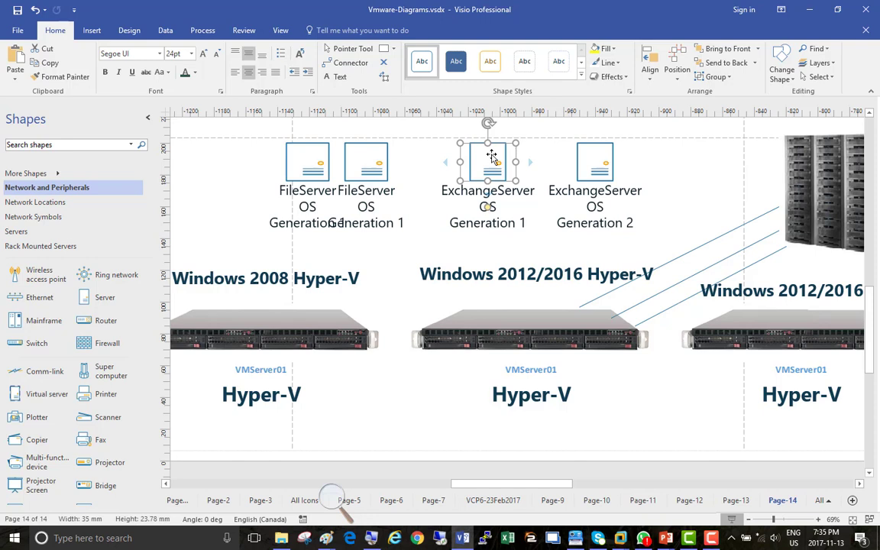
mouse_move(491, 154)
mouse_down()
mouse_move(289, 131)
mouse_move(227, 154)
mouse_move(229, 164)
mouse_move(473, 147)
mouse_move(495, 162)
mouse_up()
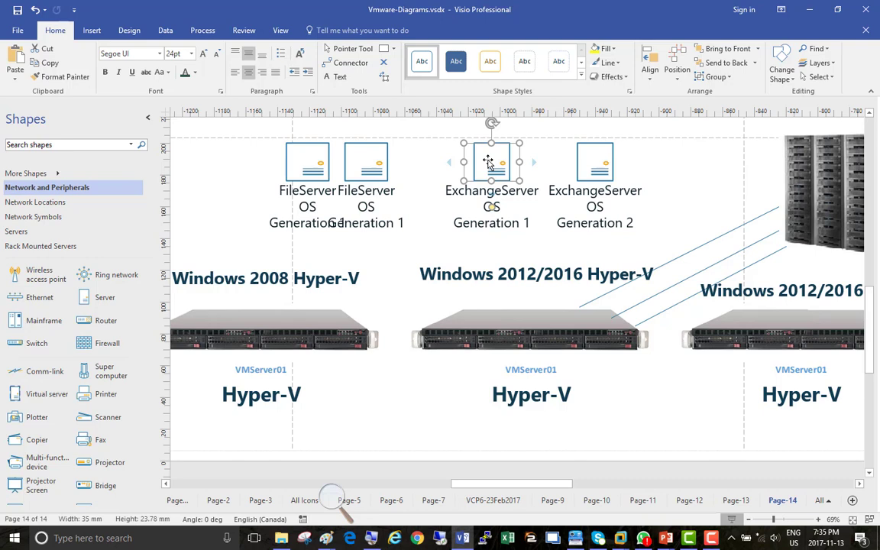
mouse_move(488, 162)
mouse_down()
mouse_move(411, 147)
mouse_move(242, 173)
mouse_move(205, 170)
mouse_move(244, 136)
mouse_move(449, 124)
mouse_move(498, 166)
mouse_up()
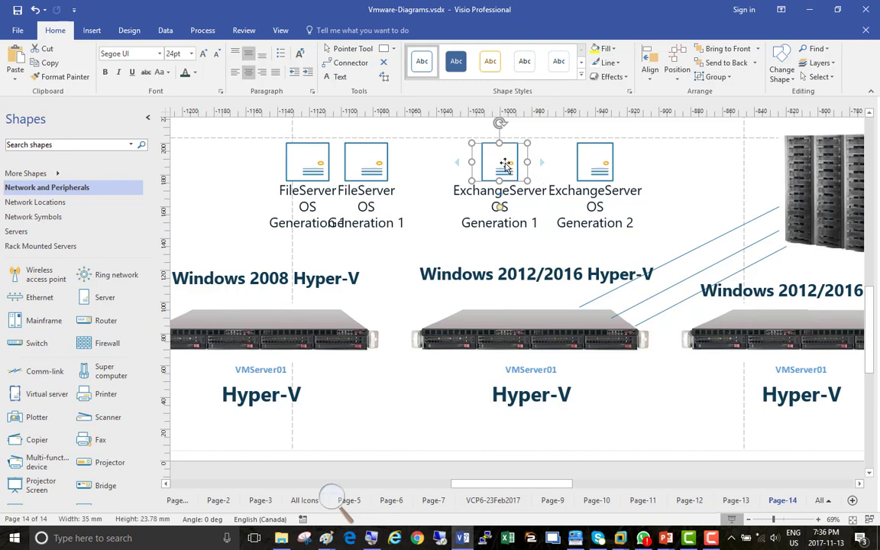
drag(499, 162, 222, 165)
Step: Drop ExchangeServer Generation 1 at the far left, then reselect it and check both host pictures
click(268, 351)
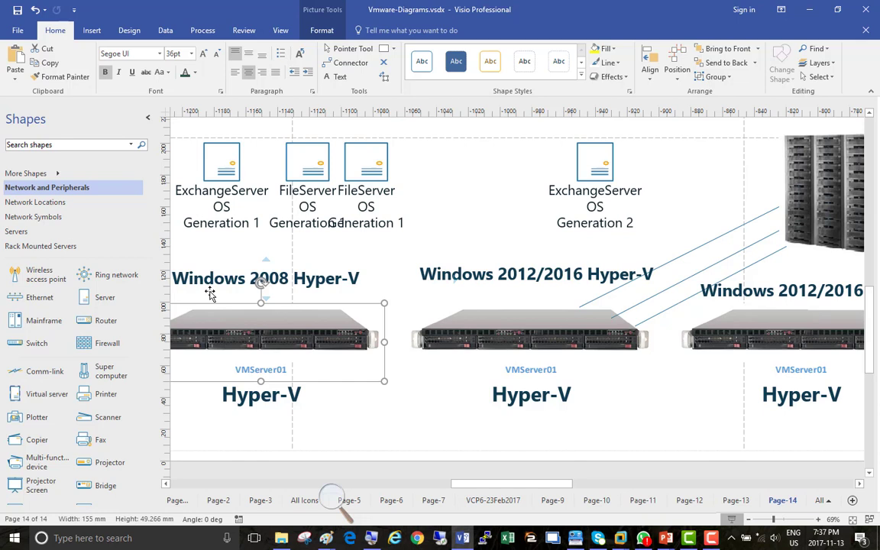
click(205, 157)
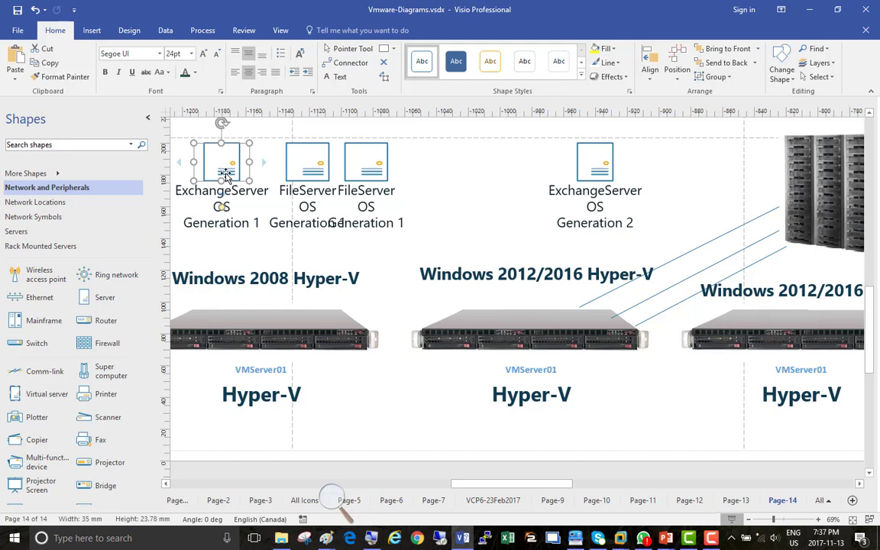
click(237, 308)
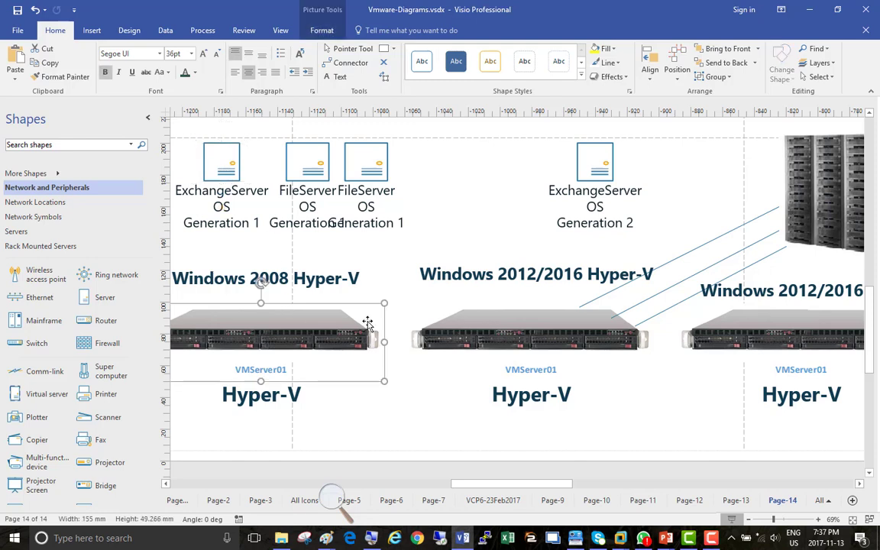
click(481, 324)
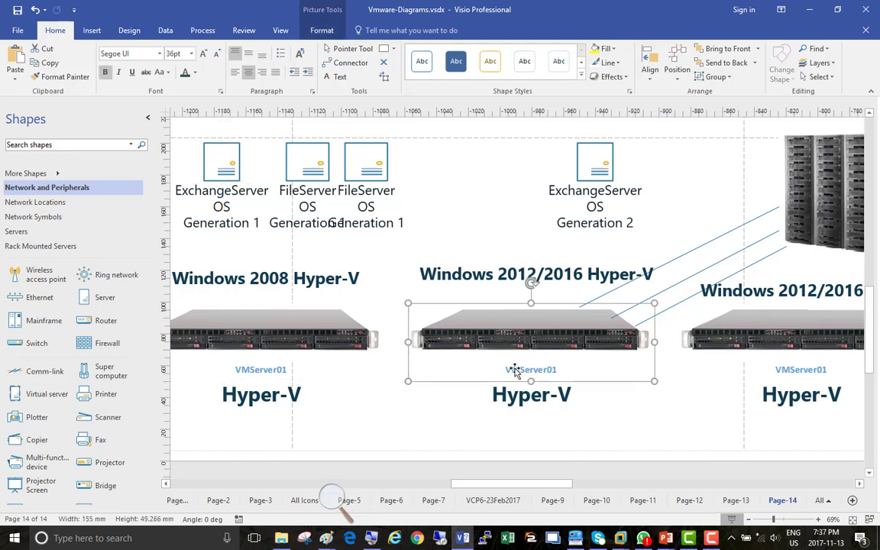
Step: Move Generation 1 above the Windows 2012/2016 host, nudged down into line with the top icons
drag(213, 161, 491, 153)
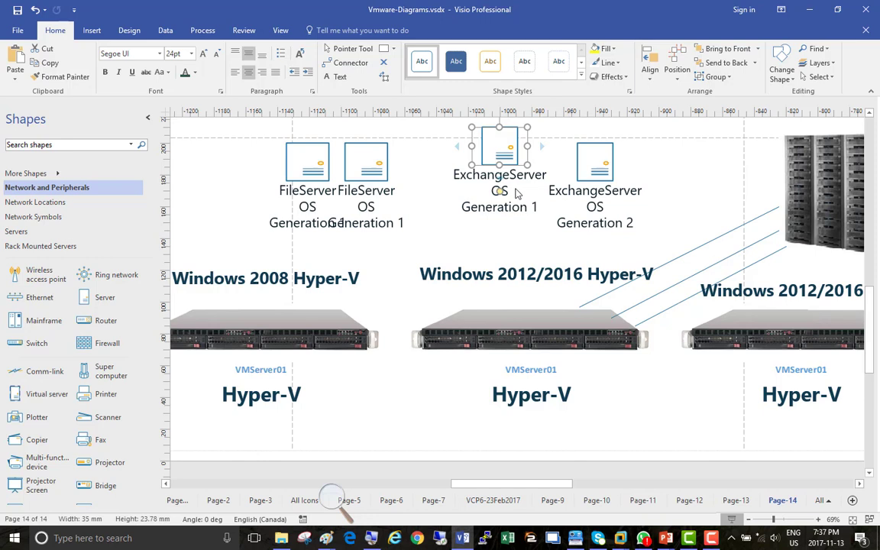
drag(496, 151, 500, 166)
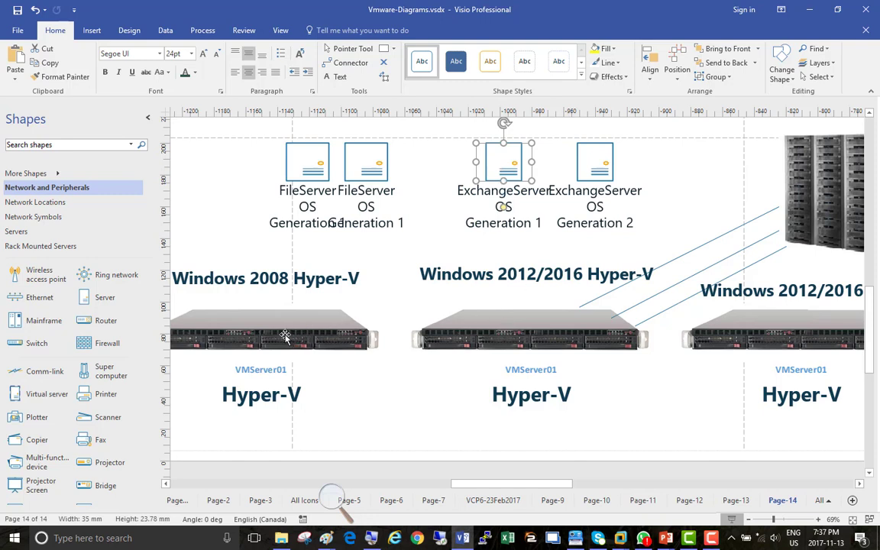
click(285, 337)
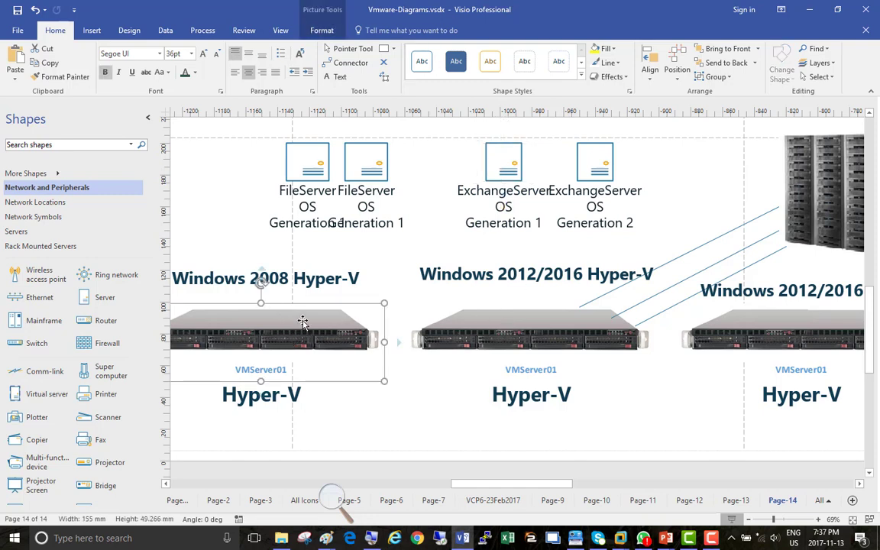
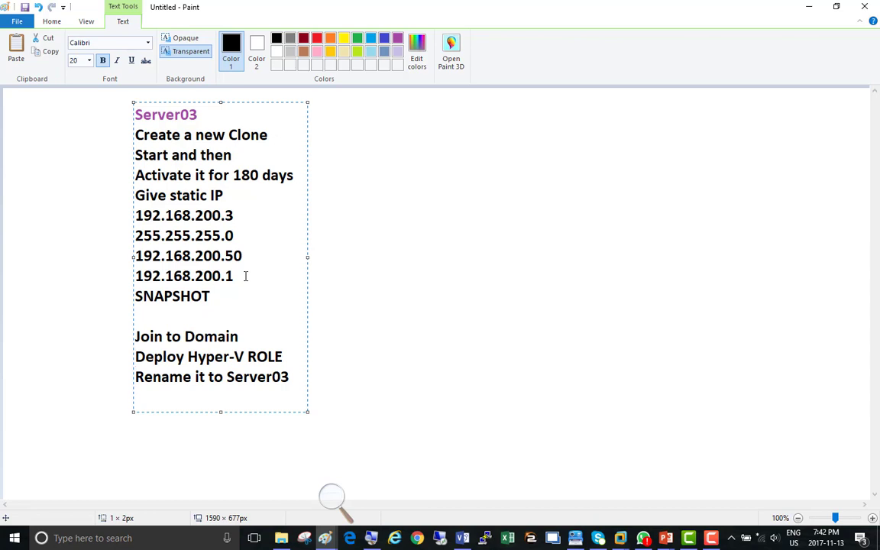
Step: Move the 'Rename it to Server03' line up onto a new line right after 192.168.200.1
key(shift+Down)
key(ctrl+c)
key(Delete)
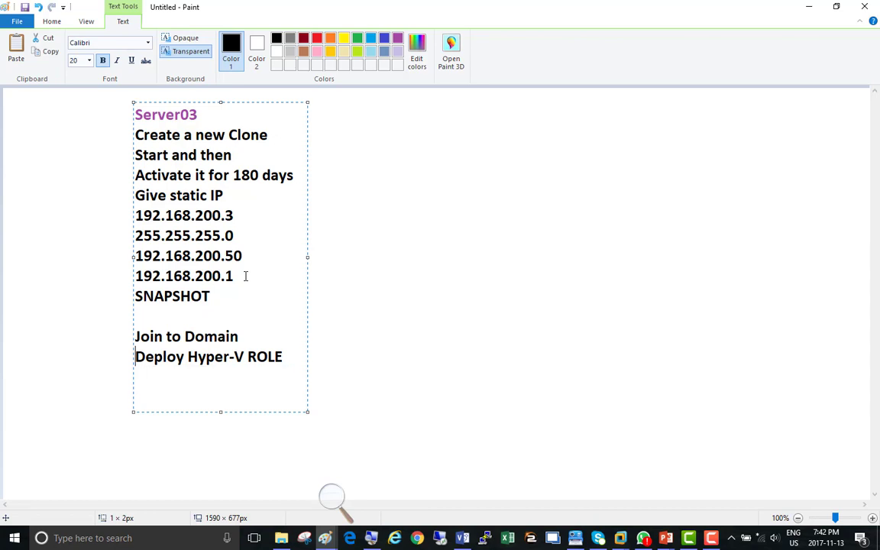
click(245, 276)
key(Return)
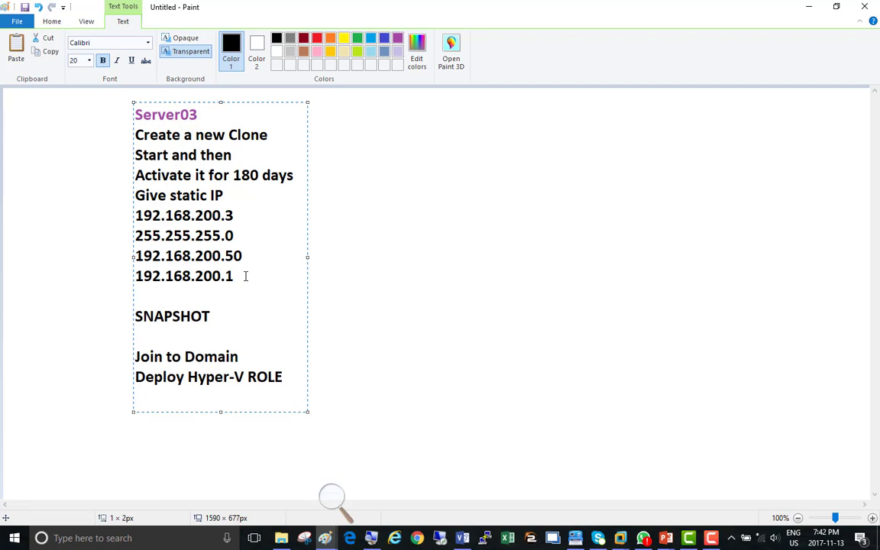
key(ctrl+v)
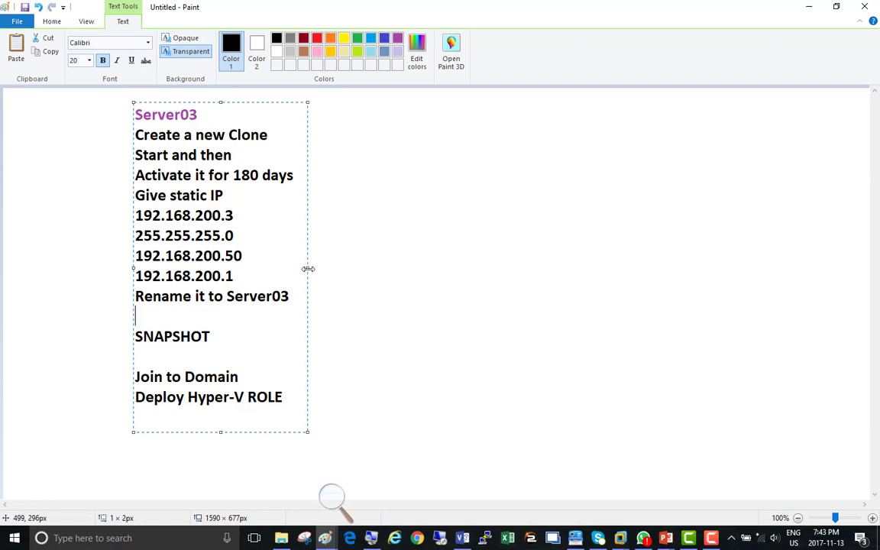
Step: Widen the notes text box and put dashes before the Activate and Give static IP lines
drag(308, 268, 639, 246)
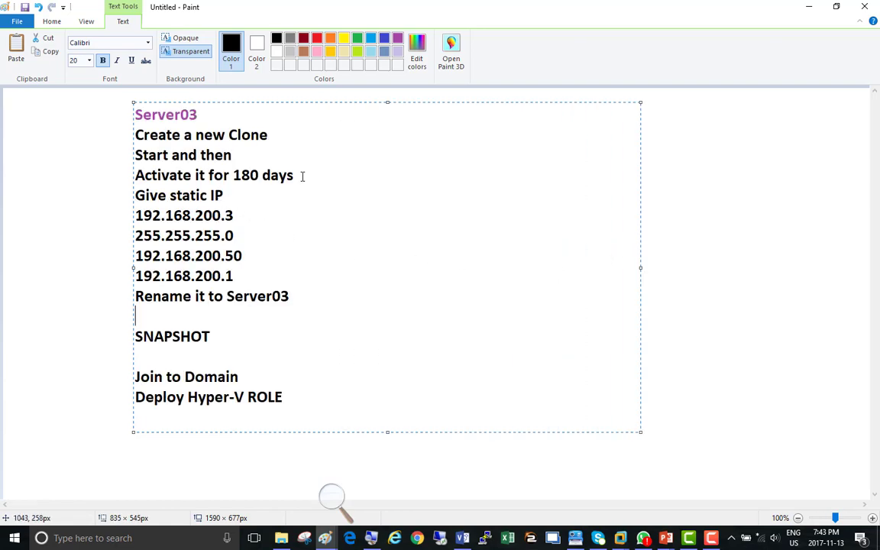
drag(302, 176, 135, 178)
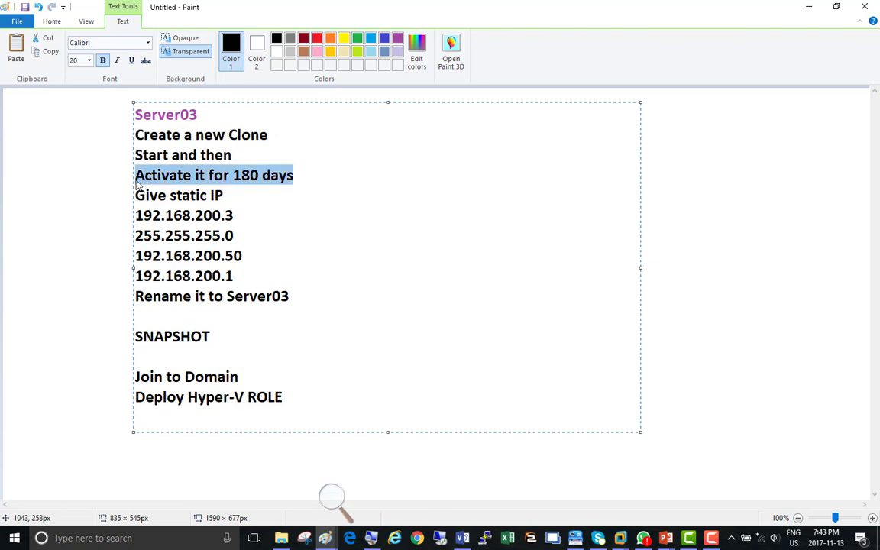
click(136, 178)
text(-)
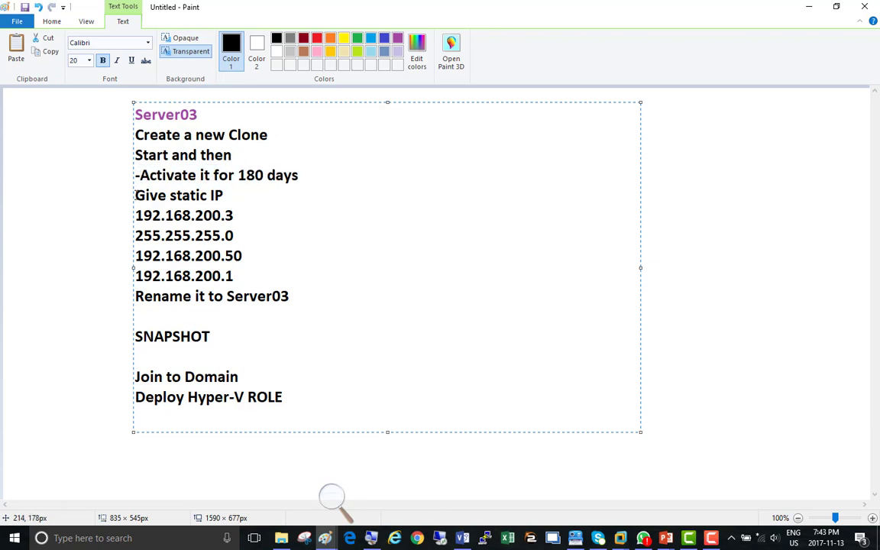
key(Down)
text(-)
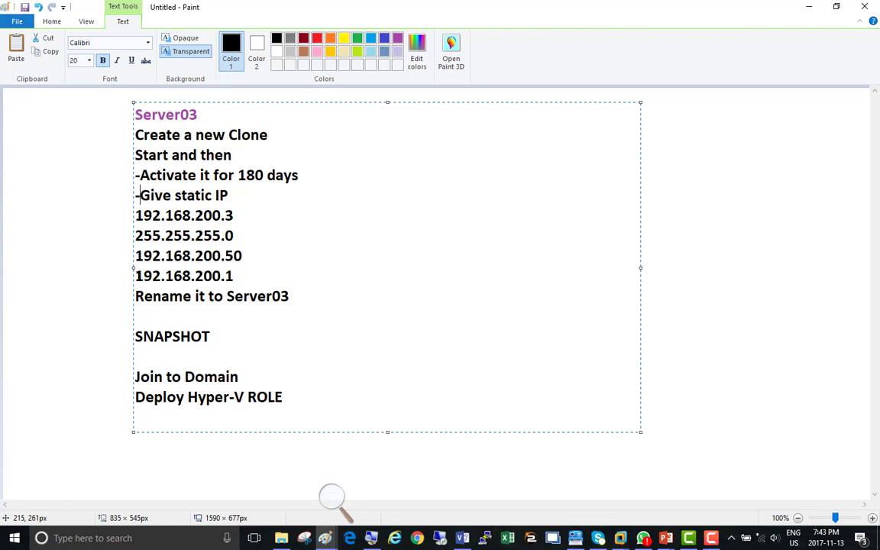
Step: Add dashes before Rename it to Server03, Create a new Clone, Start and then, SNAPSHOT and Join to Domain
click(137, 296)
text(-)
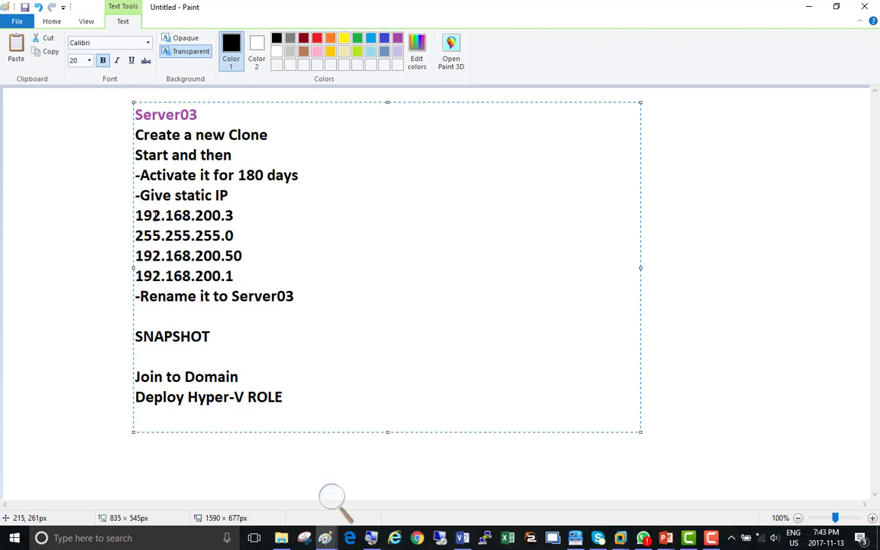
click(125, 135)
text(-)
click(136, 156)
text(-)
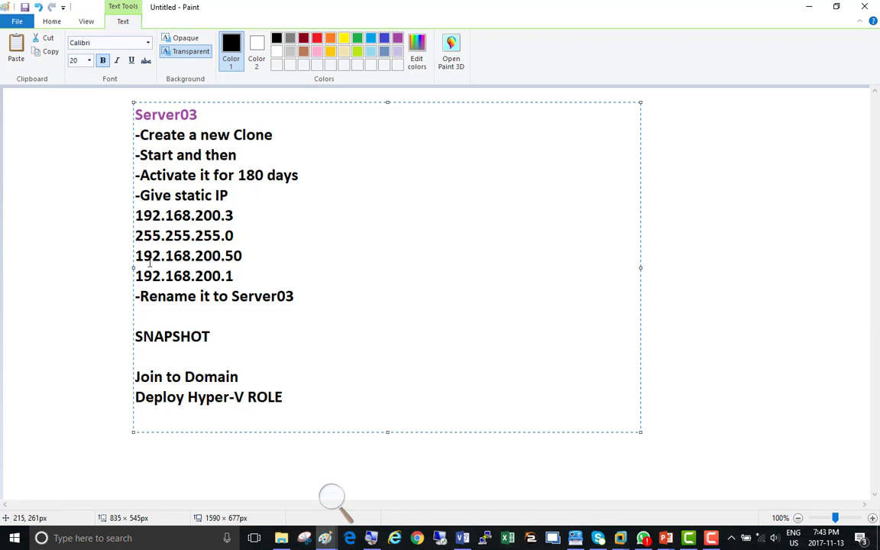
click(136, 337)
text(-)
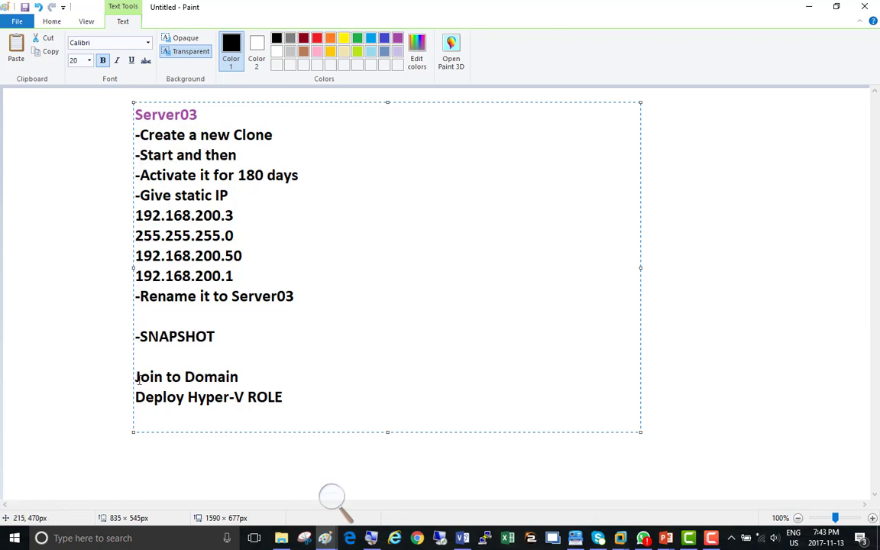
text(-)
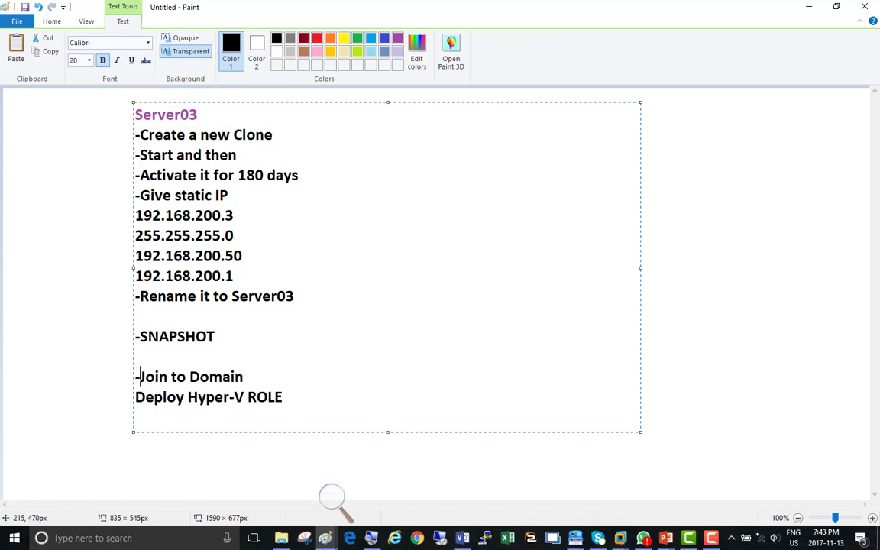
click(136, 398)
text(-)
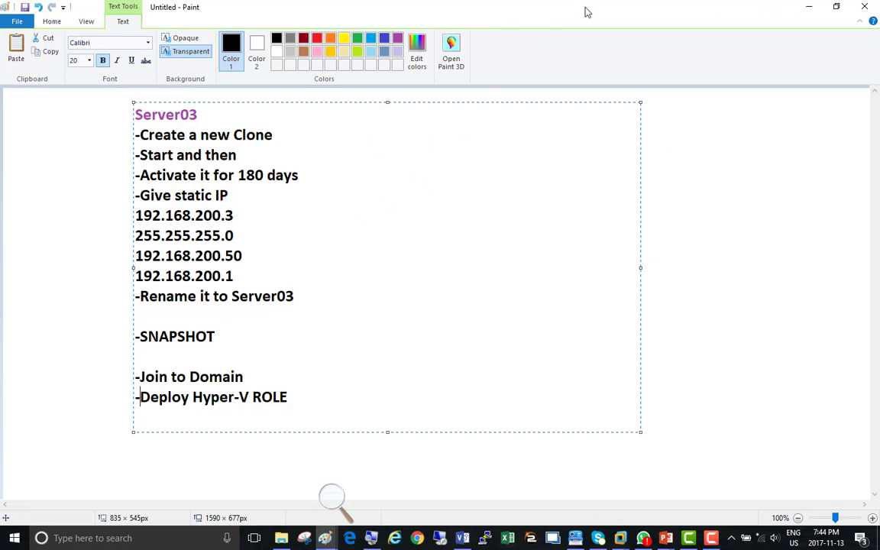
Step: Back in VMware, widen the Library pane and launch Clone for the Windows Server 2016 (2) template
key(alt+Tab)
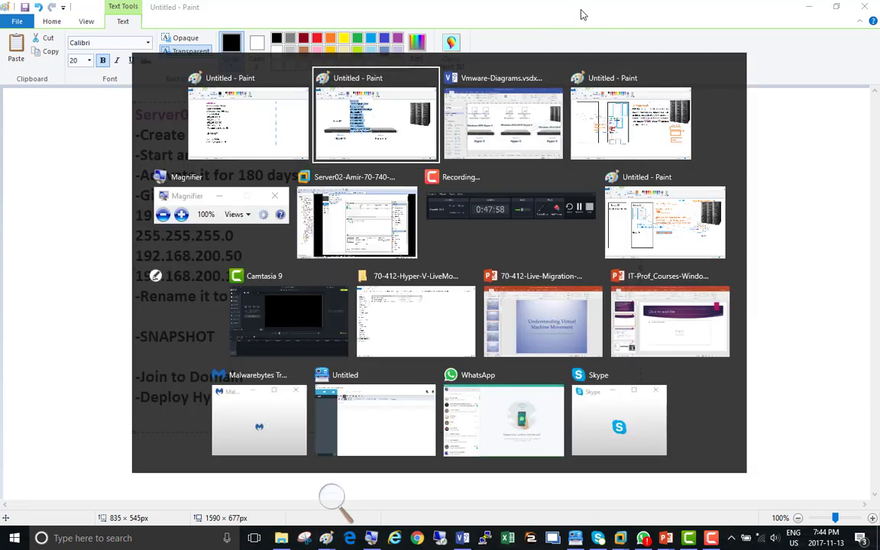
key(alt+Tab)
key(alt+Tab)
key(alt+Tab)
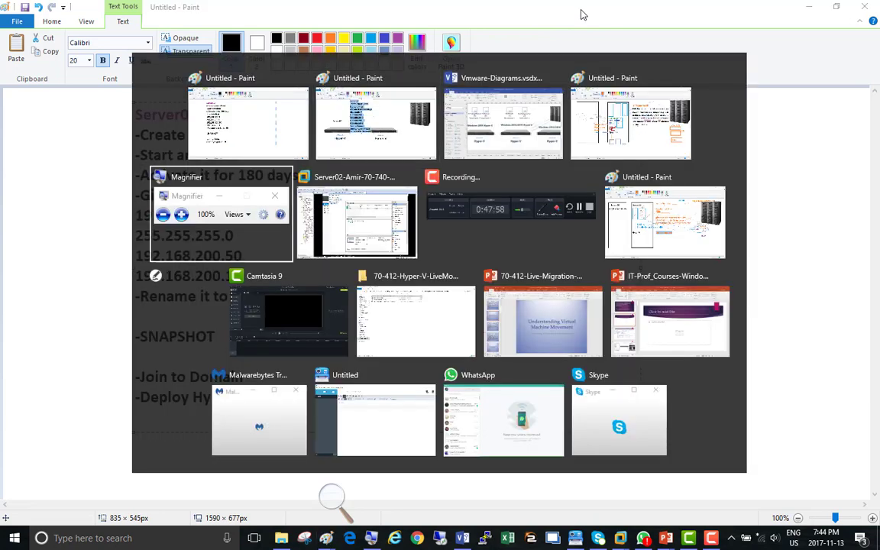
key(alt+Tab)
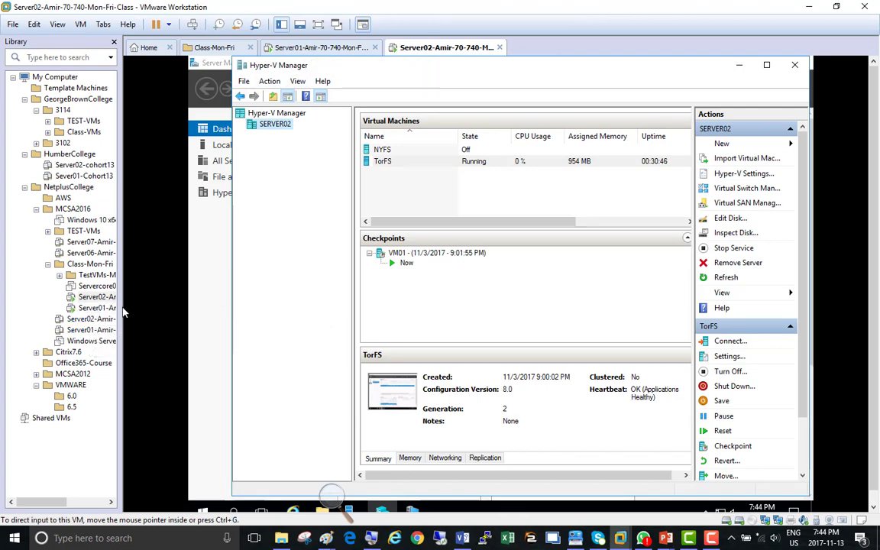
drag(121, 307, 209, 307)
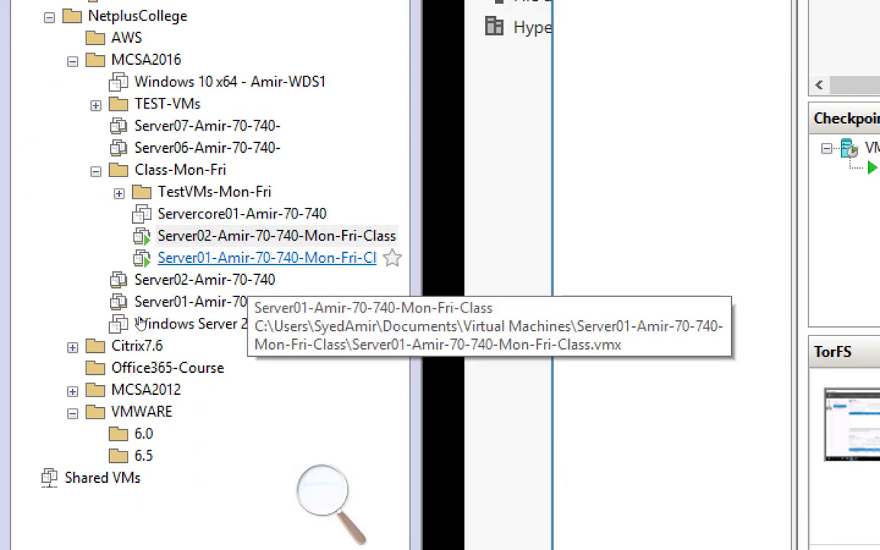
click(151, 348)
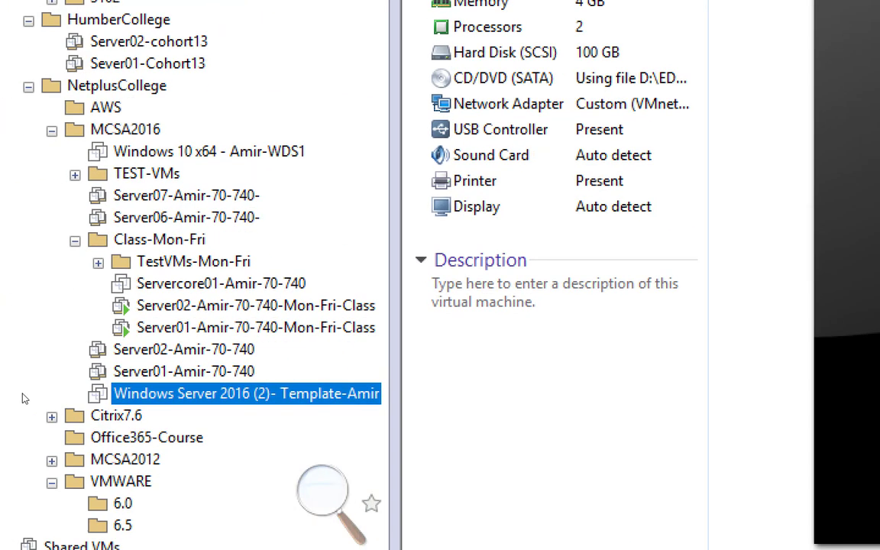
right_click(252, 393)
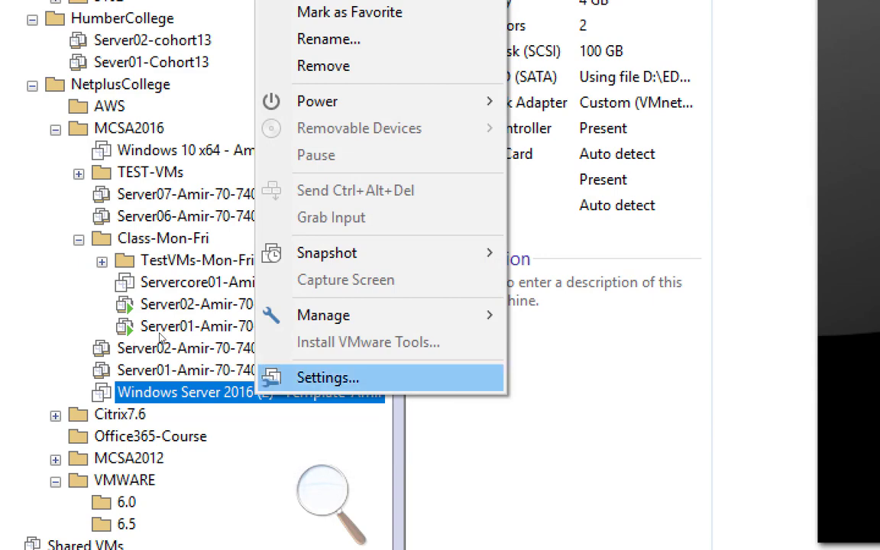
mouse_move(329, 315)
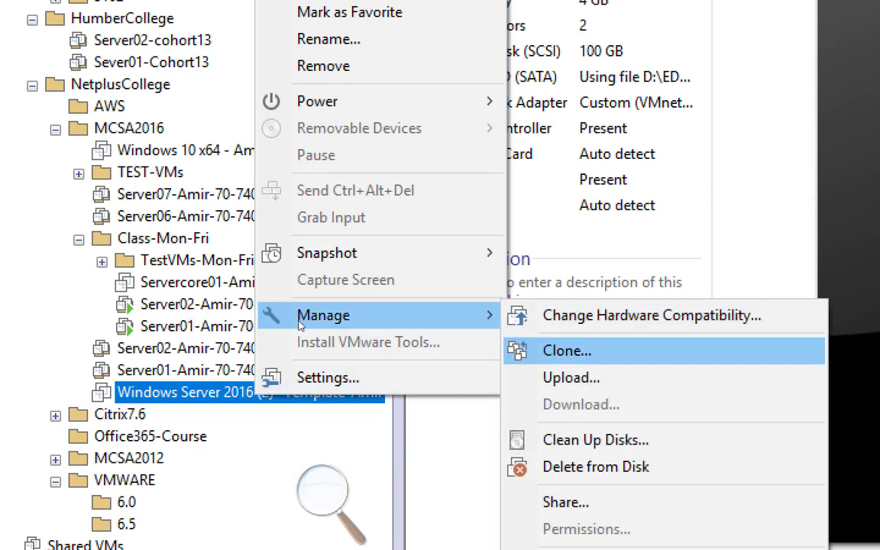
key(Return)
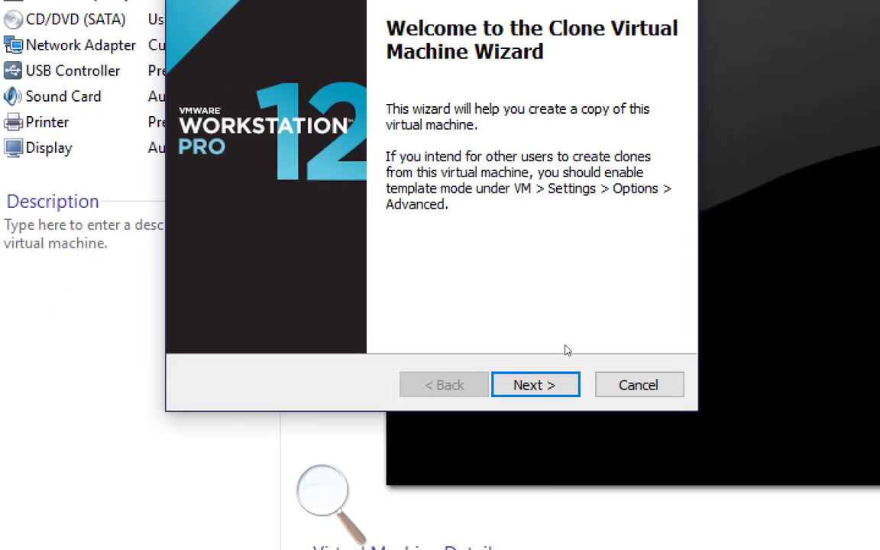
Step: Choose current state and linked clone, and name the clone Server03-Amir-70-740-Mon-Fri
click(497, 371)
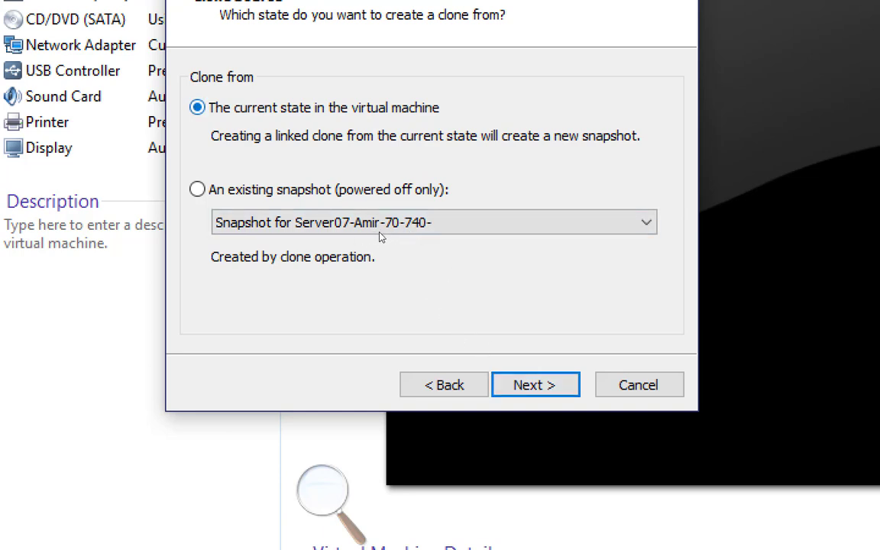
click(498, 376)
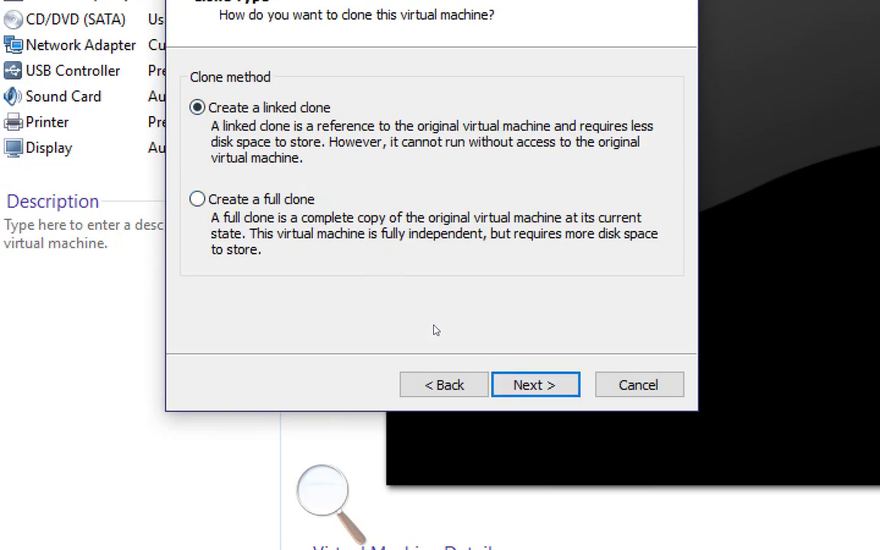
click(495, 376)
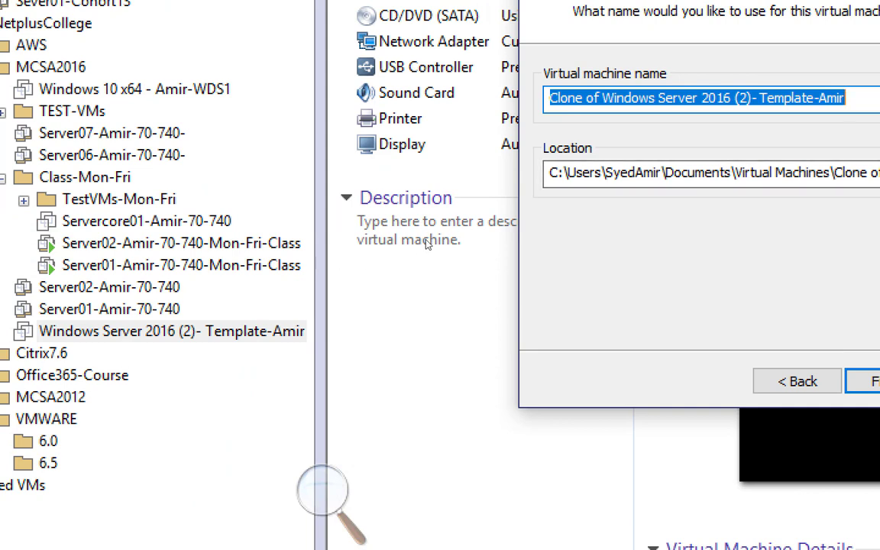
text(Server03)
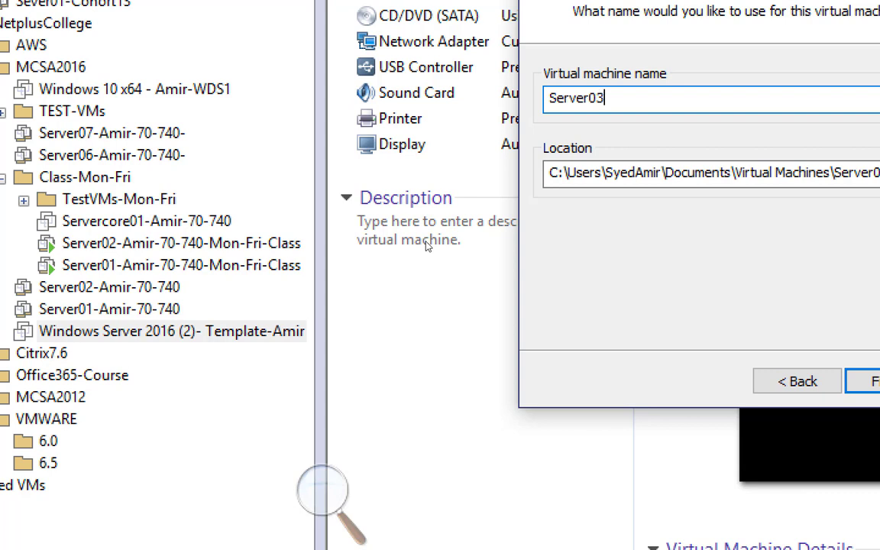
key(BackSpace)
key(BackSpace)
key(BackSpace)
key(BackSpace)
key(BackSpace)
key(BackSpace)
key(BackSpace)
key(BackSpace)
text(Server03-Amir-70-740)
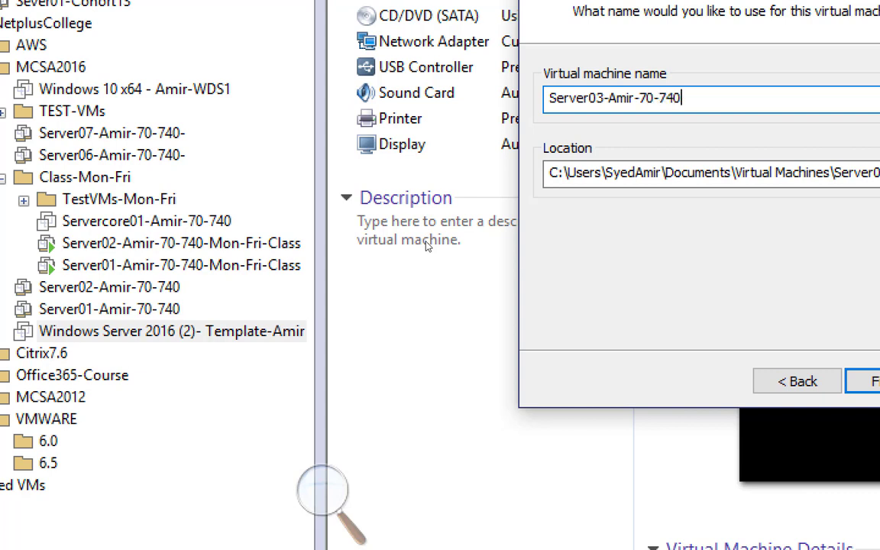
text(-Mon-Fri-)
key(BackSpace)
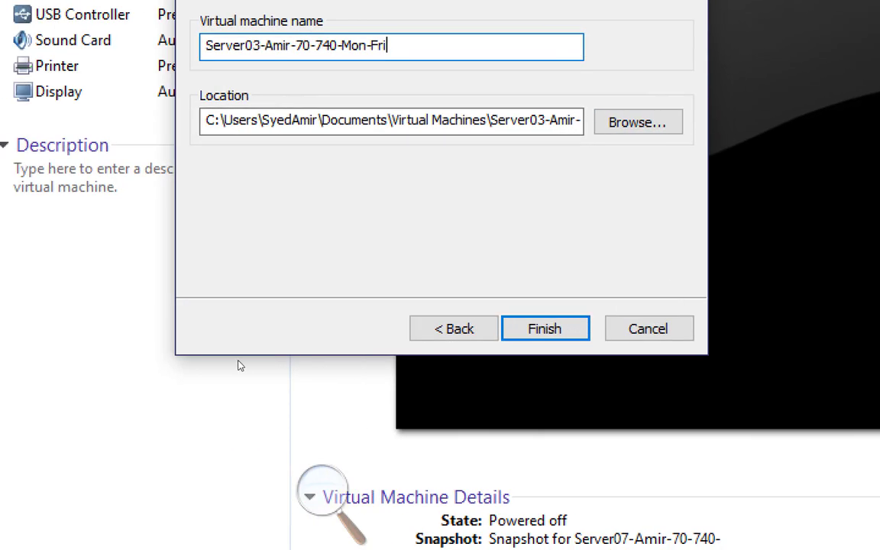
Step: Finish the wizard to create the Server03-Amir-70-740-Mon-Fri linked clone and close it when done
key(Return)
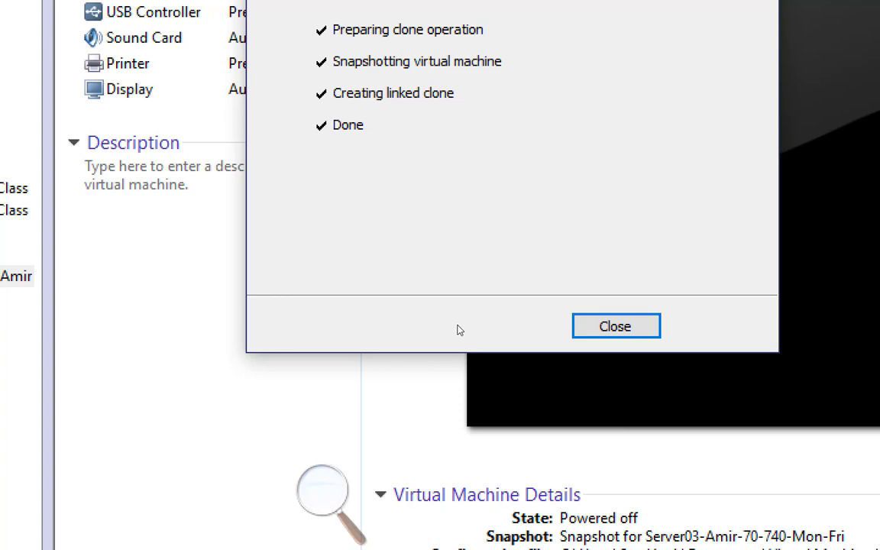
key(Return)
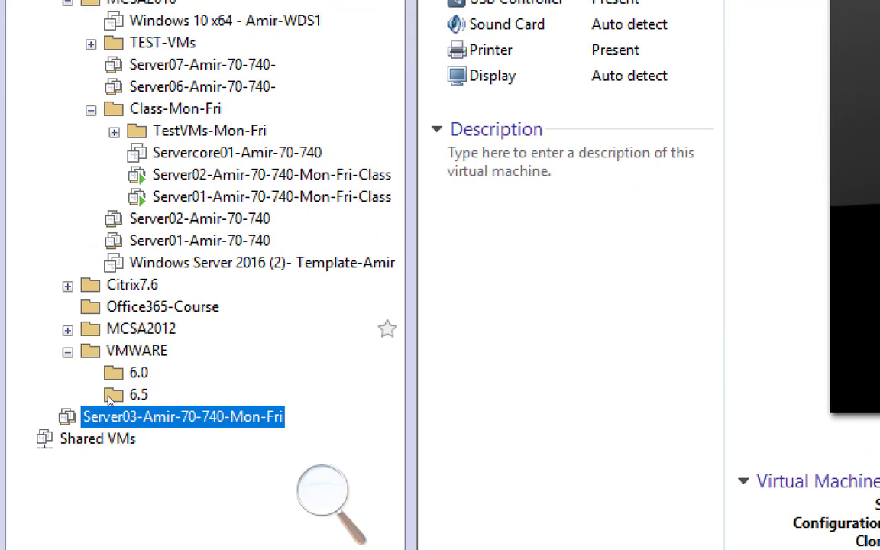
Step: Move Server03-Amir-70-740-Mon-Fri into the Class-Mon-Fri folder and power it on
drag(110, 383, 106, 255)
drag(102, 294, 183, 129)
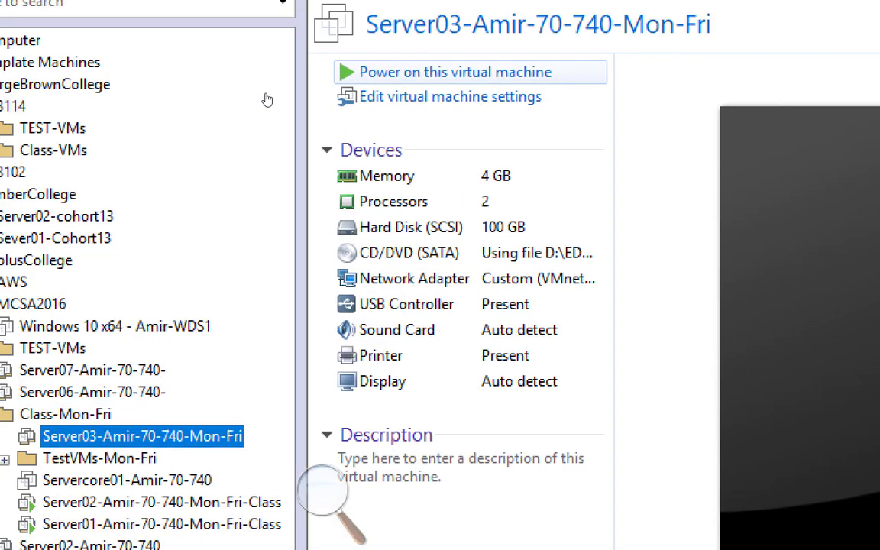
click(363, 13)
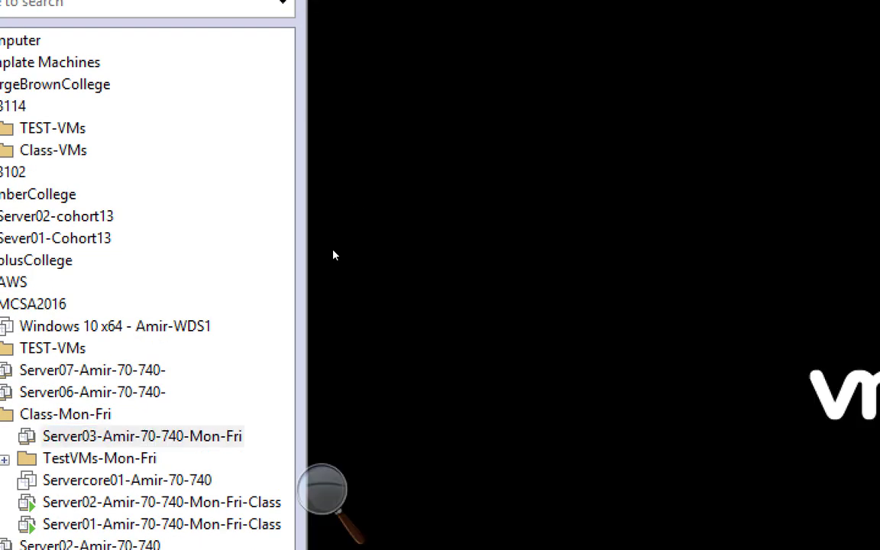
key(super+minus)
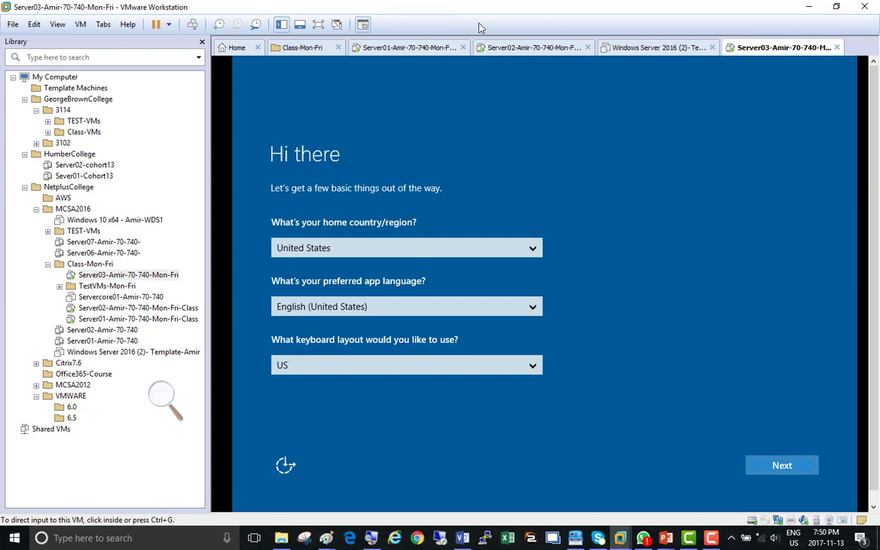
Step: Narrow the Library pane and accept the United States, English and US keyboard defaults
click(710, 540)
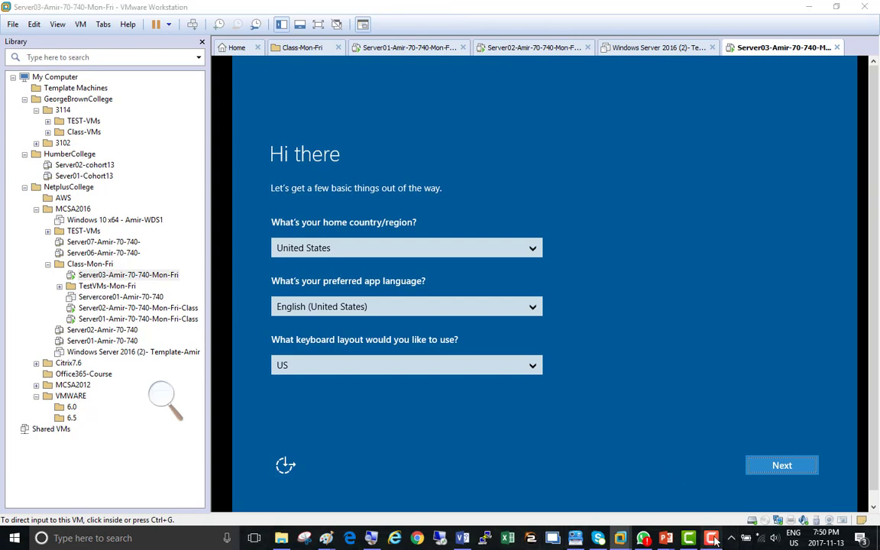
click(823, 480)
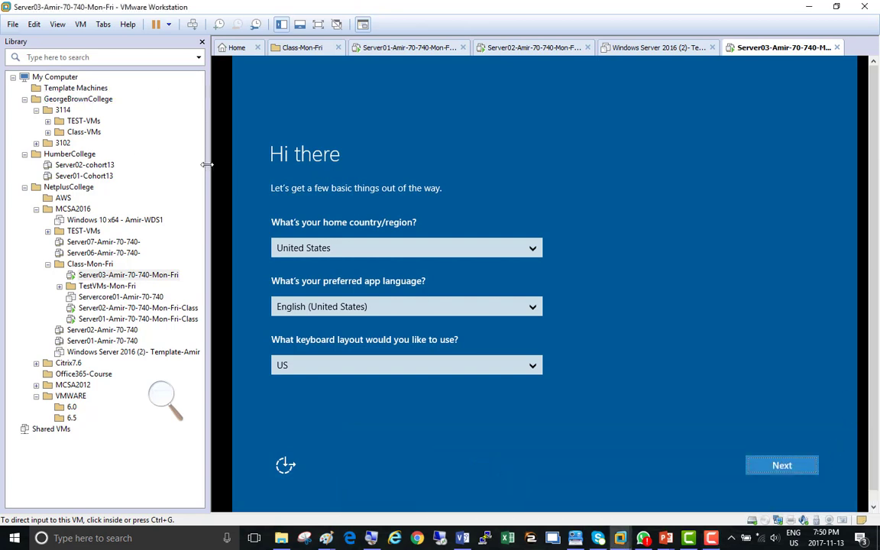
drag(205, 163, 118, 153)
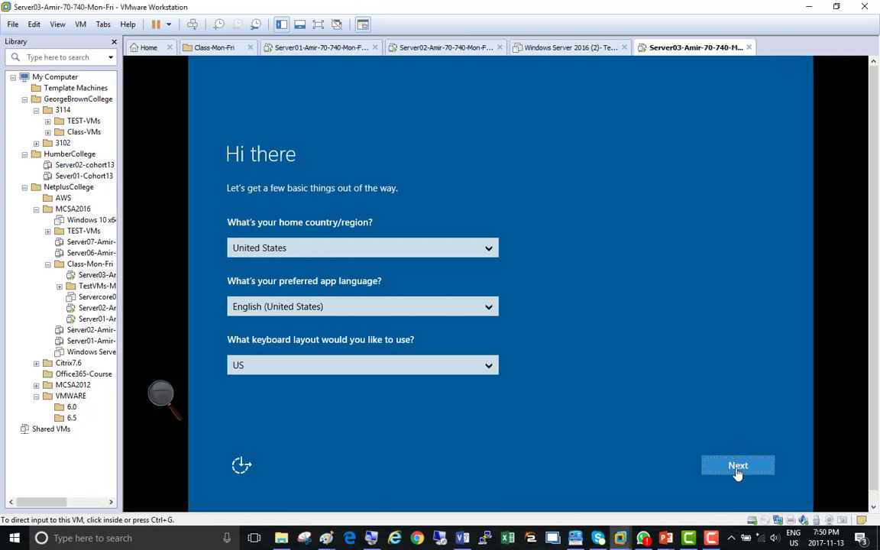
click(737, 472)
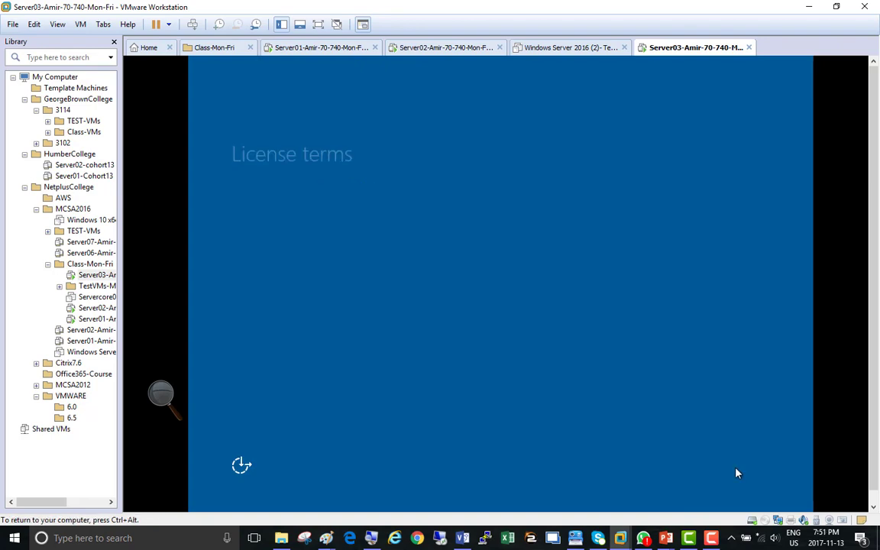
Step: Accept the license terms and set and confirm the built-in Administrator password
drag(873, 252, 873, 274)
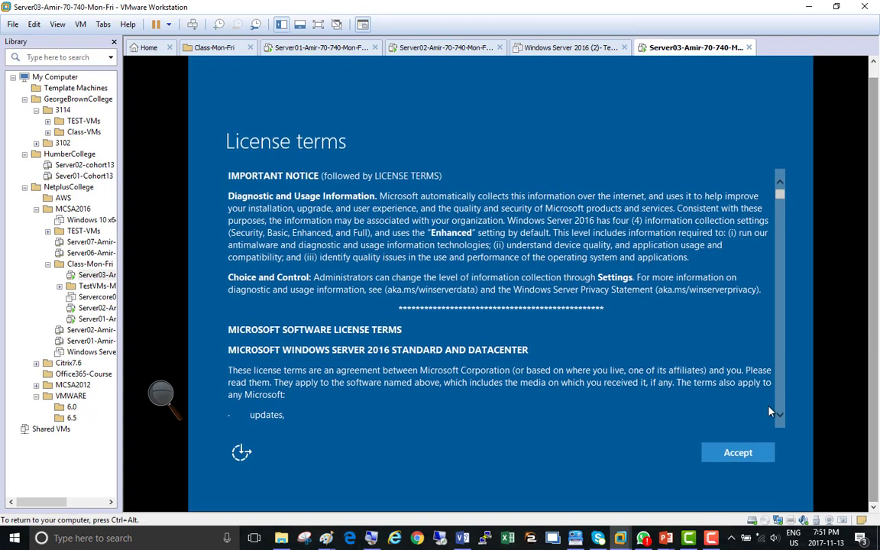
click(731, 456)
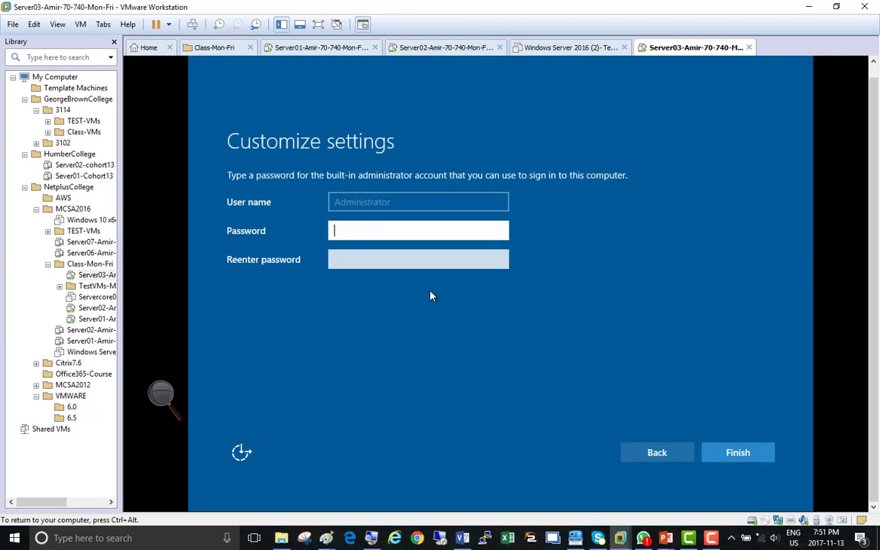
text(••••••••••)
key(Tab)
text(•••)
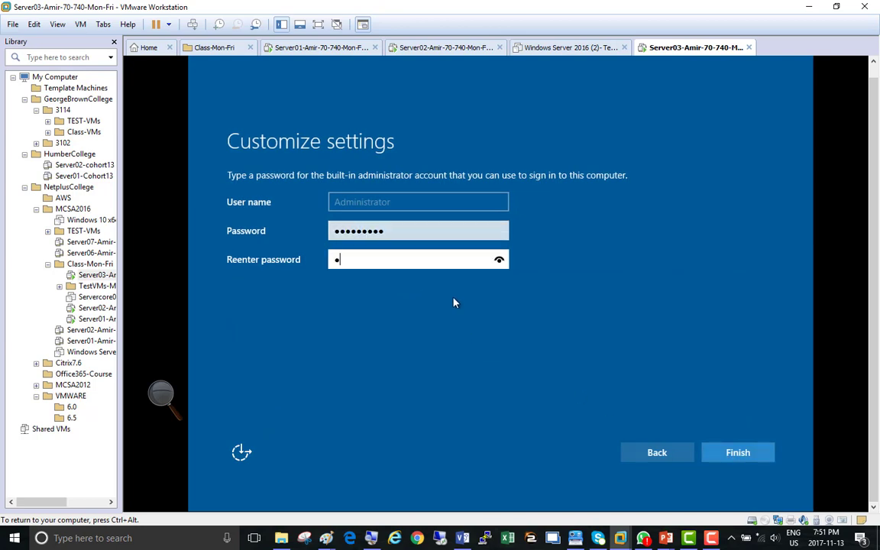
text(•••••••)
key(Return)
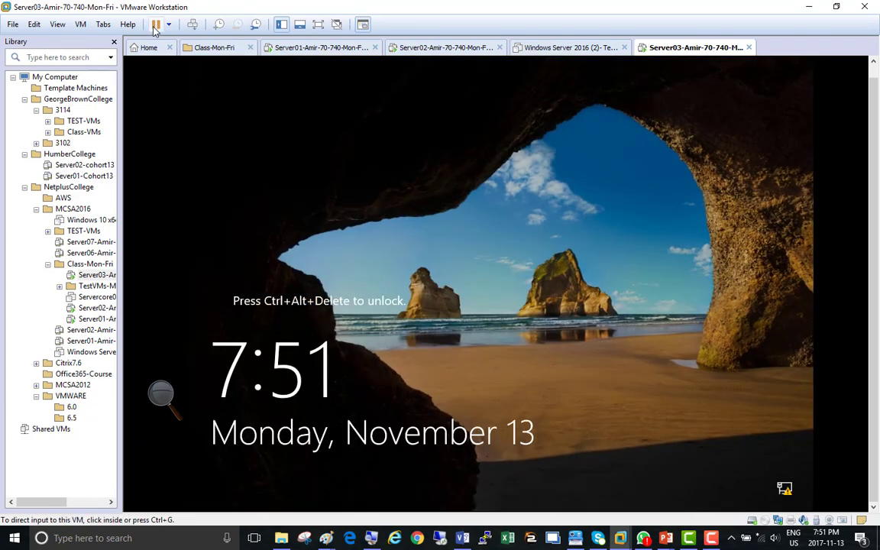
Step: Sign in to Server03 as Administrator with the new password
click(193, 24)
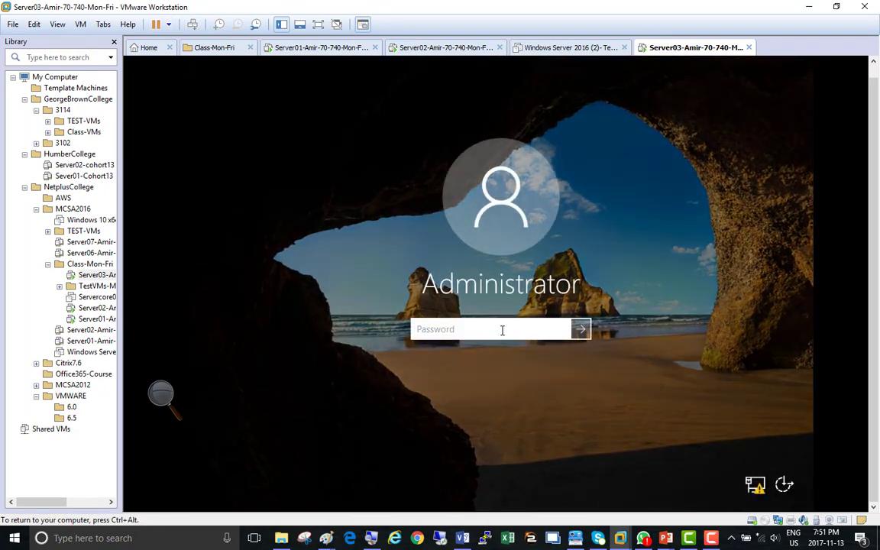
text(•••••••••)
key(Return)
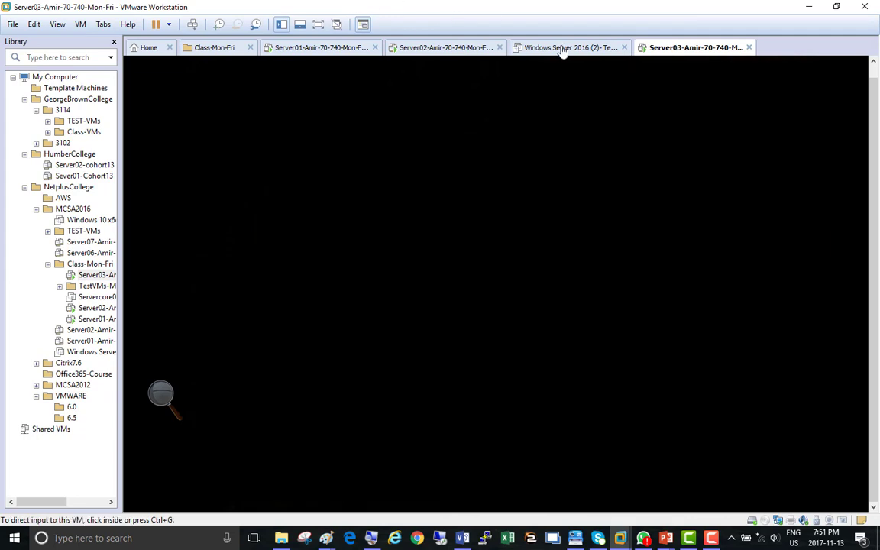
Step: Close the Windows Server 2016 (2) tab, postpone the VMware Tools log-off, and minimize Server Manager
click(561, 48)
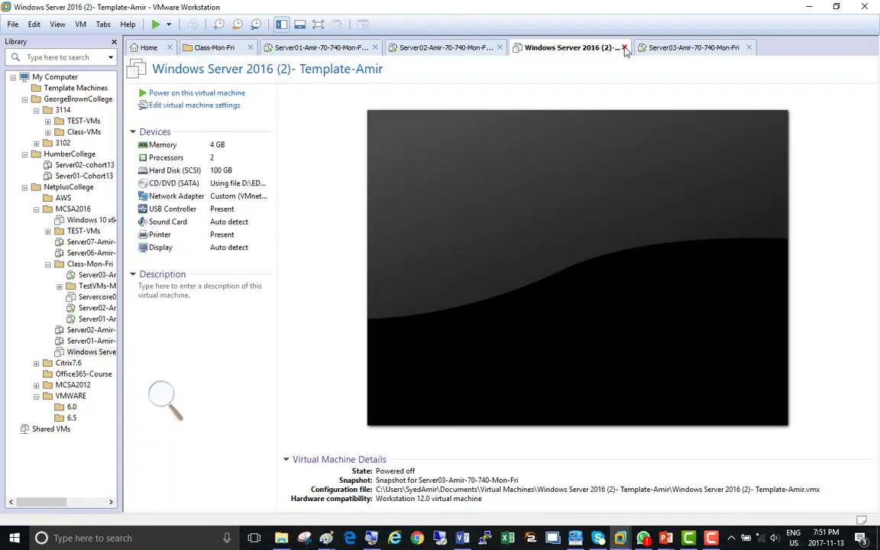
click(624, 47)
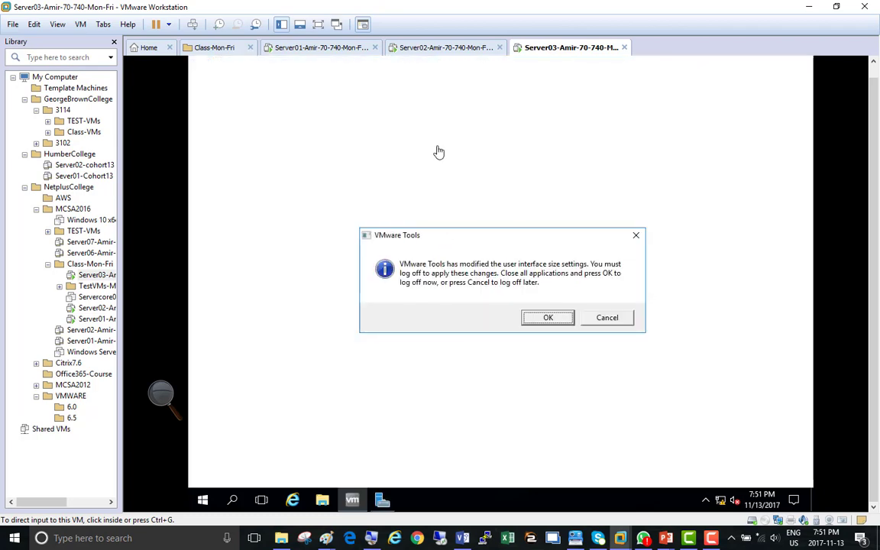
click(607, 318)
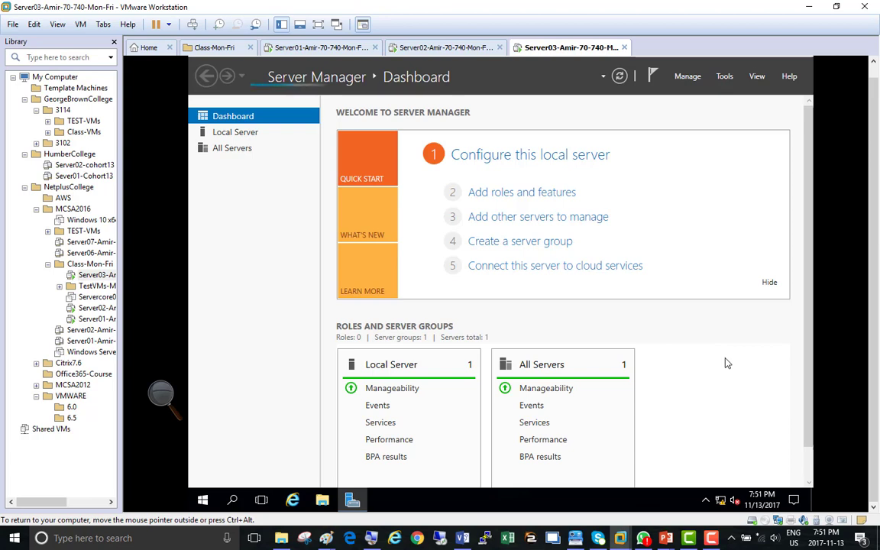
click(711, 538)
click(823, 478)
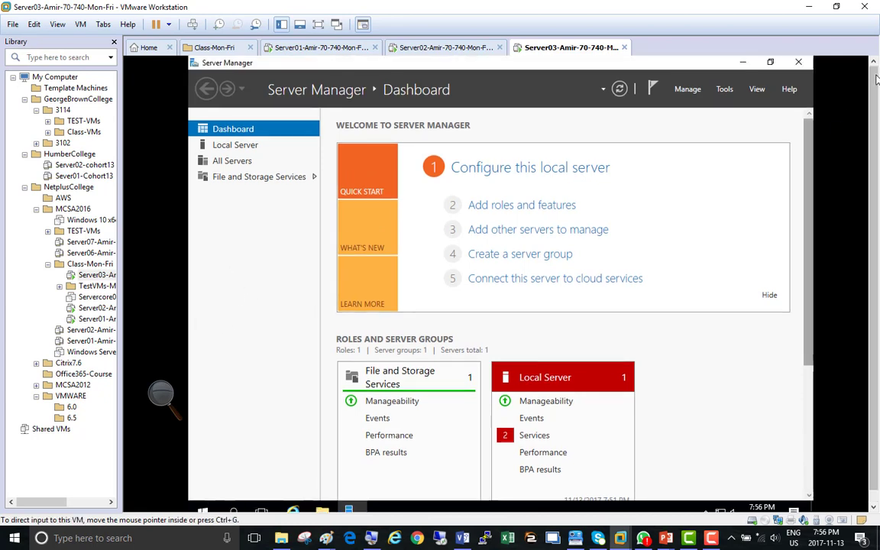
click(745, 64)
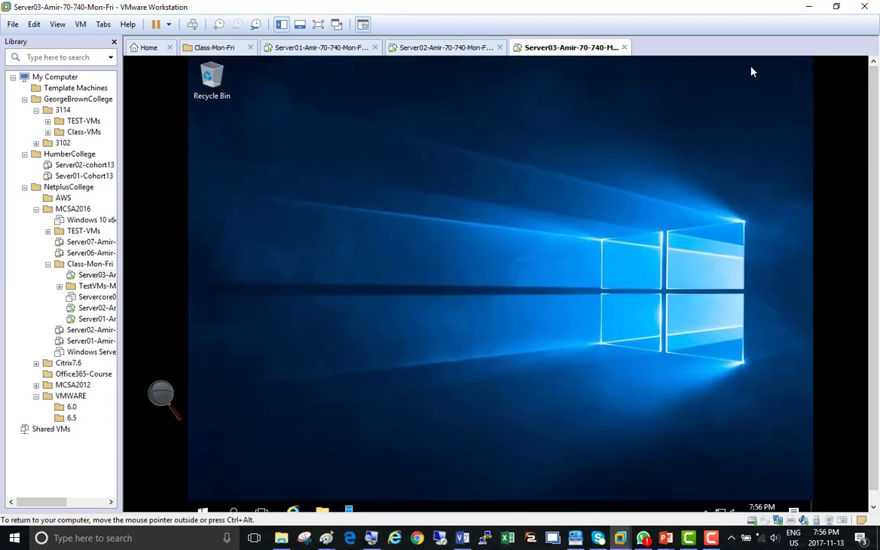
Step: Set Server03's network adapter to custom VMnet8 (NAT) and allow network discovery
right_click(561, 52)
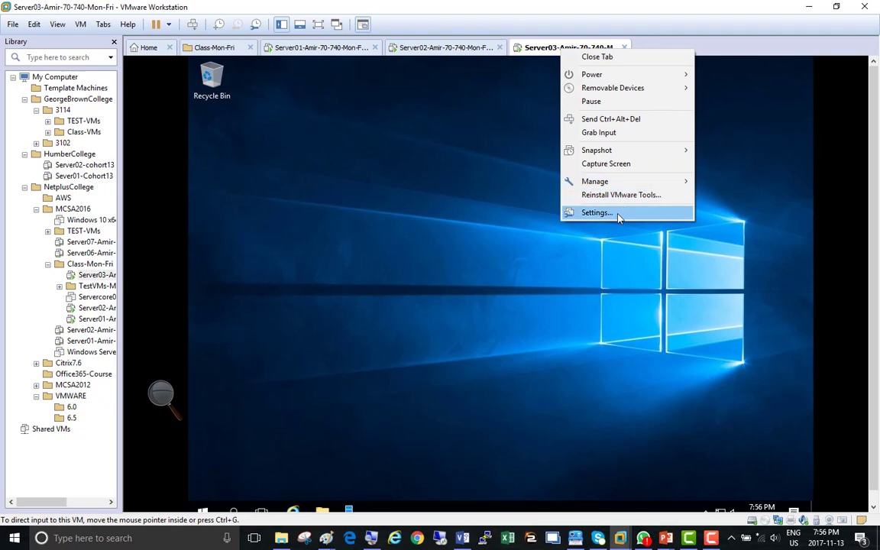
click(596, 212)
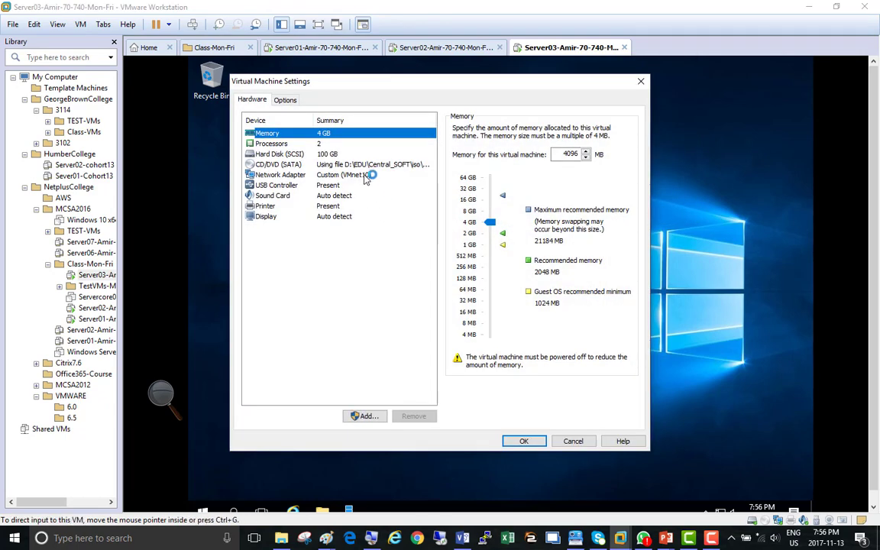
click(366, 176)
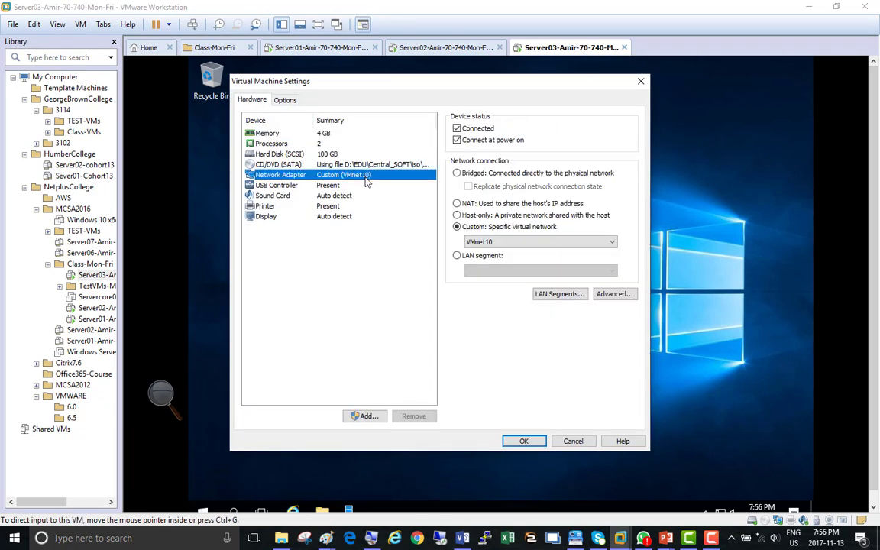
click(495, 243)
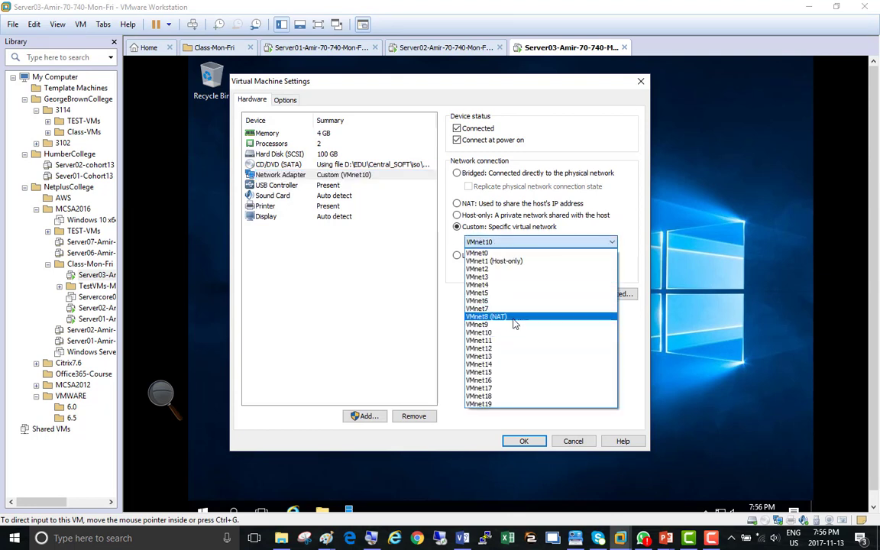
click(515, 317)
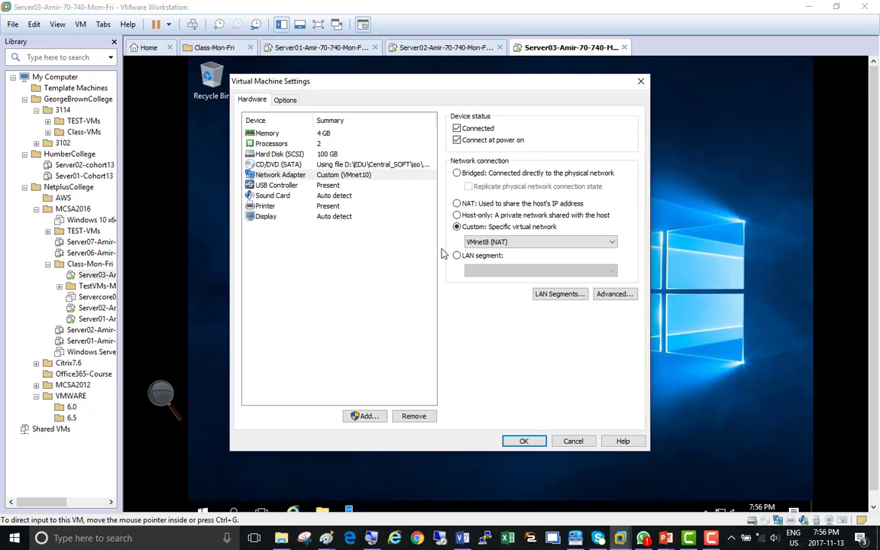
click(523, 441)
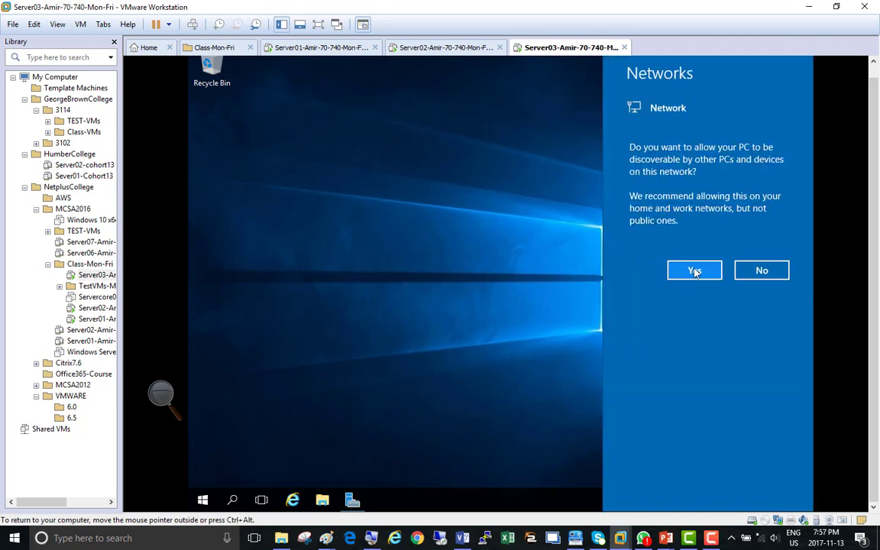
click(693, 271)
right_click(306, 50)
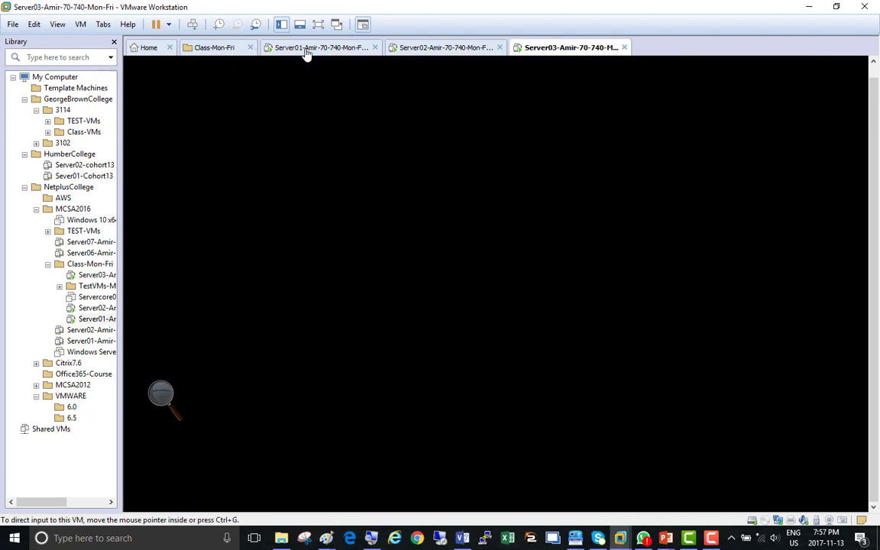
click(349, 212)
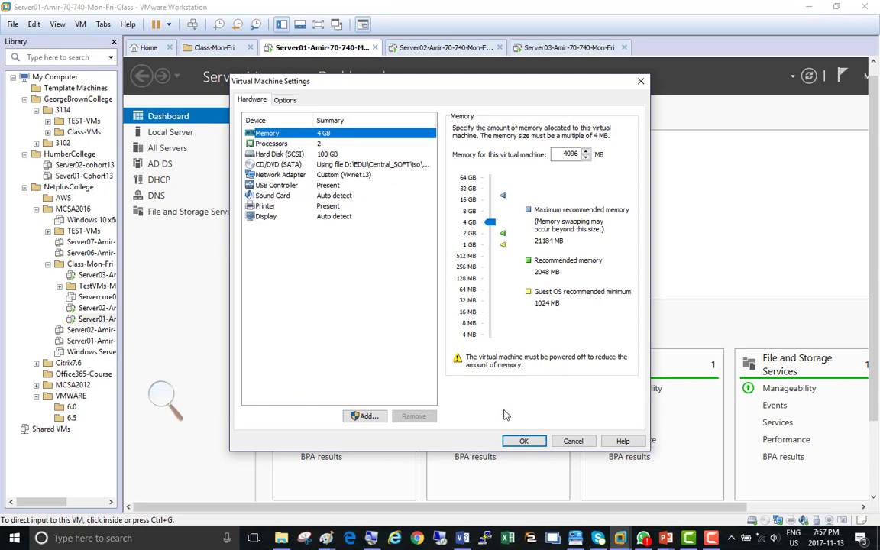
click(516, 441)
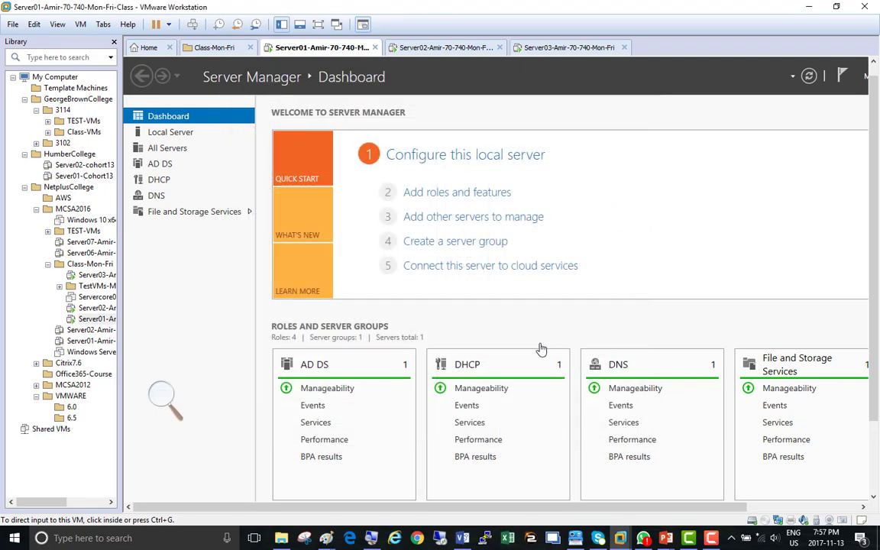
click(566, 49)
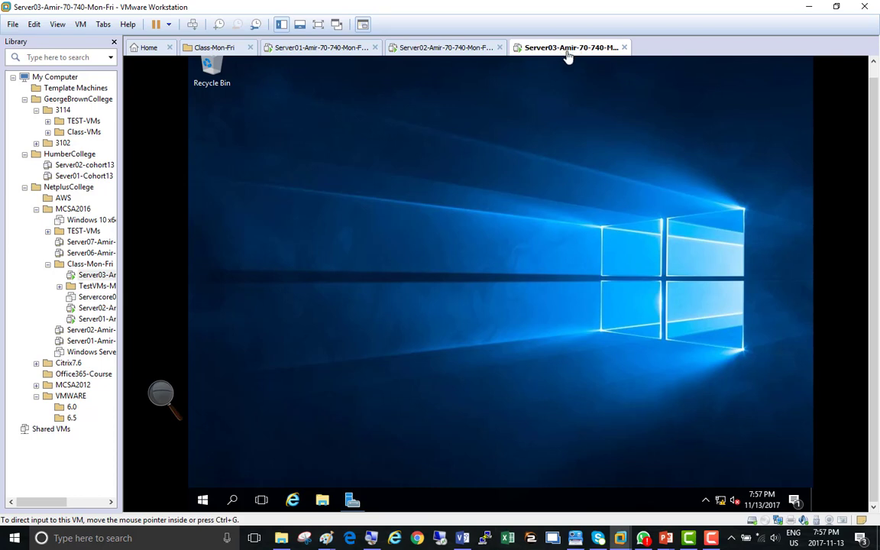
right_click(567, 56)
click(615, 216)
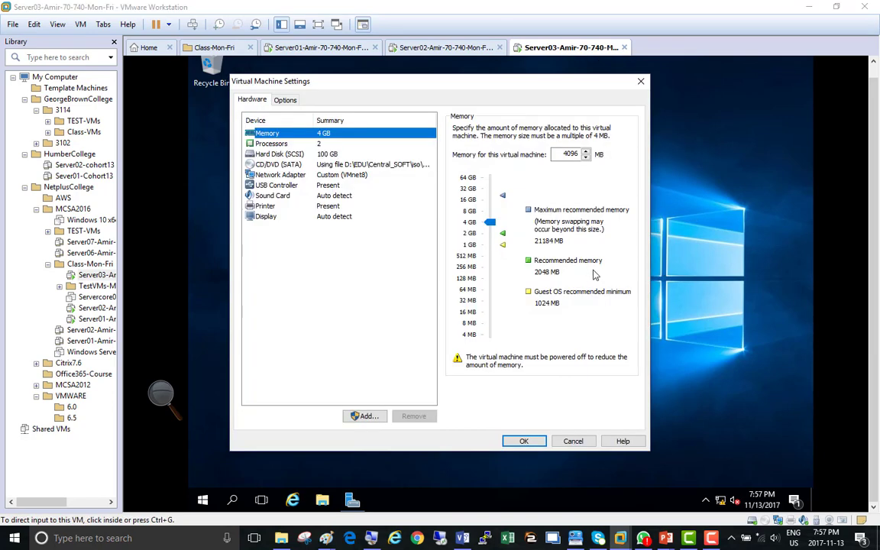
click(369, 178)
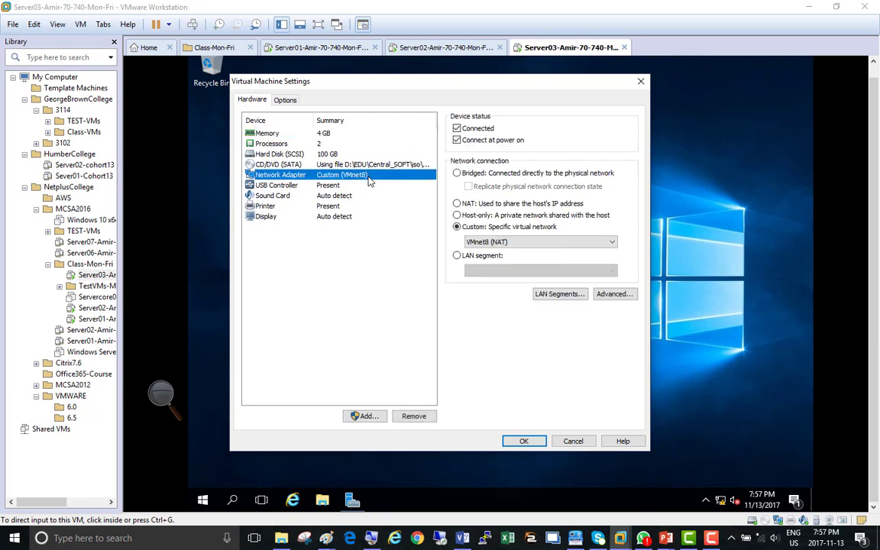
click(523, 442)
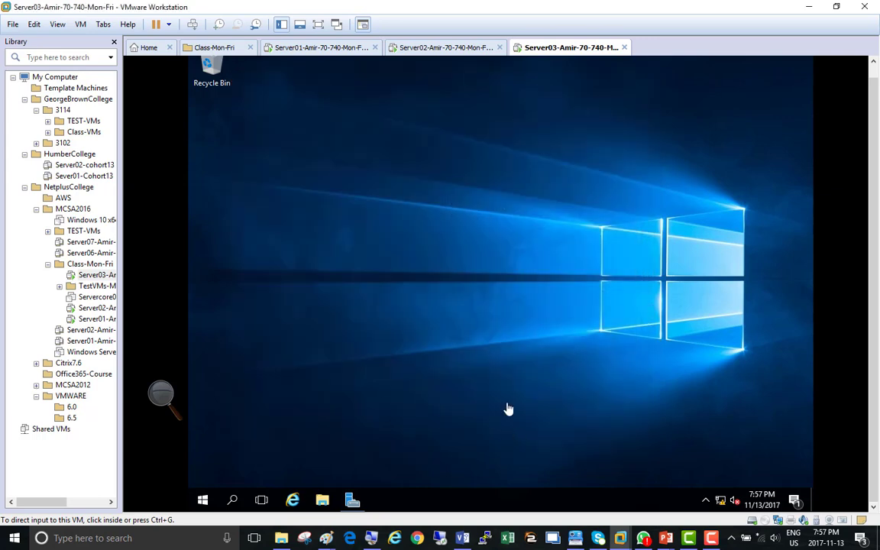
right_click(545, 50)
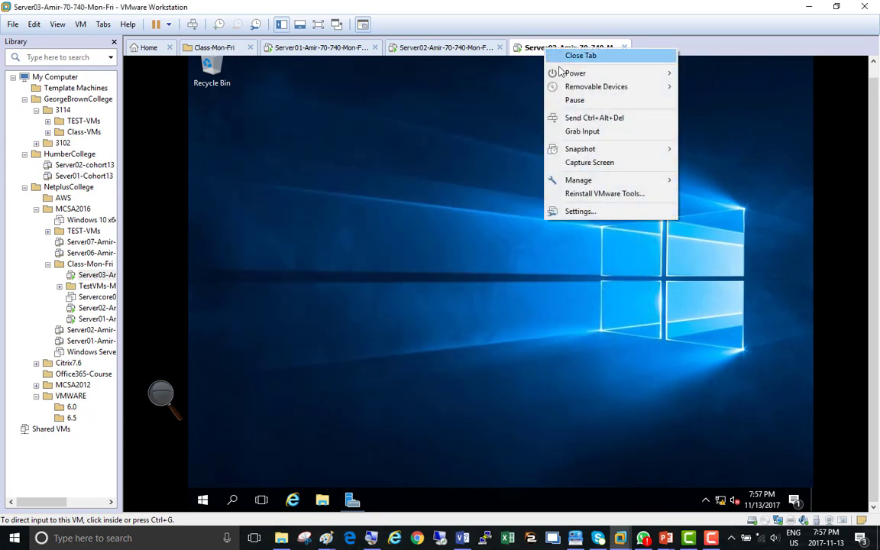
click(581, 211)
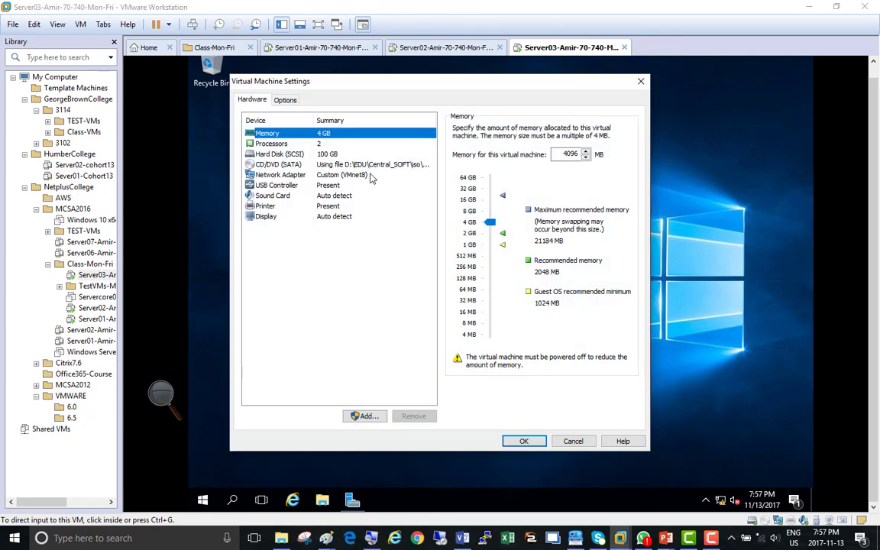
click(524, 442)
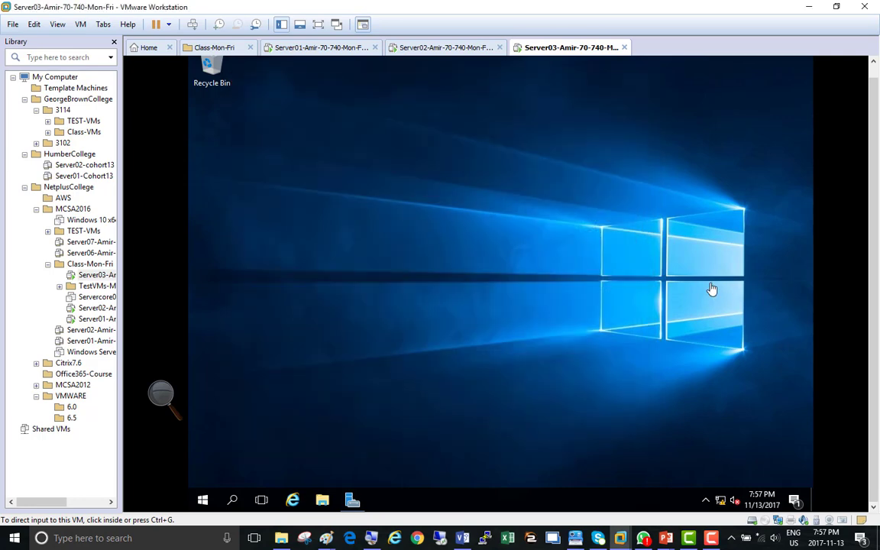
Step: Refresh the guest desktop, then open Network and Sharing Center and view Ethernet0's connection details
right_click(670, 268)
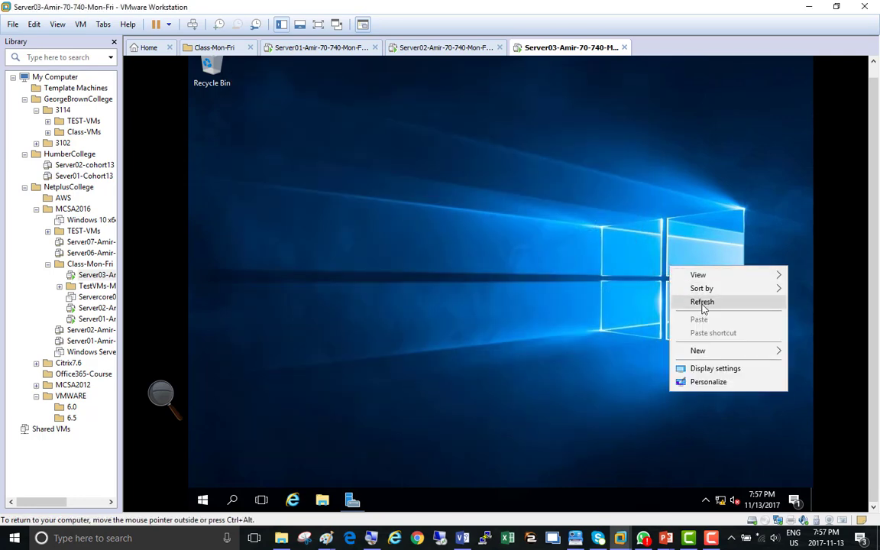
click(702, 305)
right_click(673, 247)
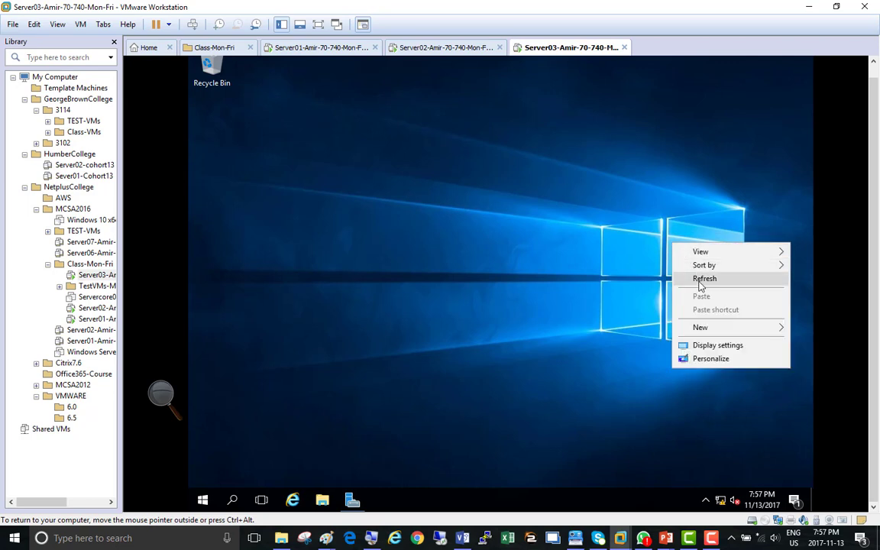
click(699, 280)
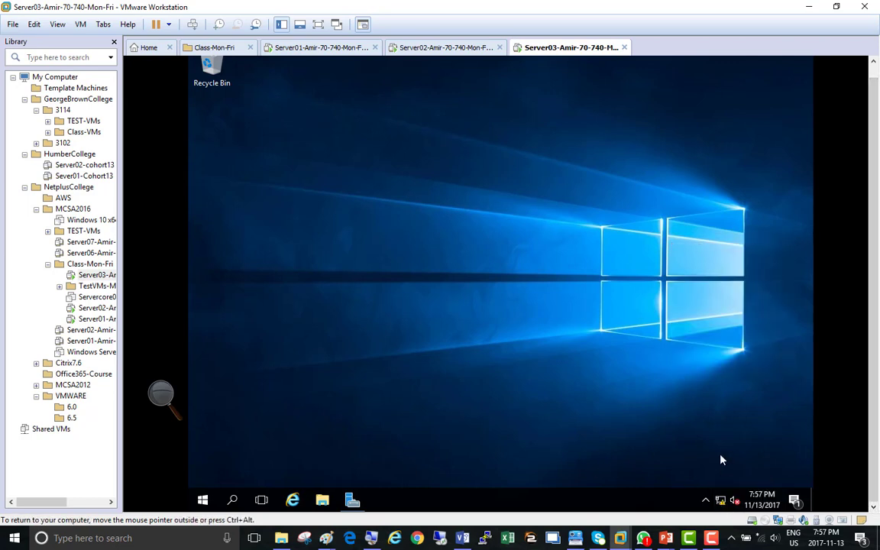
right_click(723, 507)
click(726, 491)
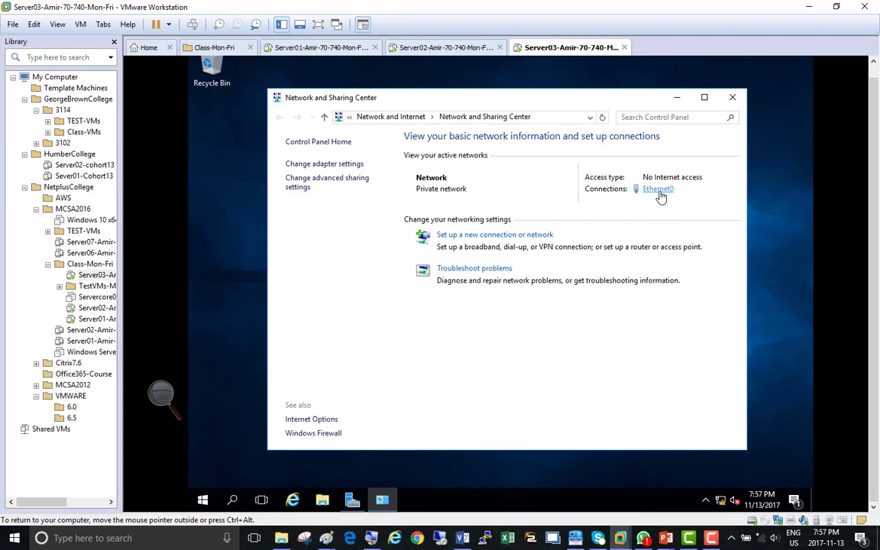
click(655, 189)
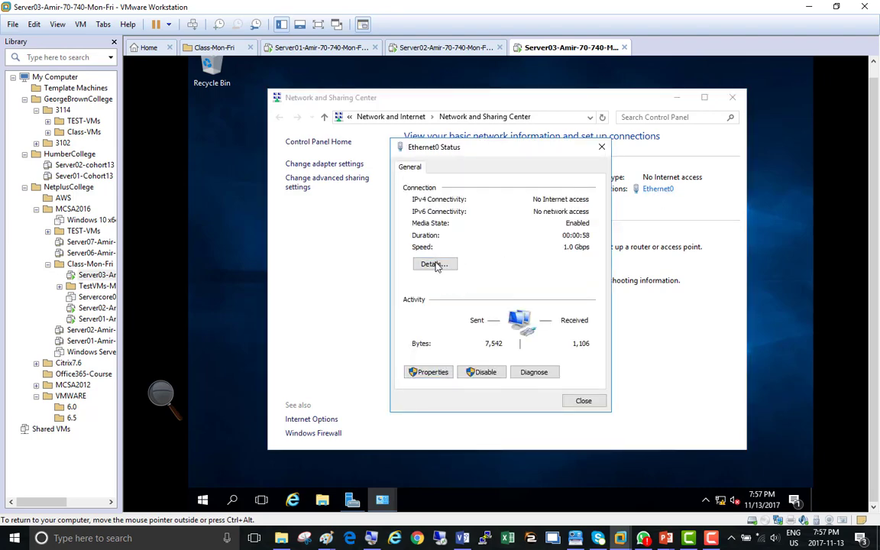
click(434, 264)
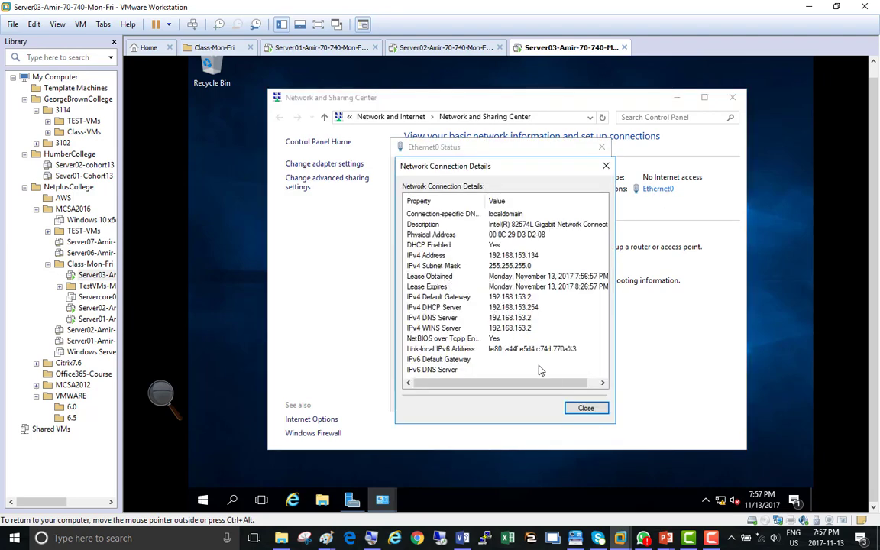
click(586, 409)
Step: Uncheck TCP/IPv6 in Ethernet0's properties, save, close the status window, and open Server03's VM settings
click(435, 370)
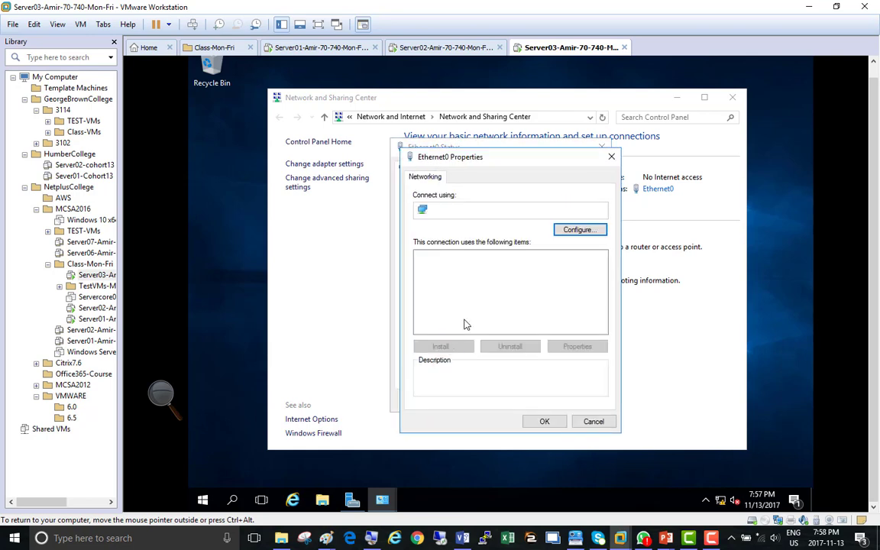
scroll(595, 316, down, 1)
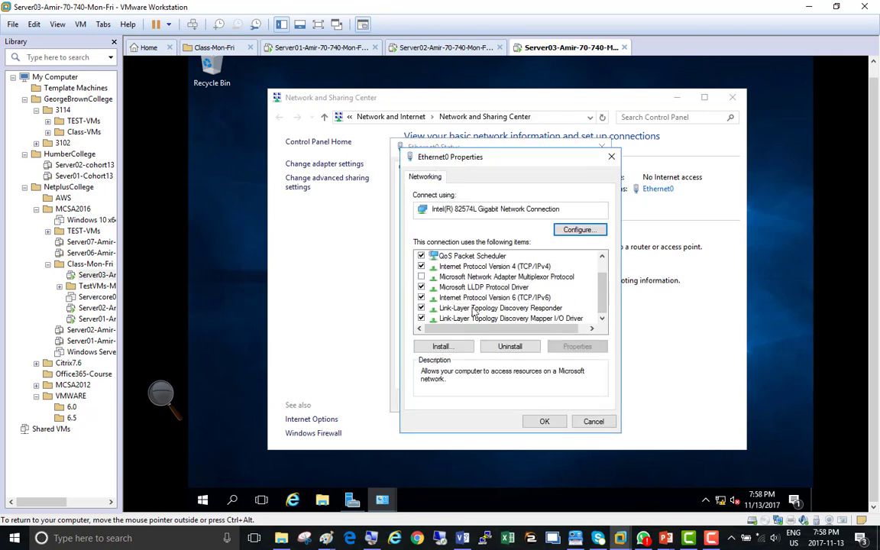
click(421, 297)
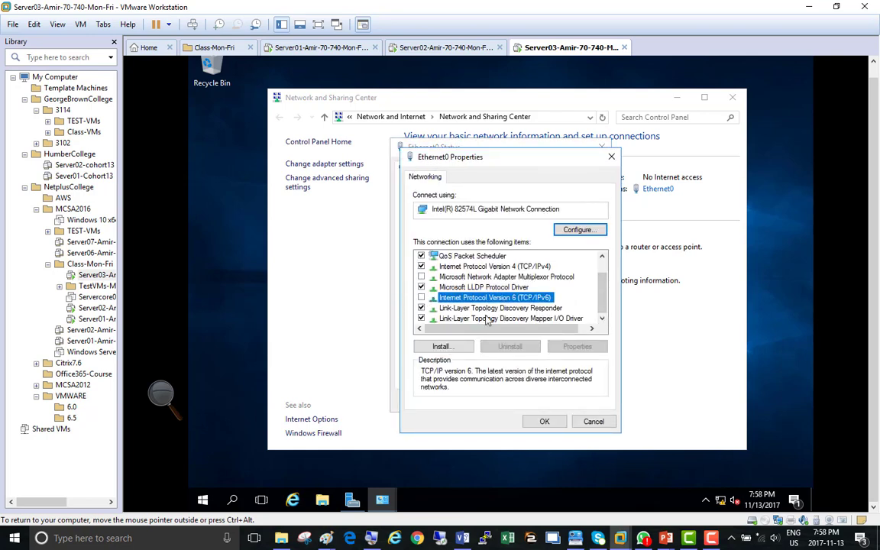
double_click(506, 267)
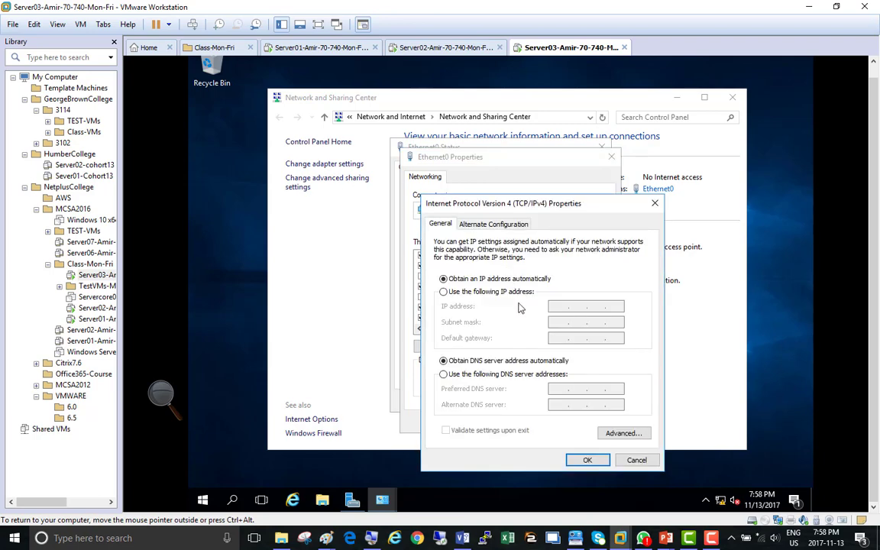
click(587, 460)
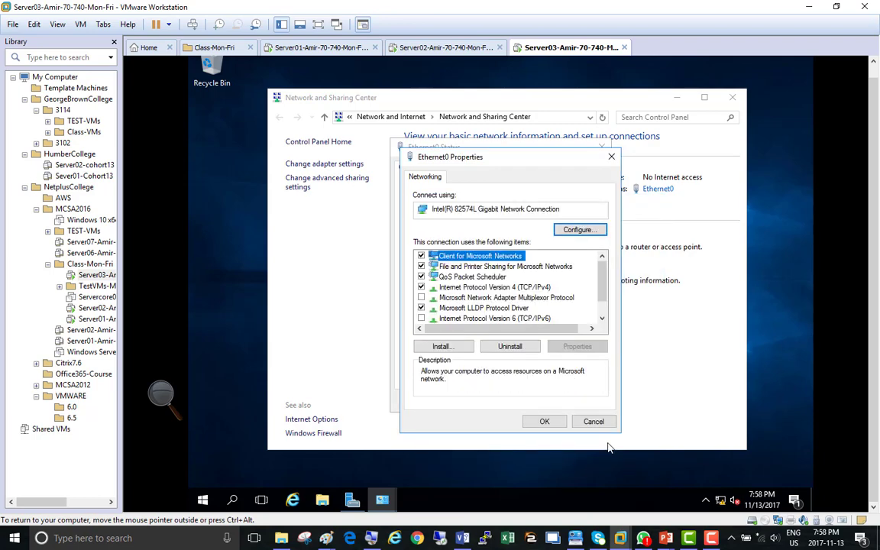
click(541, 420)
click(582, 401)
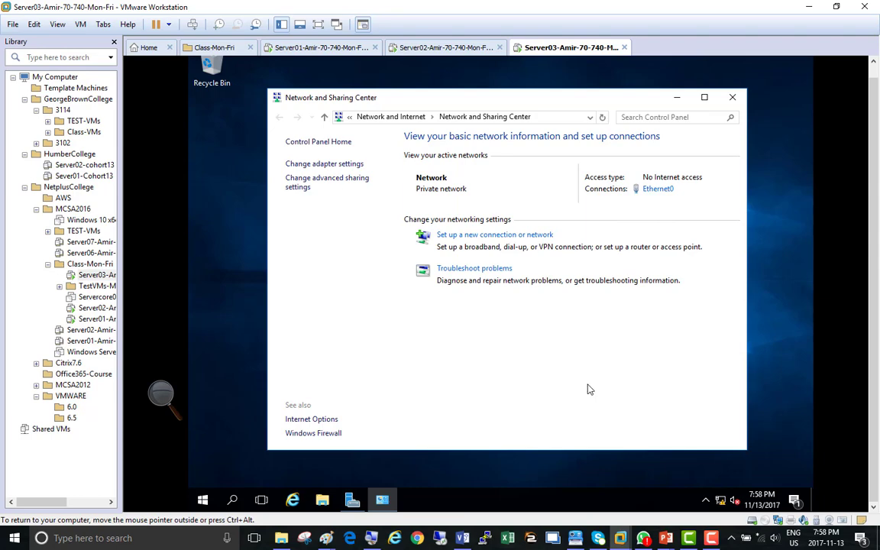
right_click(550, 47)
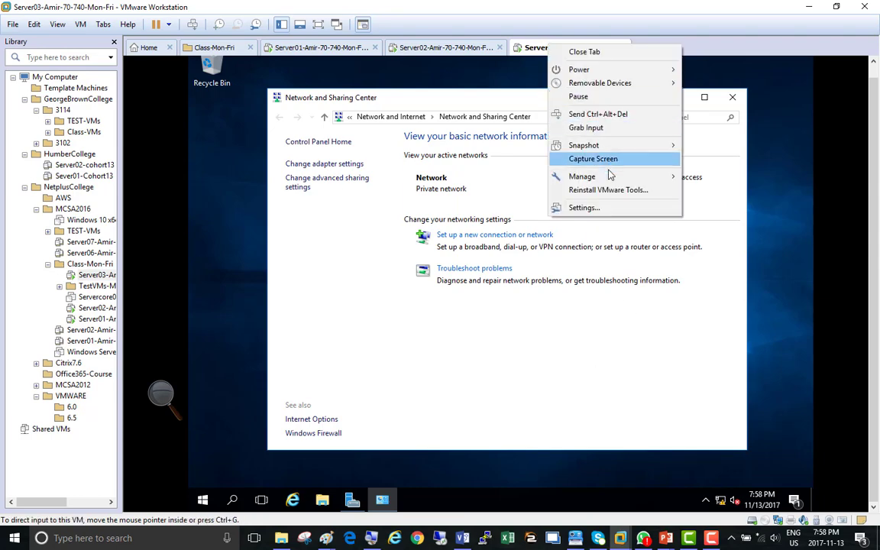
click(585, 208)
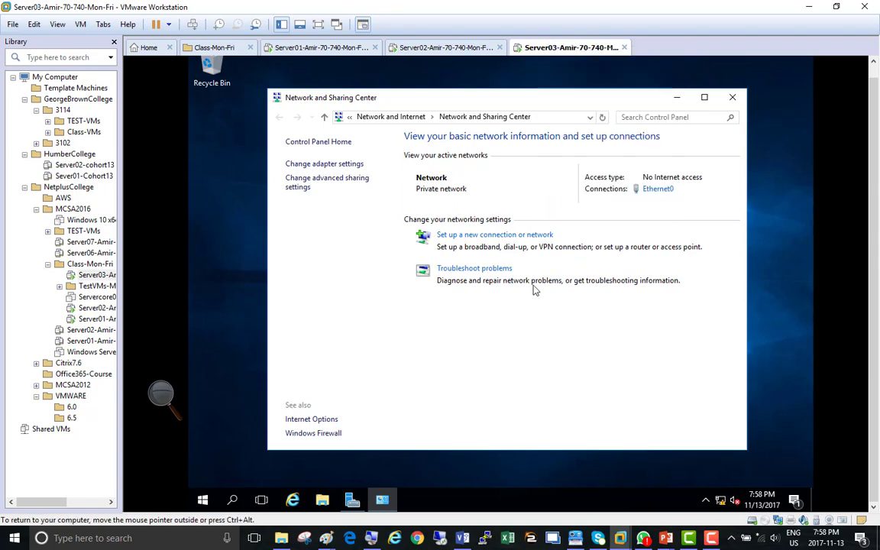
Step: Bridge Server03's network adapter with replicated physical connection state, and make Network 2 a discoverable private network
click(362, 174)
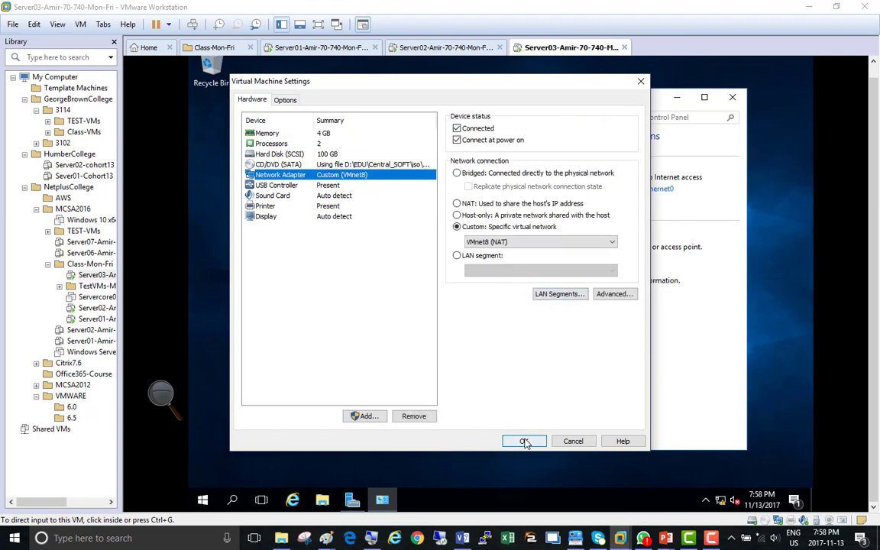
click(483, 175)
click(478, 187)
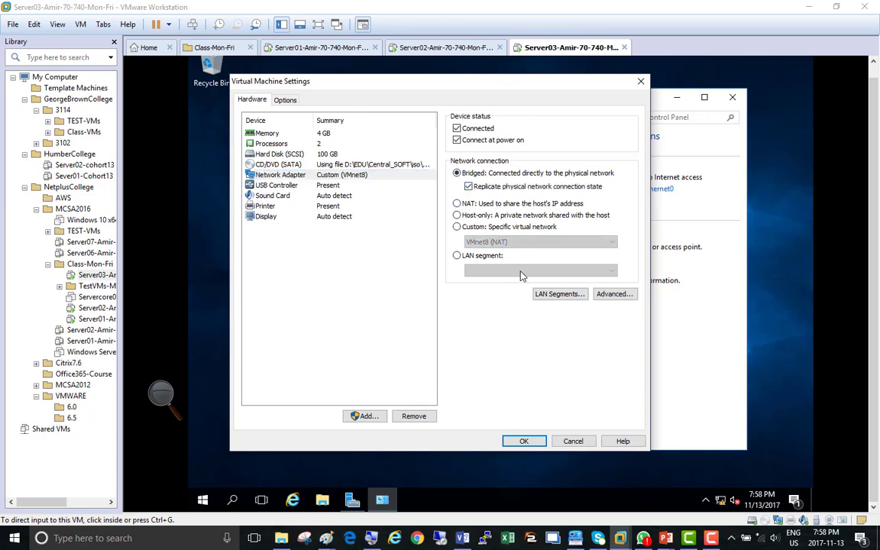
click(523, 440)
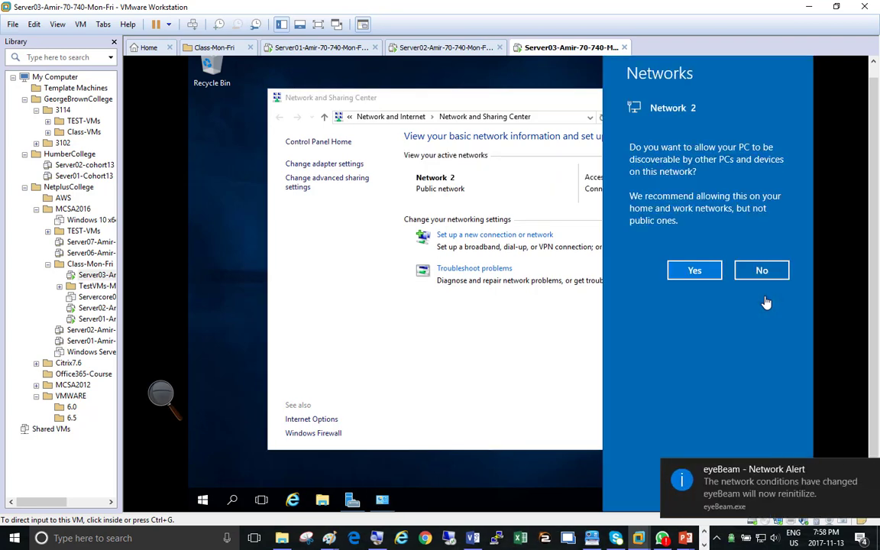
click(695, 273)
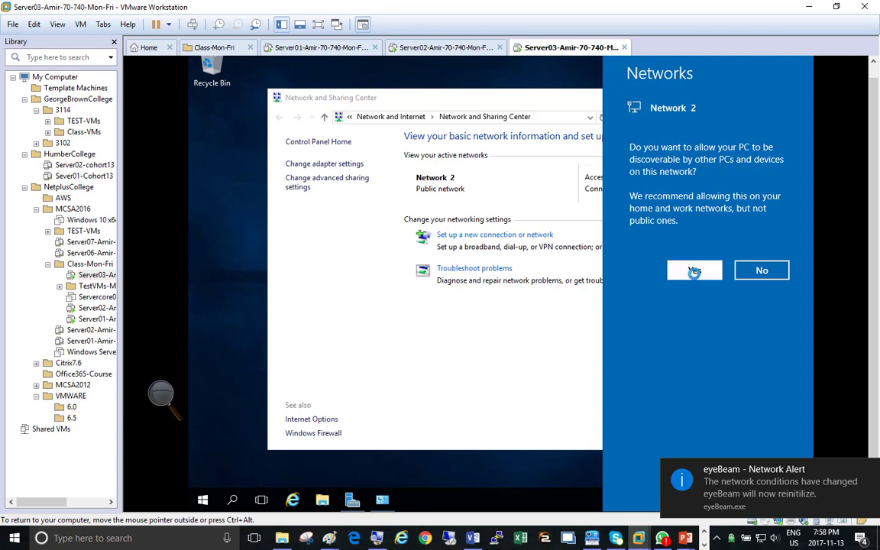
click(695, 272)
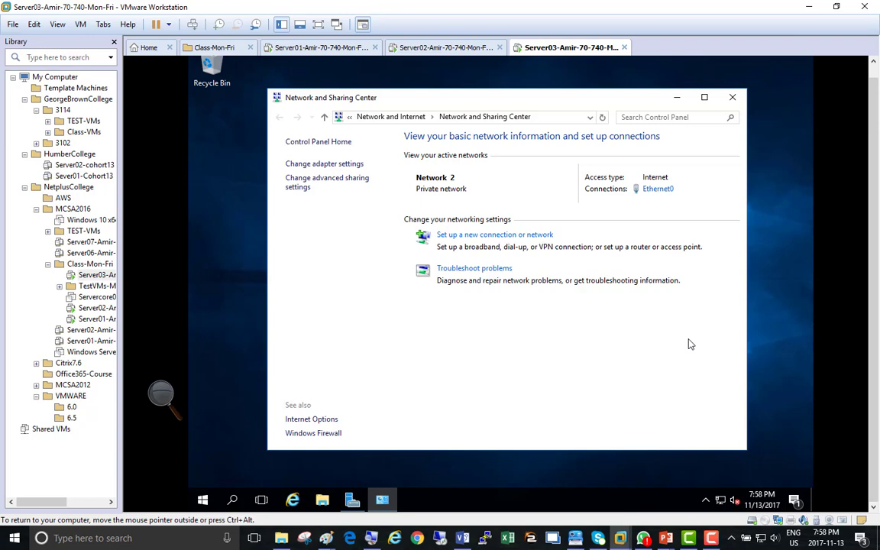
click(677, 96)
Step: Switch Server03's network adapter to Custom VMnet13 and allow discovery on NetplusDomain.local
right_click(670, 152)
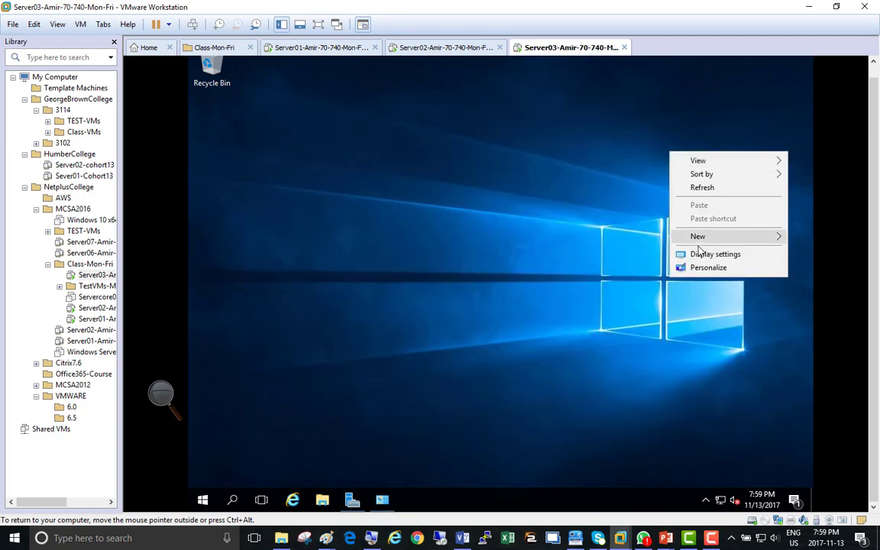
click(714, 187)
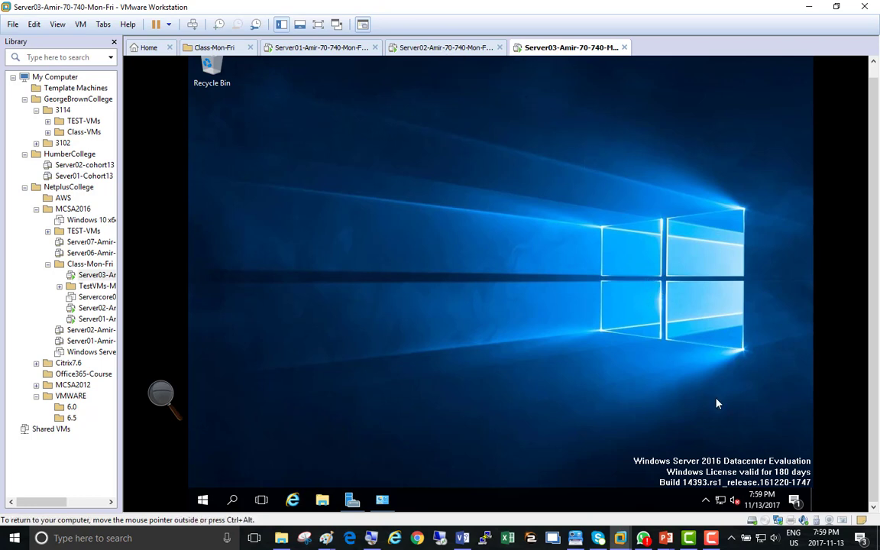
right_click(549, 48)
click(622, 213)
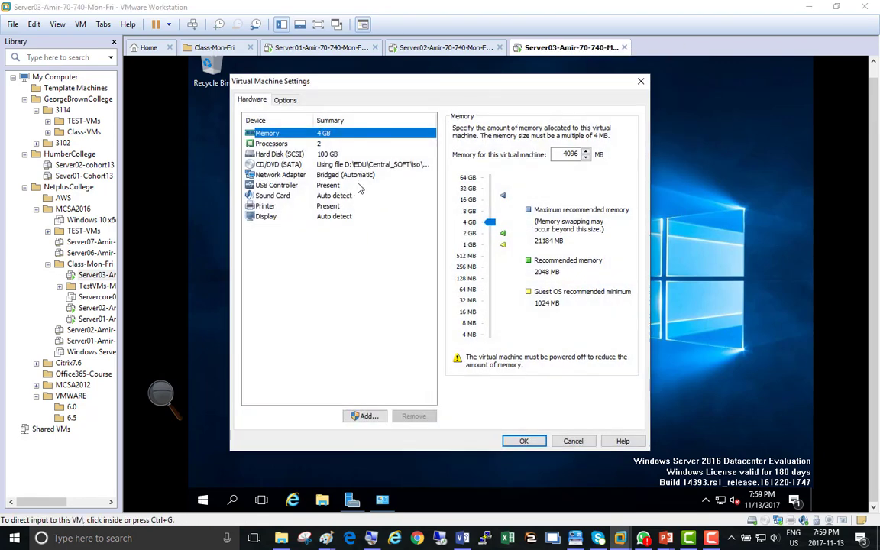
click(336, 173)
click(460, 226)
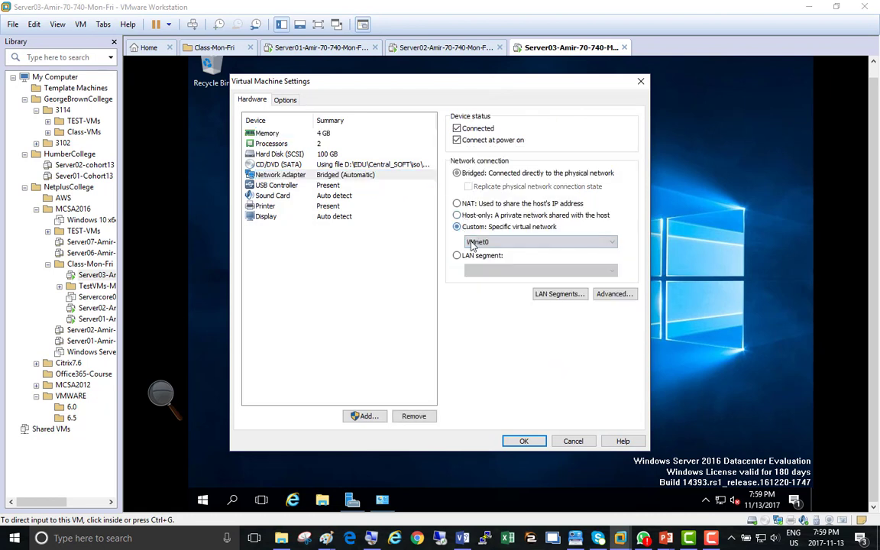
click(483, 241)
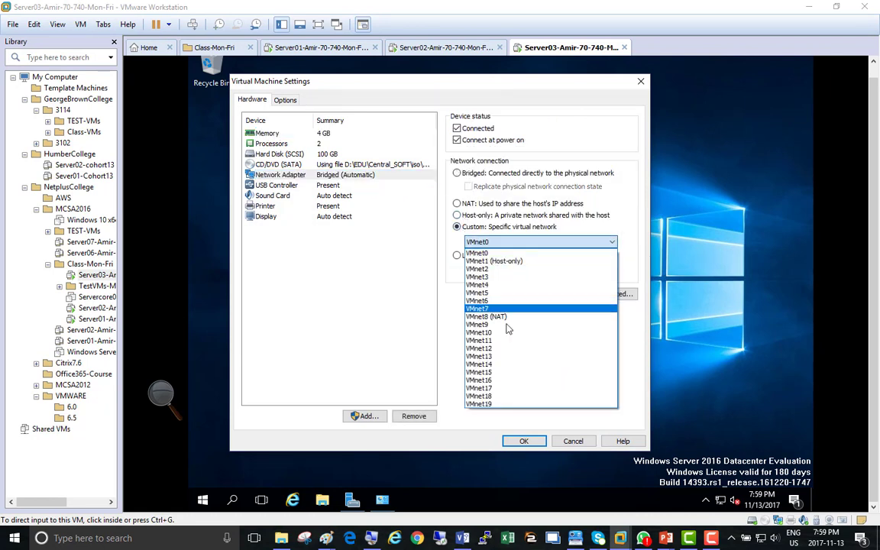
click(514, 358)
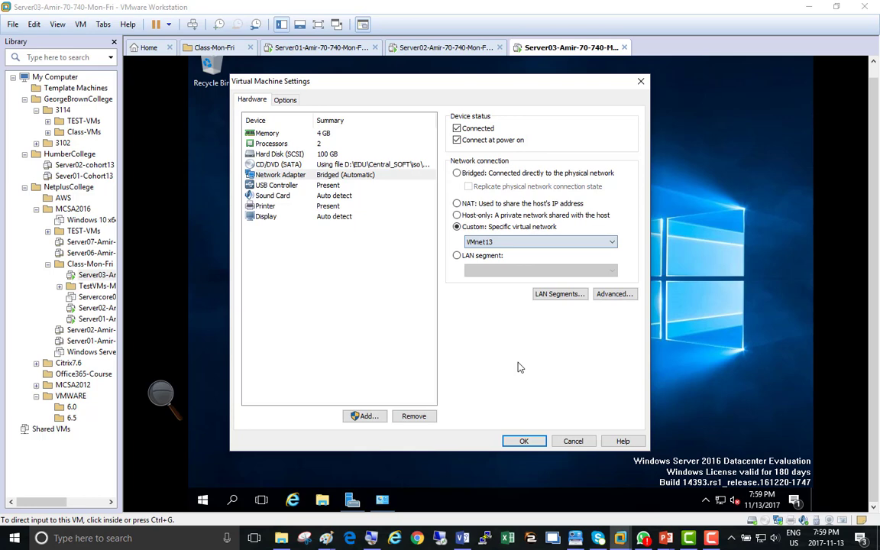
click(527, 442)
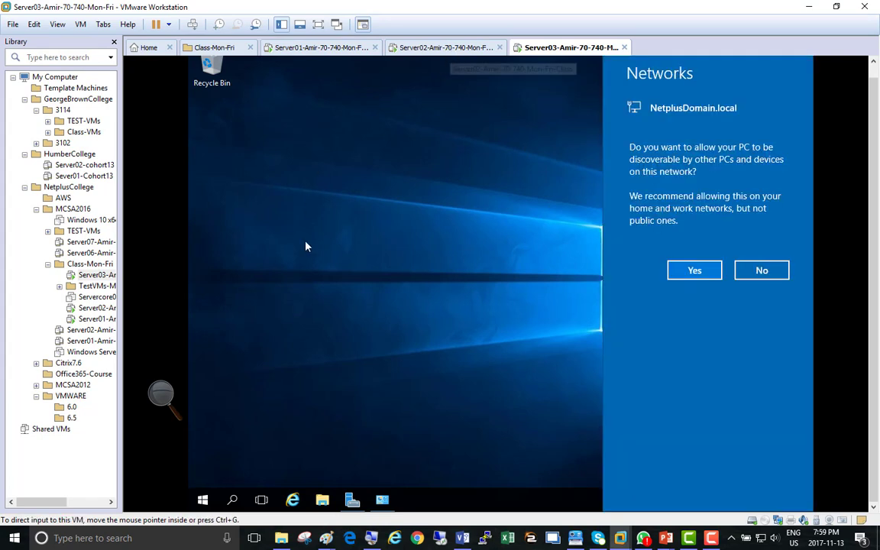
click(693, 272)
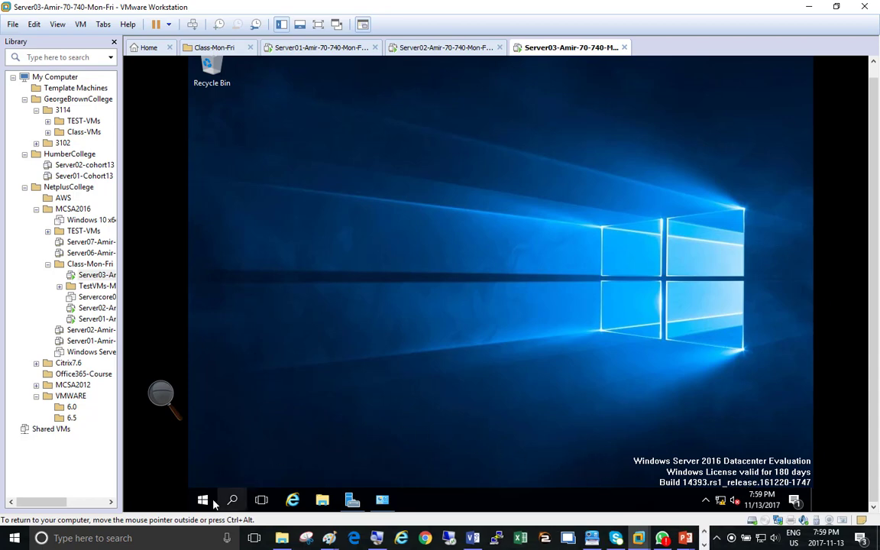
Step: Restore Server Manager on Server03 and show the Local Server page with Ethernet0 on DHCP
click(352, 501)
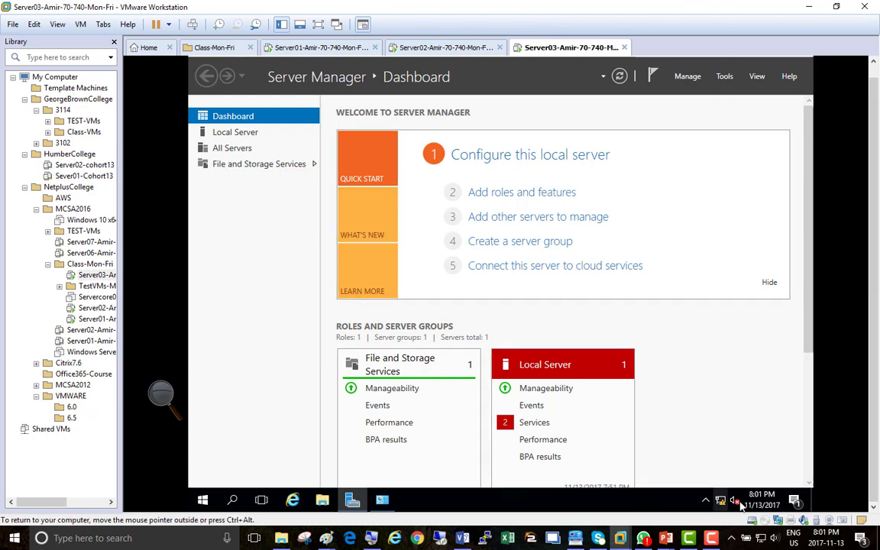
click(711, 539)
click(821, 483)
click(238, 134)
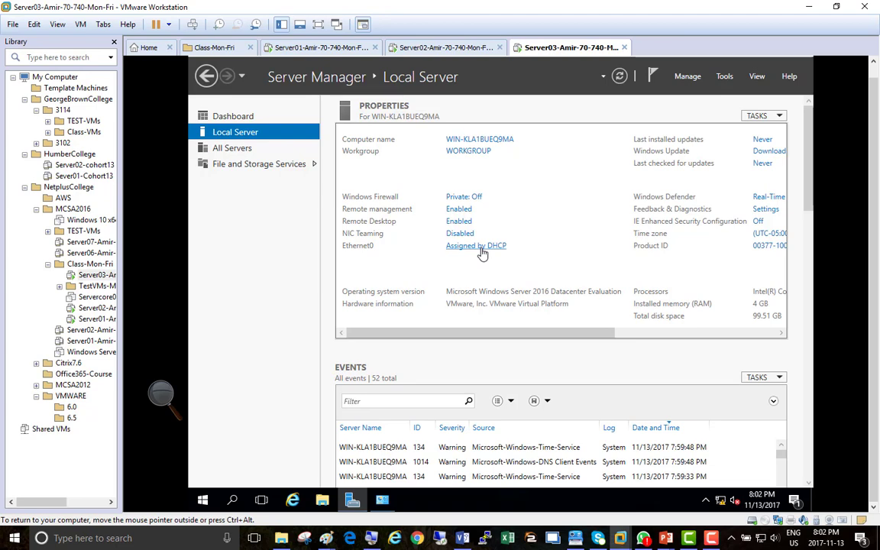
Step: Open Ethernet0's IPv4 properties, choose a manual address, and enter IP 192.168.200.3
click(482, 253)
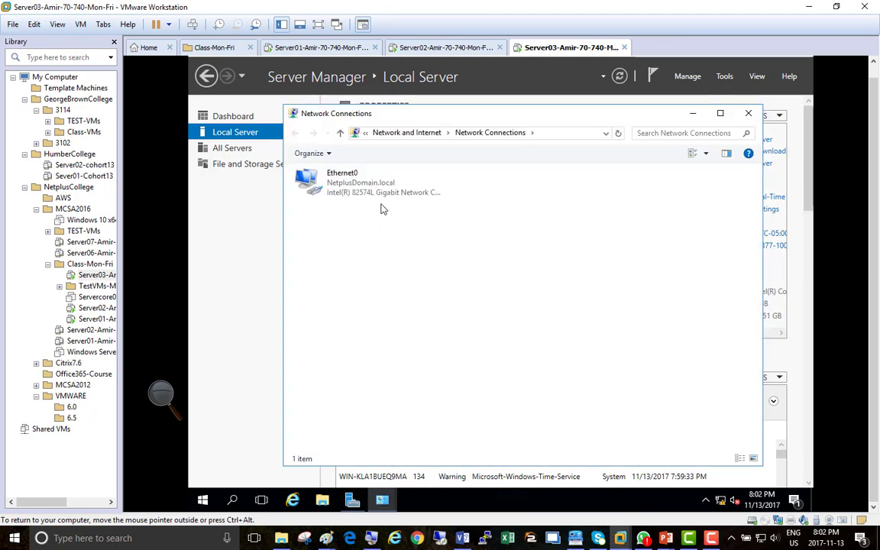
click(352, 191)
double_click(351, 191)
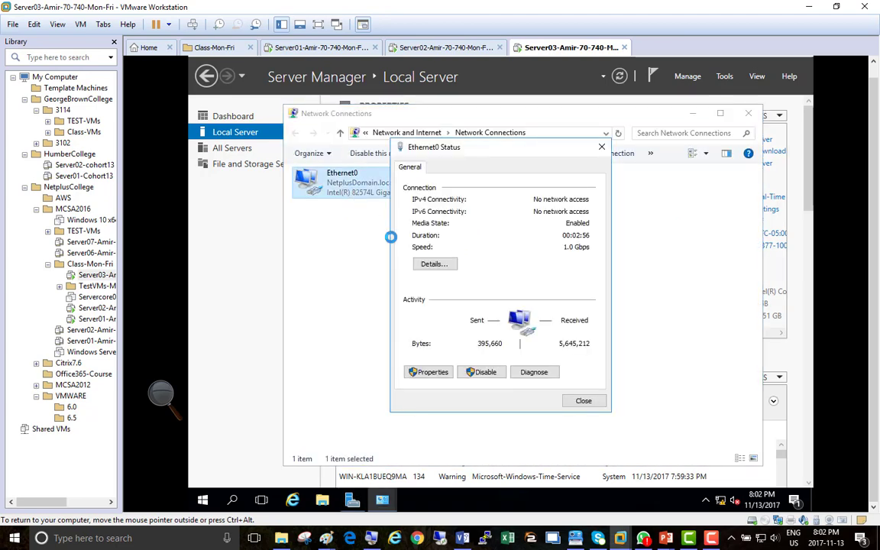
click(430, 372)
scroll(423, 264, down, 1)
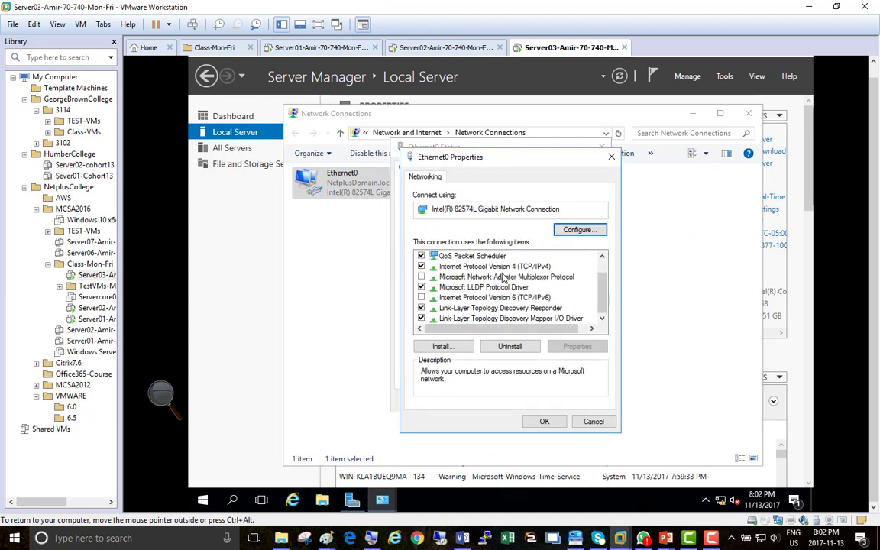
double_click(504, 267)
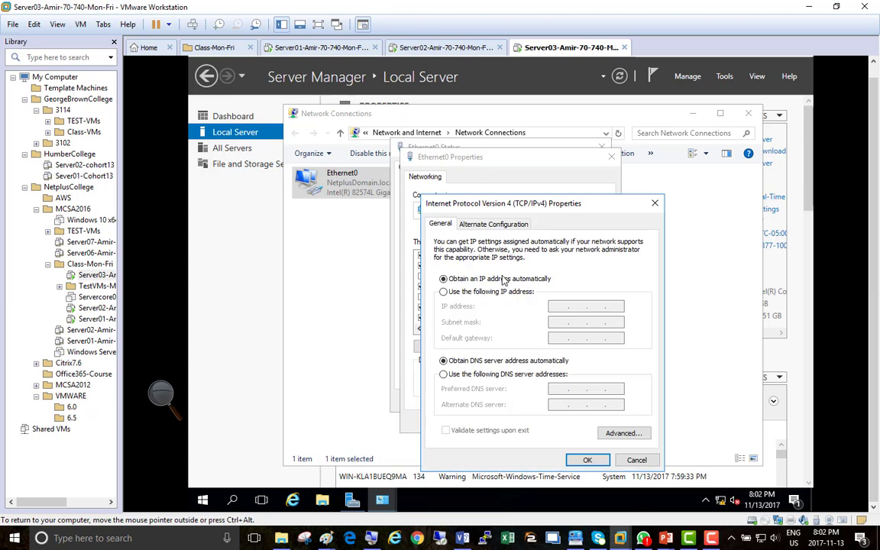
click(466, 292)
click(556, 306)
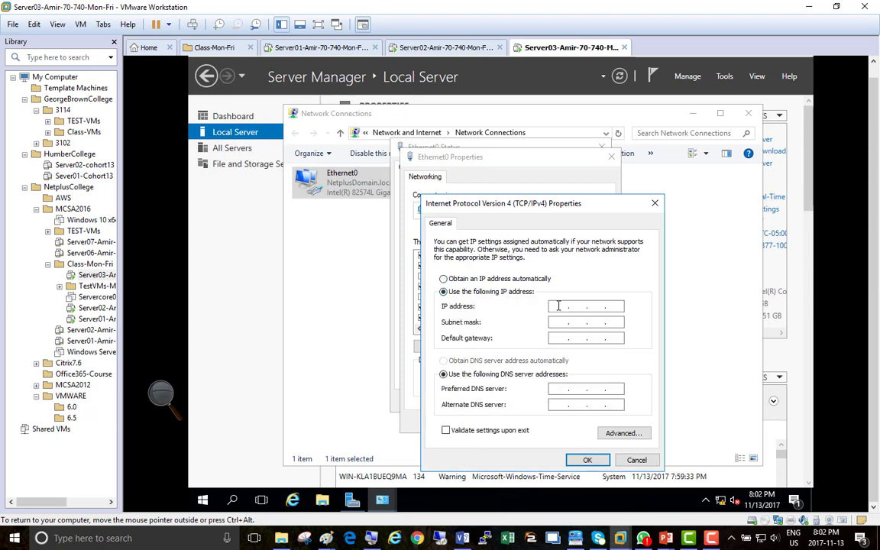
text(192 . 168 . 200 . 3)
Step: On Server01, launch DNS Manager for SERVER01 and expand NetplusDomain.local's host records, then return to Server03
click(311, 48)
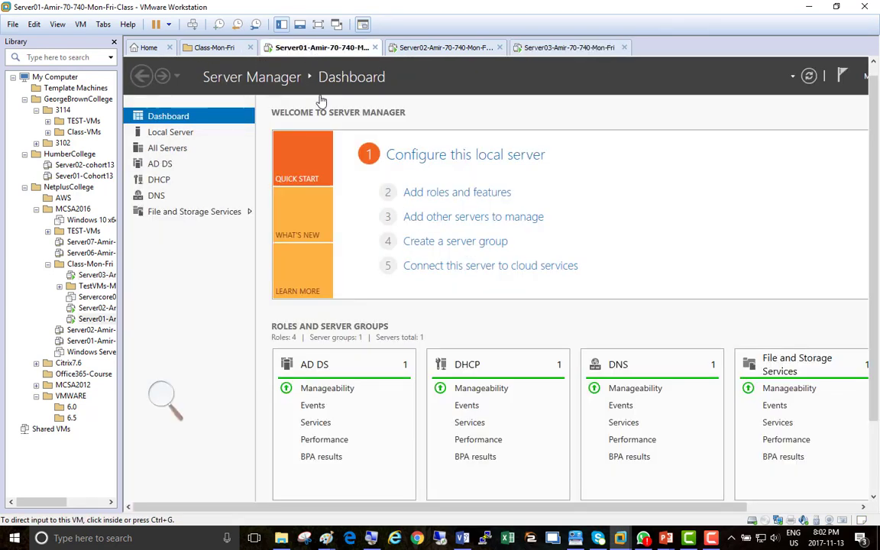
click(158, 195)
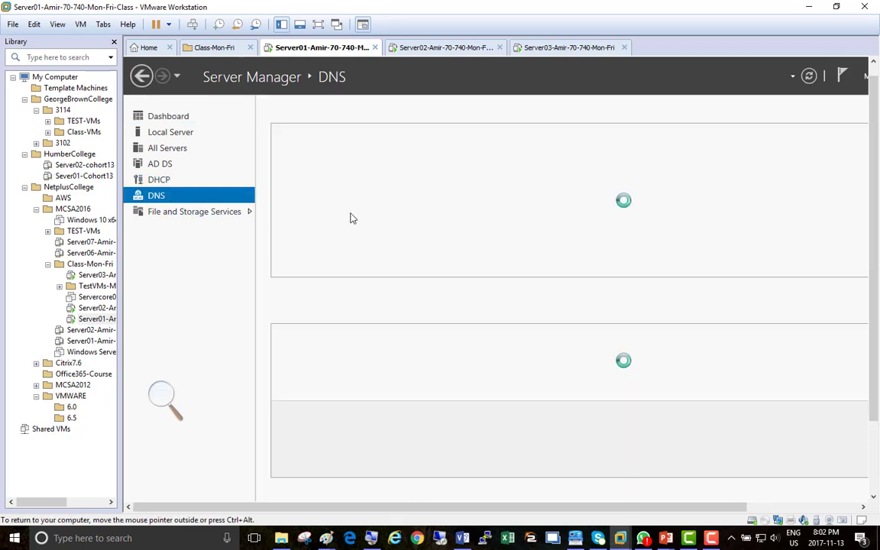
click(367, 186)
right_click(368, 189)
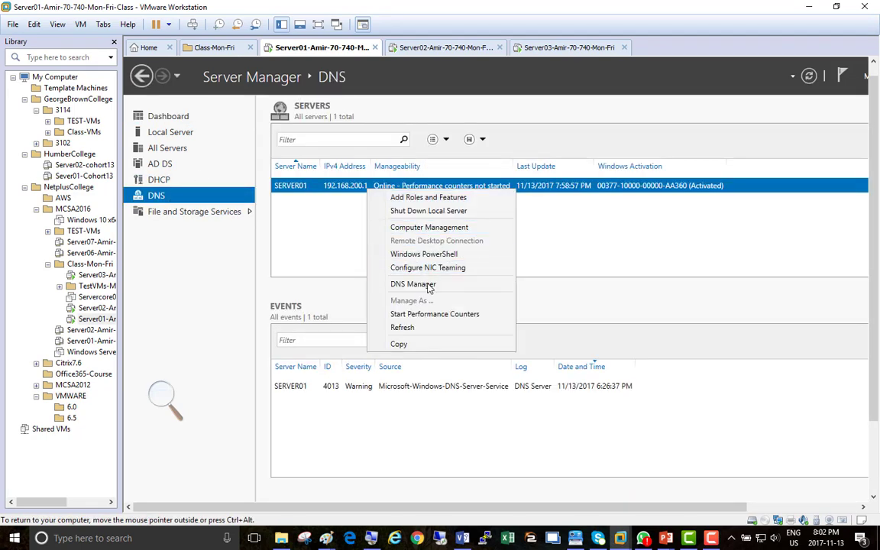
click(428, 285)
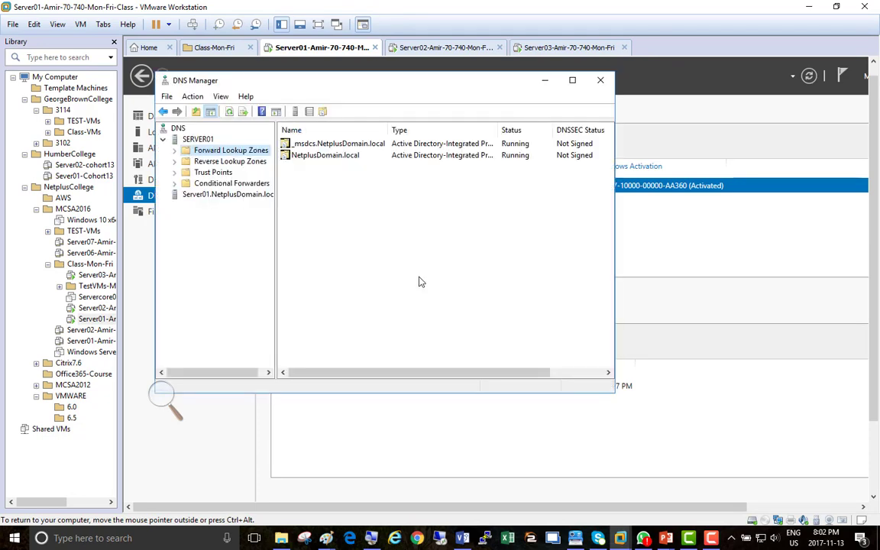
double_click(205, 150)
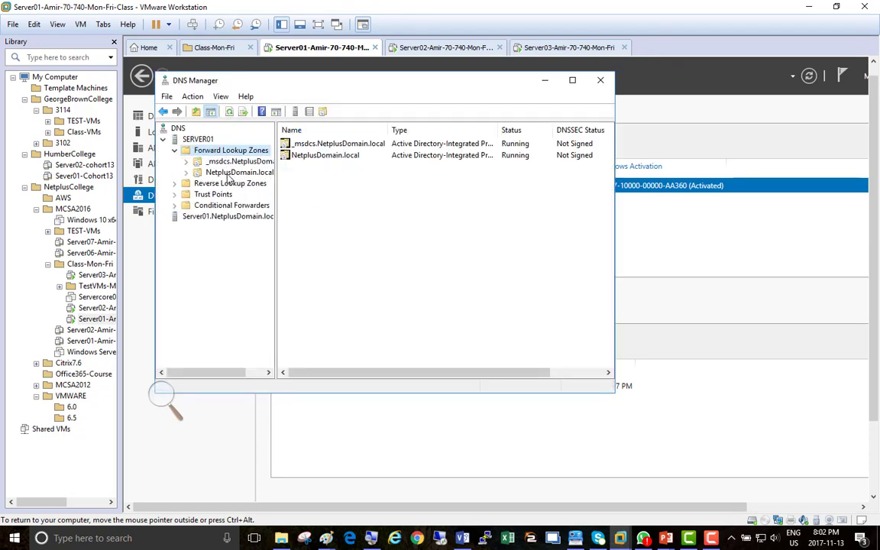
double_click(231, 173)
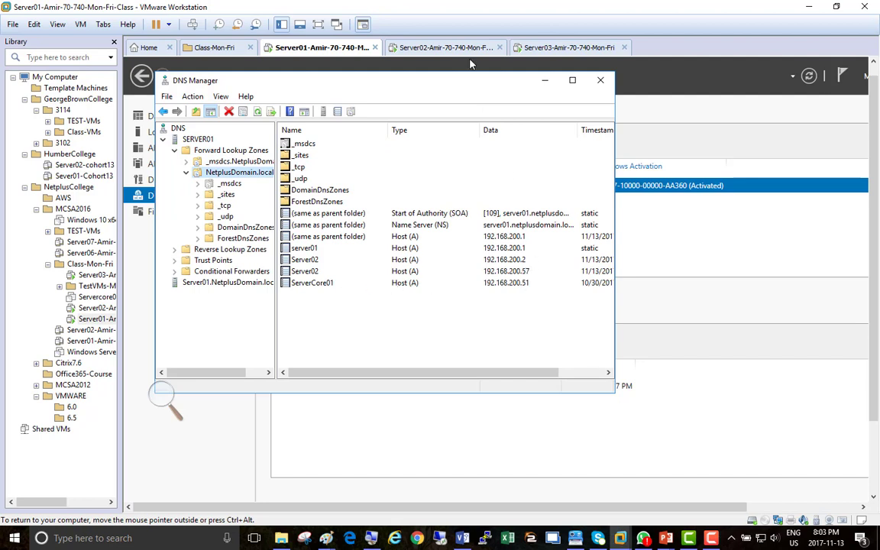
click(551, 49)
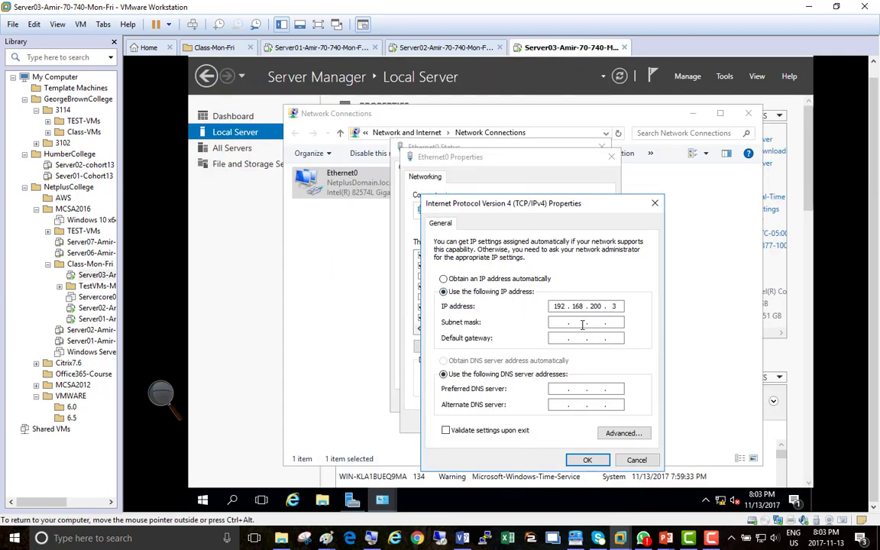
Step: Auto-fill the subnet mask 255.255.255.0, select the Default gateway field, and switch to Server01
key(Tab)
click(566, 340)
click(294, 49)
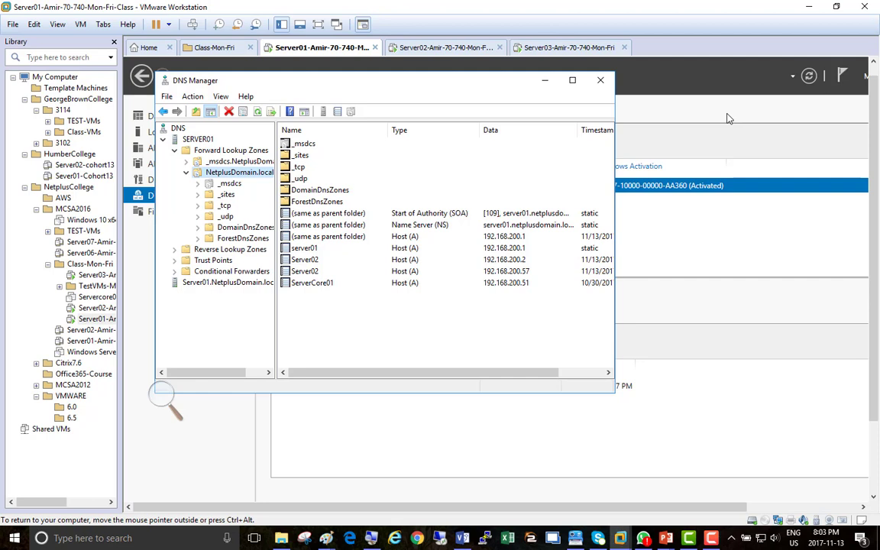
Step: Re-expand Forward Lookup Zones to list NetplusDomain.local's host records, then bring Server Manager forward
click(174, 152)
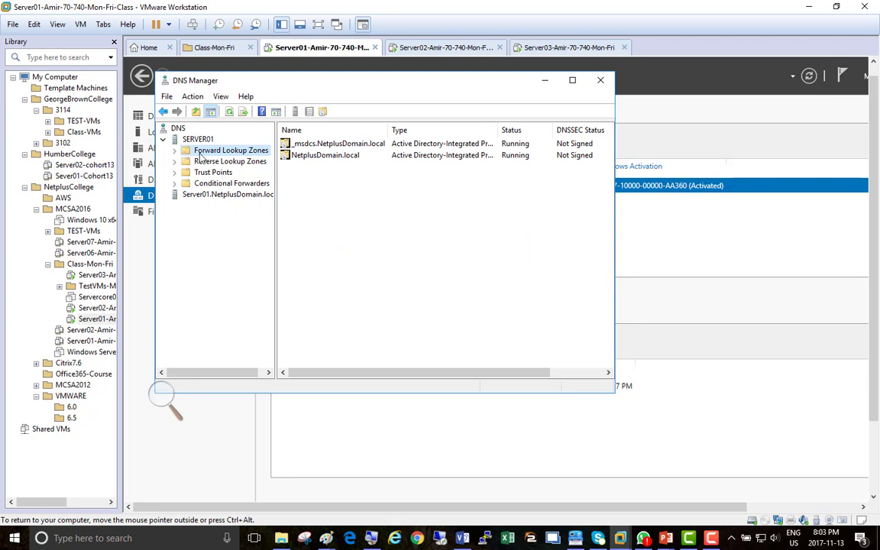
double_click(209, 155)
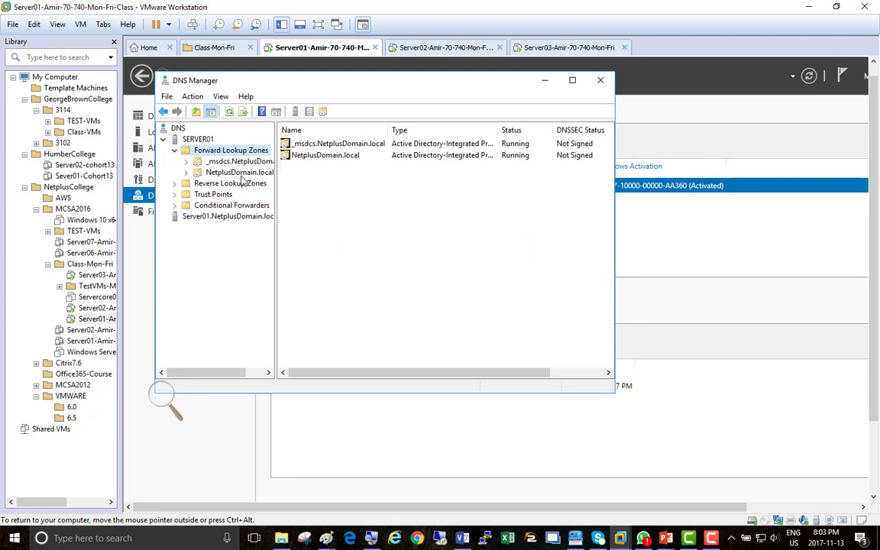
click(240, 173)
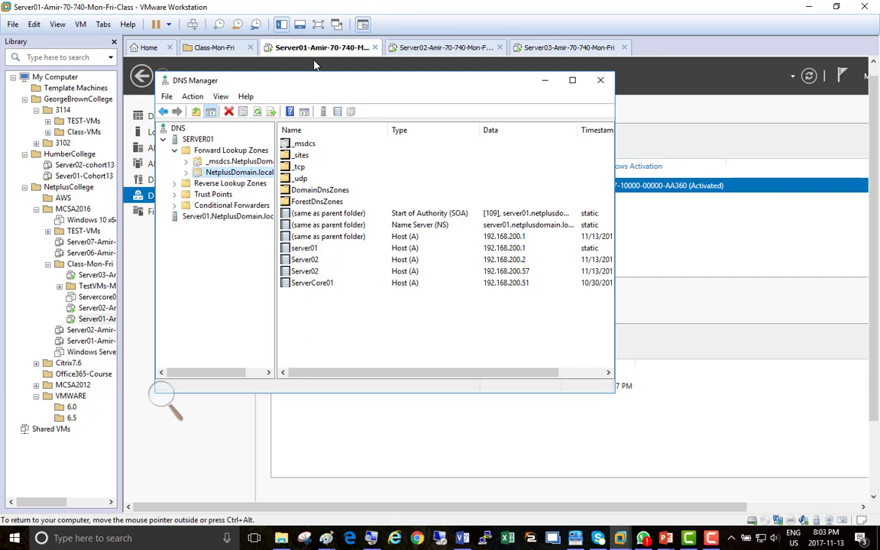
click(681, 122)
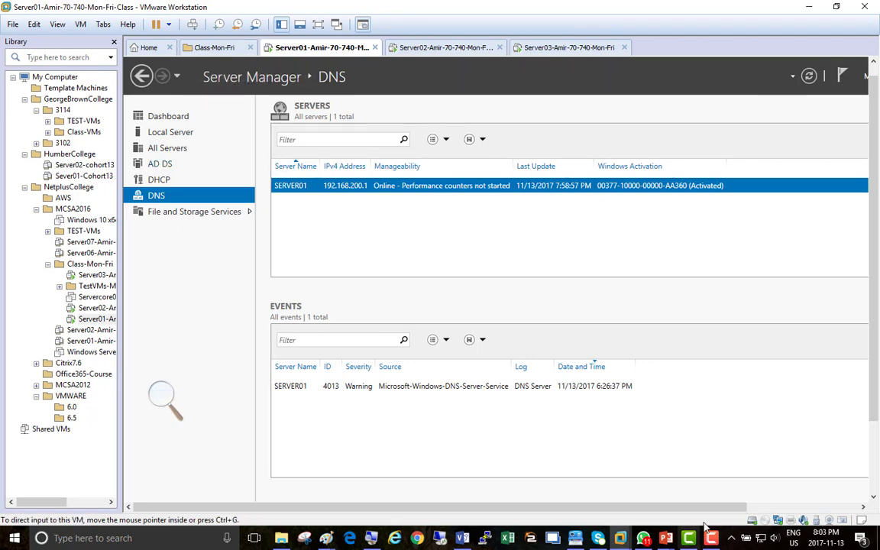
click(751, 507)
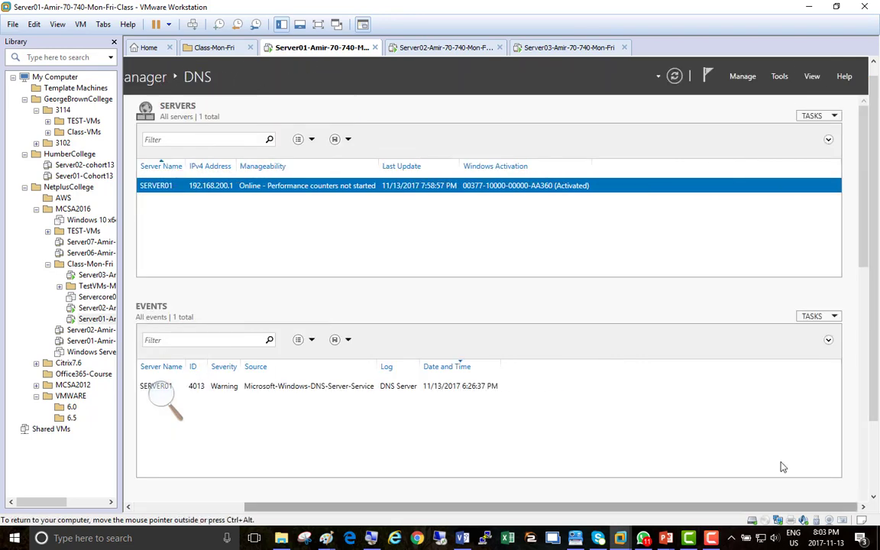
Step: Open DNS from Server Manager's Tools menu and expand the NetplusDomain.local forward lookup zone
click(779, 77)
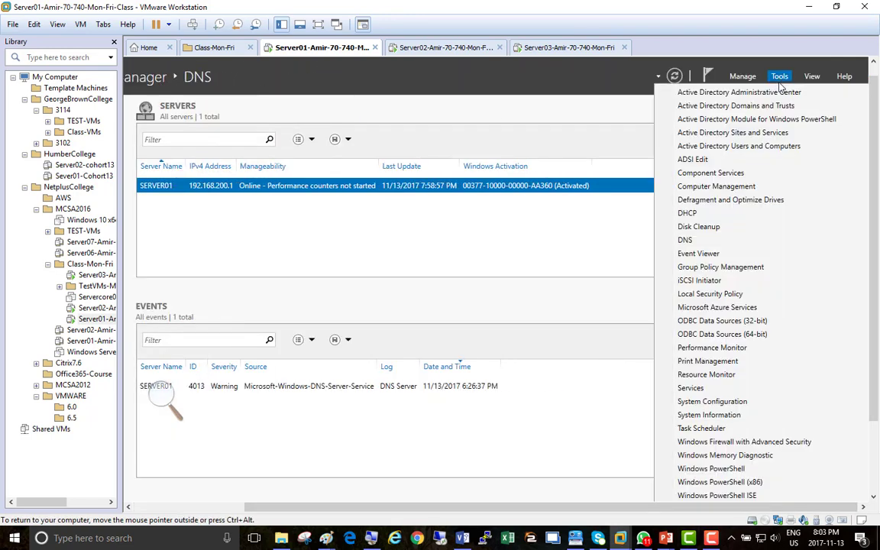
click(710, 243)
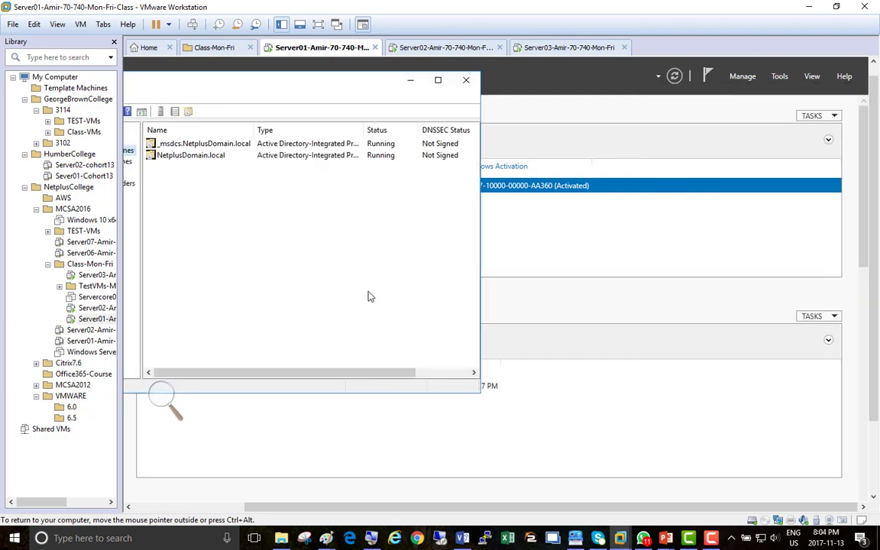
click(217, 507)
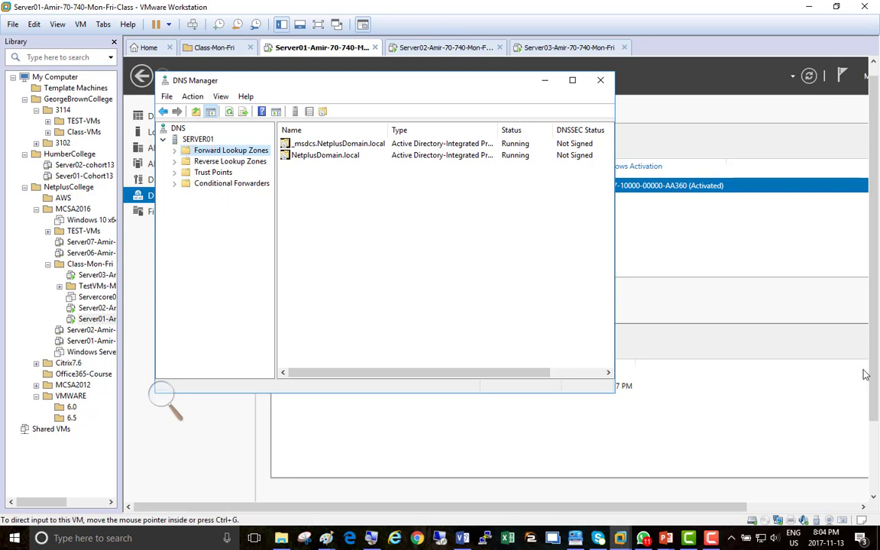
drag(867, 356, 872, 434)
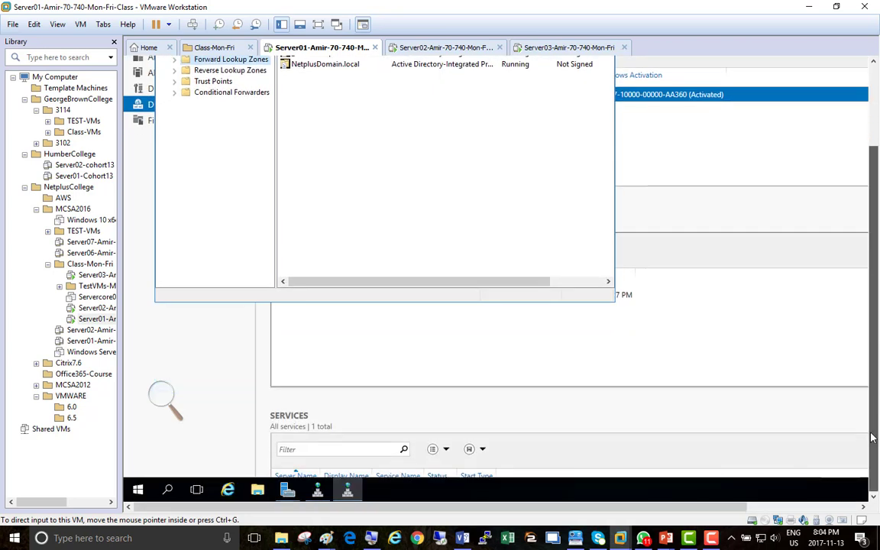
drag(871, 437, 878, 306)
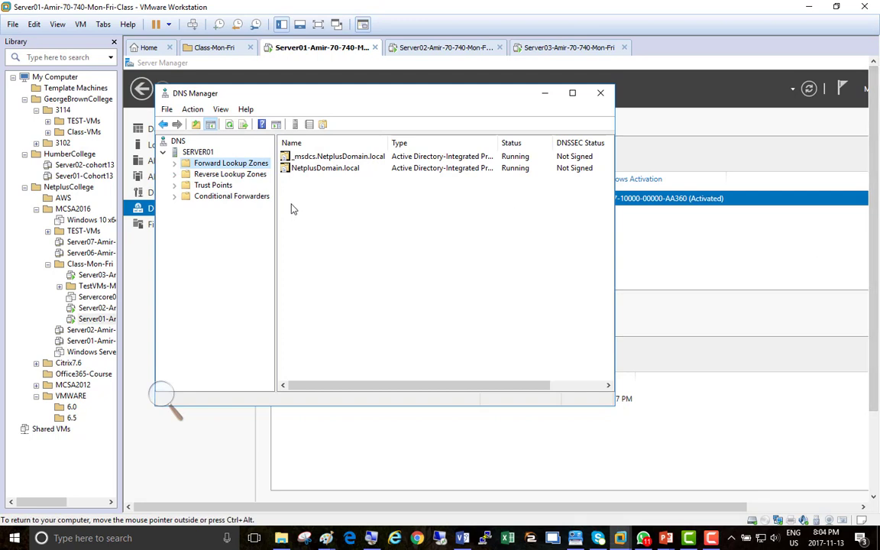
double_click(227, 166)
double_click(230, 185)
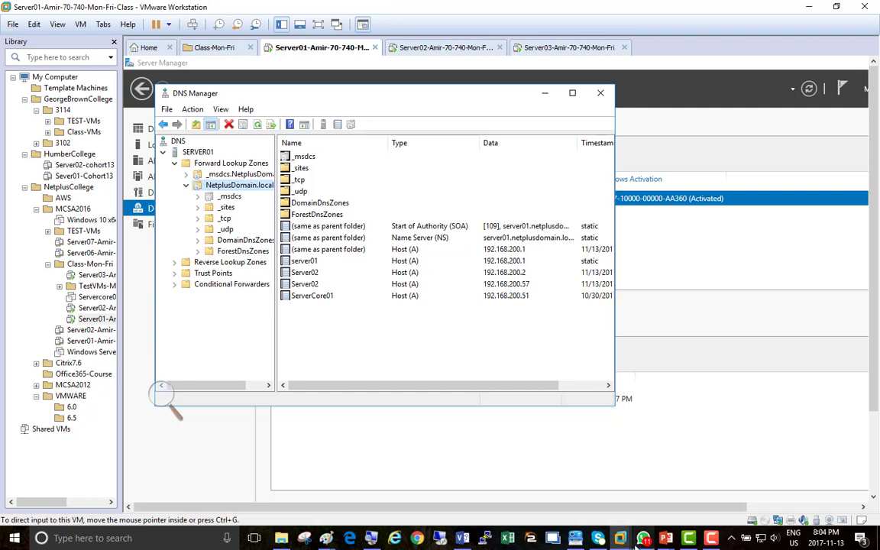
Step: Select the ServerCore01 host record, then return to Server03's Default gateway field
click(712, 537)
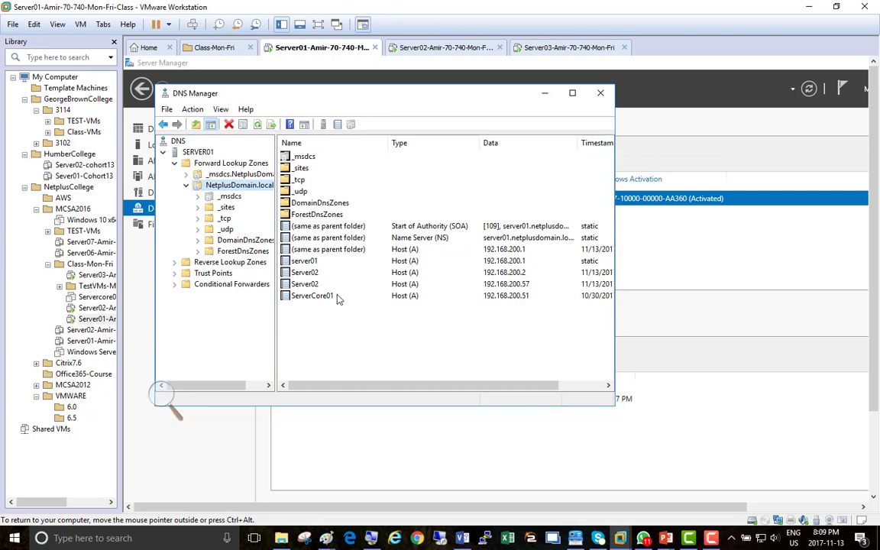
click(344, 297)
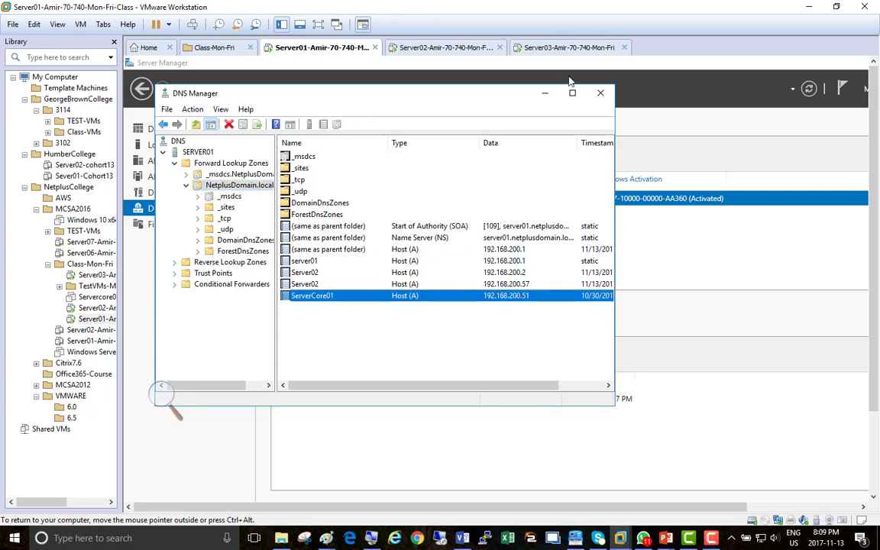
click(556, 48)
click(564, 351)
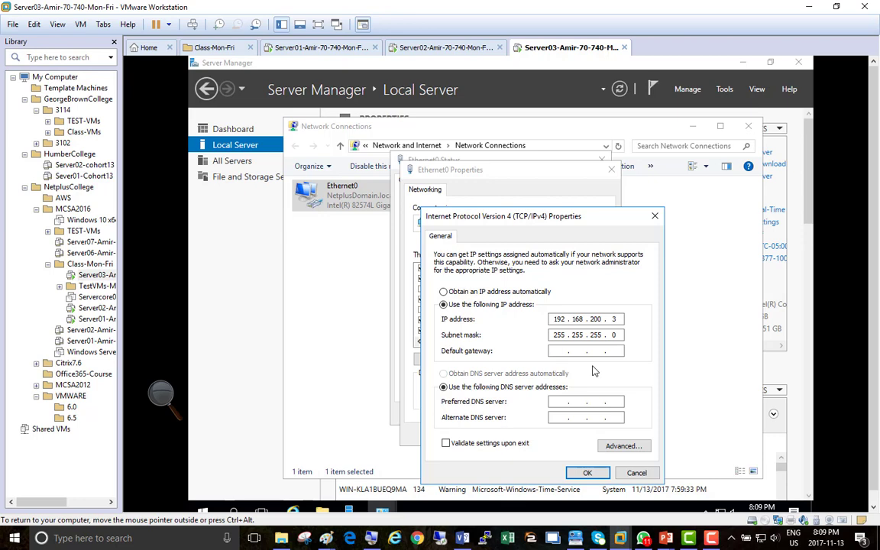
Step: Enter gateway 192.168.200.50 and preferred DNS 192.168.200.1, then save and close Ethernet0's dialogs
click(711, 539)
click(711, 539)
text(192 . 168 . 200 . 50)
key(Tab)
key(Tab)
text(192 . 168 . 200 . 1)
click(583, 473)
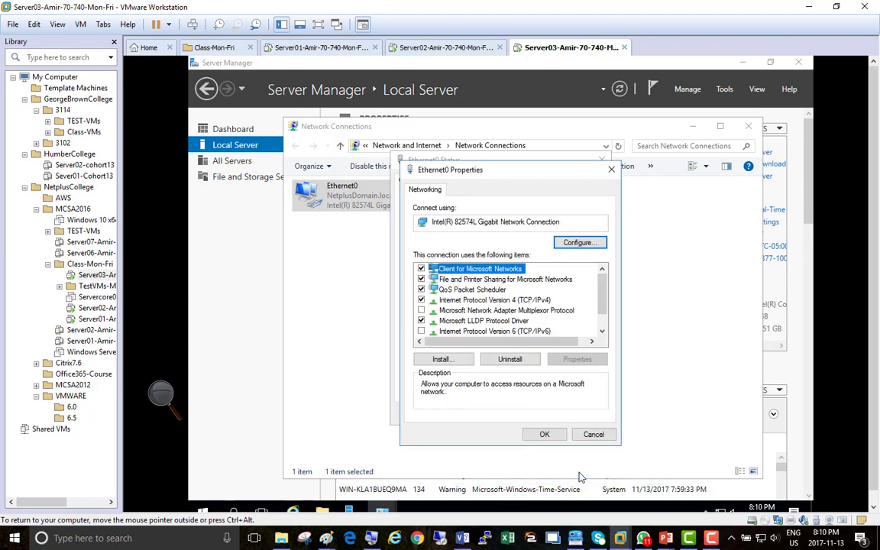
click(549, 435)
click(583, 414)
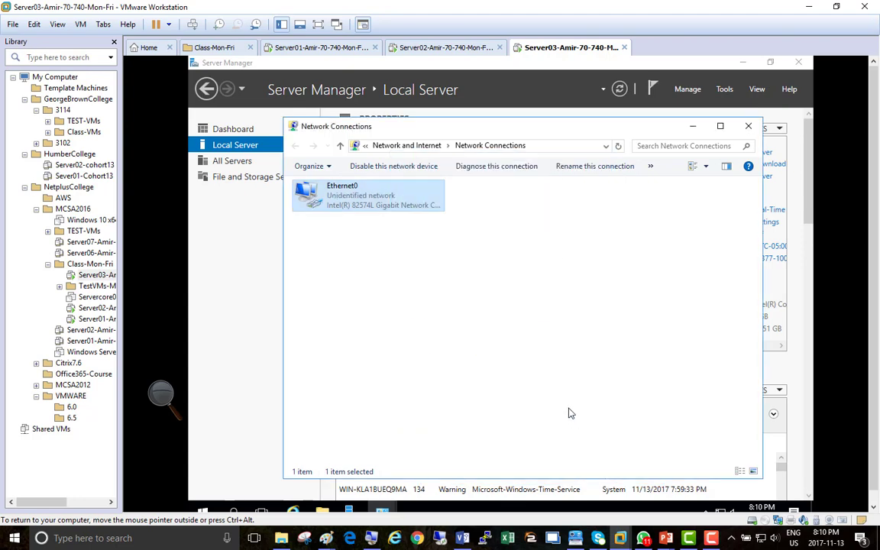
Step: Rename the guest computer to Server03 and restart it right away to apply the change
click(699, 131)
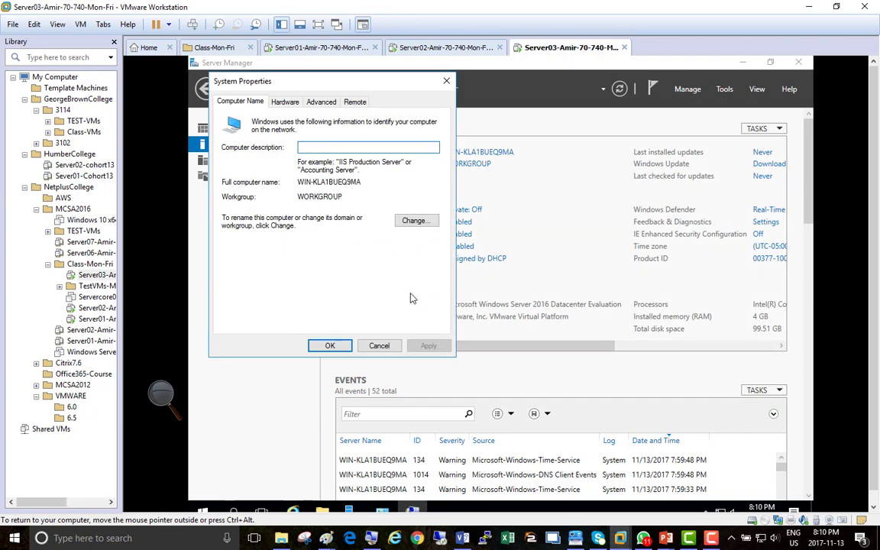
click(417, 221)
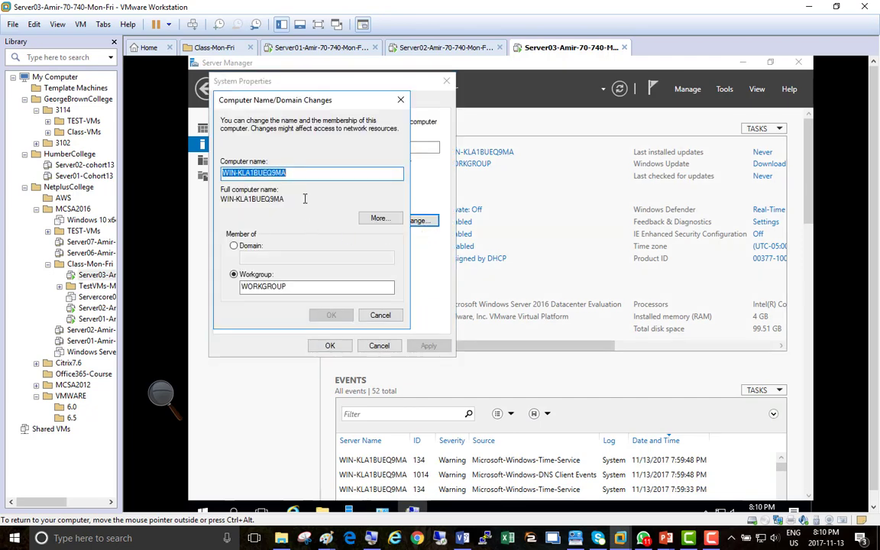
text(Server03)
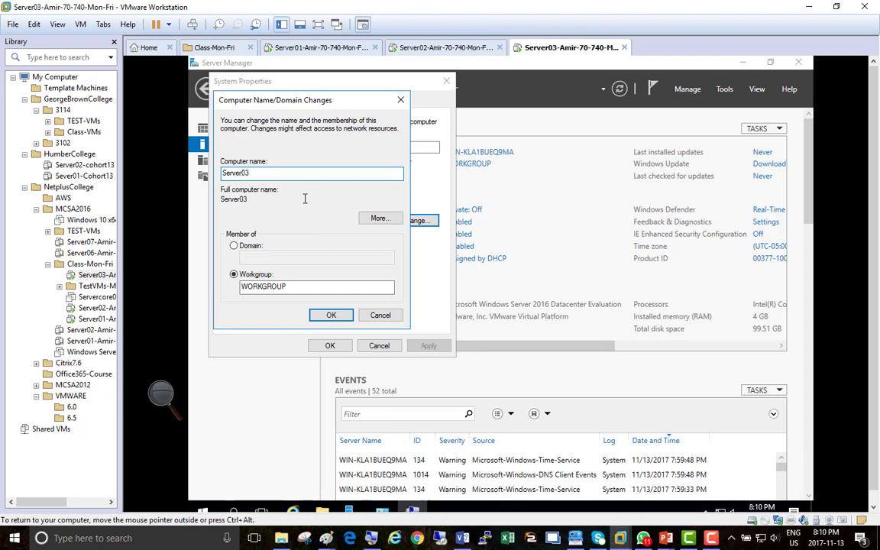
key(Return)
click(573, 298)
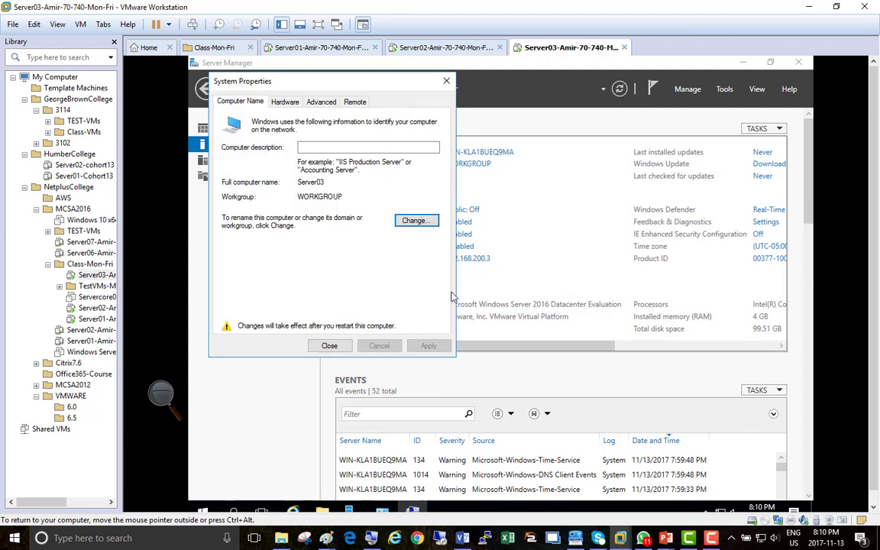
click(329, 345)
click(493, 299)
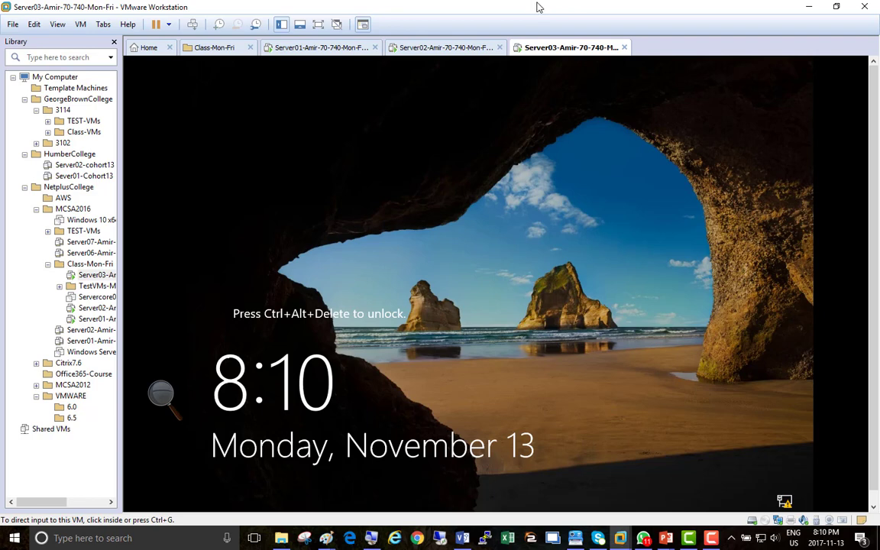
Step: Take Snapshot 1 of Server03 described as 'Activated', 'Static Ip Given', 'Renamed' on three lines
right_click(545, 52)
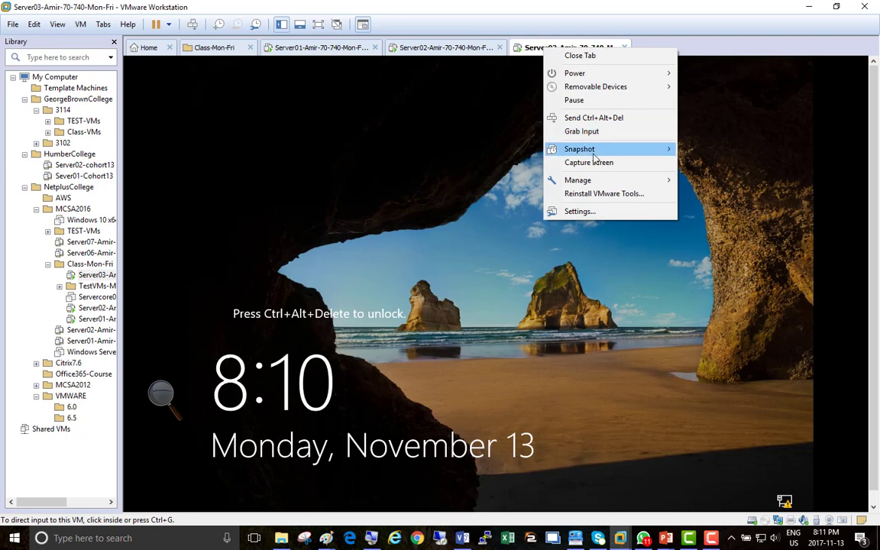
mouse_move(611, 149)
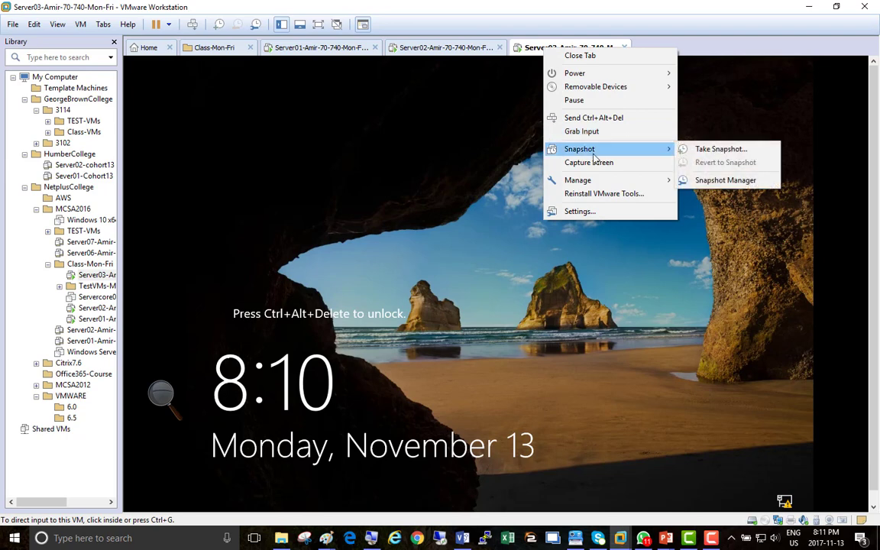
click(721, 150)
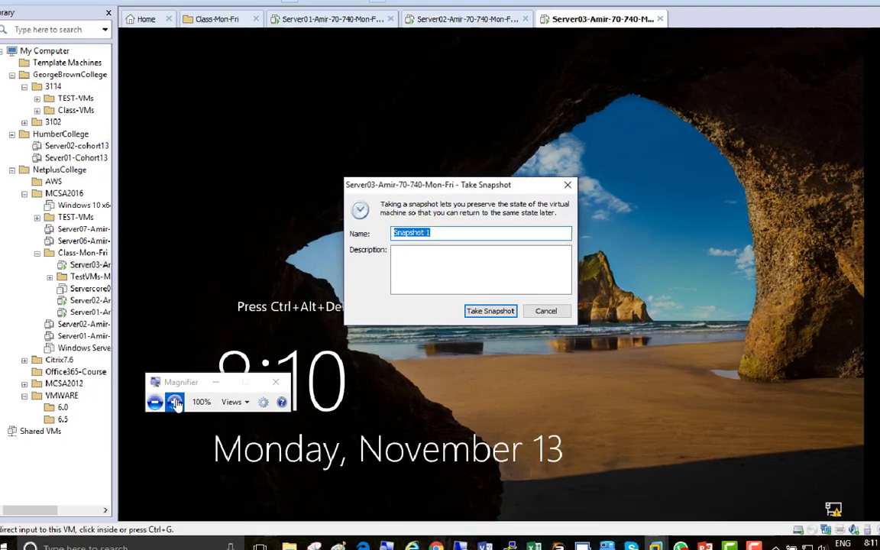
click(174, 402)
click(174, 403)
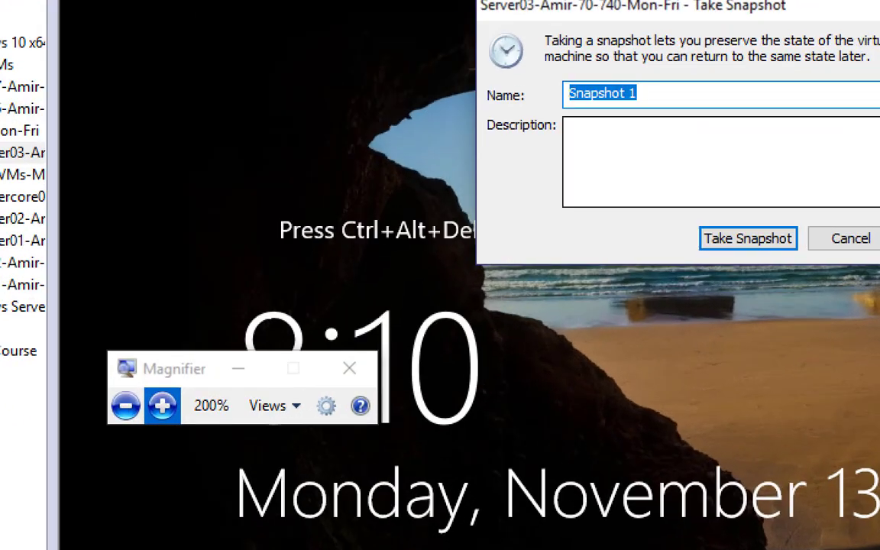
key(Tab)
text(Activated)
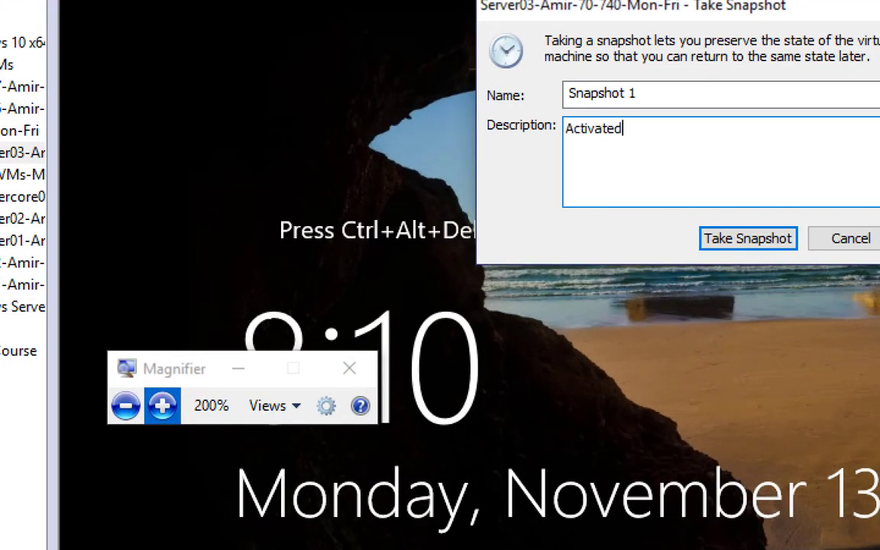
key(Return)
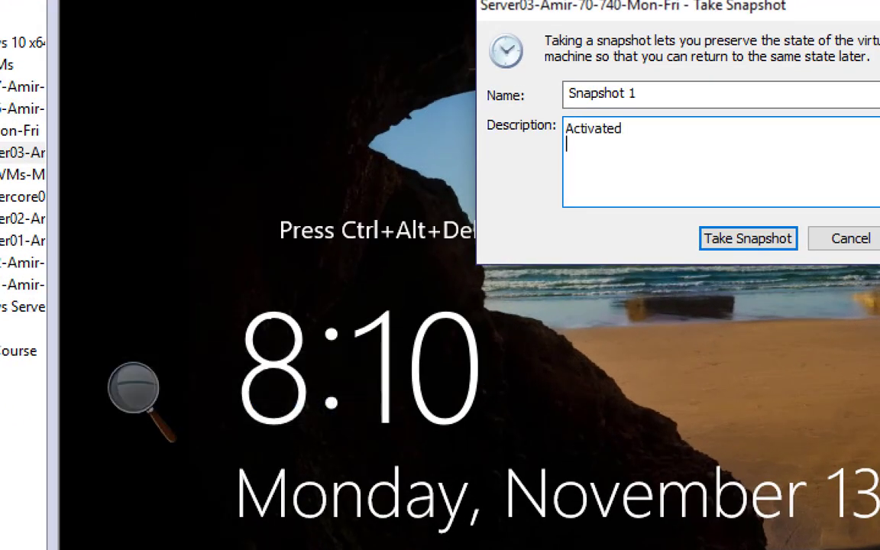
text(Static Ip Given)
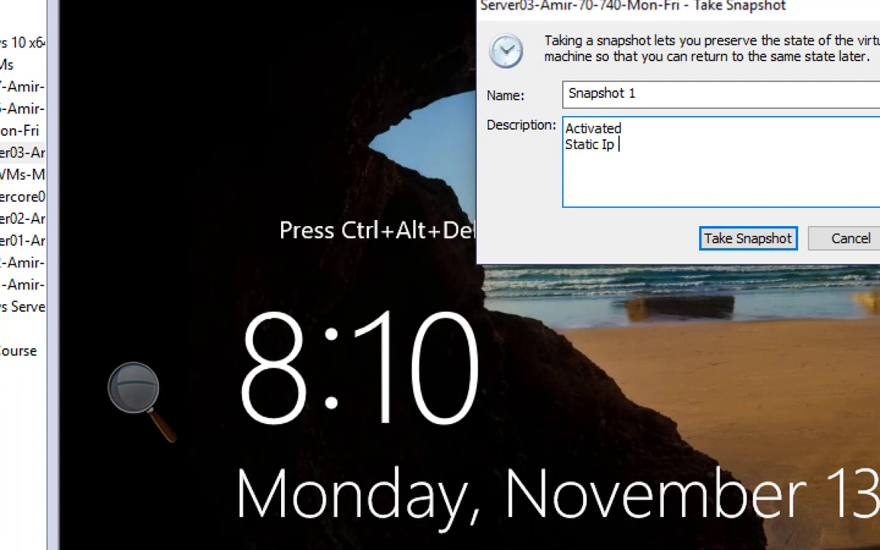
key(Return)
text(Renamed)
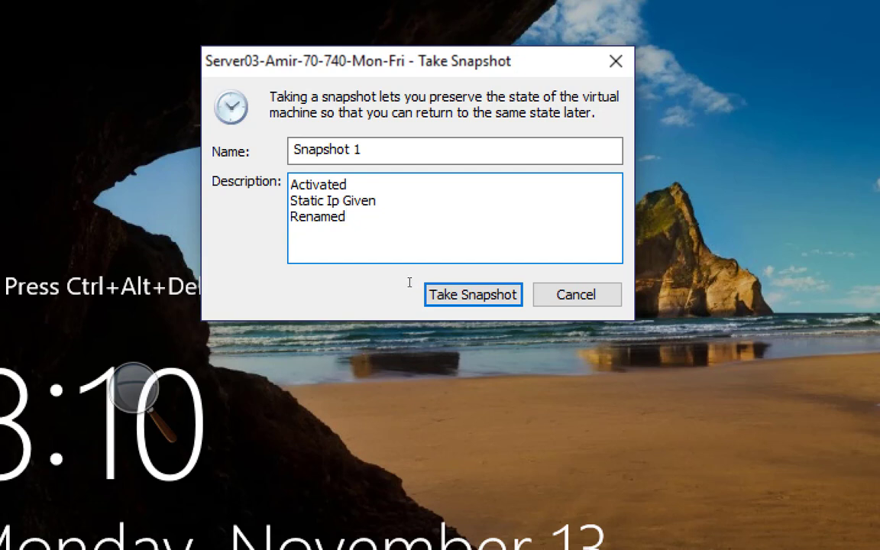
click(469, 303)
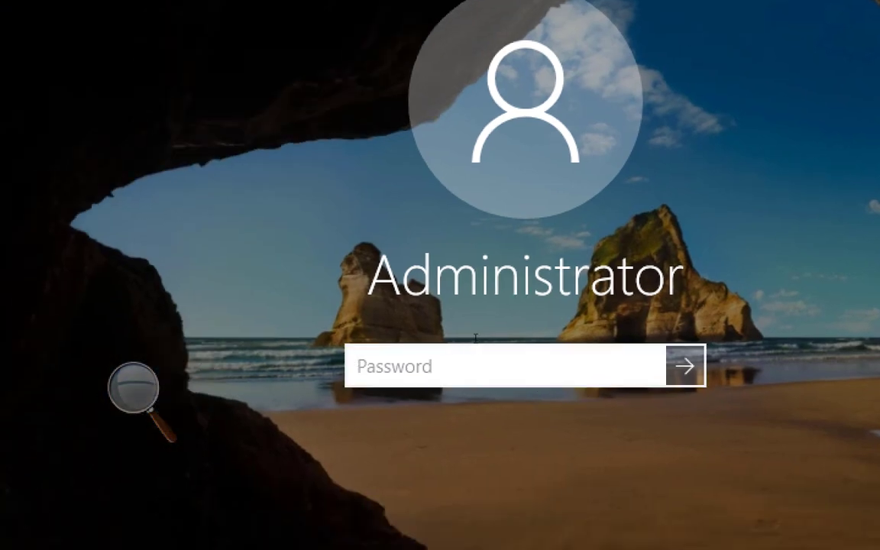
Step: Sign in with the Administrator password and show Local Server in Server Manager
text(abc*****)
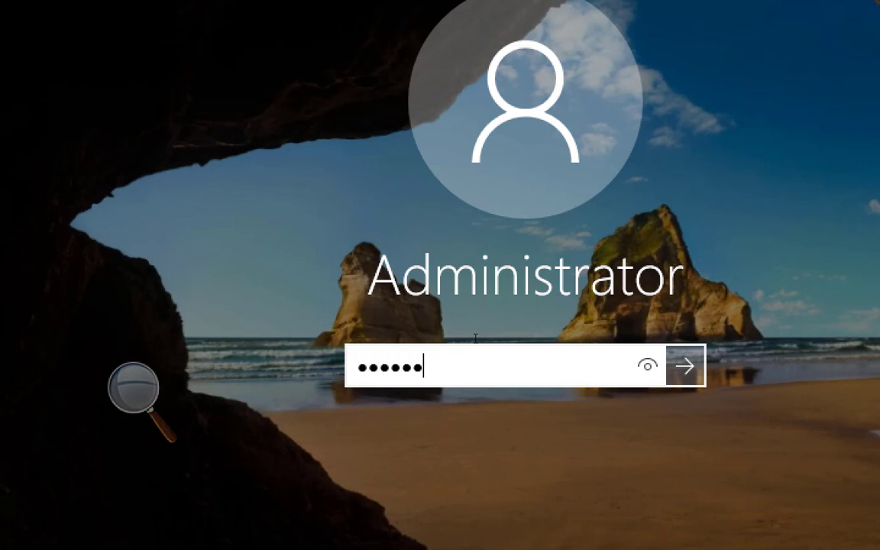
key(Return)
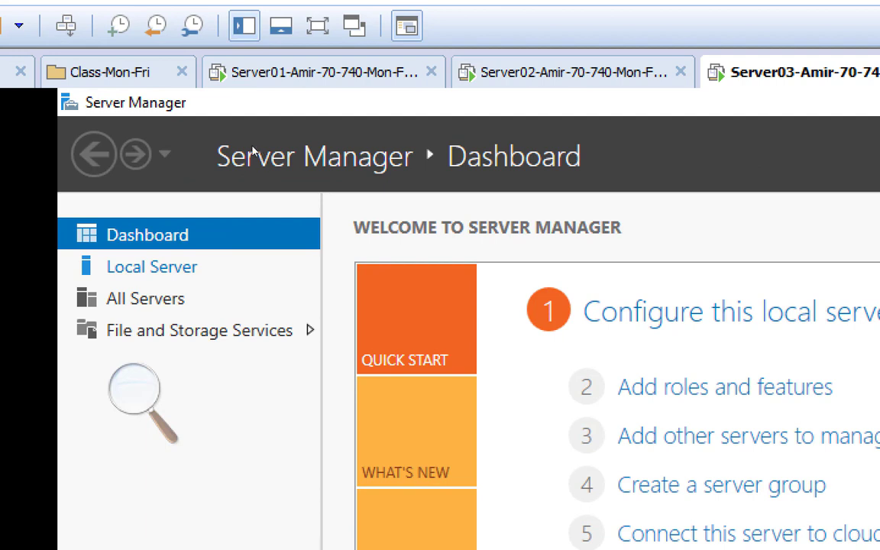
click(152, 267)
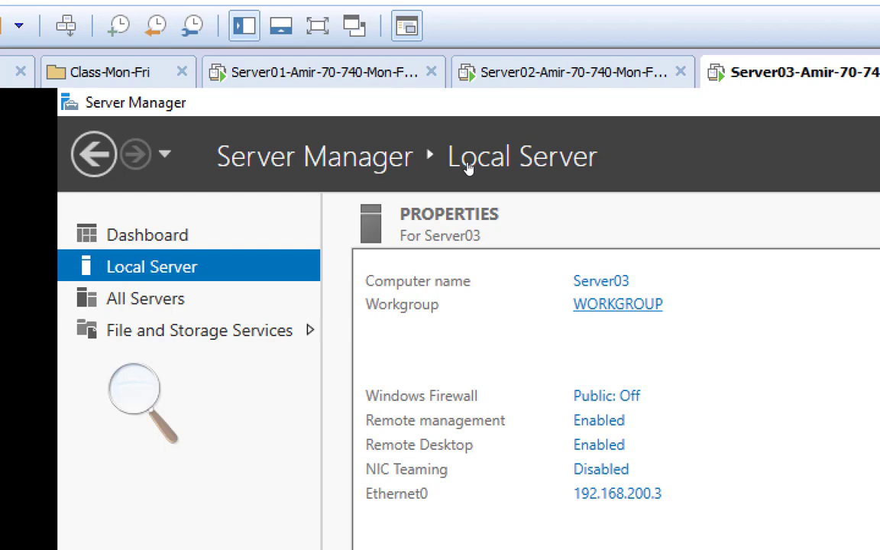
Step: Make Server03 a member of domain NetPLusDomain.local and dismiss the domain controller not found error
click(600, 281)
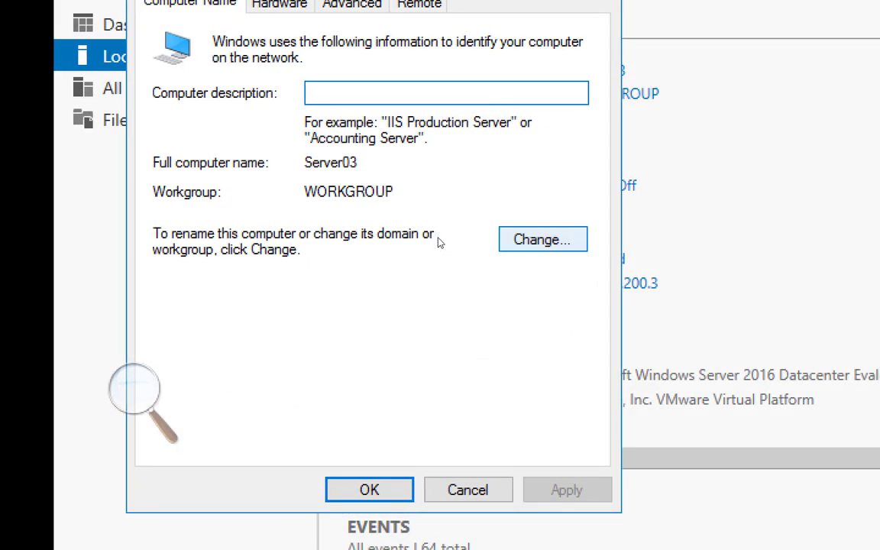
key(Tab)
key(Return)
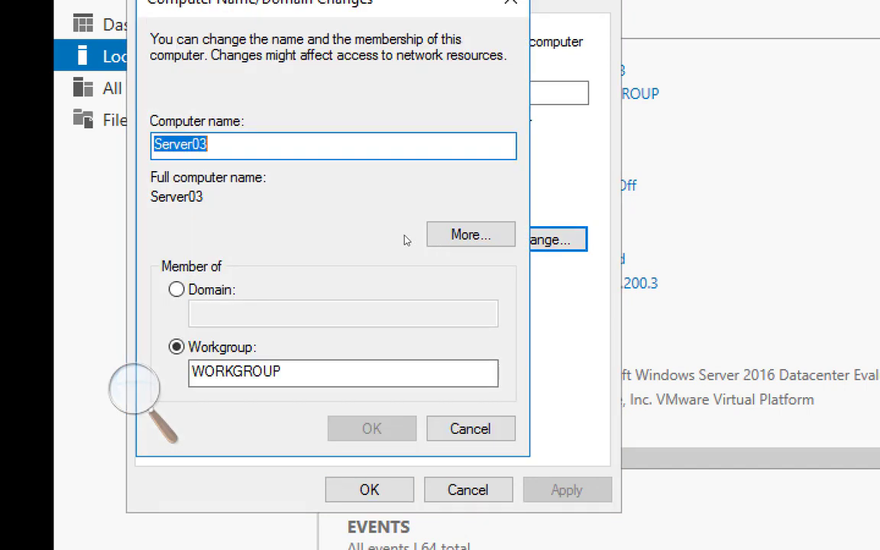
key(alt+d)
click(273, 309)
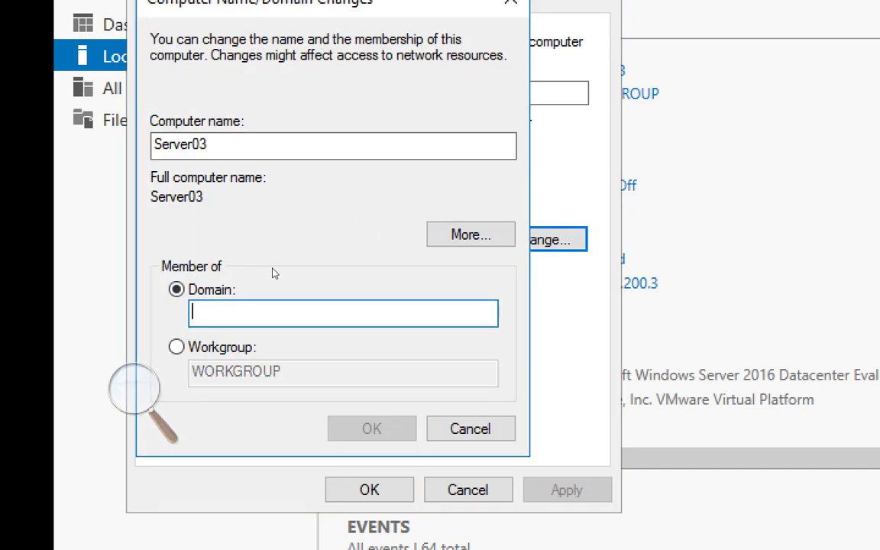
text(Net)
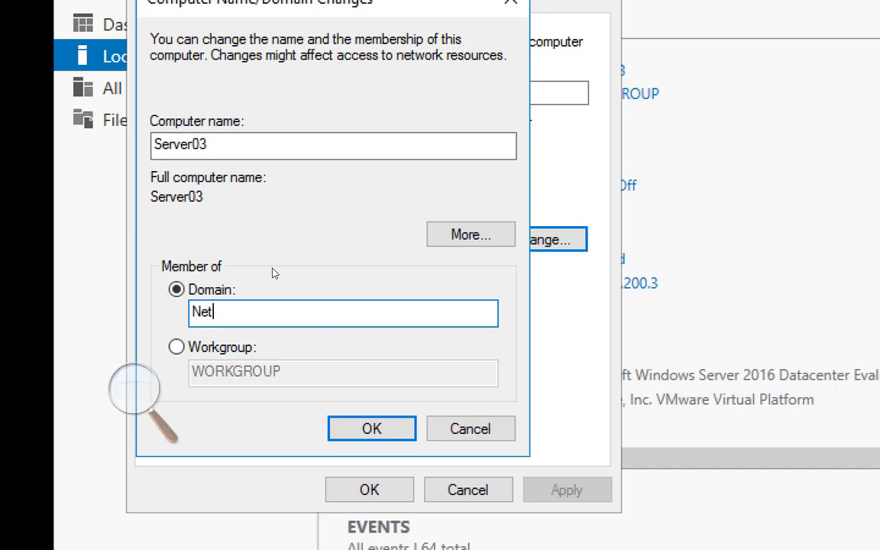
text(PLusDoma)
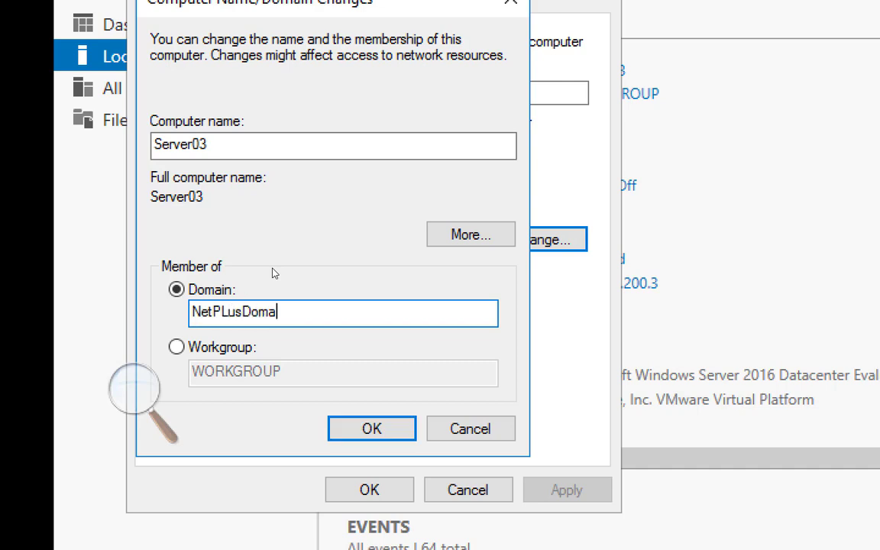
text(in.local)
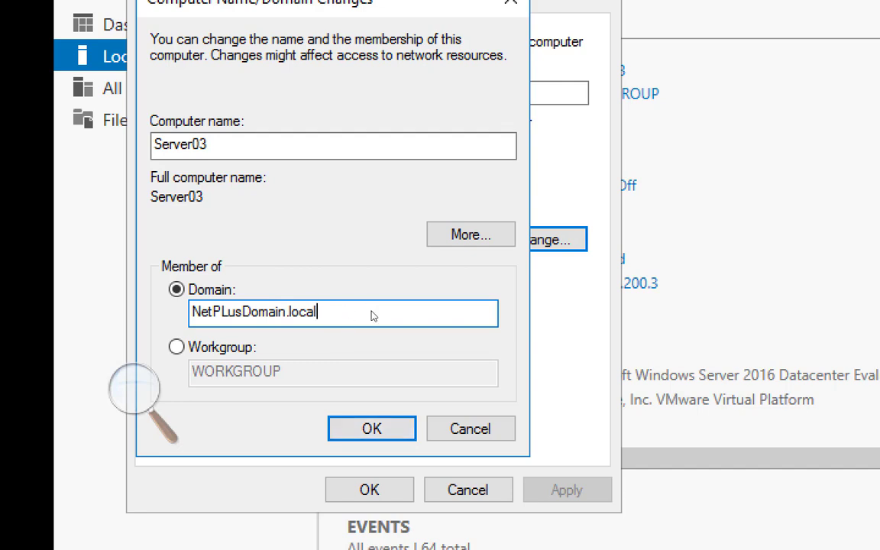
key(Return)
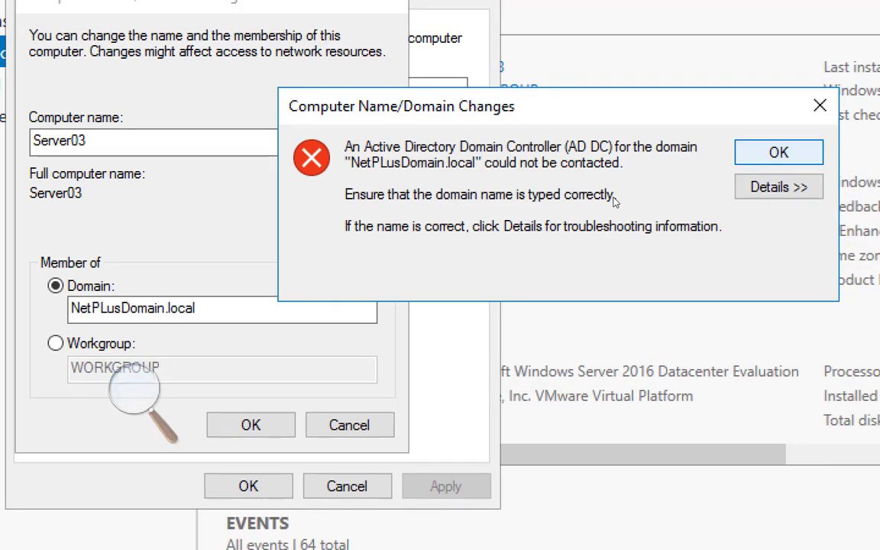
key(Return)
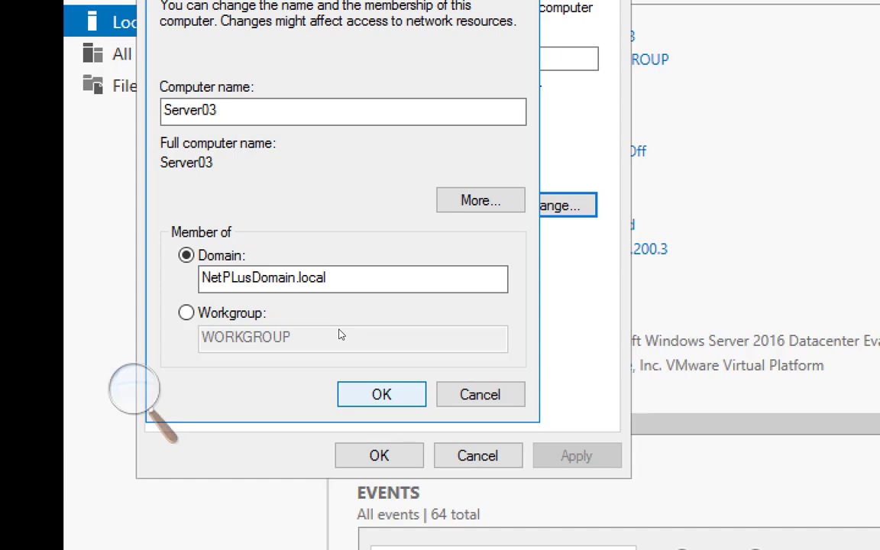
Step: Retry the NetPLusDomain.local join, entering the domain admin account name and password
key(Return)
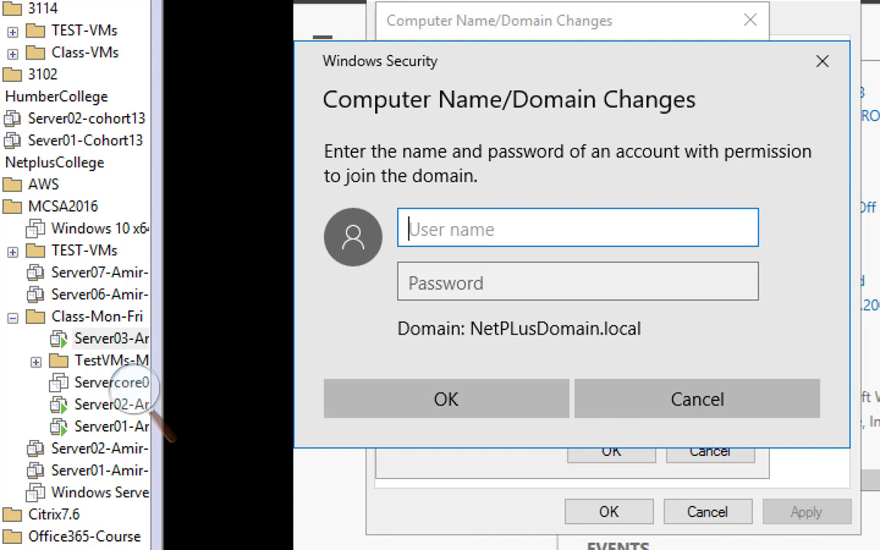
text(NetAdmin)
key(Tab)
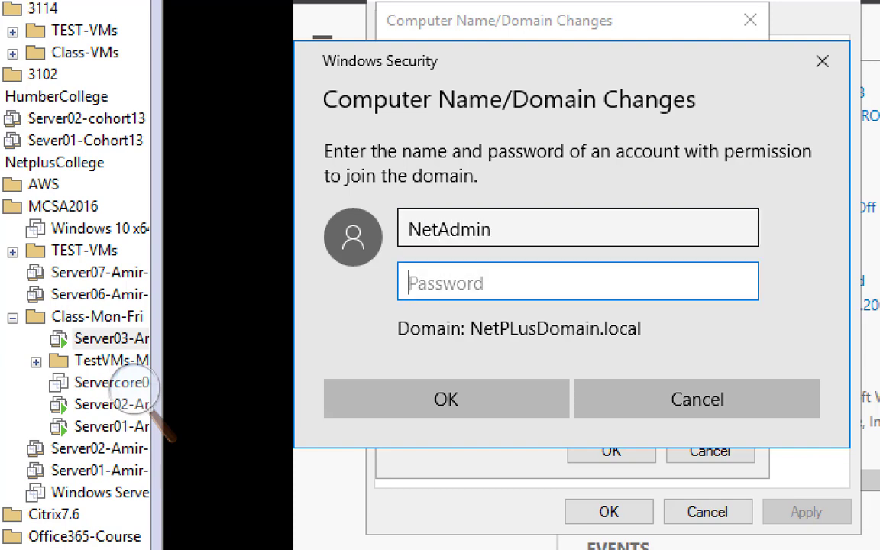
text(Pa$$w0rd12)
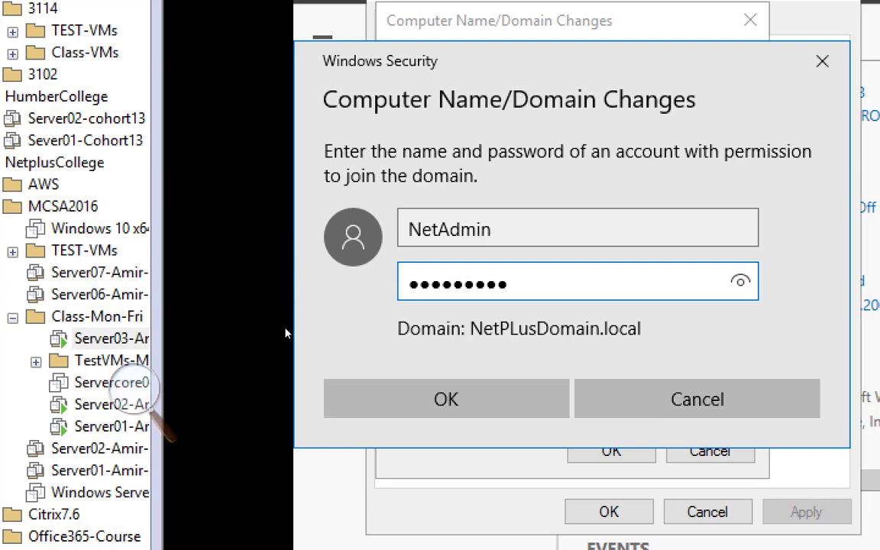
key(Return)
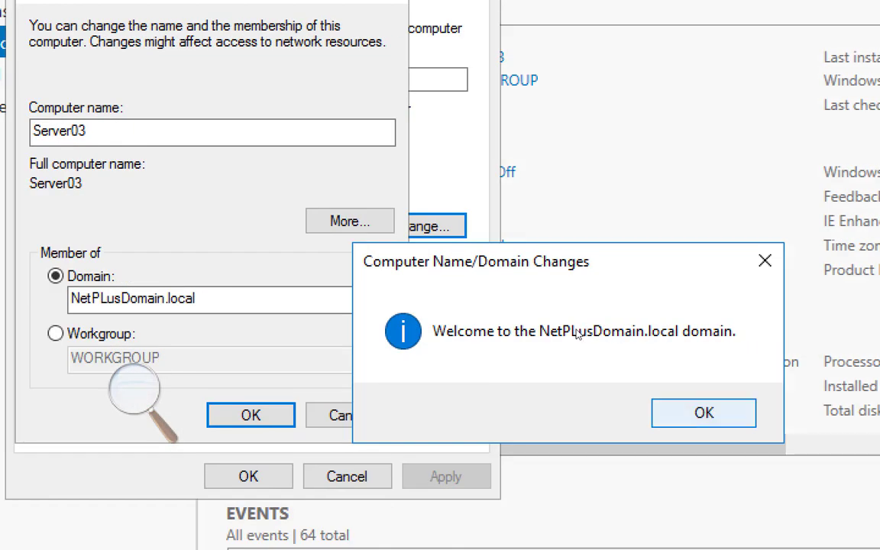
Step: Dismiss the domain welcome and restart notices, apply System Properties, and restart Server03 now
key(Return)
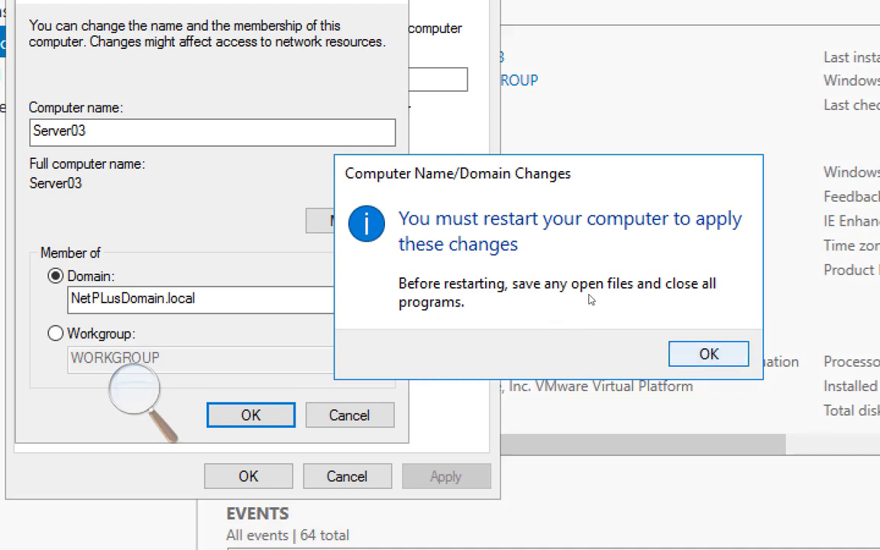
key(Return)
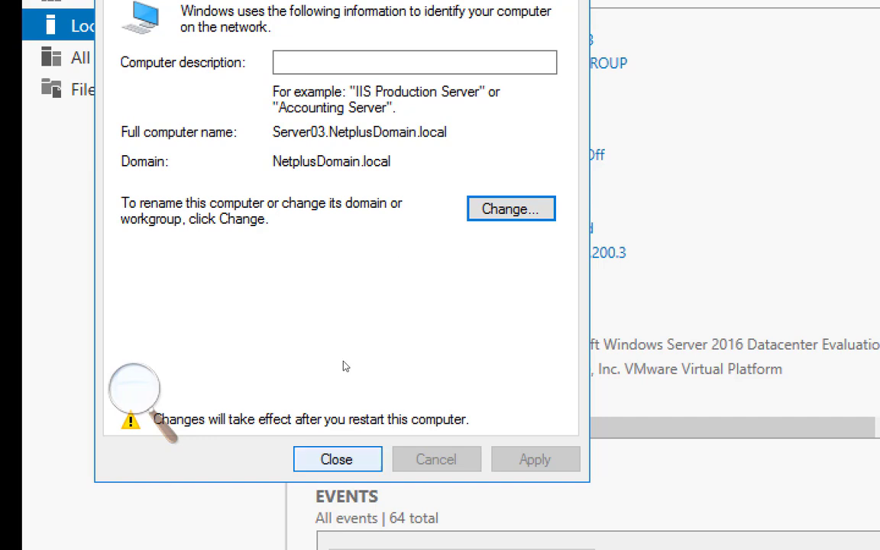
key(Return)
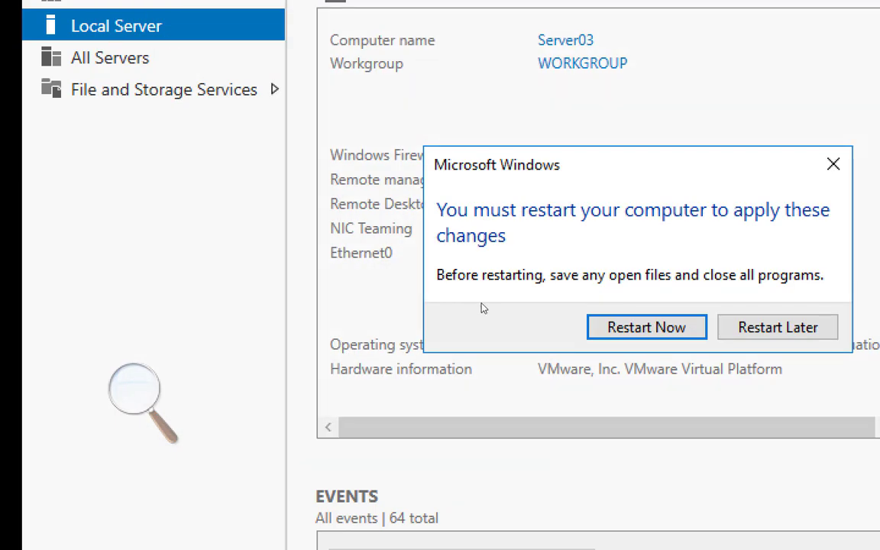
key(Return)
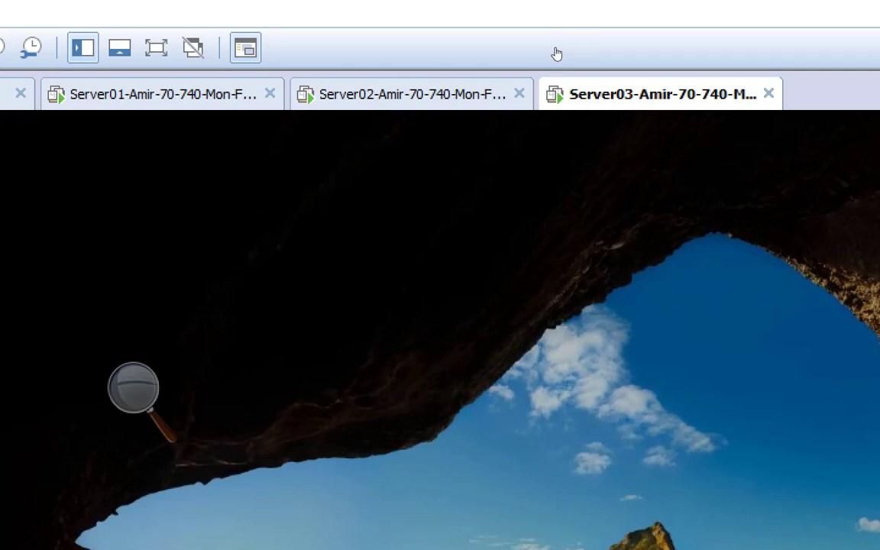
Step: Shut down the Server03 guest from the tab's Power menu until it is powered off
right_click(629, 93)
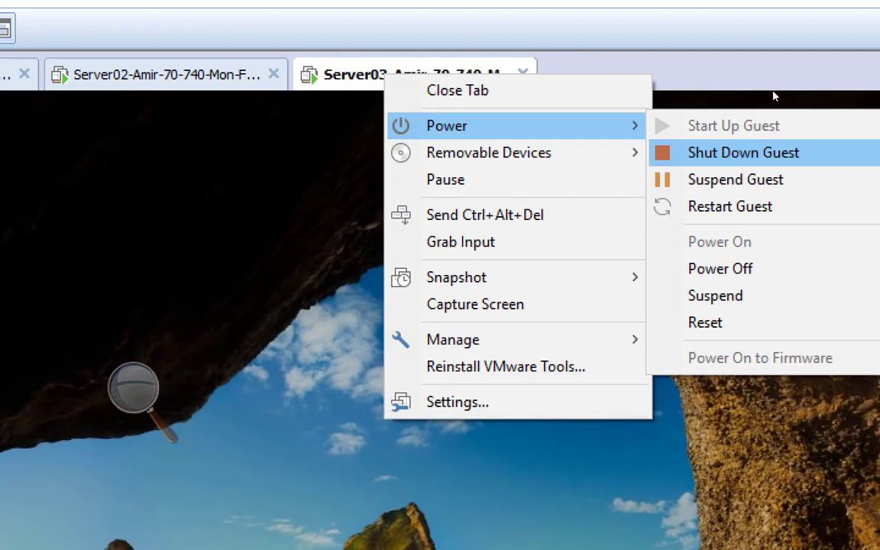
click(733, 152)
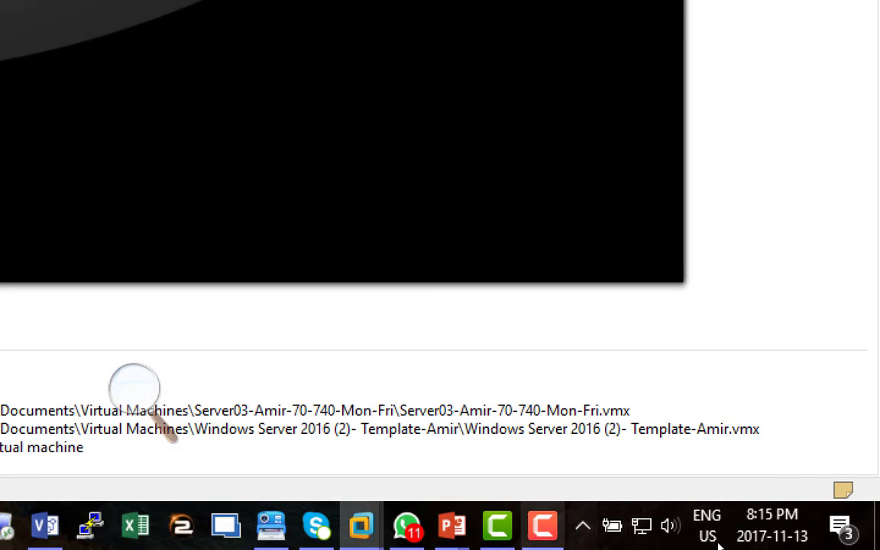
click(501, 474)
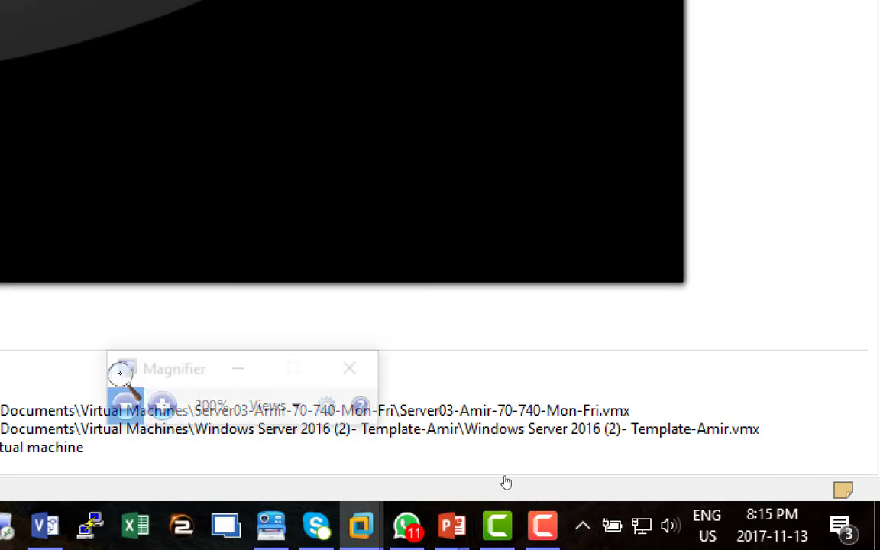
click(502, 477)
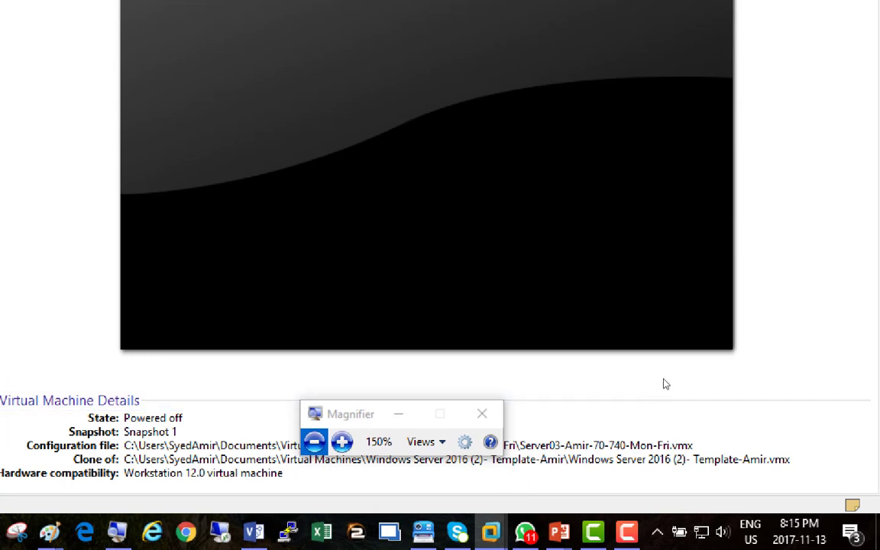
click(626, 533)
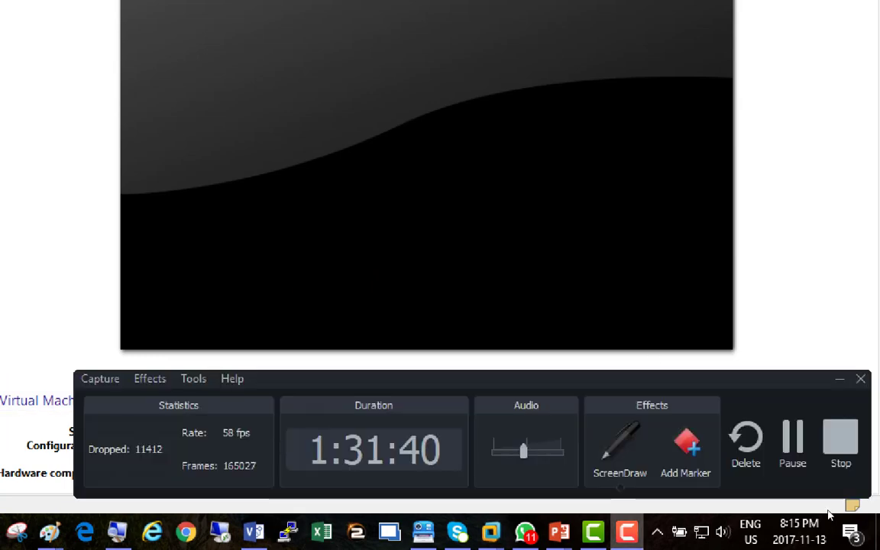
click(792, 437)
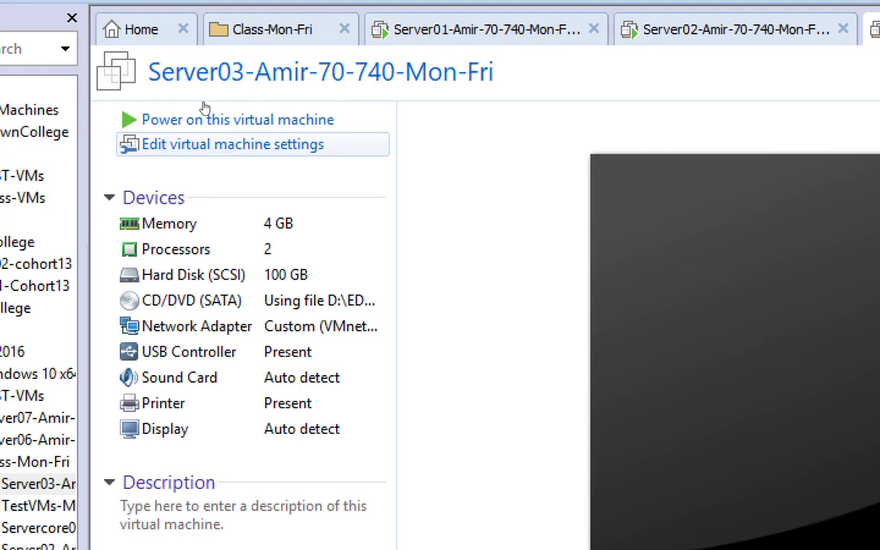
Step: Enable Virtualize Intel VT-x/EPT or AMD-V/RVI in Server03's Processors settings
click(205, 142)
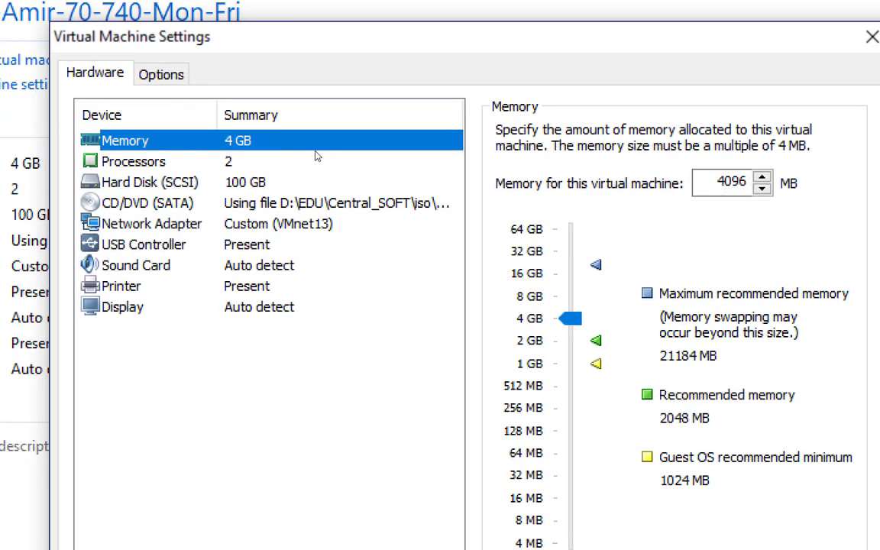
click(297, 153)
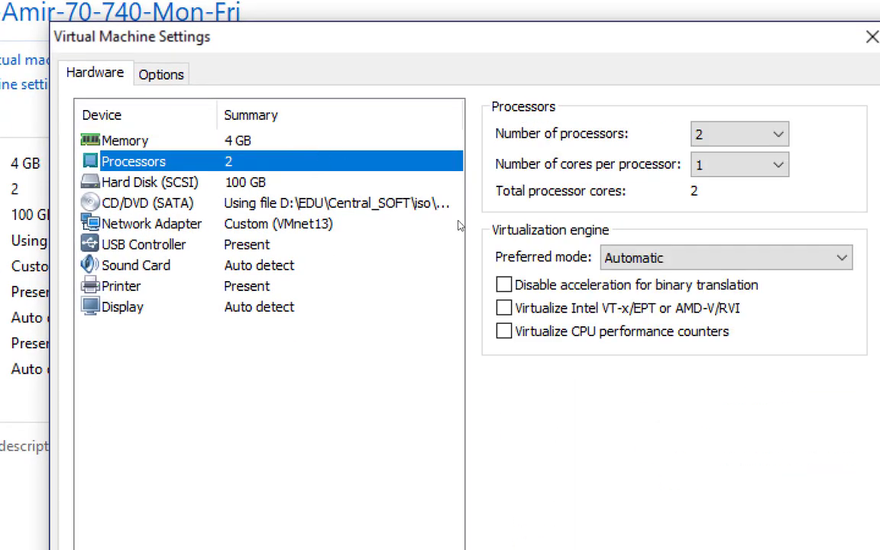
click(503, 308)
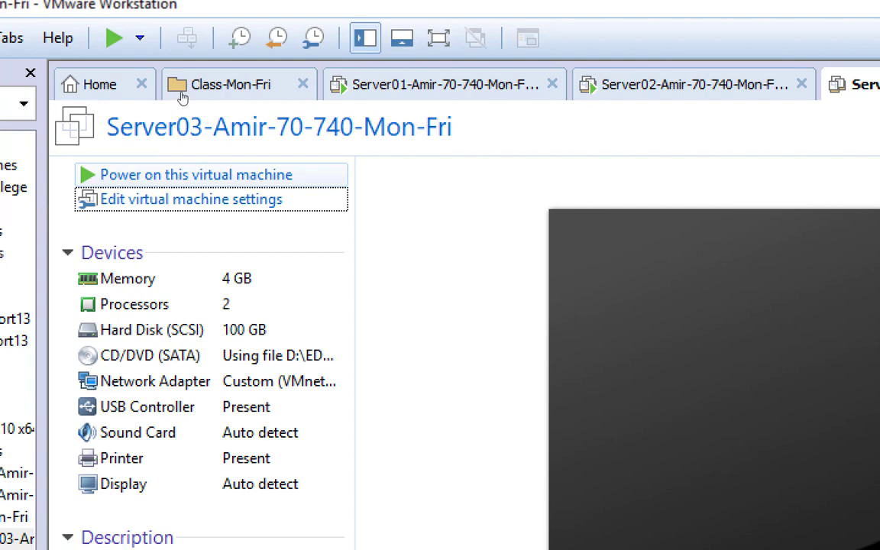
Step: Power on the Server03 virtual machine
click(183, 175)
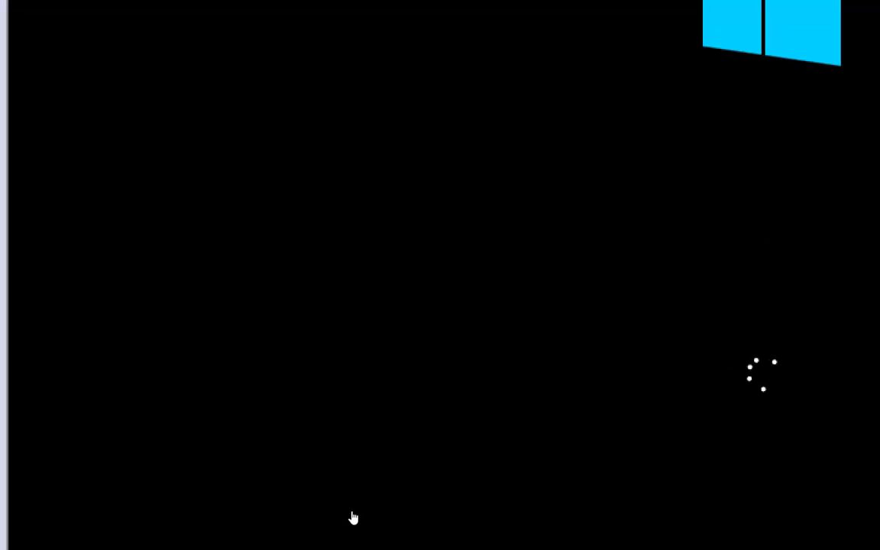
click(374, 537)
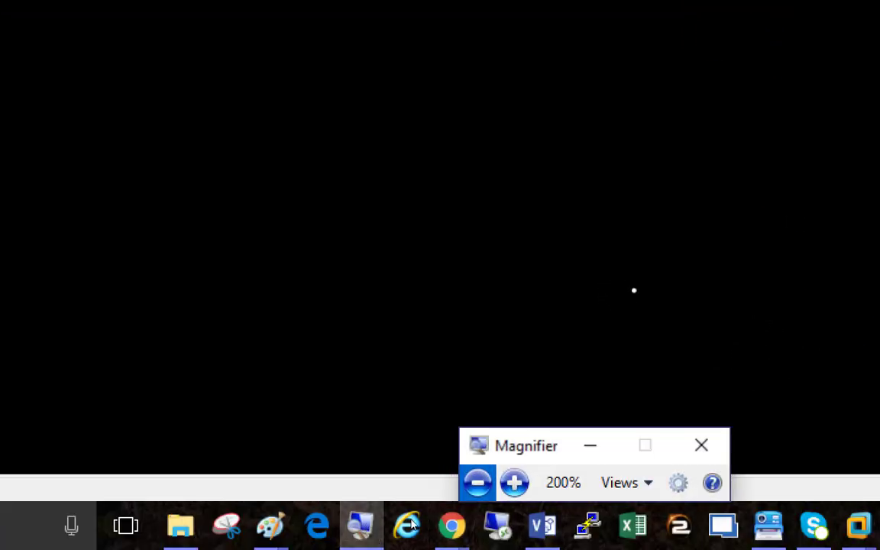
key(super+minus)
key(super+minus)
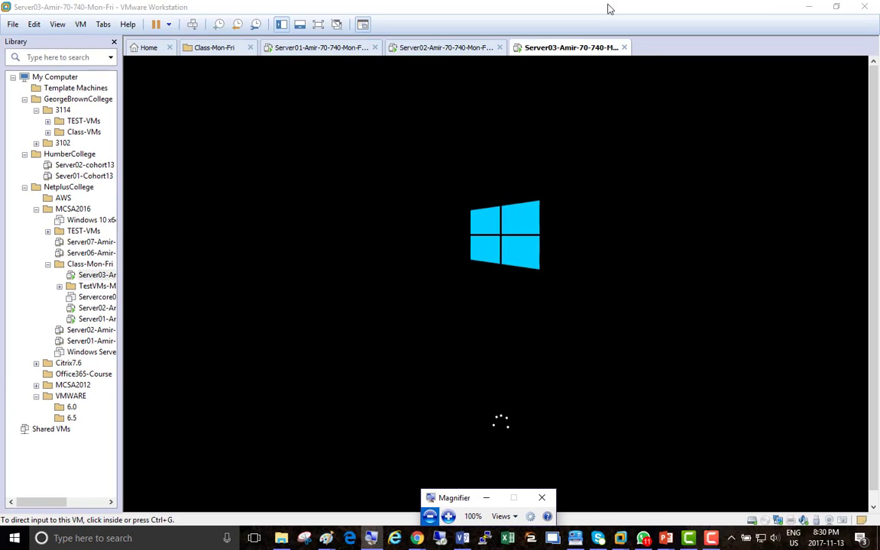
Step: Check Server02's Hyper-V Manager while Server03 boots, then return to Server03's console
click(427, 49)
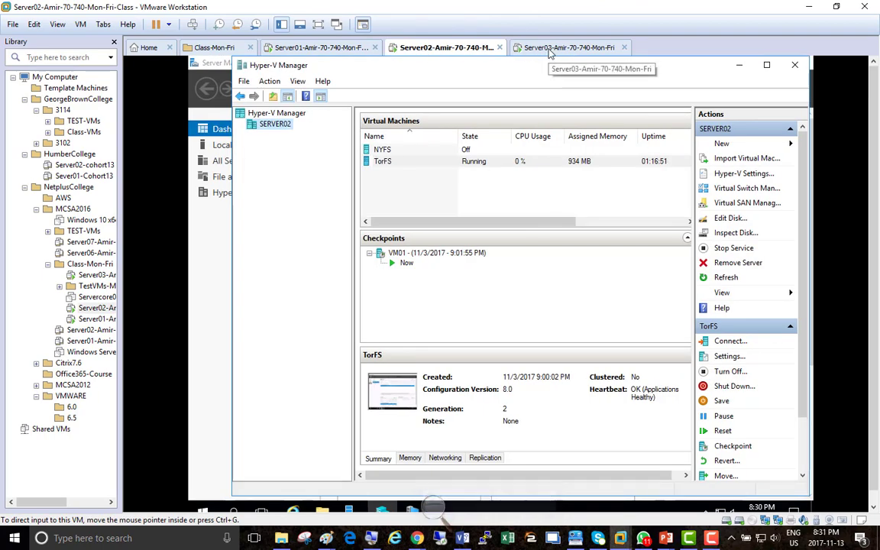
click(543, 52)
click(465, 52)
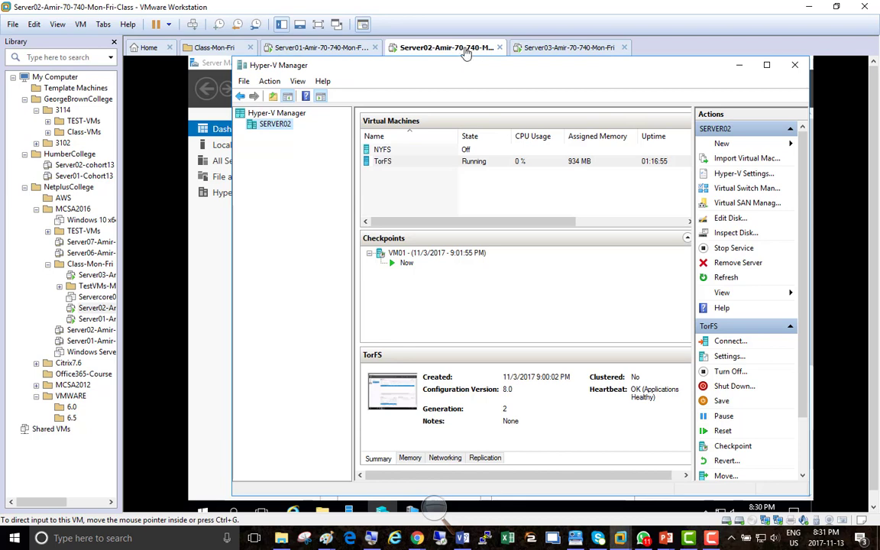
click(544, 50)
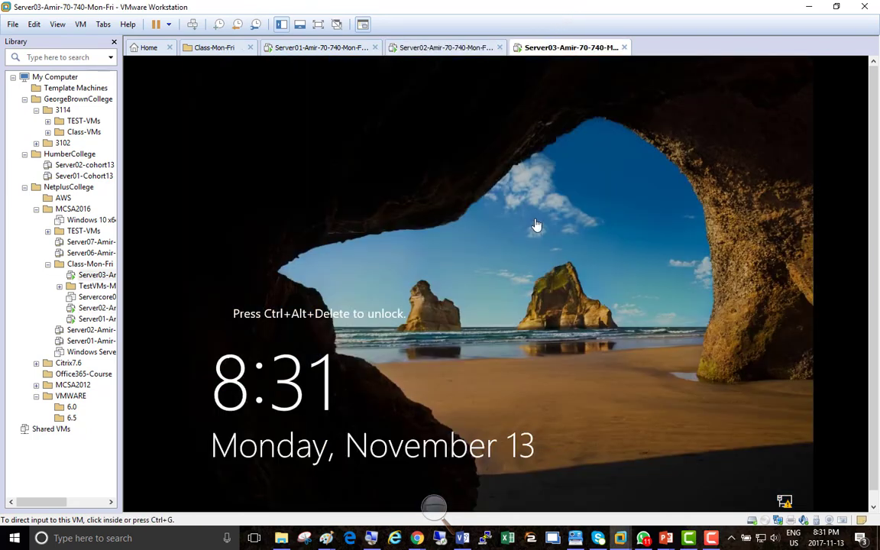
Step: Sign in to Server03 as Other user with the domain admin account name and password
click(192, 25)
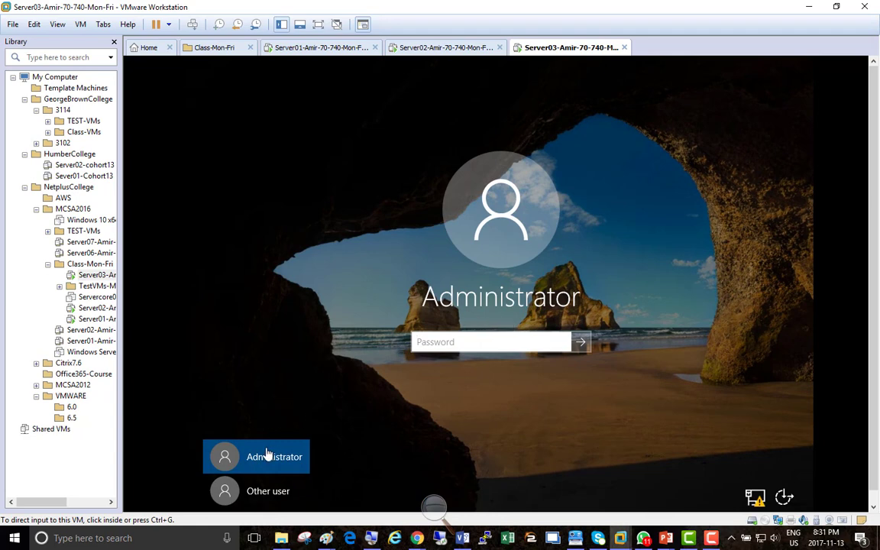
click(271, 492)
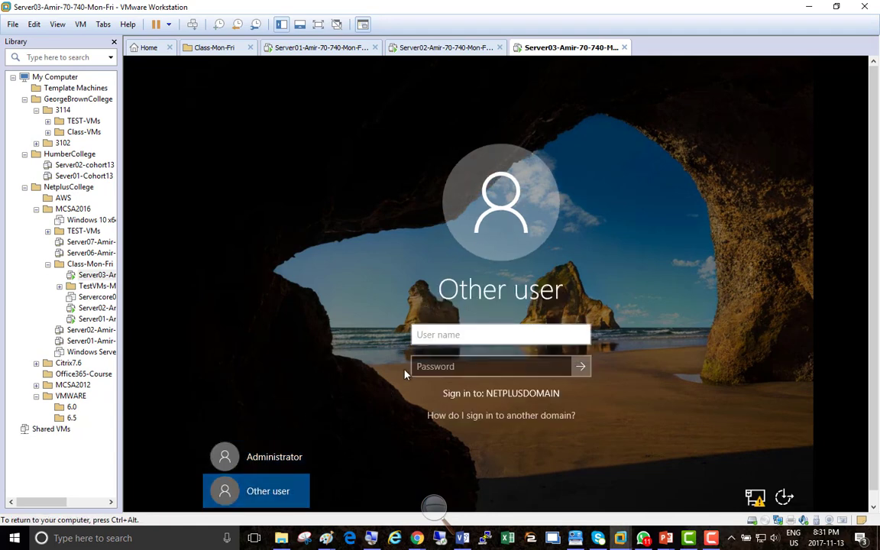
click(448, 335)
text(N)
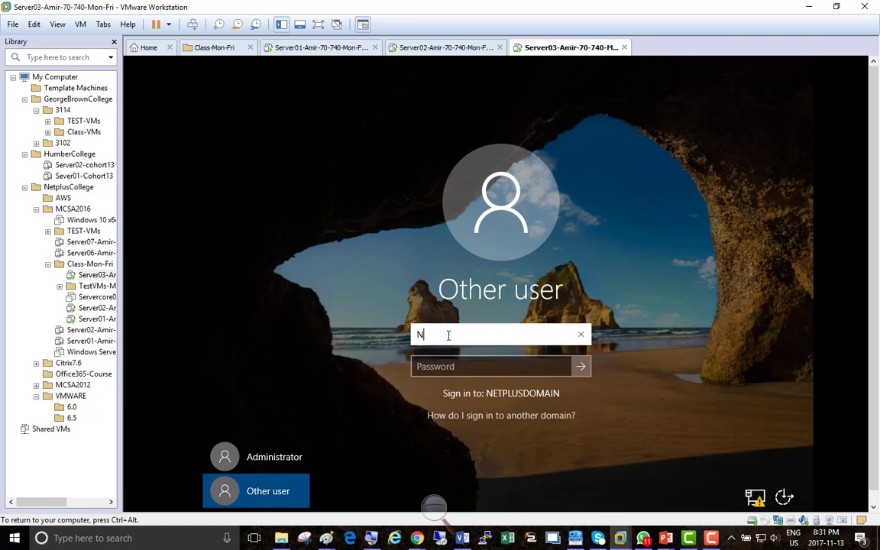
text(etAdmin)
key(Tab)
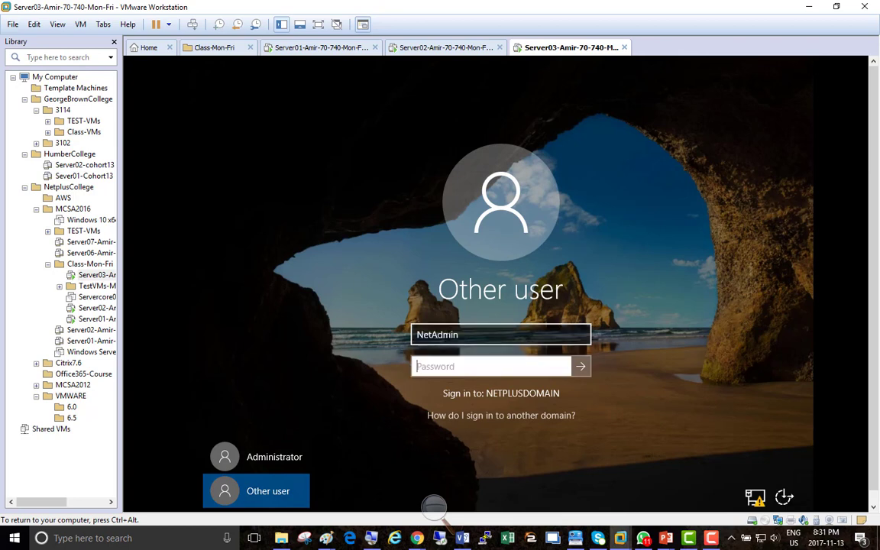
text(Pa$$w0r)
key(Return)
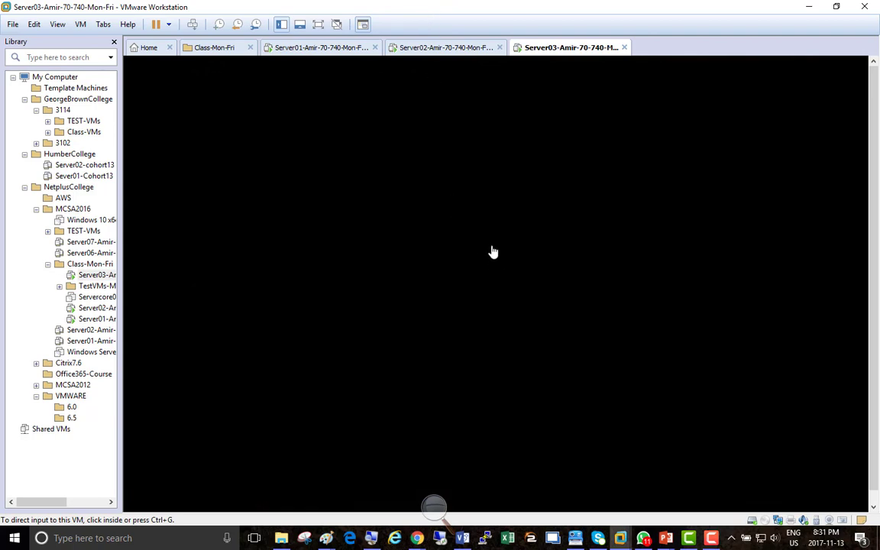
Step: Cancel the VMware Tools log-off prompt inside Server03, keeping the Server Manager dashboard open
click(434, 505)
click(448, 517)
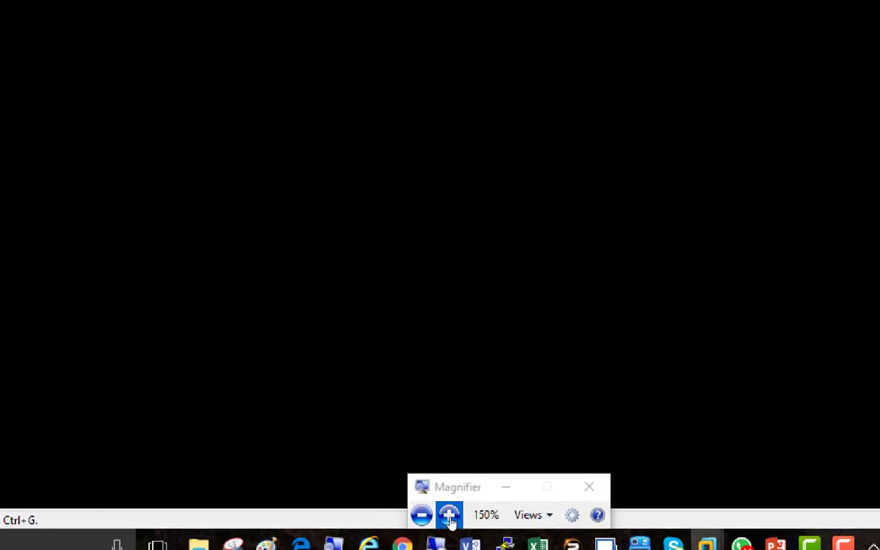
click(450, 517)
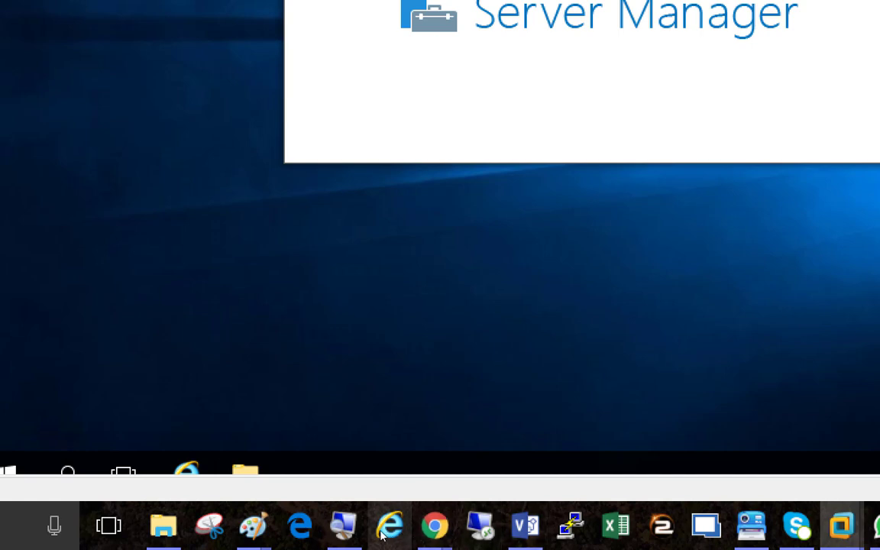
click(357, 534)
click(404, 532)
click(405, 533)
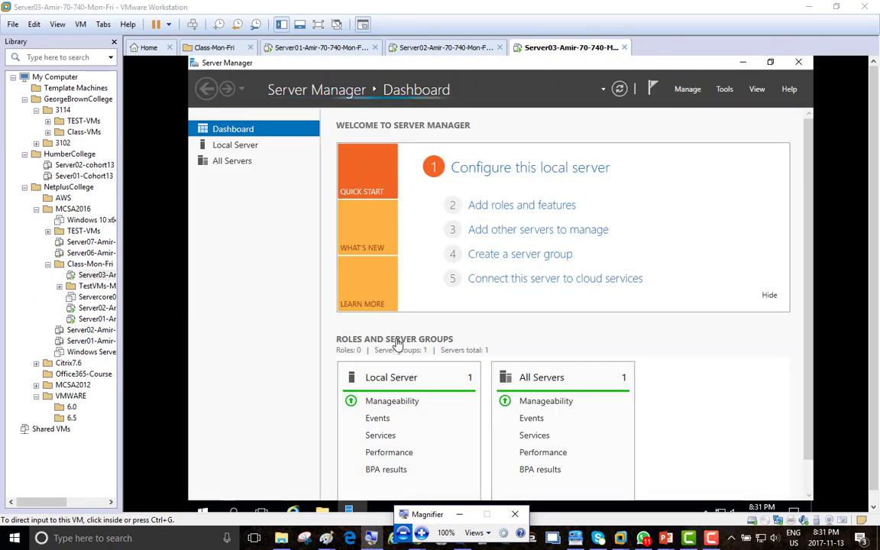
click(469, 315)
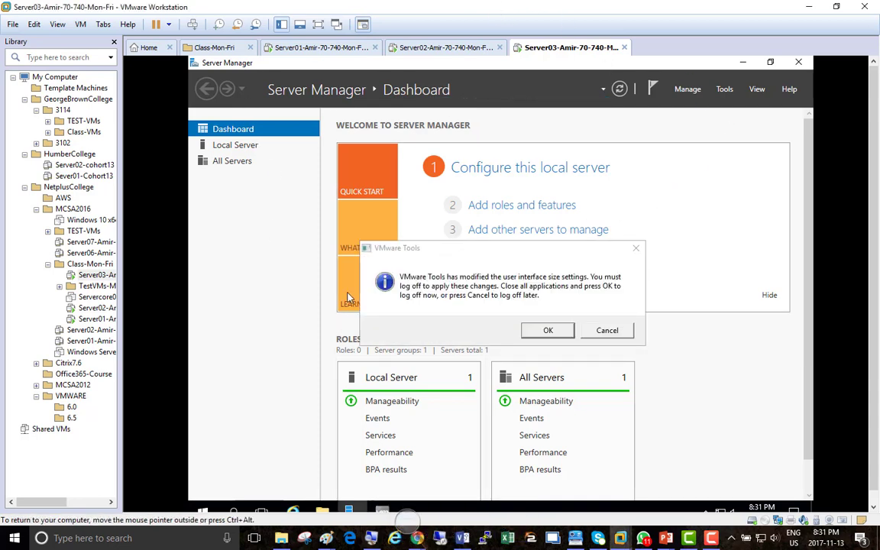
click(605, 330)
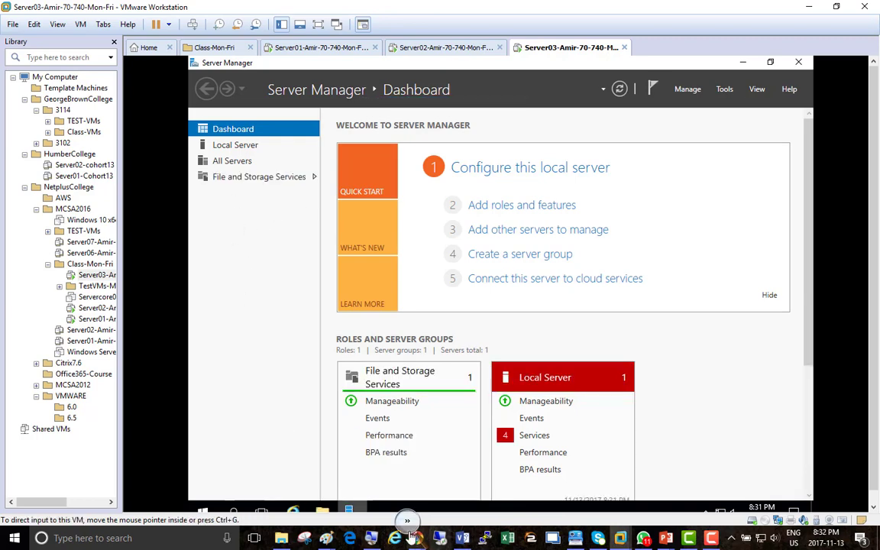
key(super+plus)
key(super+plus)
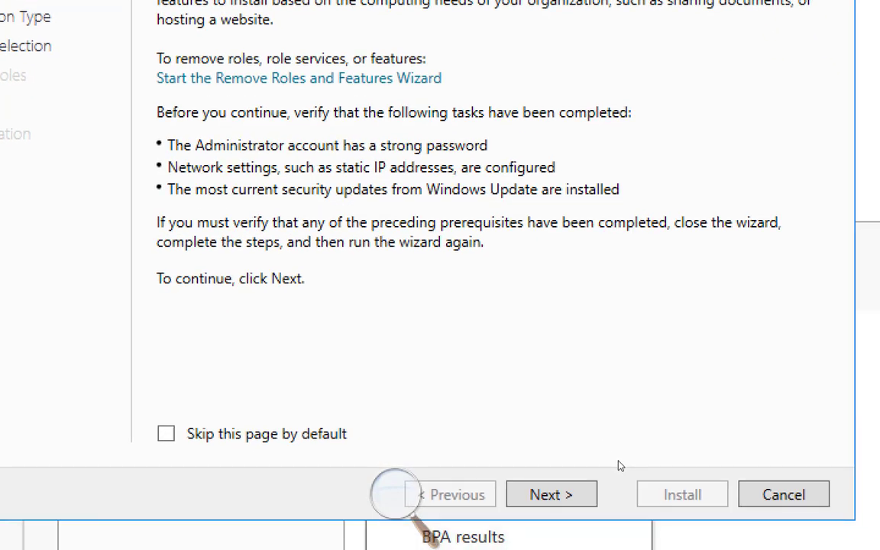
click(580, 488)
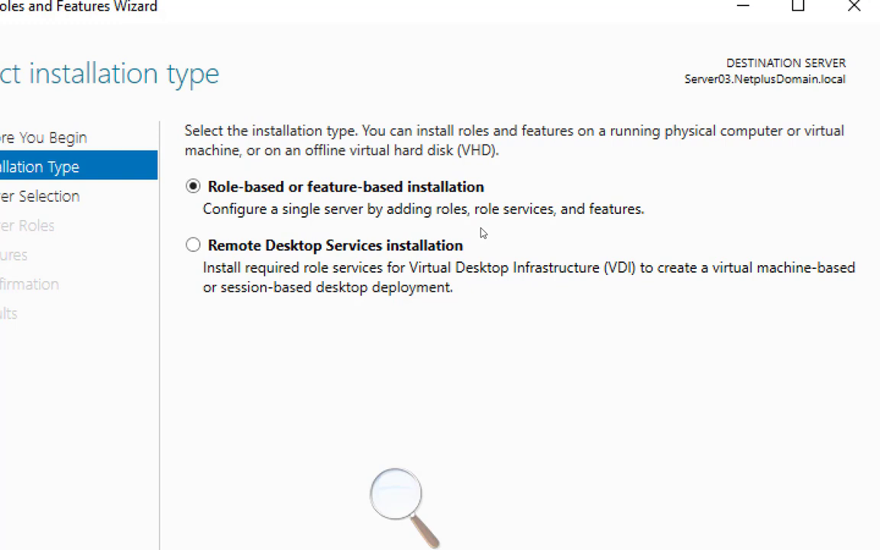
click(705, 457)
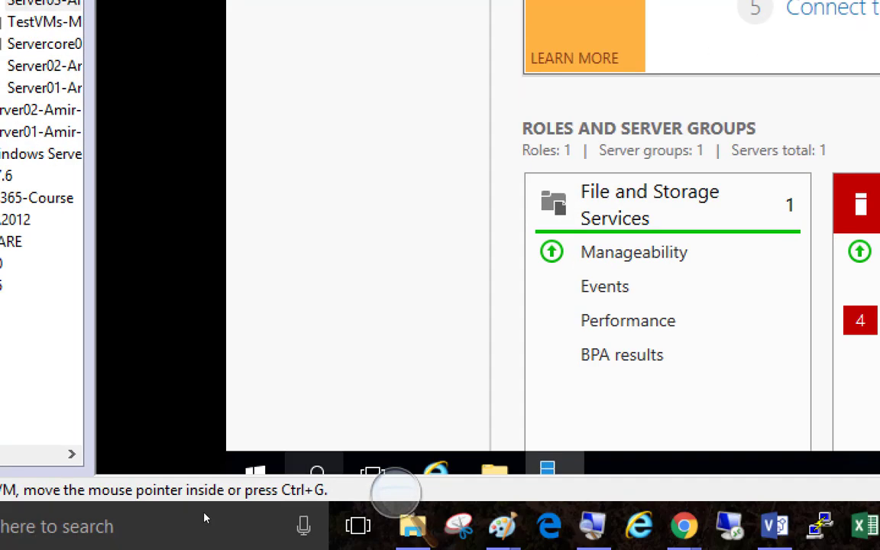
Step: Run whoami in an elevated Command Prompt to confirm the NETPLUSDOMAIN account, then minimize it
right_click(254, 470)
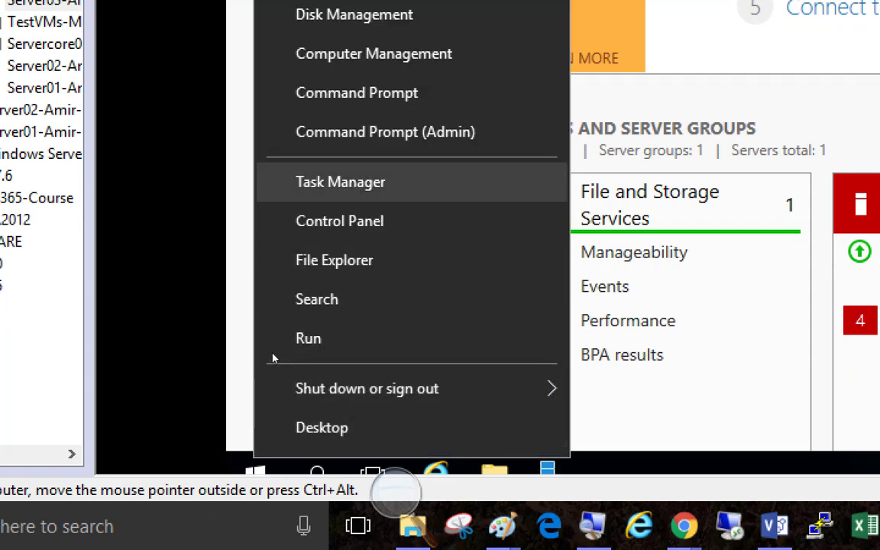
key(Return)
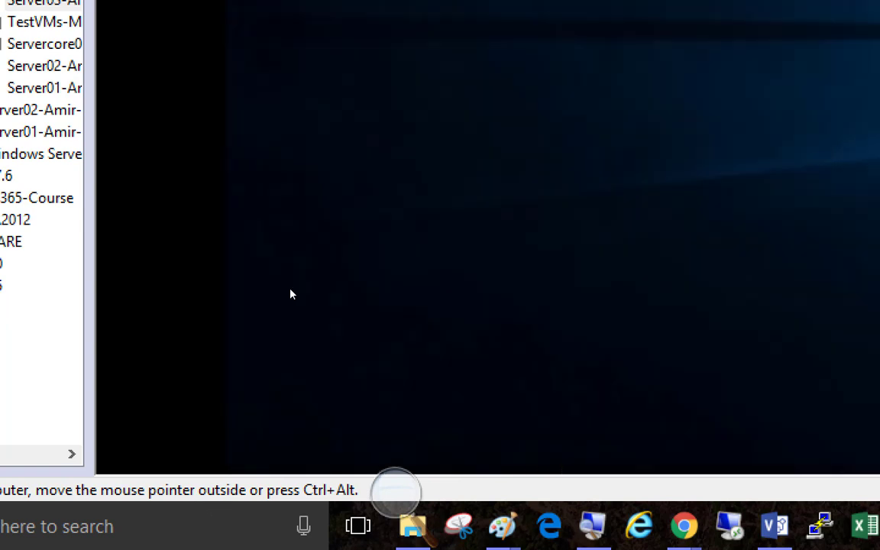
key(Left)
key(Return)
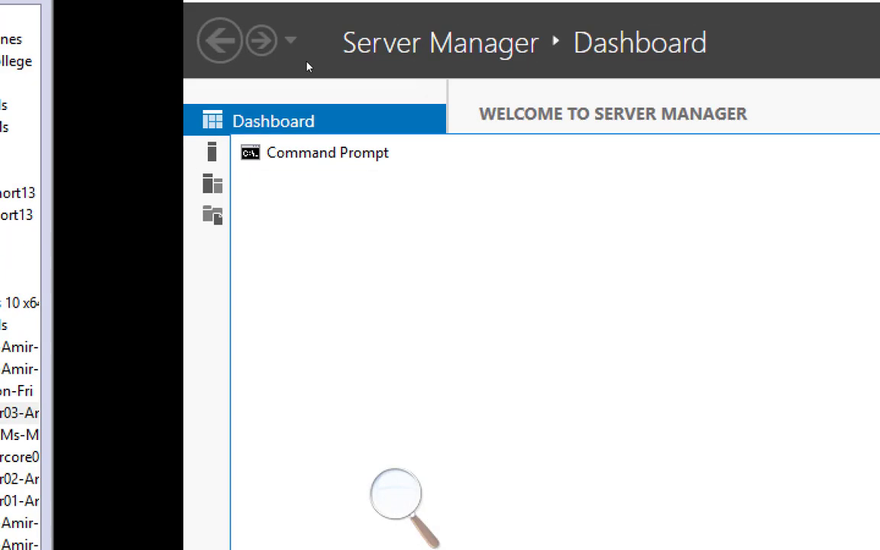
text(whoami)
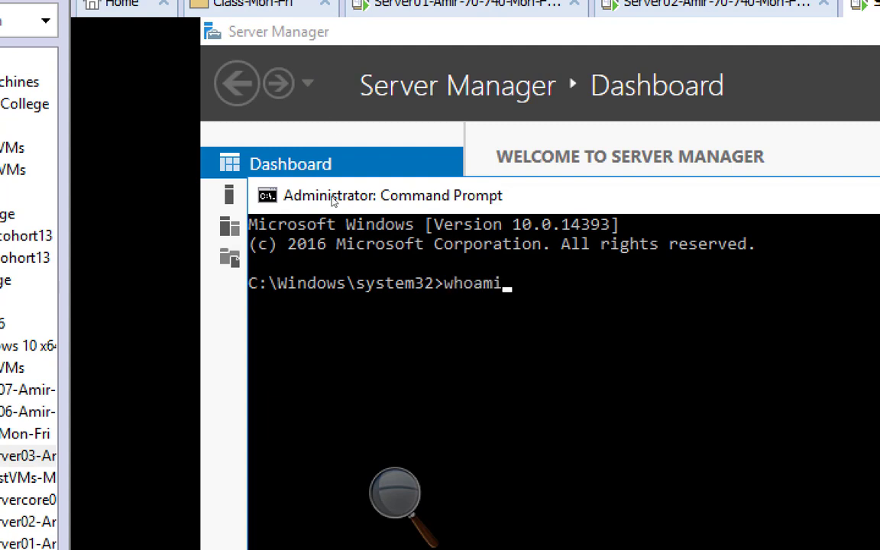
key(Return)
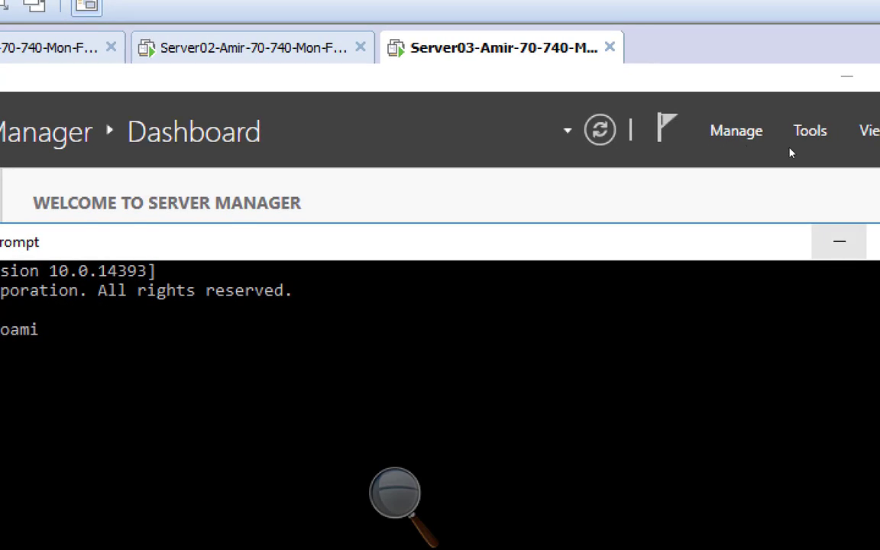
click(838, 242)
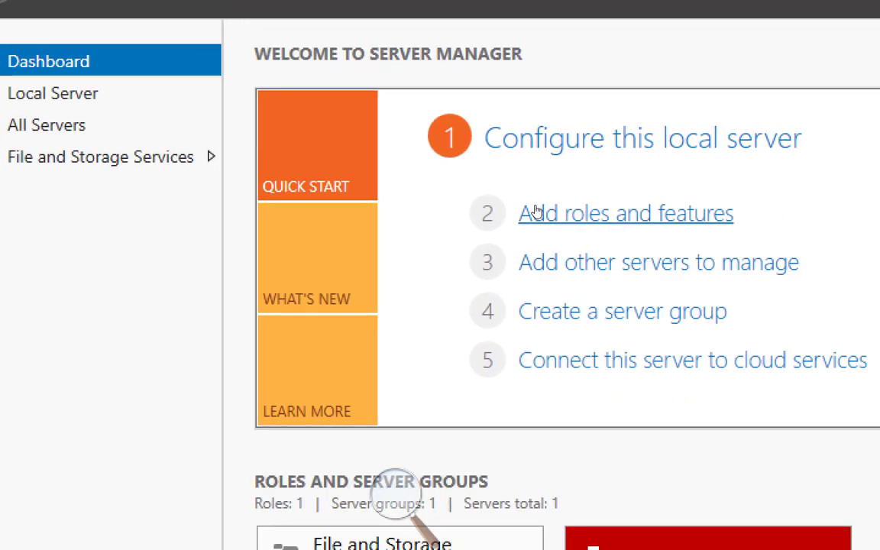
Step: Start a role-based installation on Server03 and select Hyper-V plus its management tools
click(536, 211)
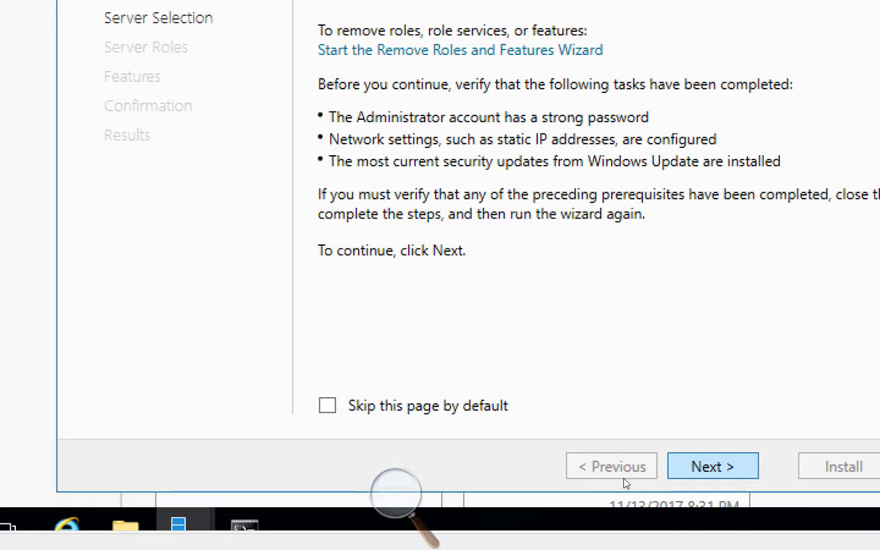
click(712, 466)
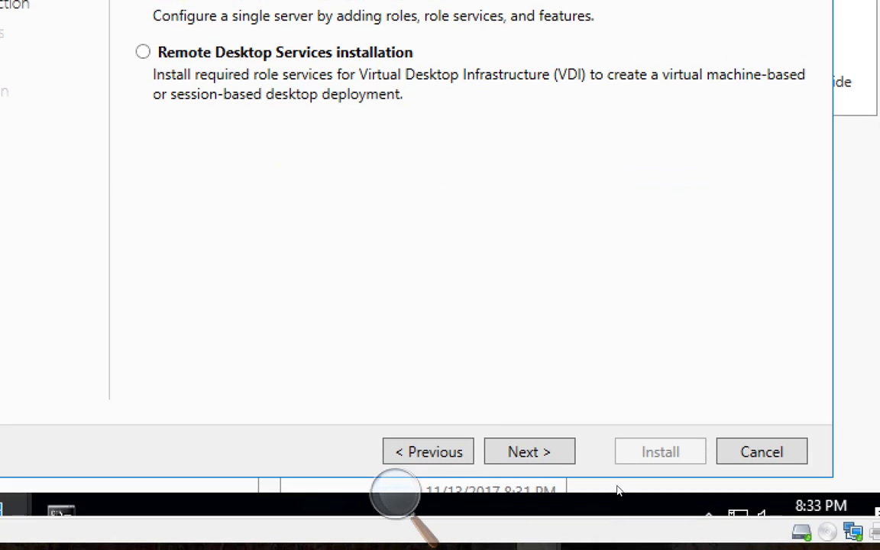
click(554, 442)
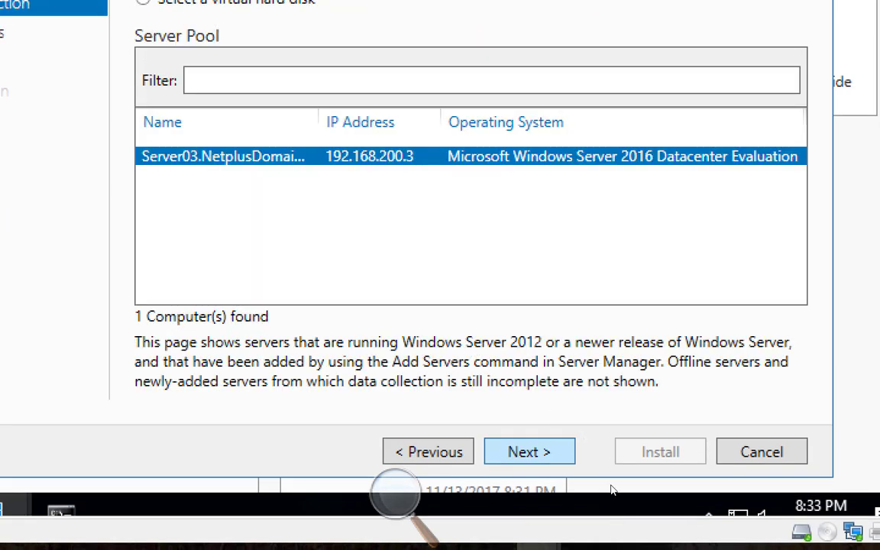
click(555, 438)
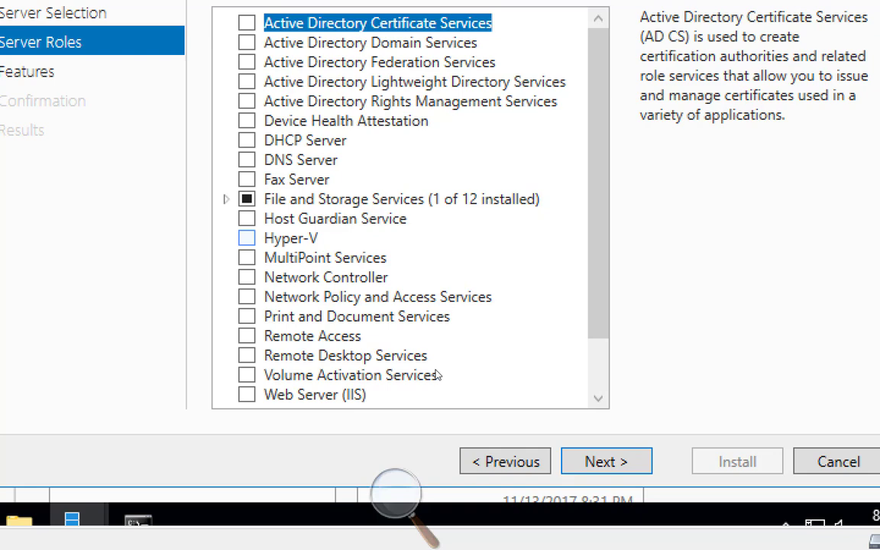
click(247, 238)
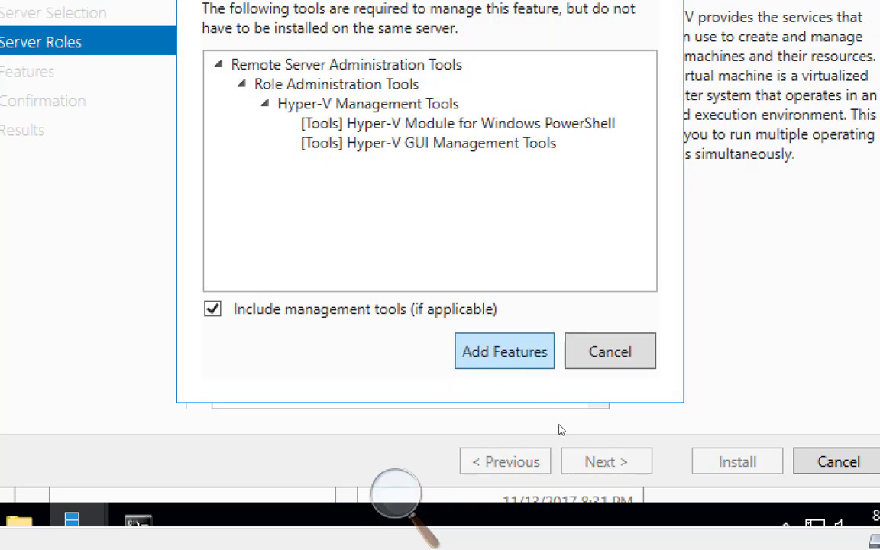
click(505, 352)
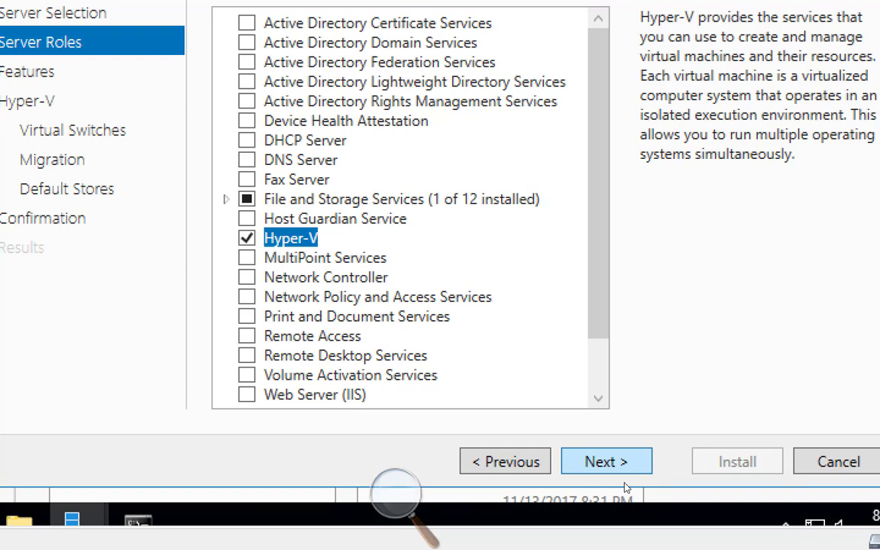
Step: Skip past the Server Roles, Features and Hyper-V pages without adding extra features
click(623, 460)
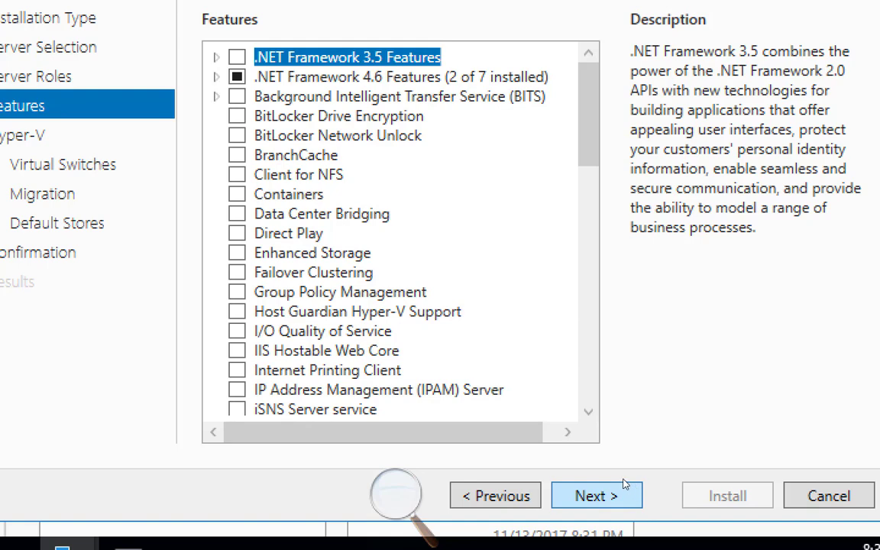
click(623, 485)
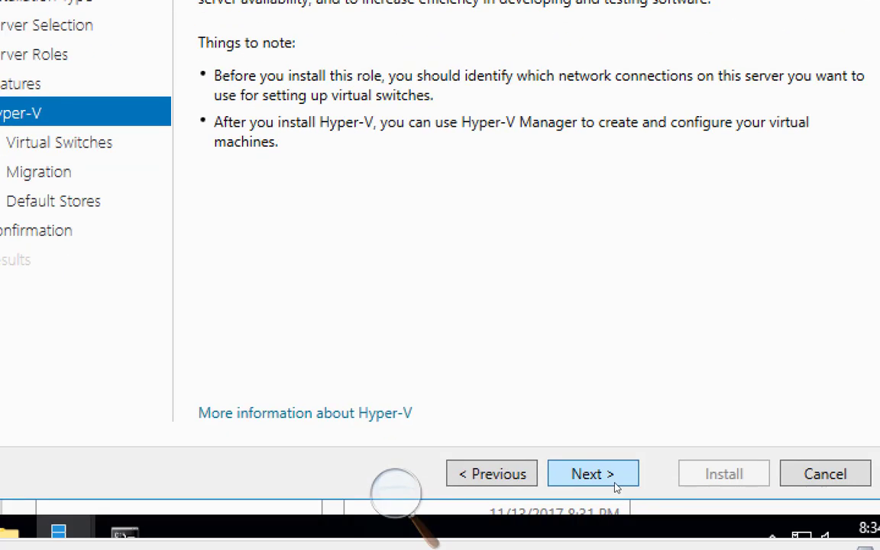
click(617, 486)
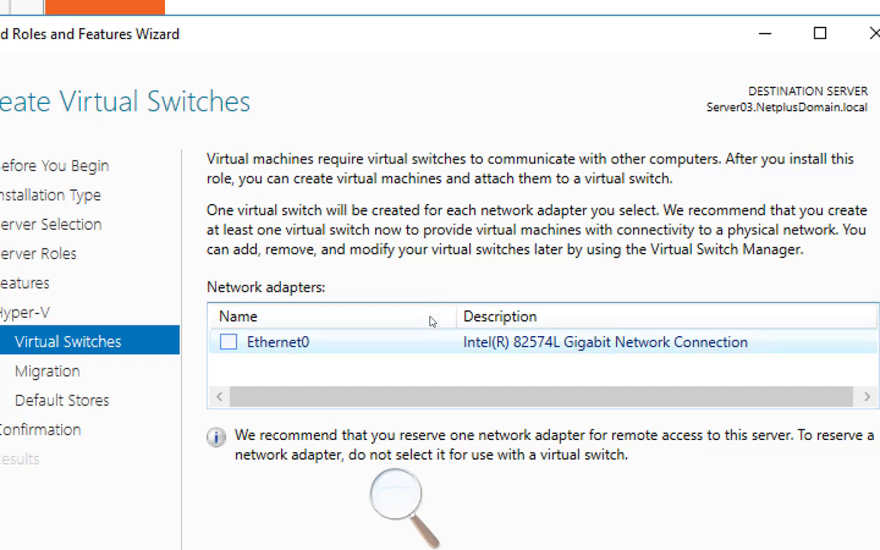
Step: Choose the Ethernet0 adapter for a Hyper-V virtual switch and advance to the Migration page
click(229, 342)
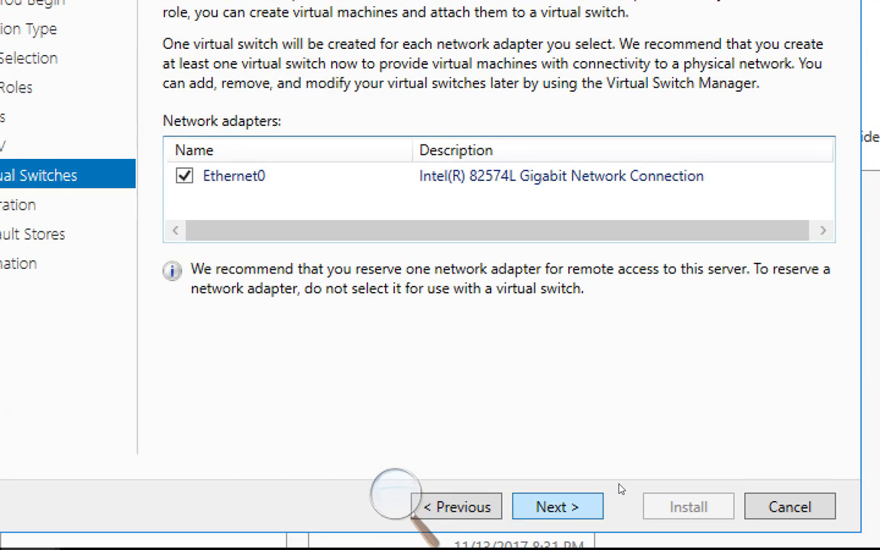
click(558, 506)
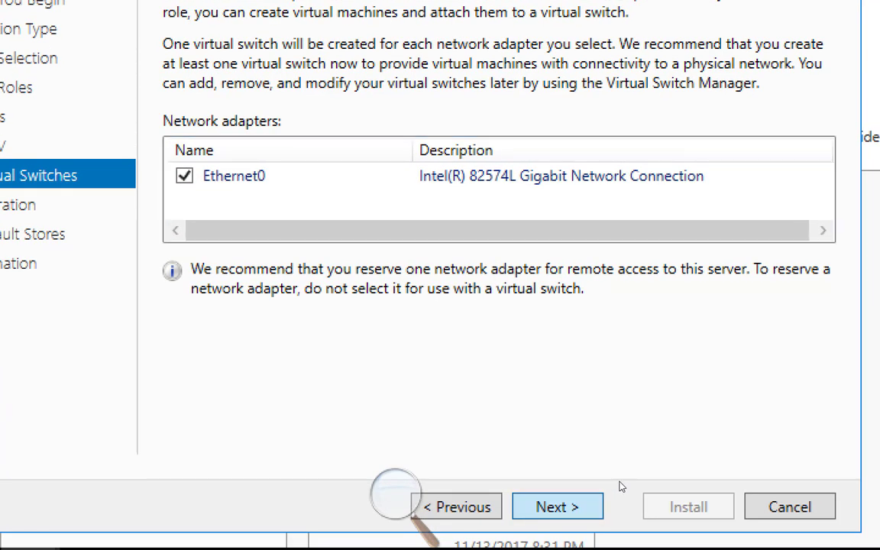
click(458, 507)
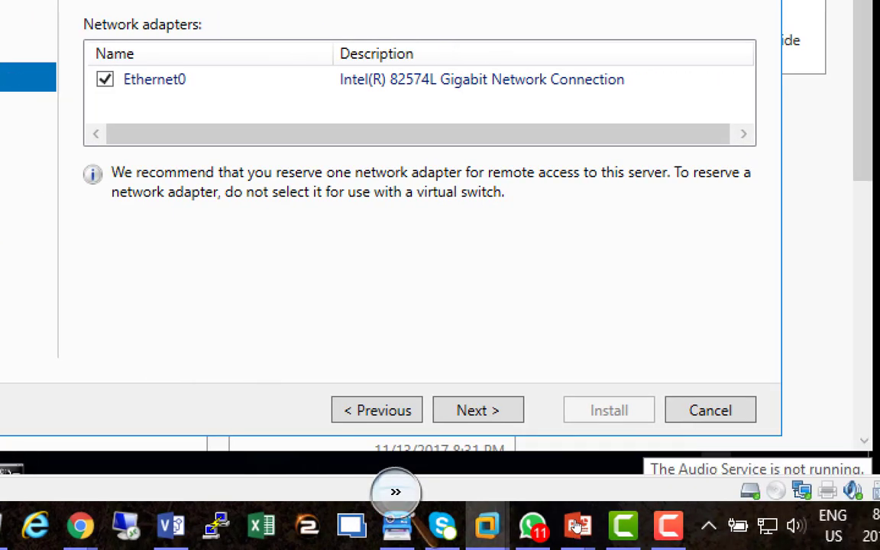
click(395, 492)
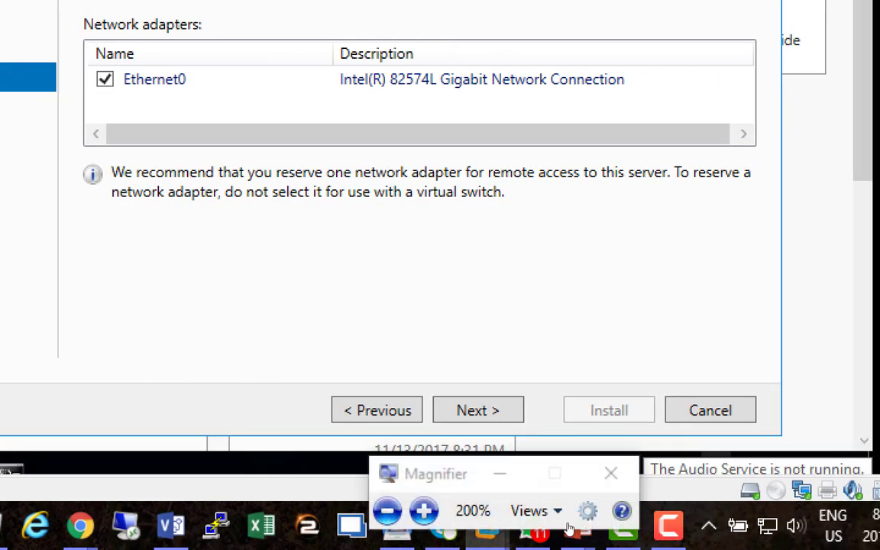
key(super+minus)
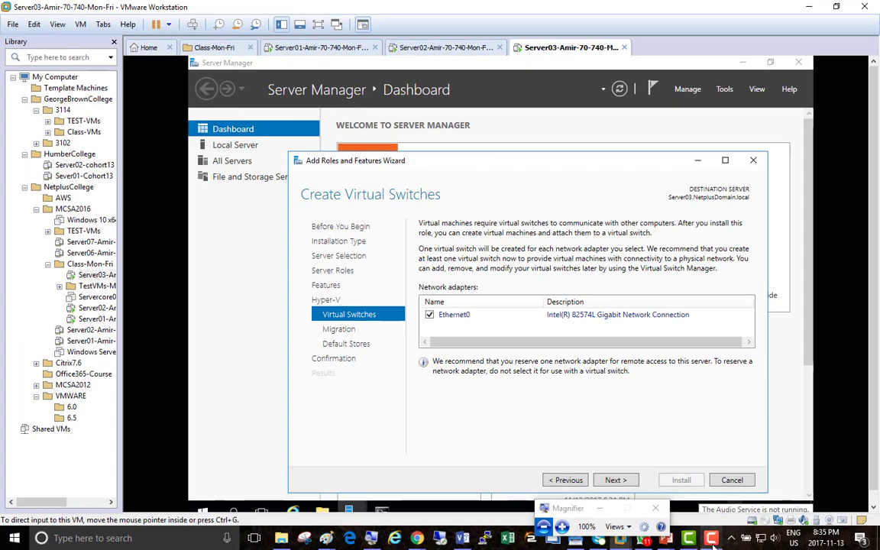
click(713, 539)
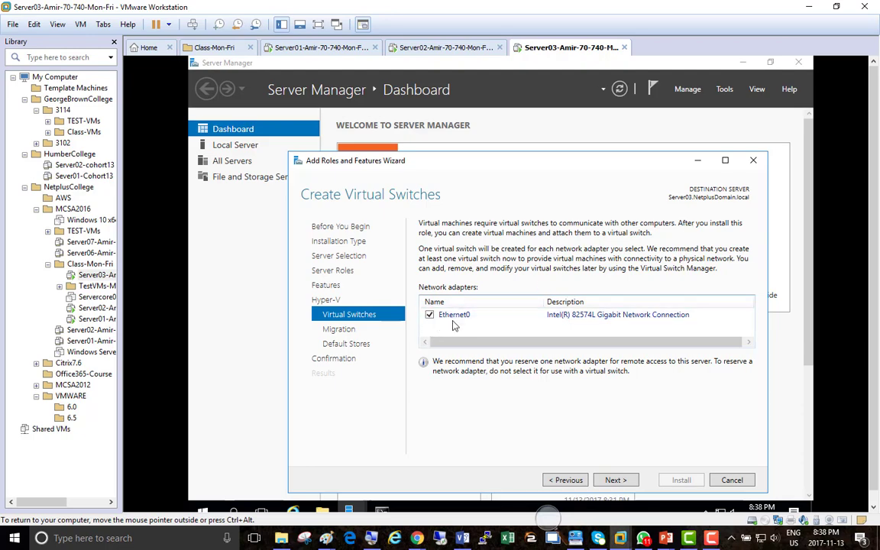
click(548, 518)
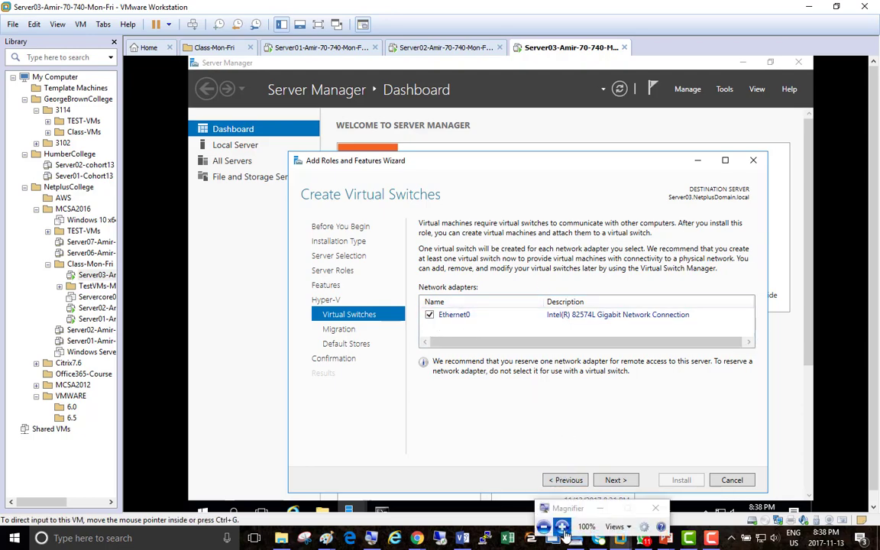
click(562, 526)
click(562, 526)
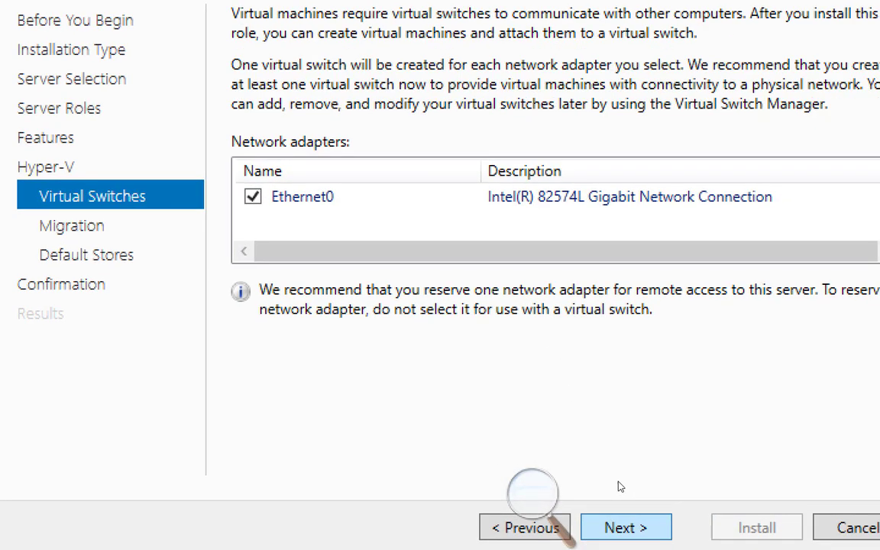
key(Return)
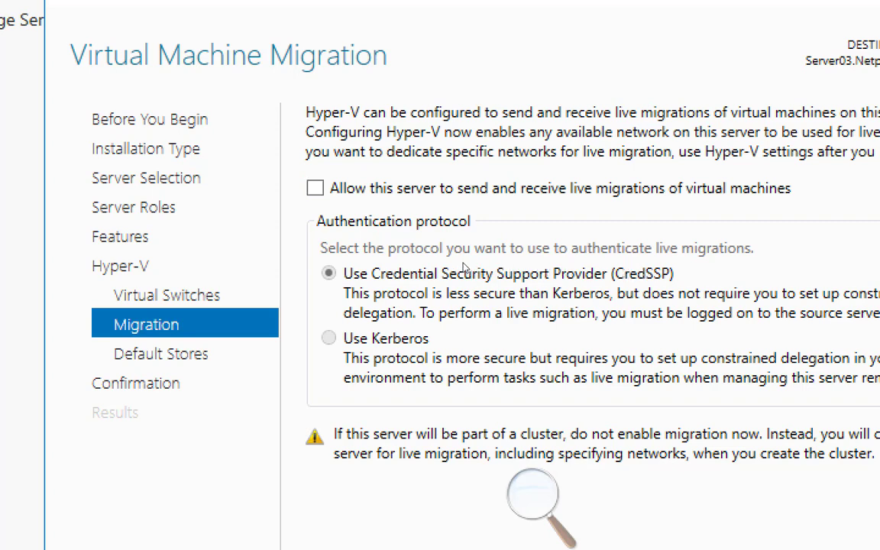
Step: Enable sending and receiving live migrations on Server03 using Kerberos authentication
click(315, 188)
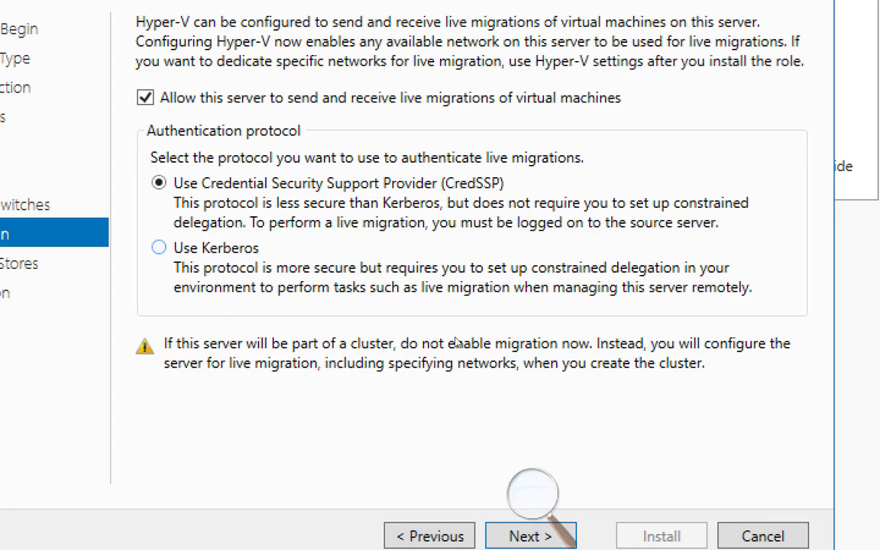
click(159, 248)
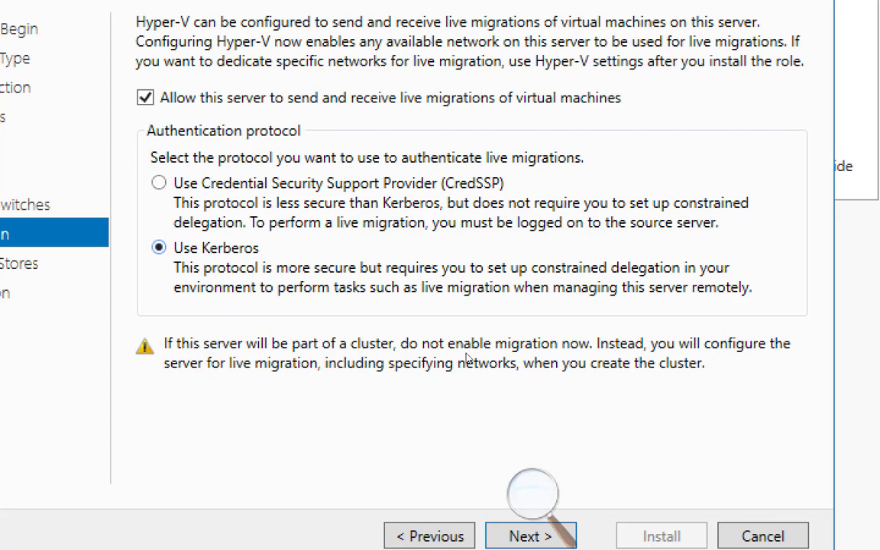
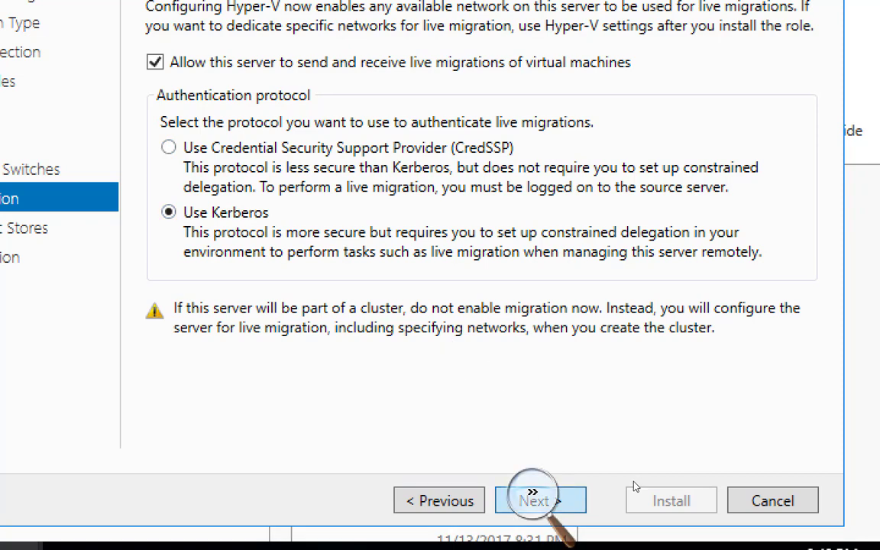
Step: Return the Hyper-V wizard to the live migration page, restore normal magnification, and switch to Paint
click(547, 500)
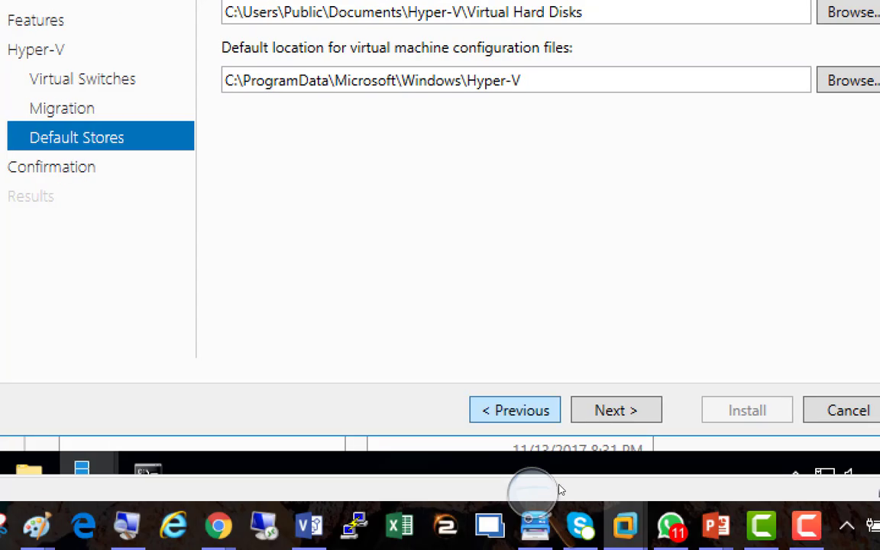
click(506, 409)
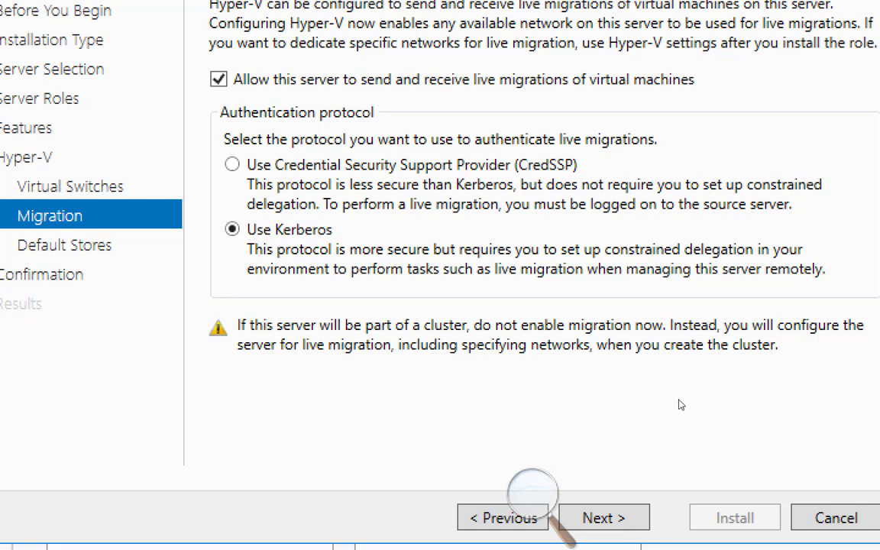
click(535, 489)
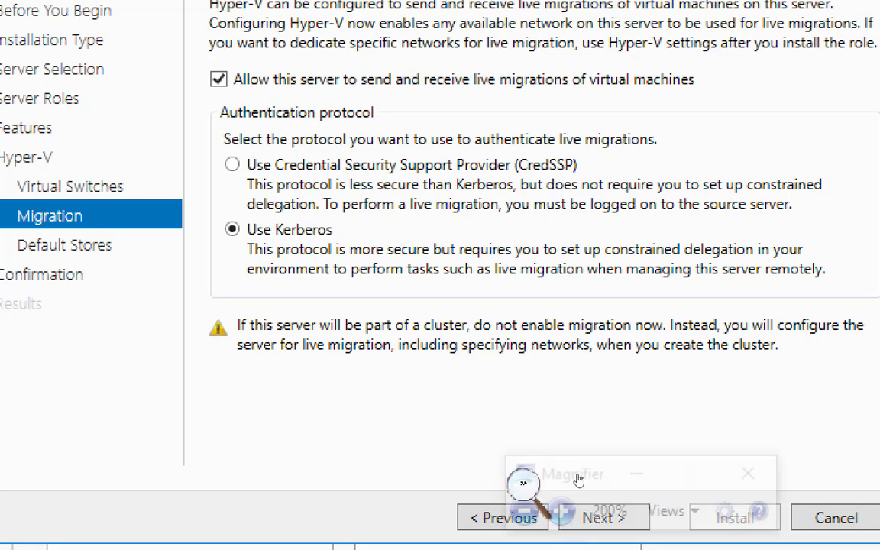
key(super+minus)
key(super+minus)
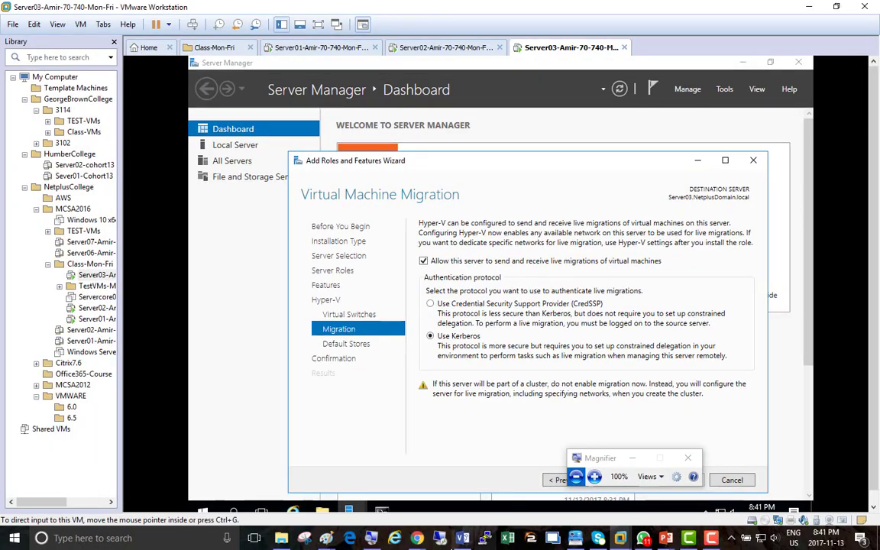
mouse_move(371, 538)
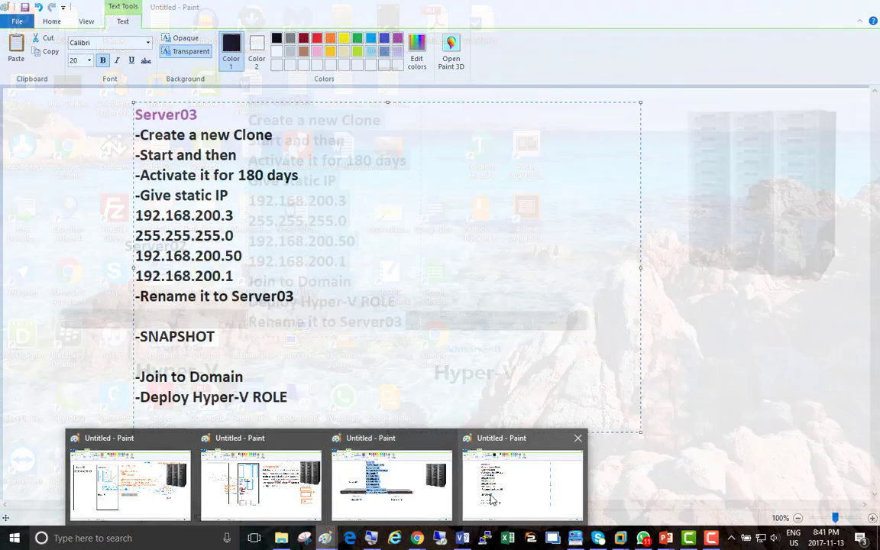
click(496, 494)
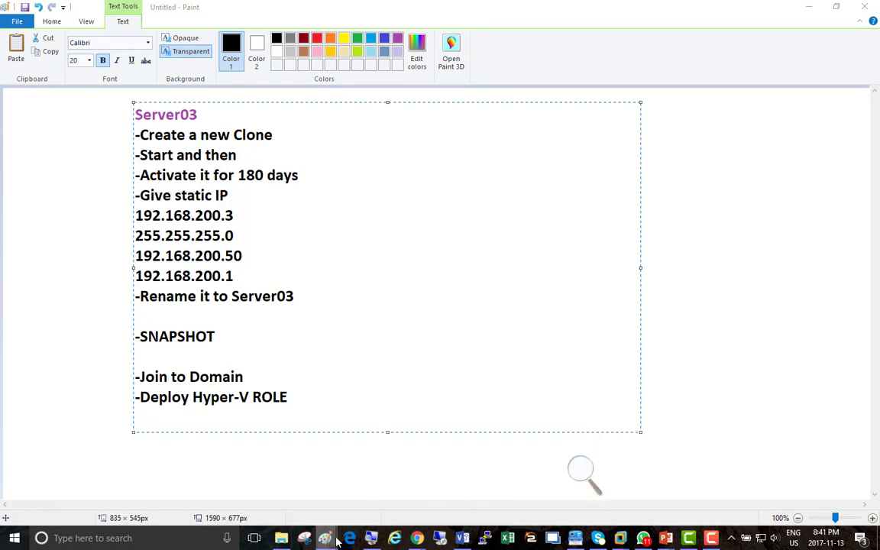
Step: Open a new blank Paint picture and draw two tall side-by-side rectangles for the hosts
right_click(325, 538)
click(361, 475)
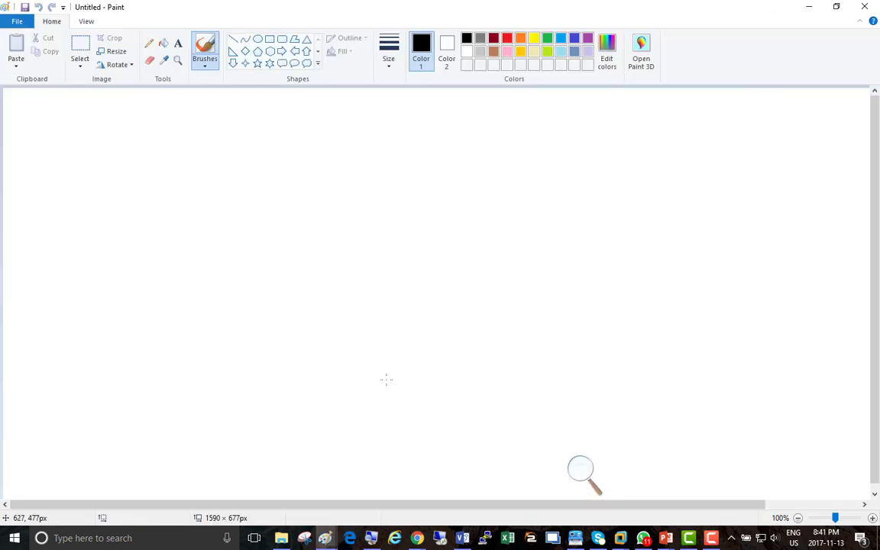
click(270, 39)
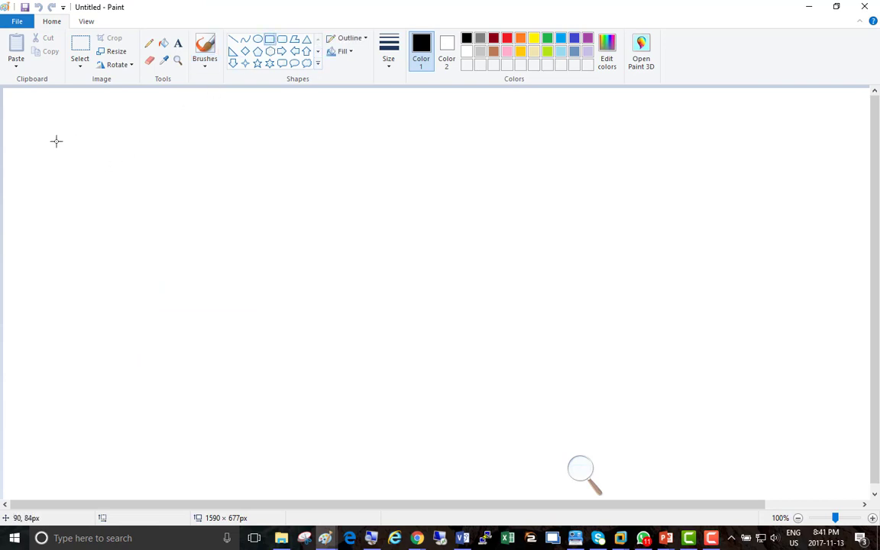
drag(58, 126, 207, 432)
mouse_move(238, 129)
mouse_down()
mouse_move(373, 427)
mouse_move(398, 432)
mouse_up()
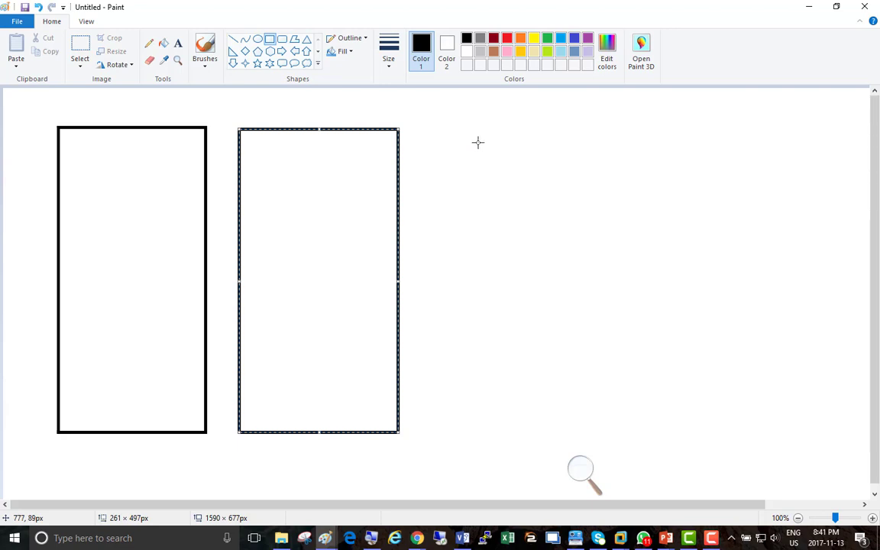
Step: Type the heading 'Without Cluster' at the canvas's top right and widen its text box
click(178, 44)
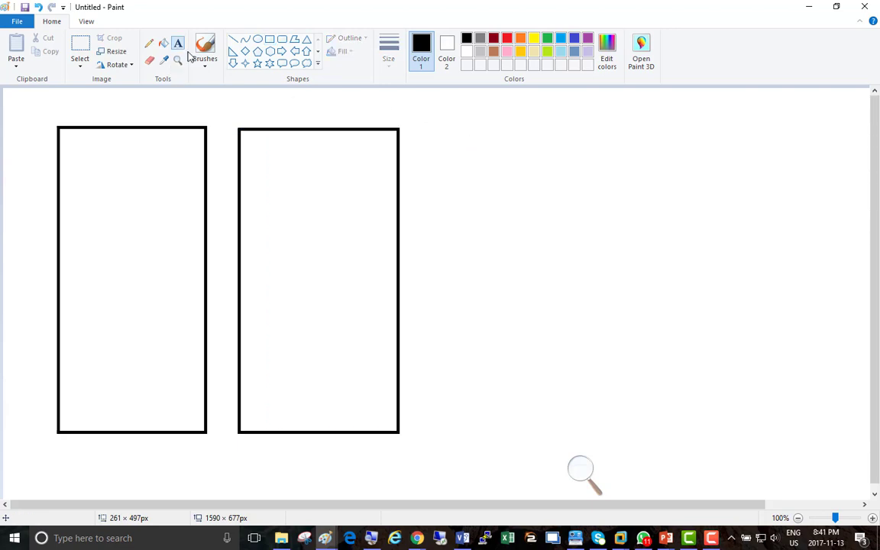
click(495, 98)
text(Without)
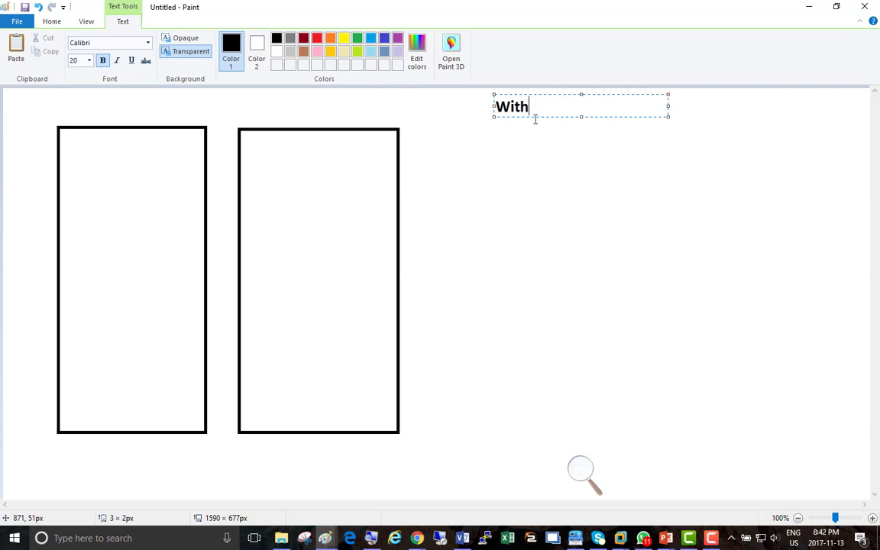
key(BackSpace)
key(BackSpace)
key(BackSpace)
key(BackSpace)
key(BackSpace)
key(BackSpace)
key(BackSpace)
text(Without Cluster)
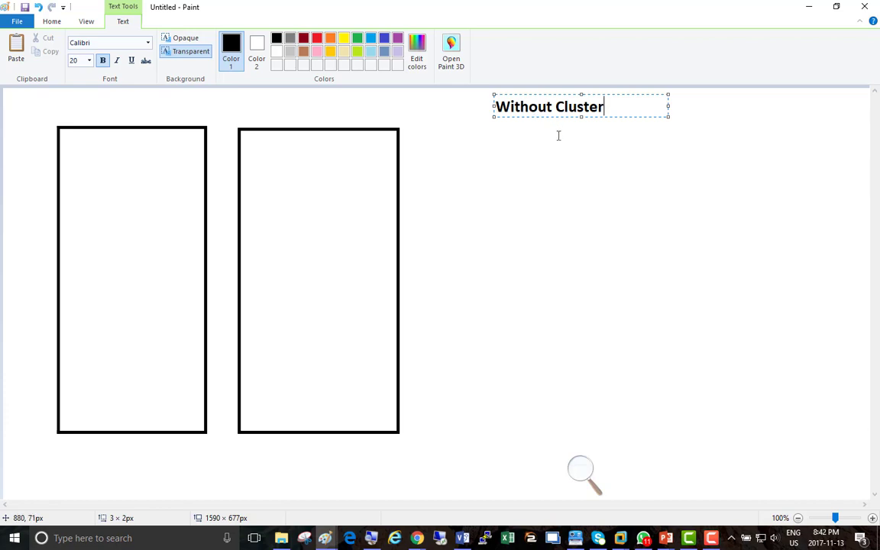
drag(669, 106, 730, 107)
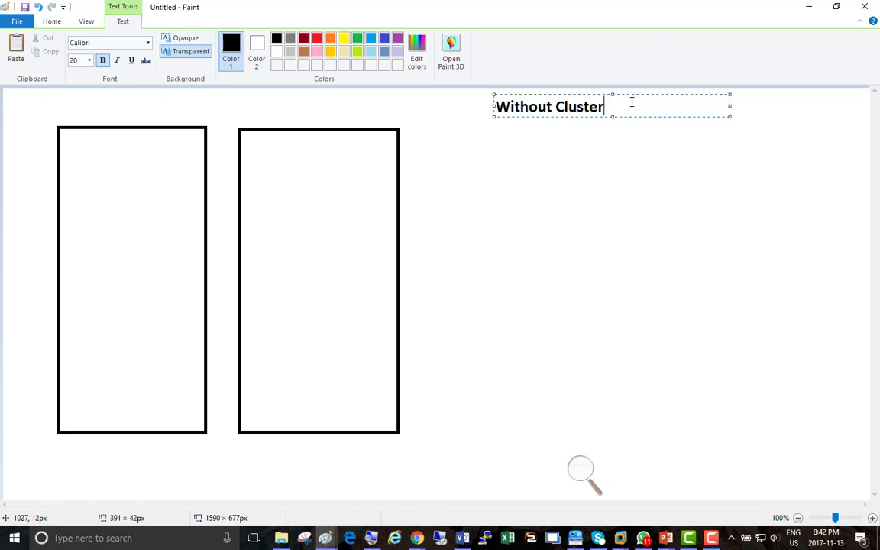
Step: Change the heading to 'Live Migration Without Cluster' and add a 'Live Migration with Cluster' line below
click(498, 109)
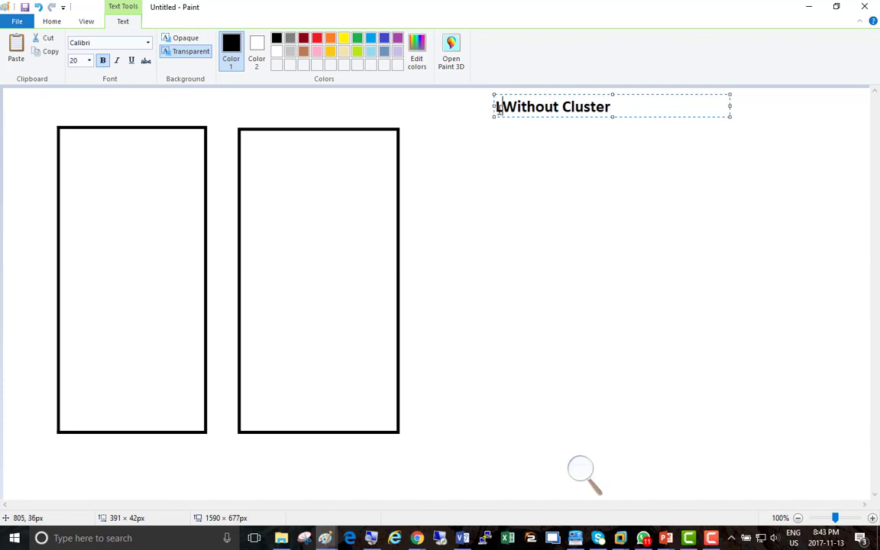
text(Live Migration)
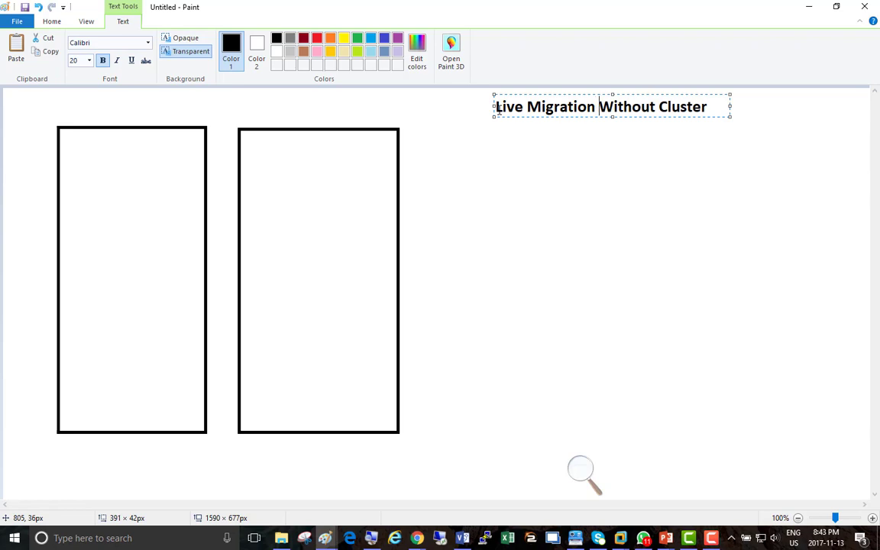
key(Right)
key(Right)
key(Right)
key(Right)
key(Right)
key(Right)
key(Right)
key(Right)
key(Right)
key(Right)
key(Right)
key(Right)
key(Right)
key(Right)
key(Return)
key(Return)
text(Live)
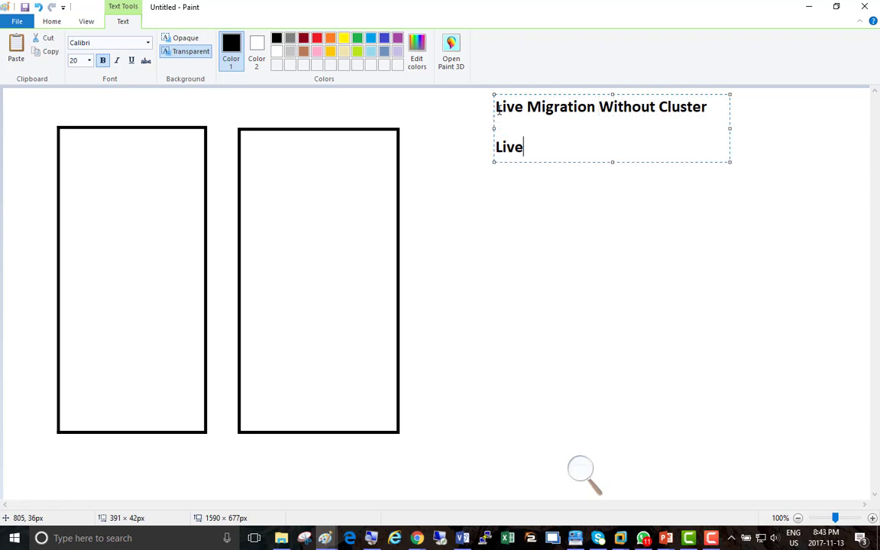
text( Migration)
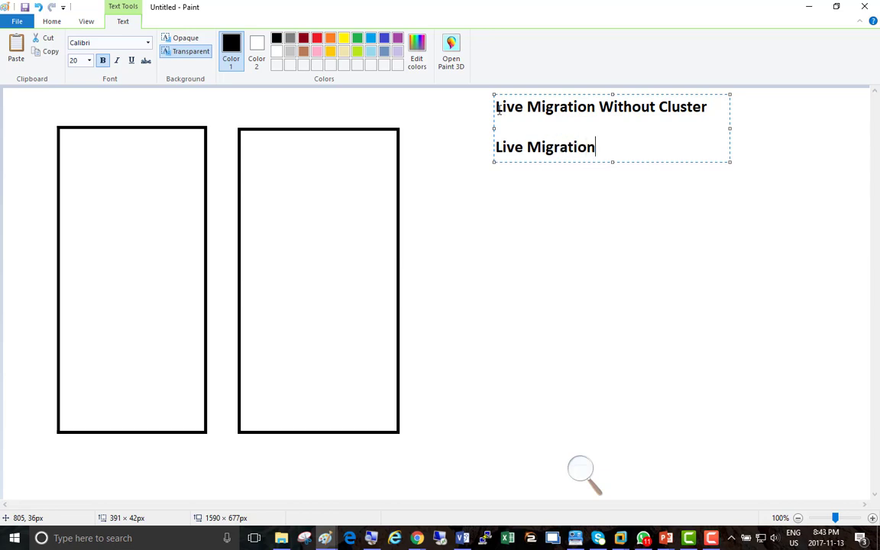
text( with Cluster)
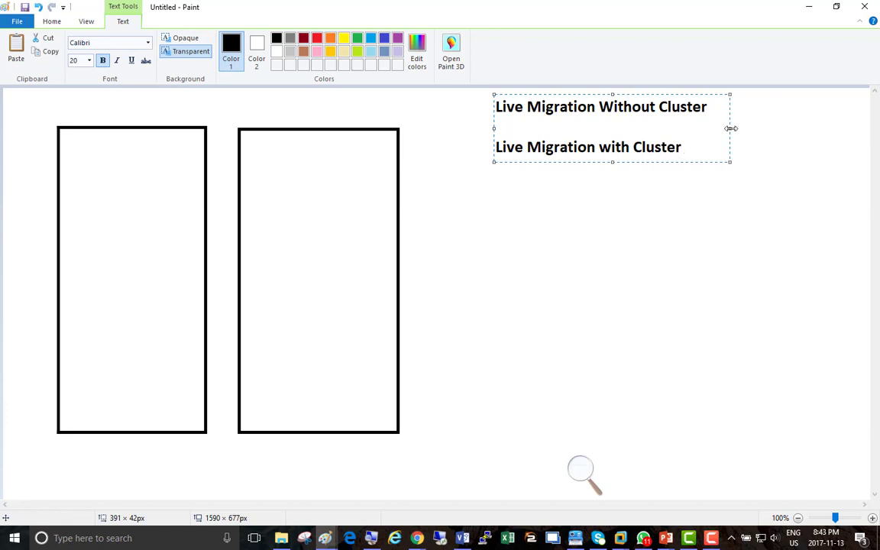
drag(730, 128, 796, 128)
Step: Add the bullet '- We will be using local disks of our Hyper-Vs' under the first heading
drag(709, 107, 495, 107)
click(724, 106)
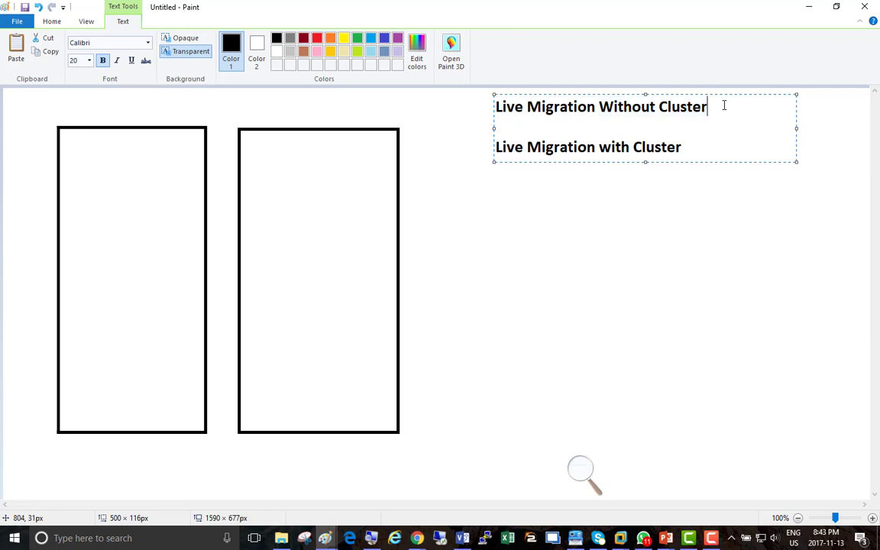
key(Return)
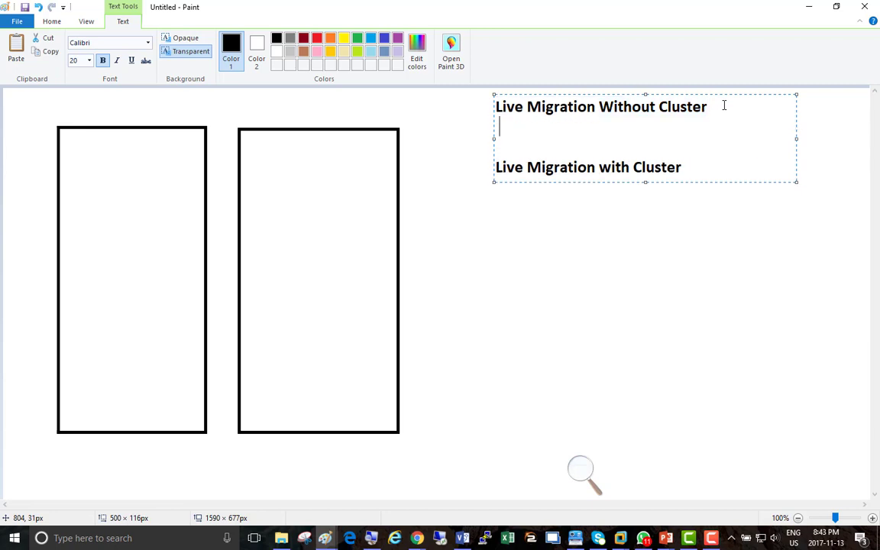
text(- We will )
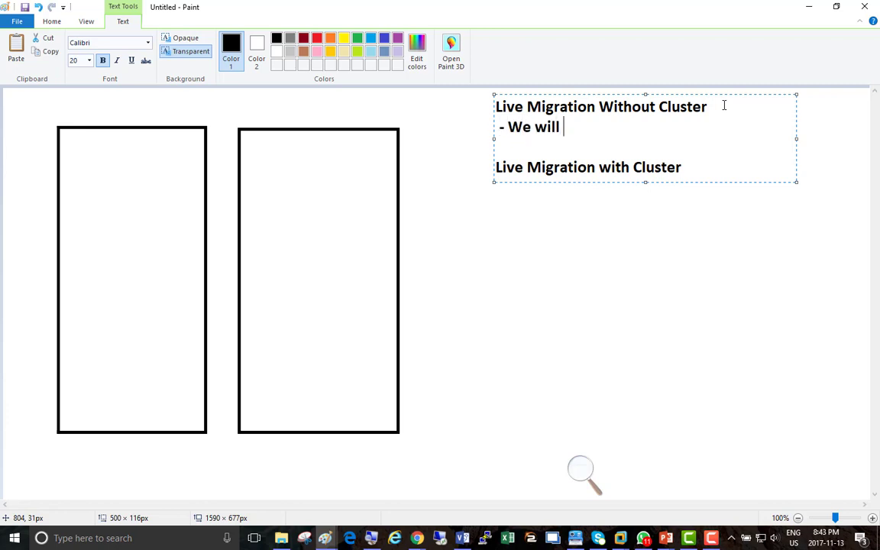
text(be using local)
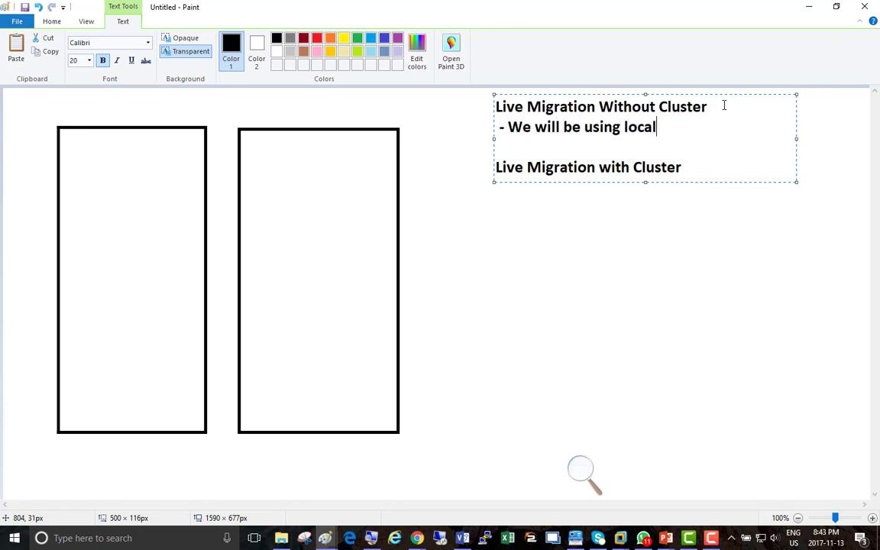
text( disks of our Hyper-Vs)
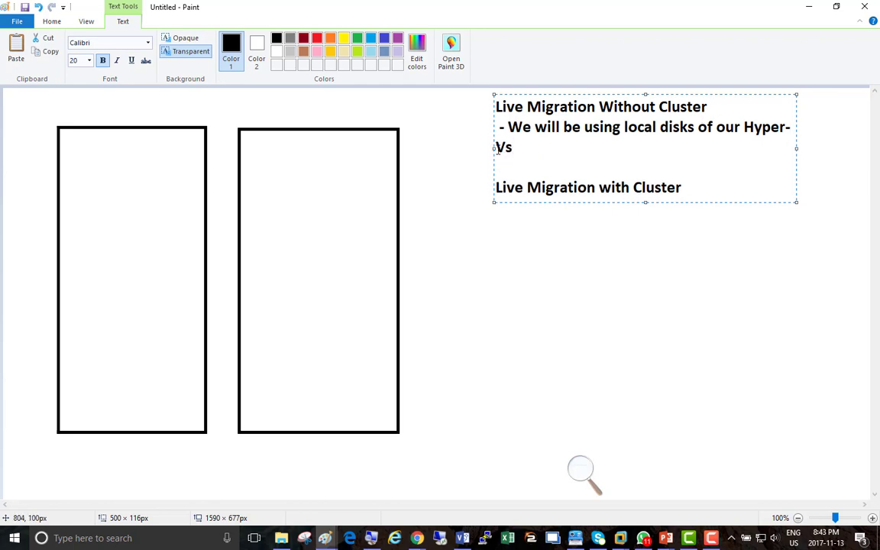
drag(493, 148, 421, 150)
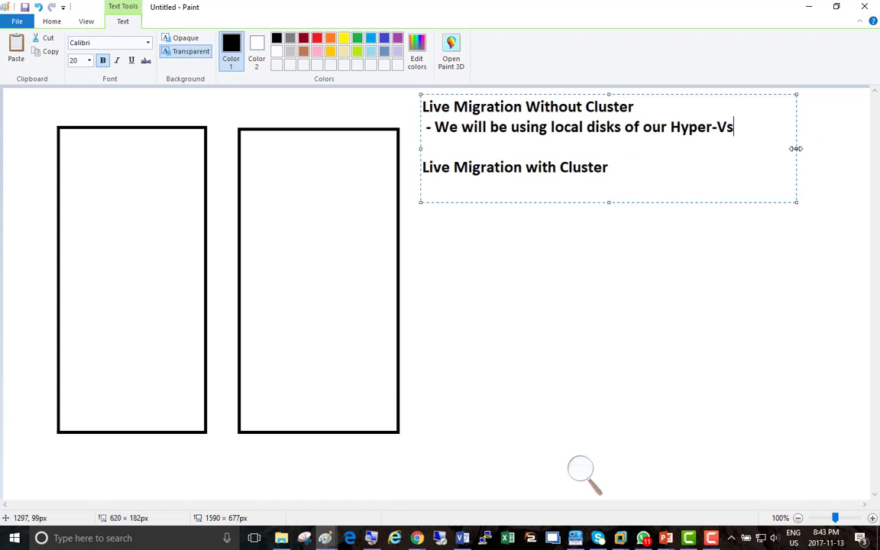
Step: Add a bullet on Virtual machine and Storage migration, listing .vhdx, memory and snapshot files after Storage
drag(795, 148, 853, 137)
key(Return)
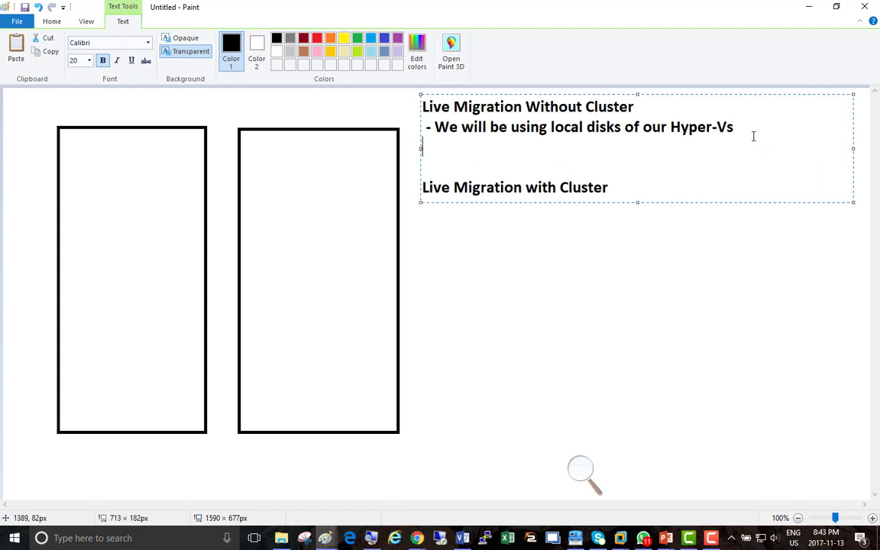
text(- We will do )
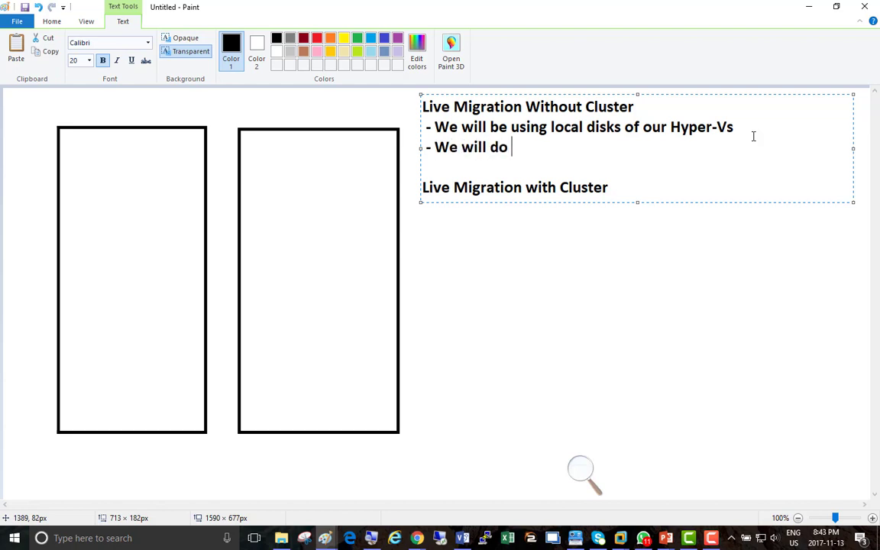
text(Virtual)
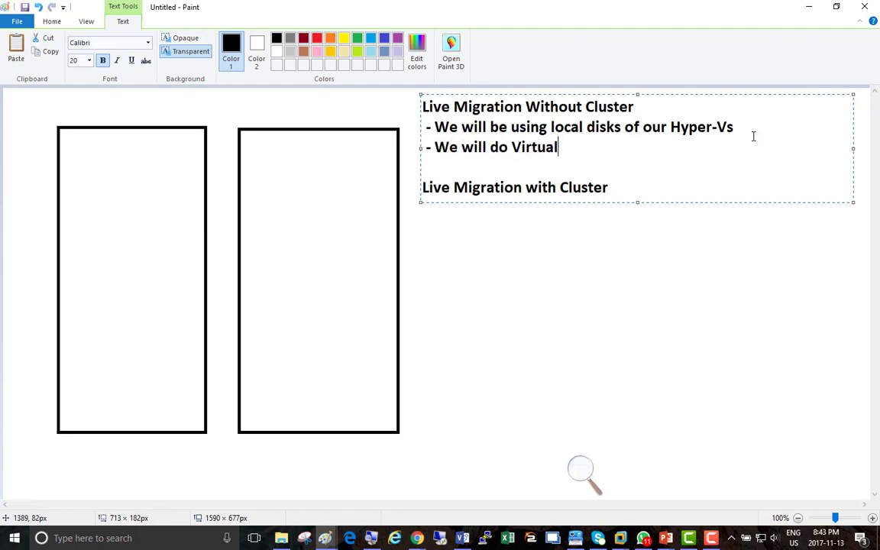
text( machine migra)
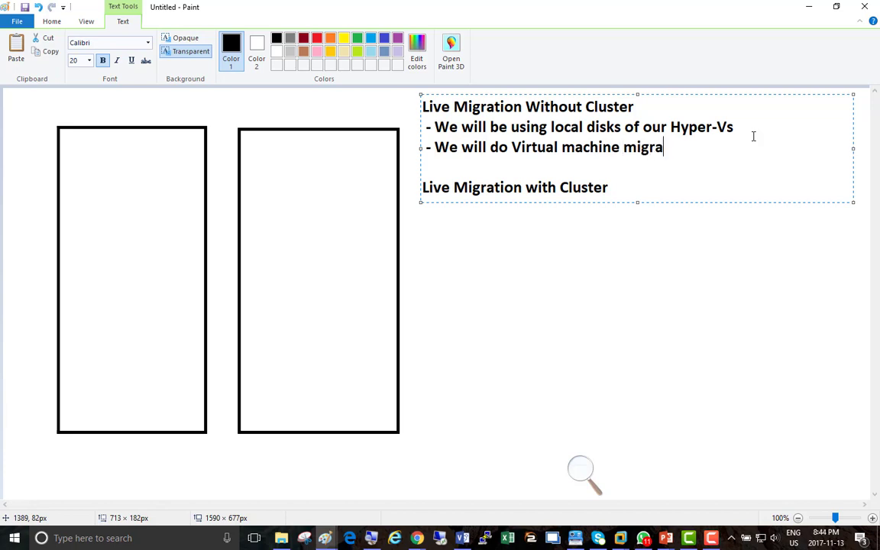
text(tion and a)
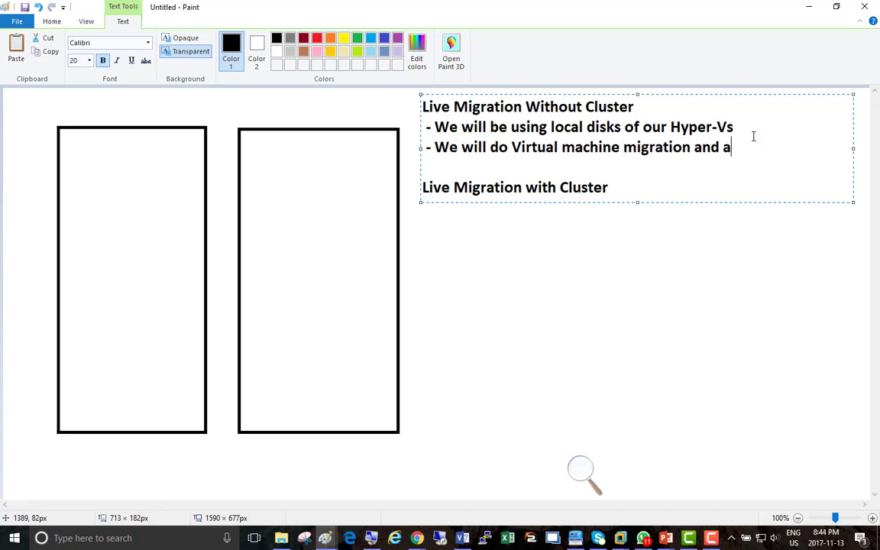
text(lso we will do )
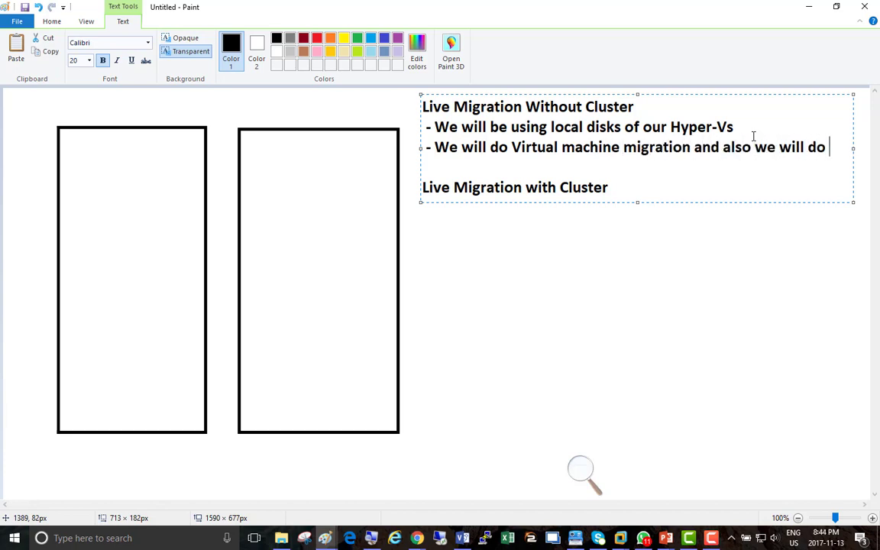
text(Storage mig)
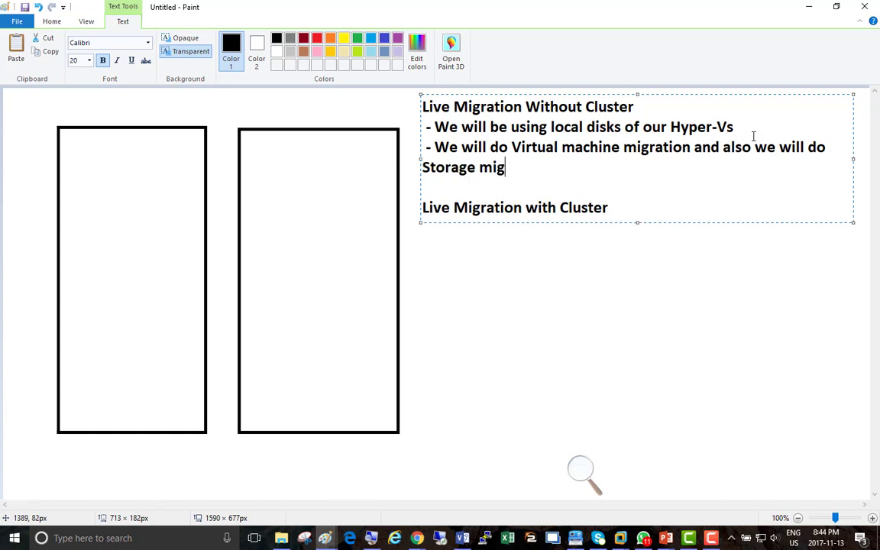
text(ration)
key(Left)
key(Left)
key(Left)
key(Left)
key(Left)
key(Left)
key(Left)
key(Left)
key(Left)
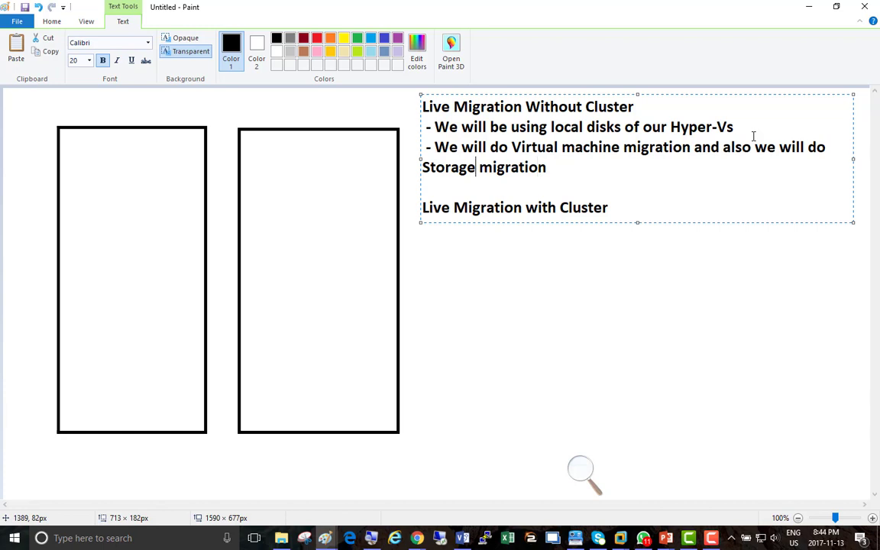
text(()
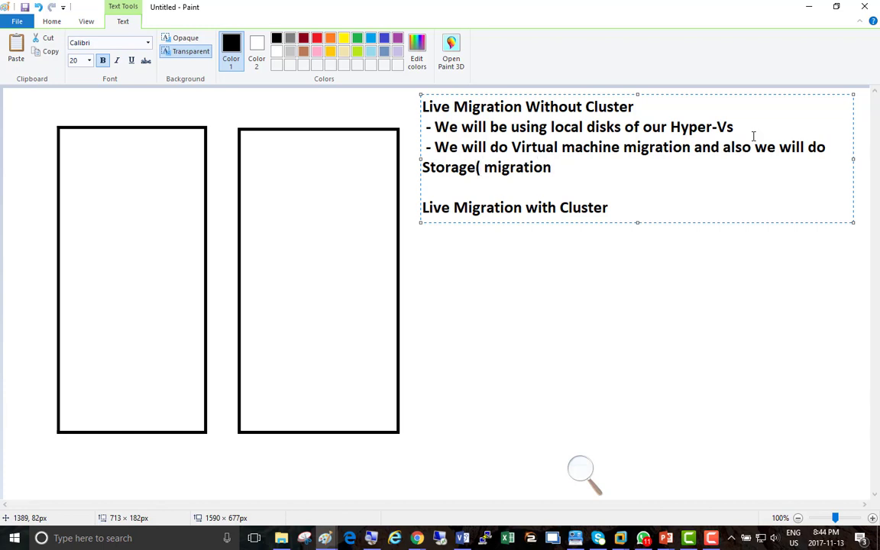
text(Files of a Vir)
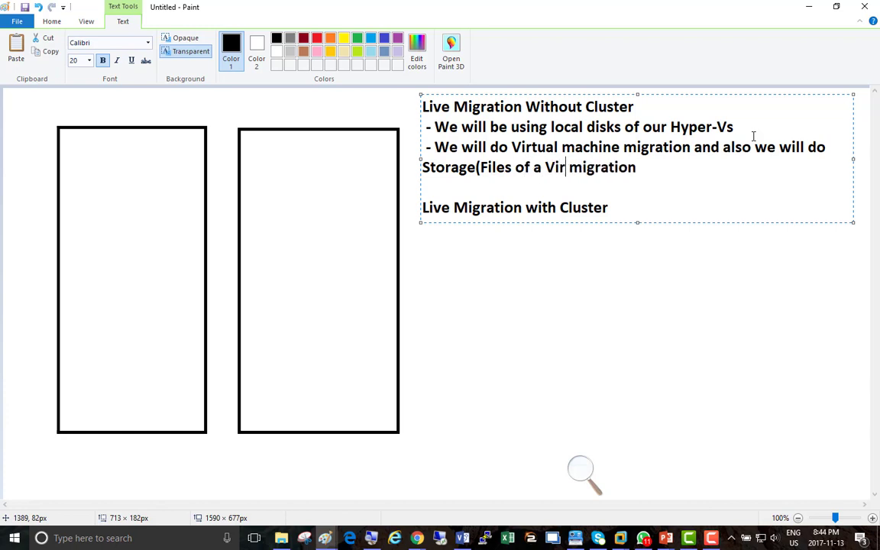
text(tual Machine)
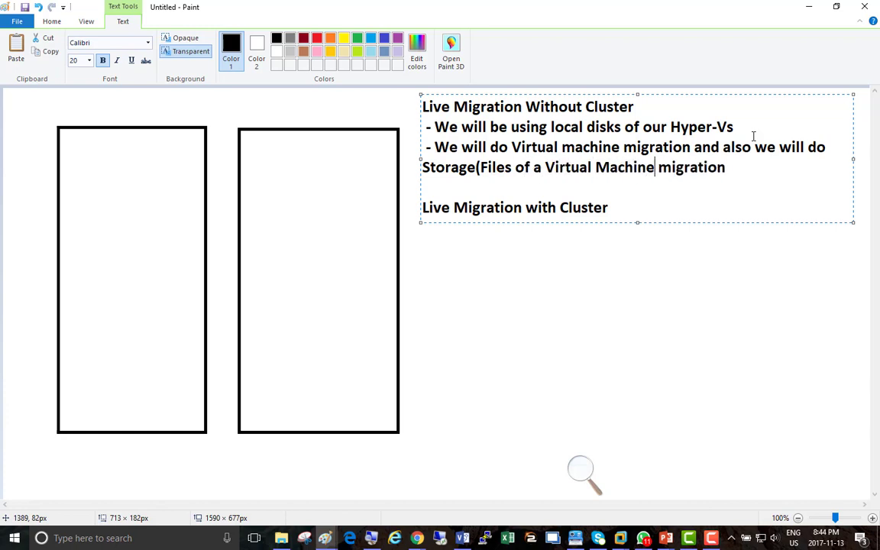
text( i.w.  )
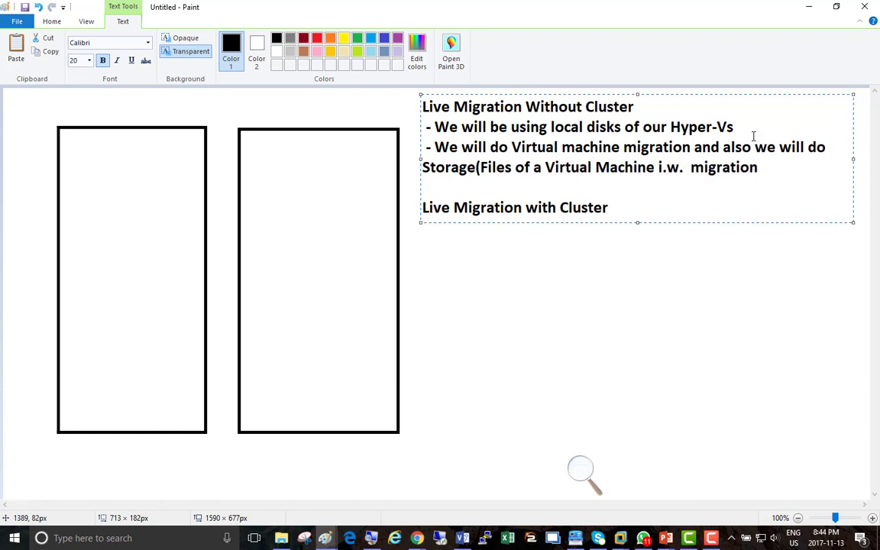
text(.vh)
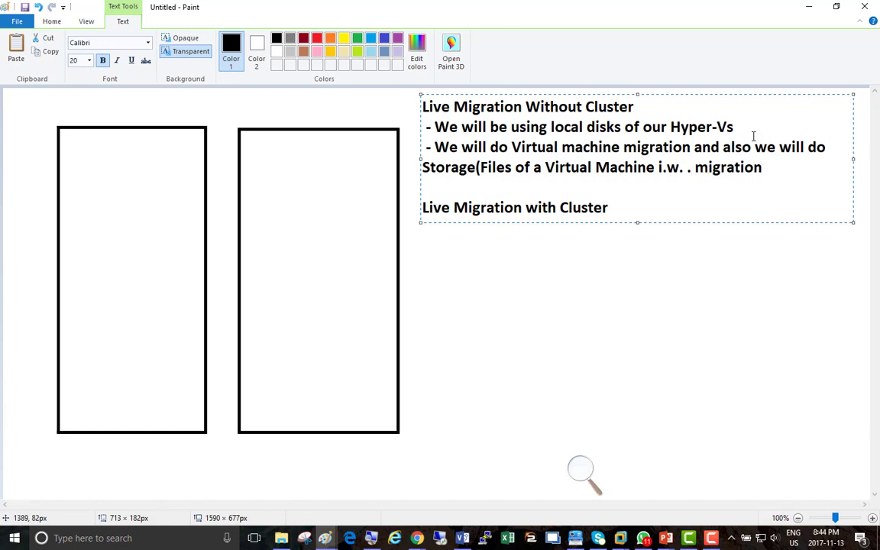
text(dx)
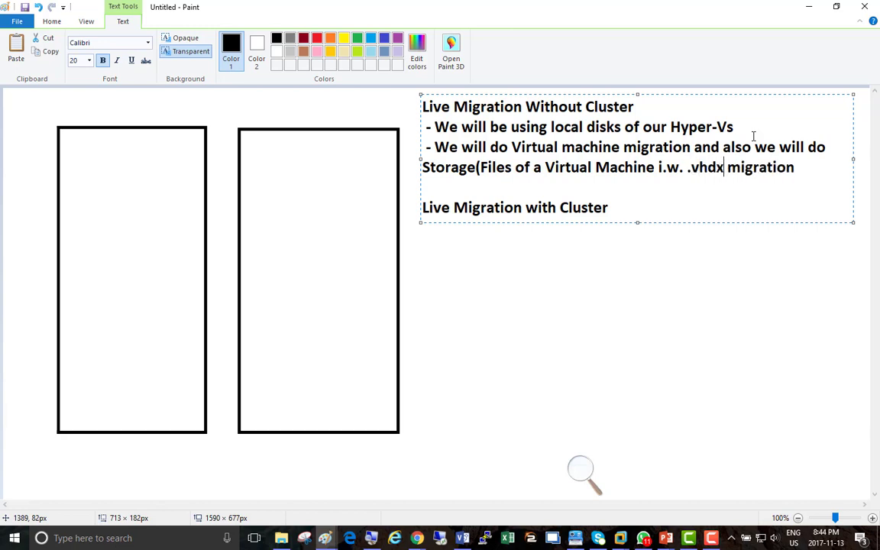
text(, memor)
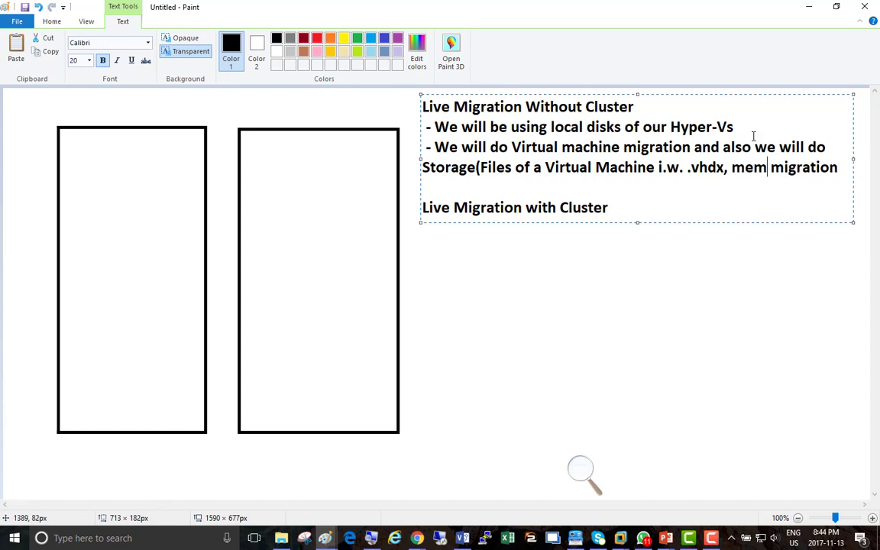
text(y, snap)
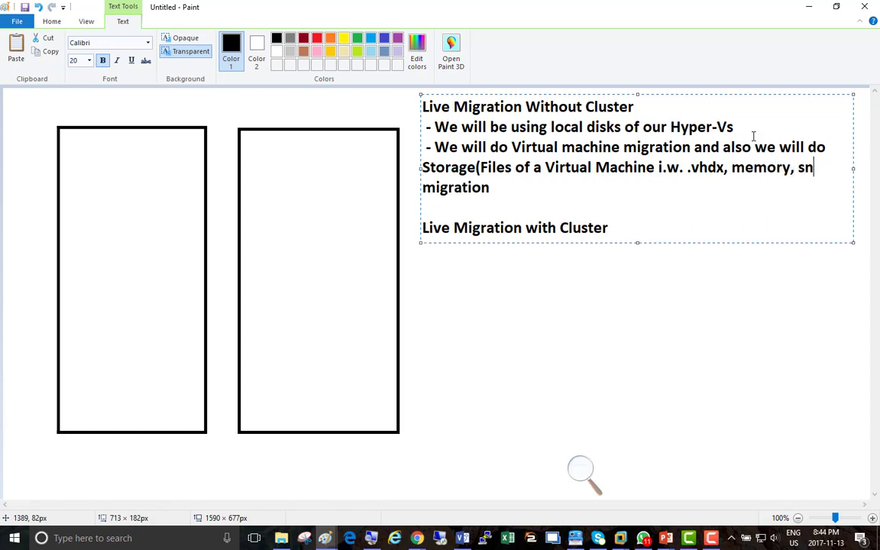
text(shot file)
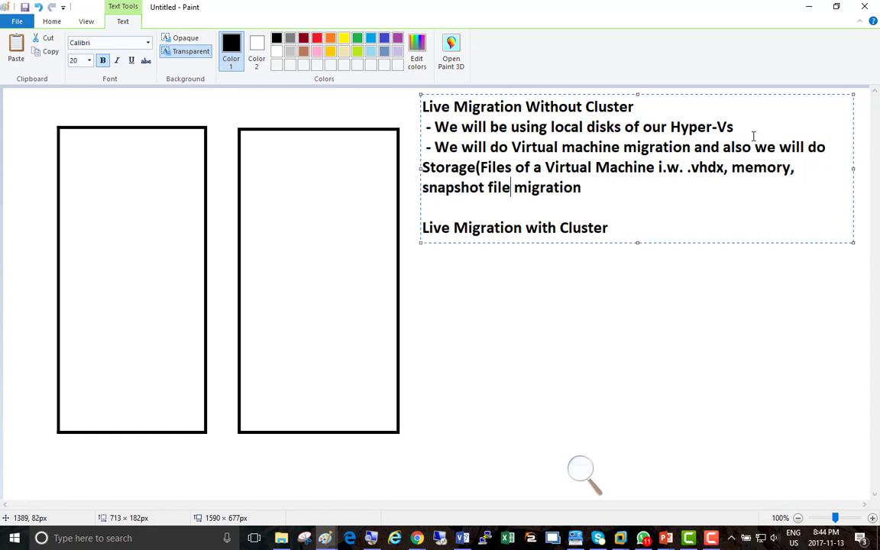
text(s))
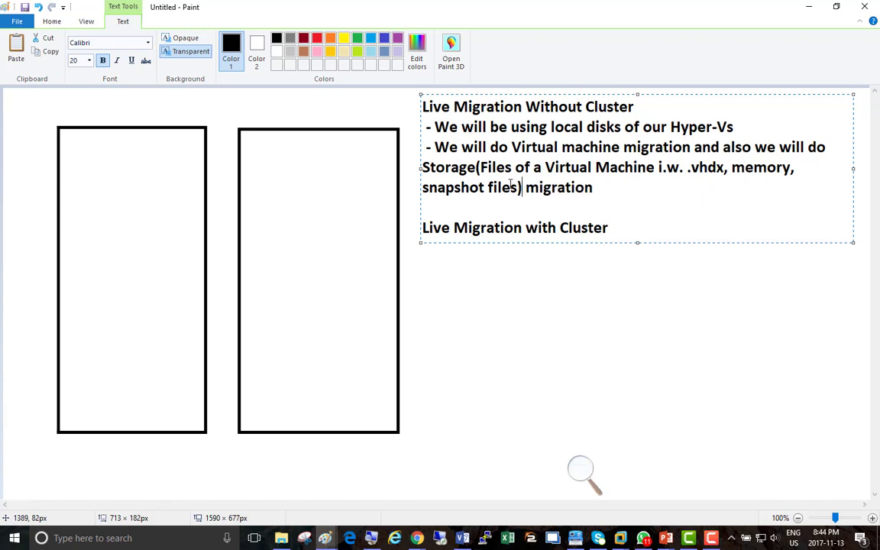
Step: Colour the 'Files of a Virtual Machine i.w. .vhdx, memory, snapshot files' text purple
drag(479, 168, 518, 188)
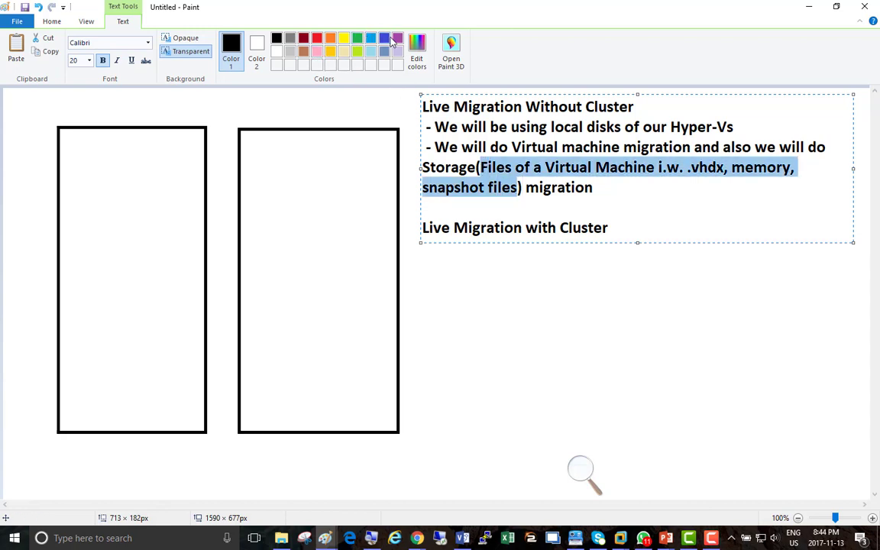
click(397, 43)
click(506, 187)
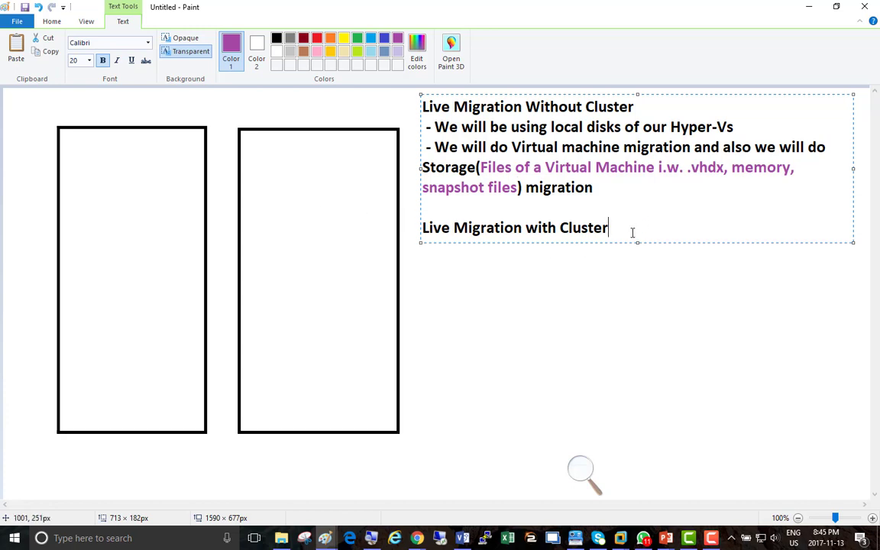
Step: Add '- VMs use SAN as well' and '- VM storage files are placed on LUNs in SAN' bullets
key(Return)
text(- VM)
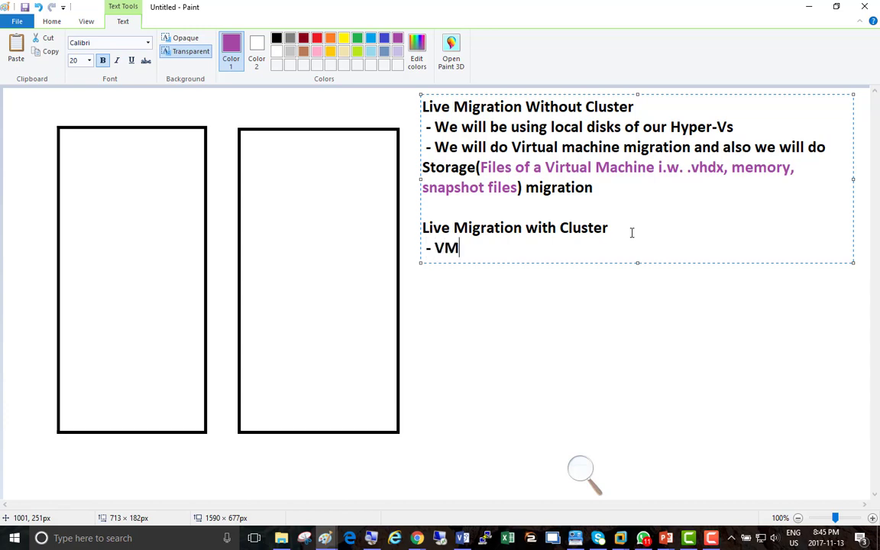
text(s use SA)
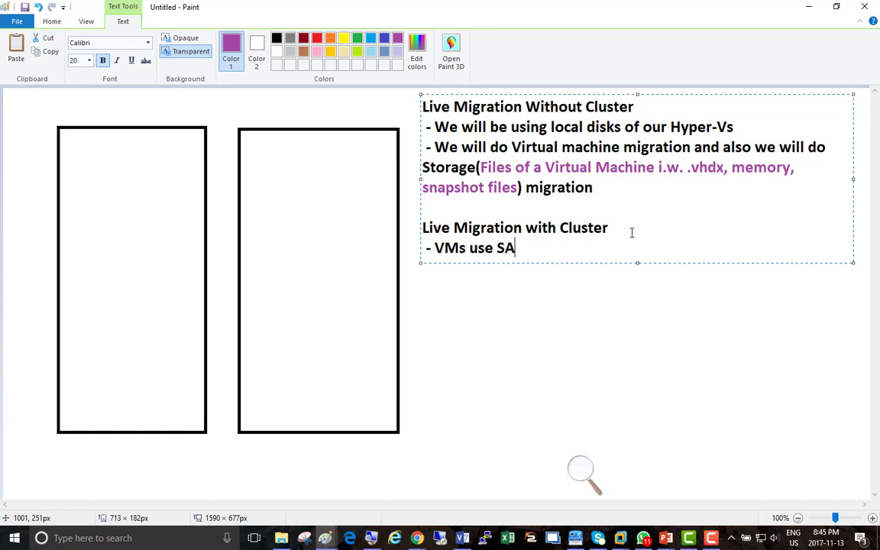
text(N as well)
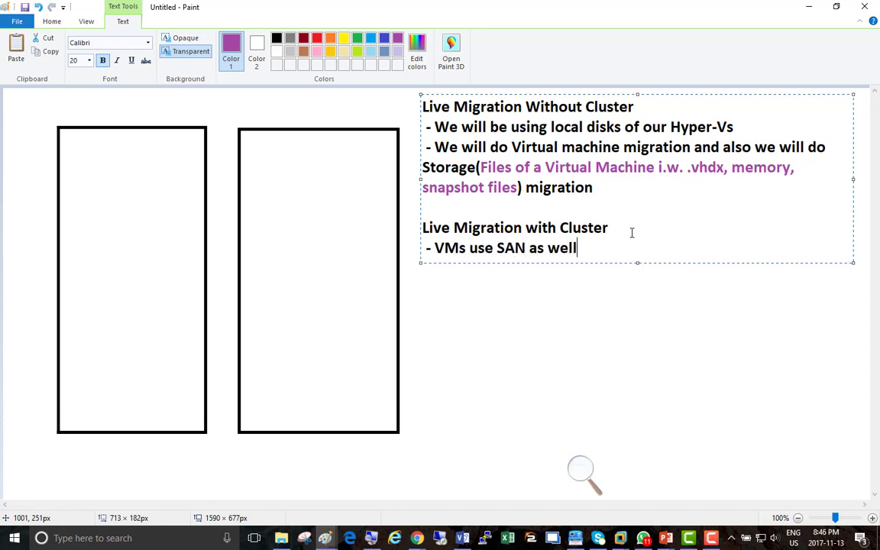
key(Return)
text(- VM )
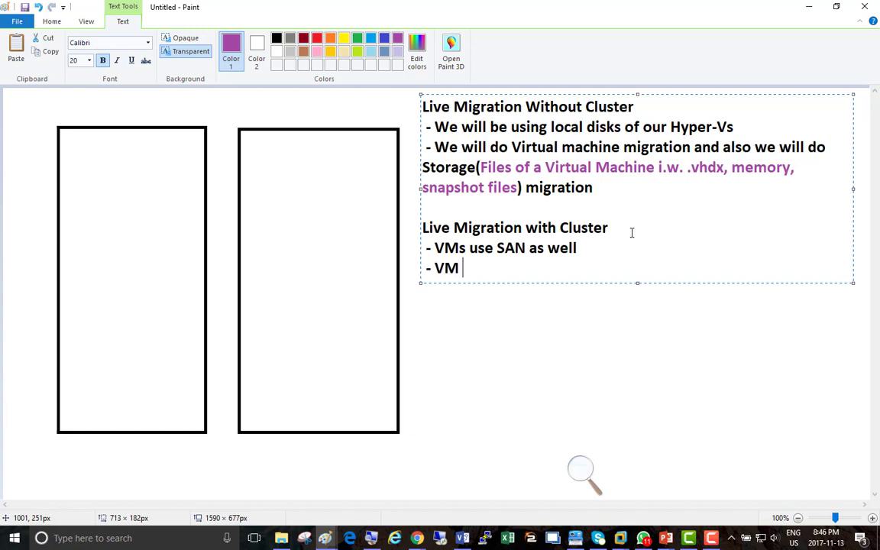
text(storage )
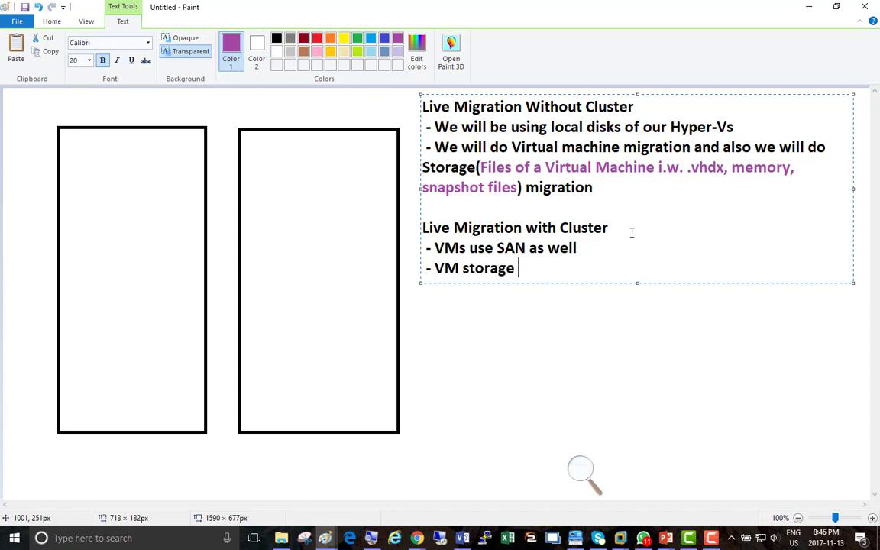
text(files ar eplac)
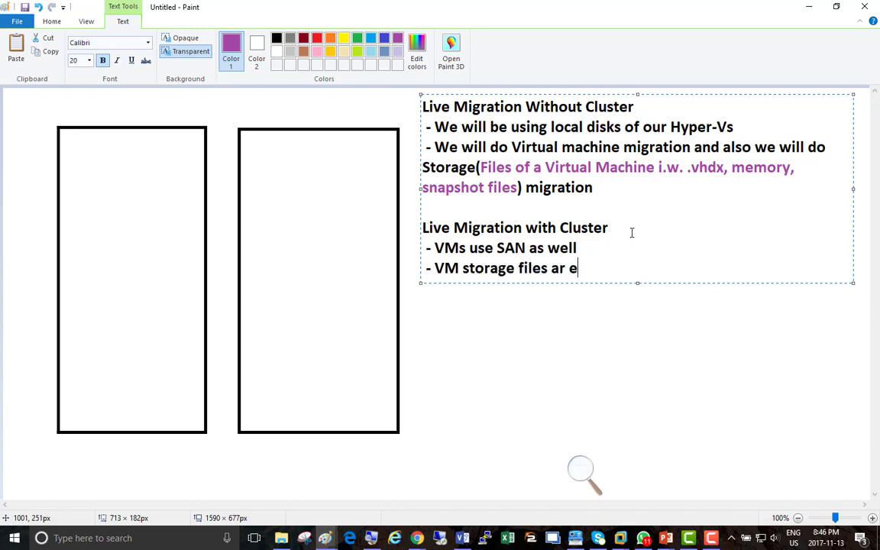
key(BackSpace)
key(BackSpace)
key(BackSpace)
key(BackSpace)
key(BackSpace)
key(BackSpace)
text(e placed)
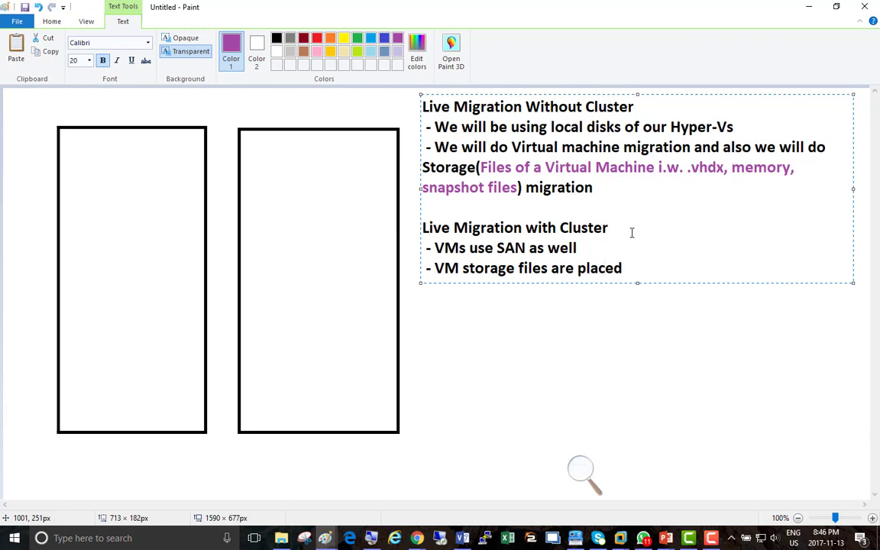
text( on LUNs in SAN)
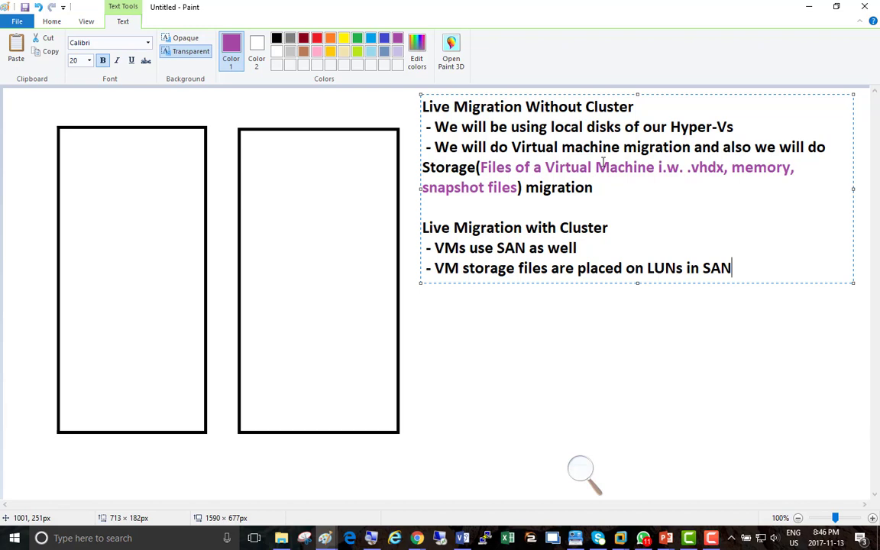
click(131, 210)
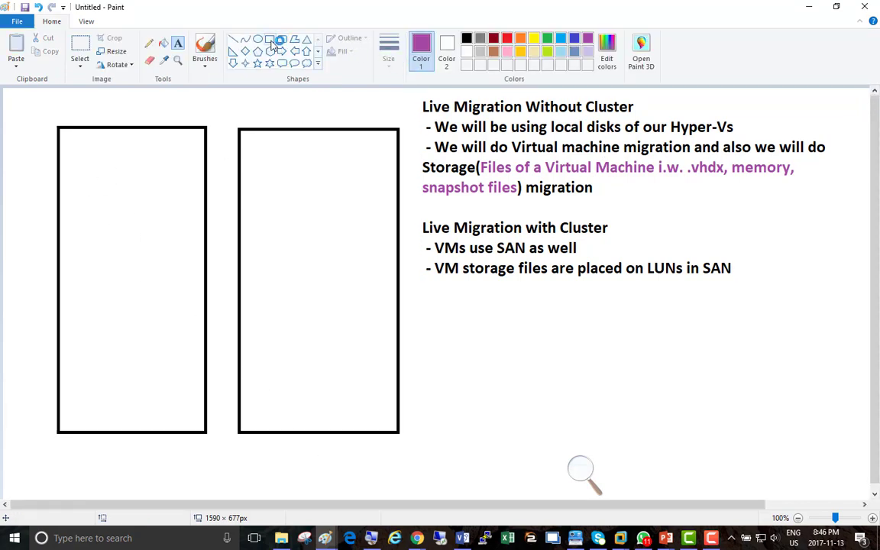
Step: Draw a blue VM rectangle, two dark red boxes at the bottom, and a small blue box in the left host
click(269, 40)
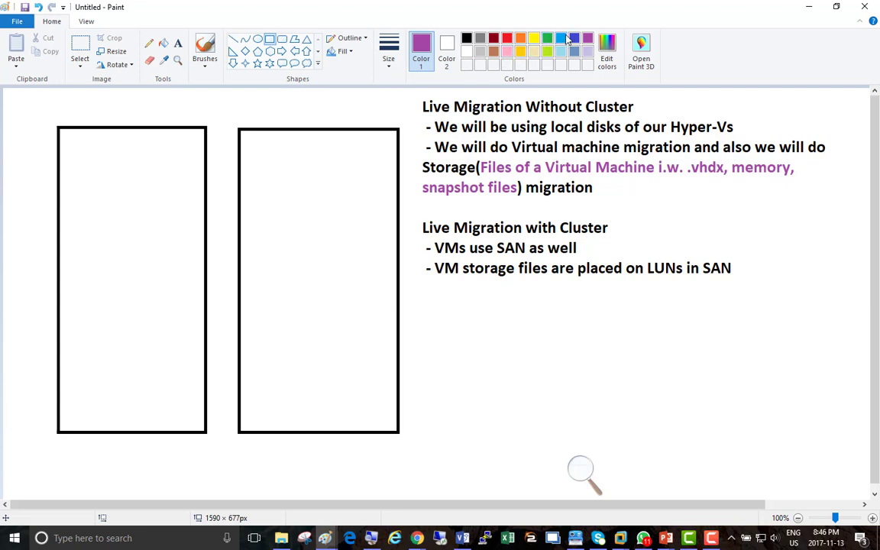
click(562, 38)
drag(76, 150, 129, 260)
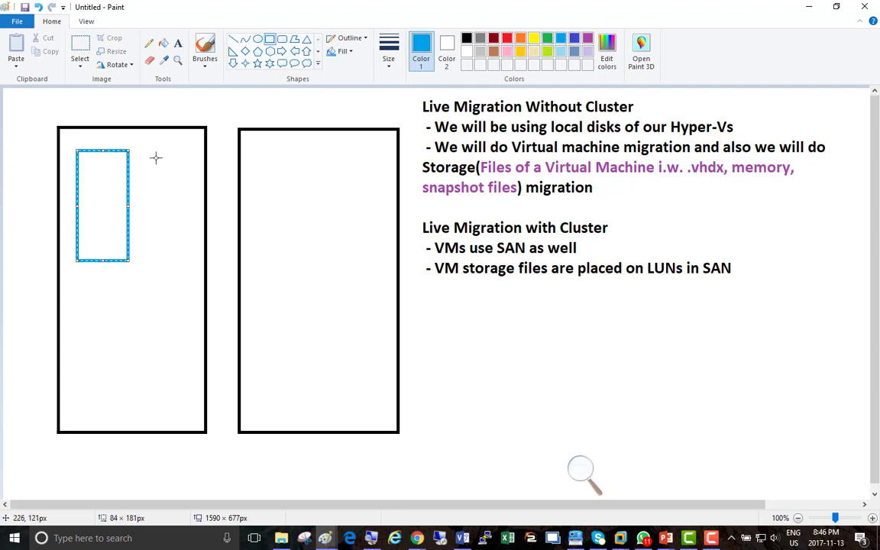
drag(176, 165, 178, 168)
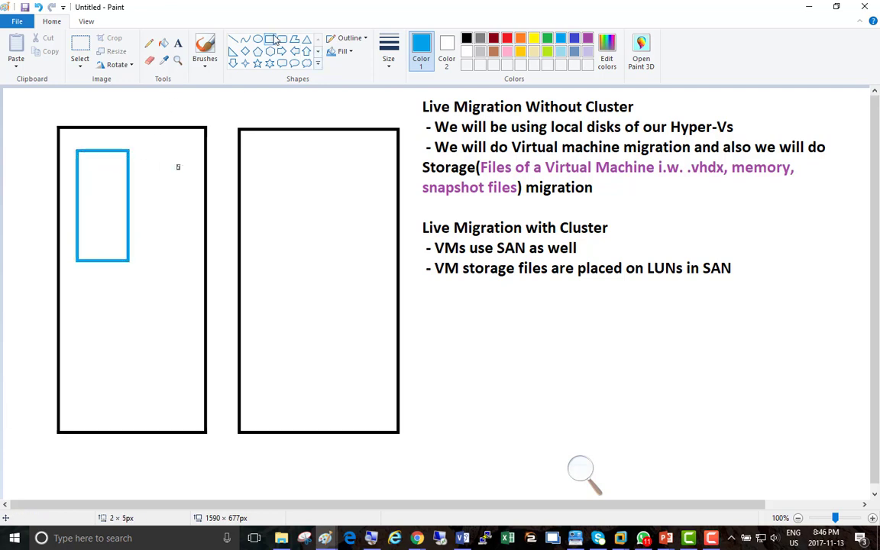
click(494, 37)
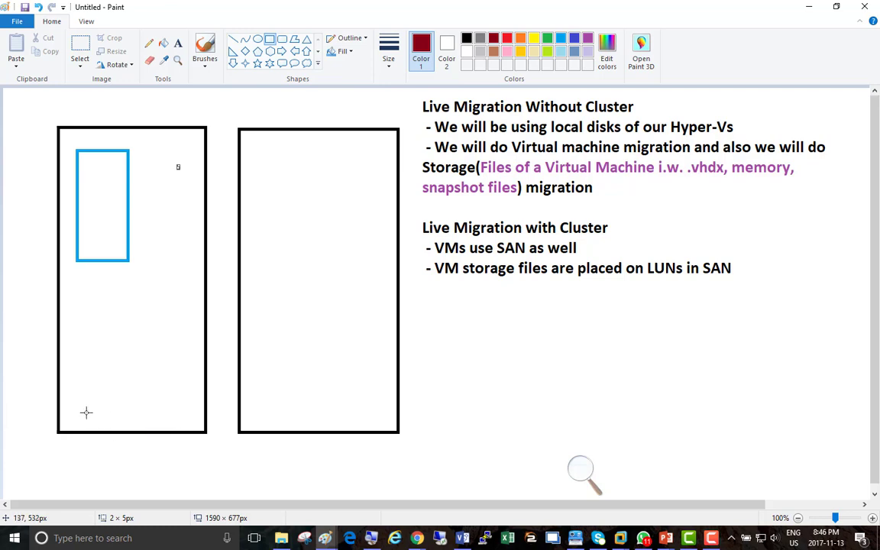
mouse_move(69, 420)
mouse_down()
mouse_move(102, 445)
mouse_move(159, 446)
mouse_up()
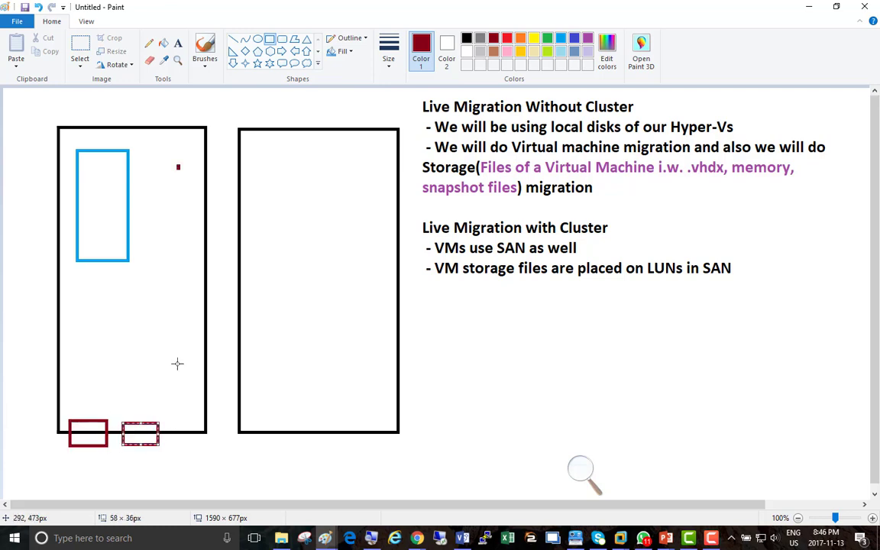
click(175, 331)
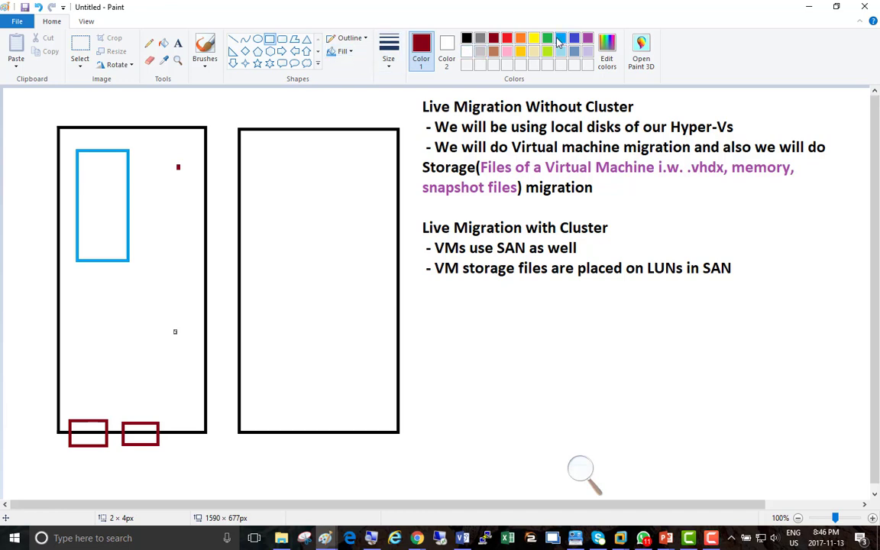
click(561, 39)
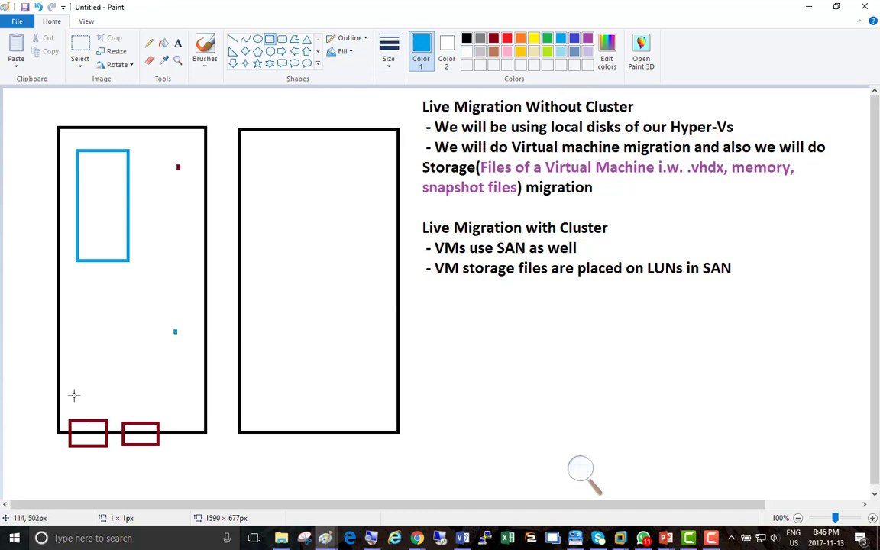
drag(71, 395, 107, 414)
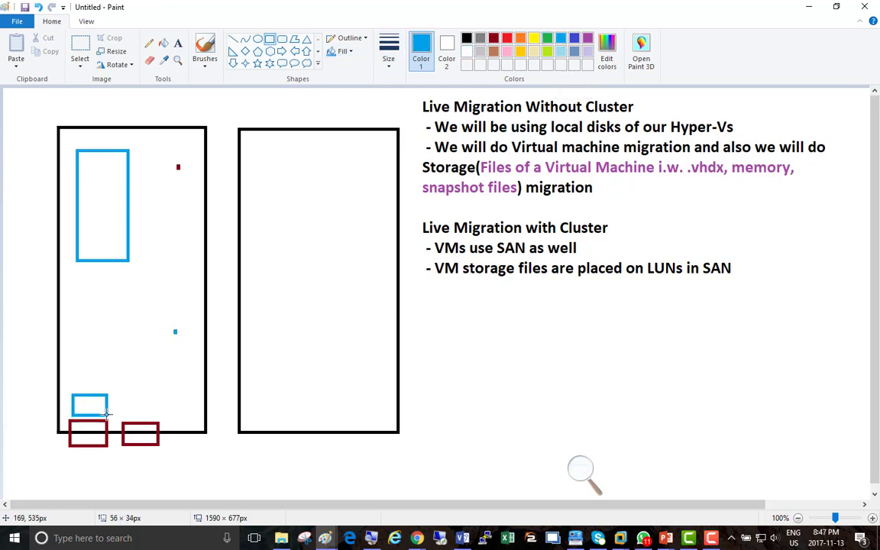
click(137, 325)
Step: Label the small blue box 'Vhdx' and the large blue box 'VM'
click(178, 42)
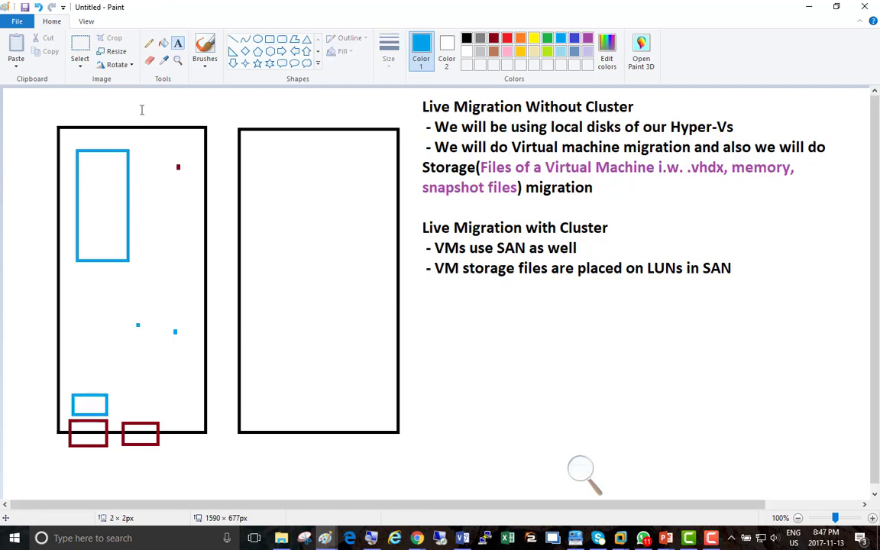
click(74, 383)
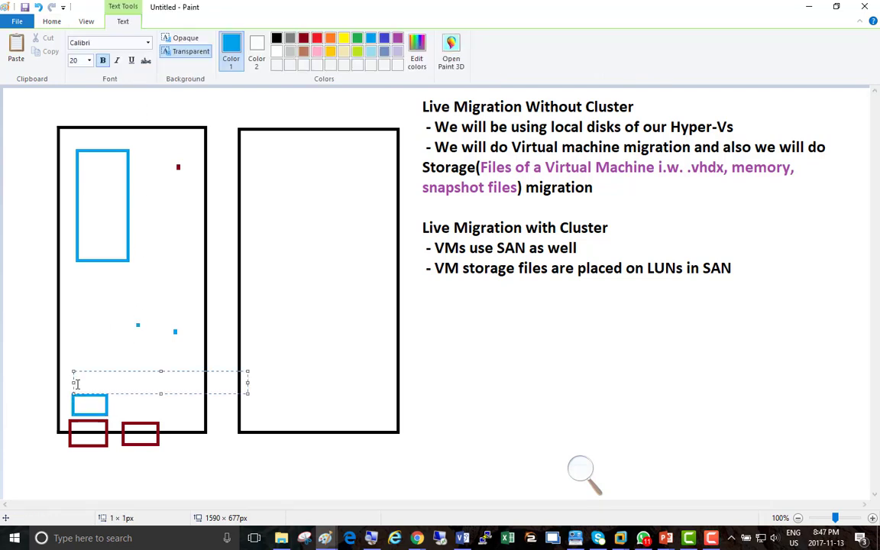
text(Vhdx)
click(85, 167)
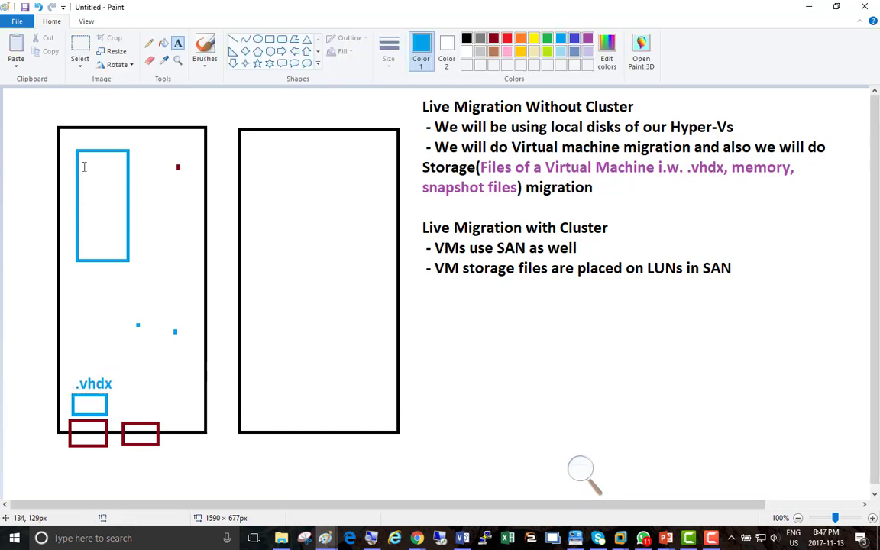
click(85, 167)
text(VM)
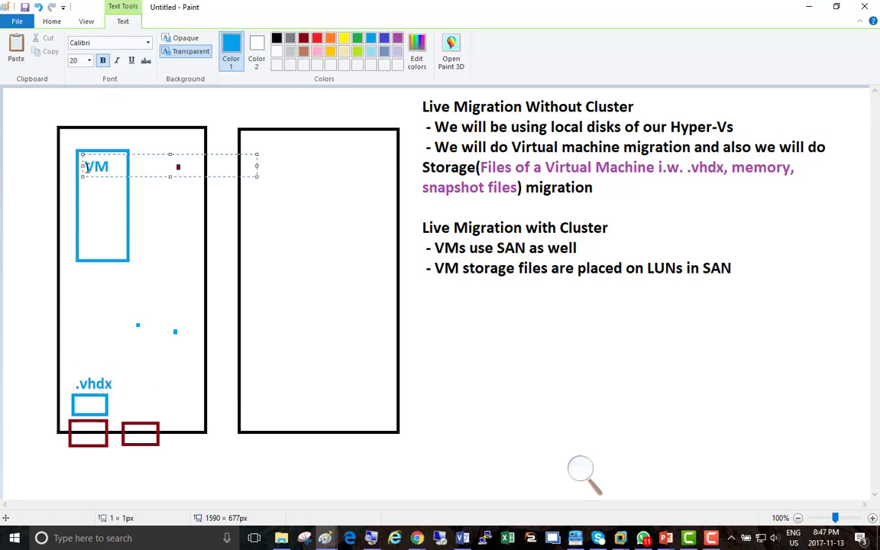
click(178, 238)
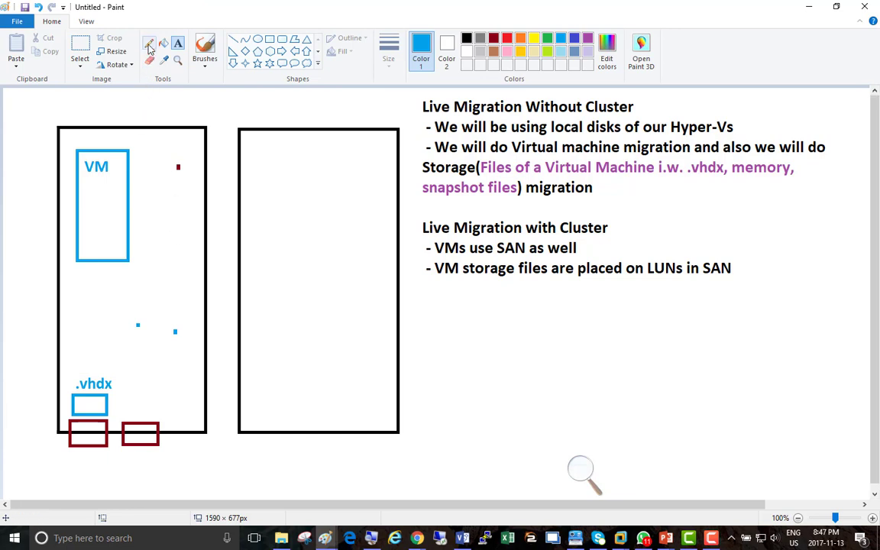
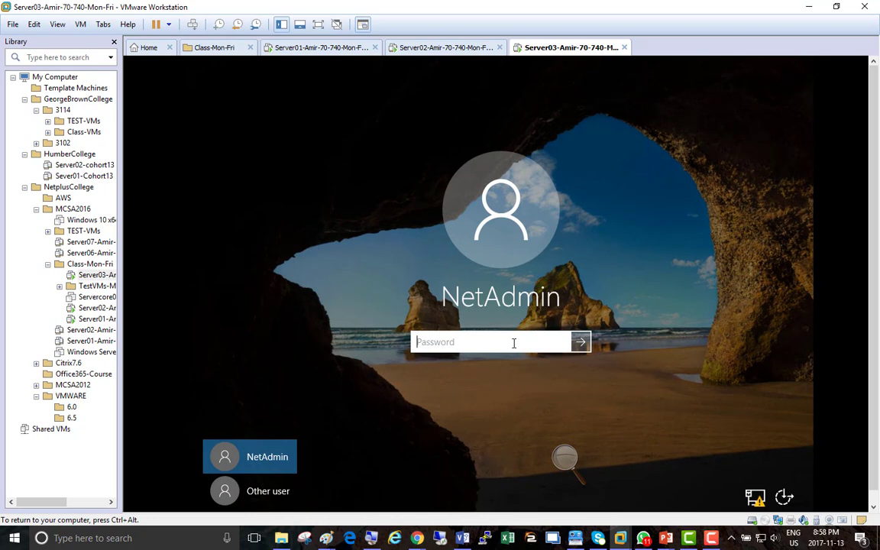
Step: Sign in to Server03 as NetAdmin with the account password
text(••••••••)
key(Return)
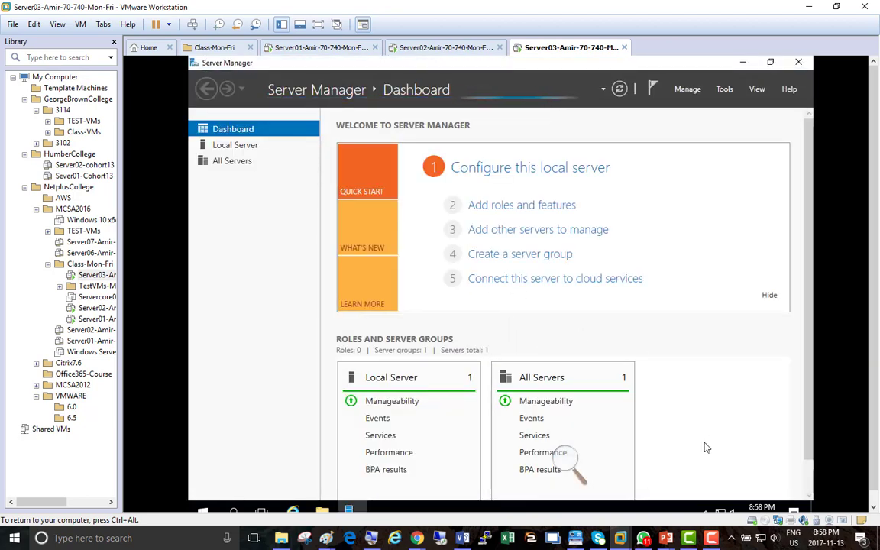
Step: Enter the Server03 VM and magnify the Hyper-V installation results with Magnifier
key(ctrl+alt)
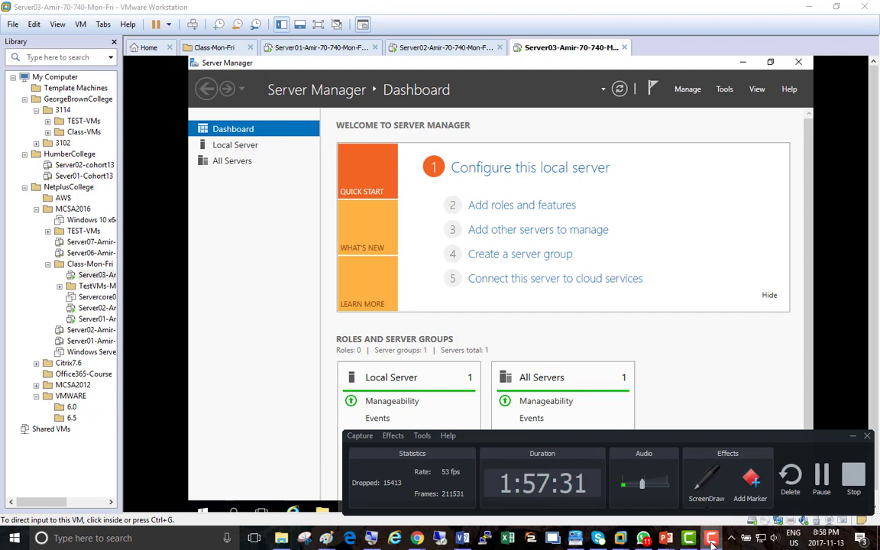
click(662, 470)
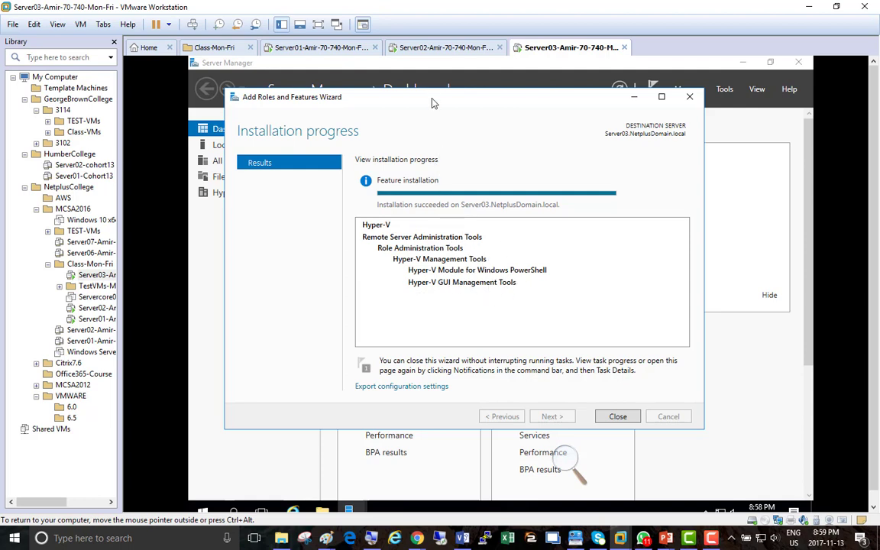
click(569, 460)
click(579, 466)
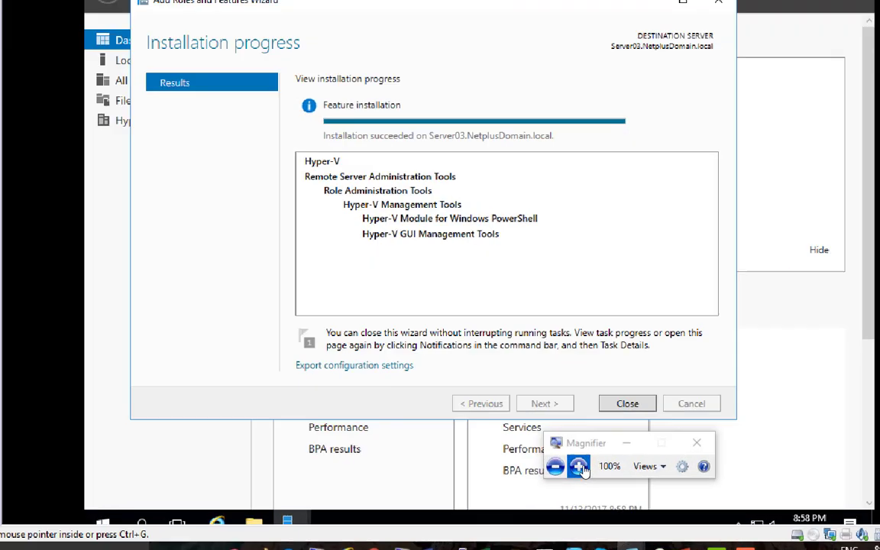
click(579, 466)
click(579, 466)
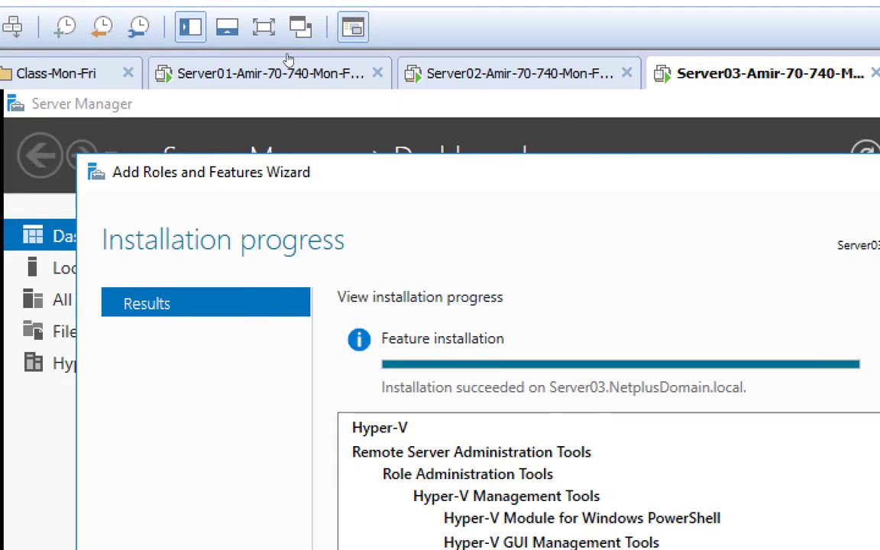
Step: Switch to the Server01 VM and close DNS Manager
click(299, 56)
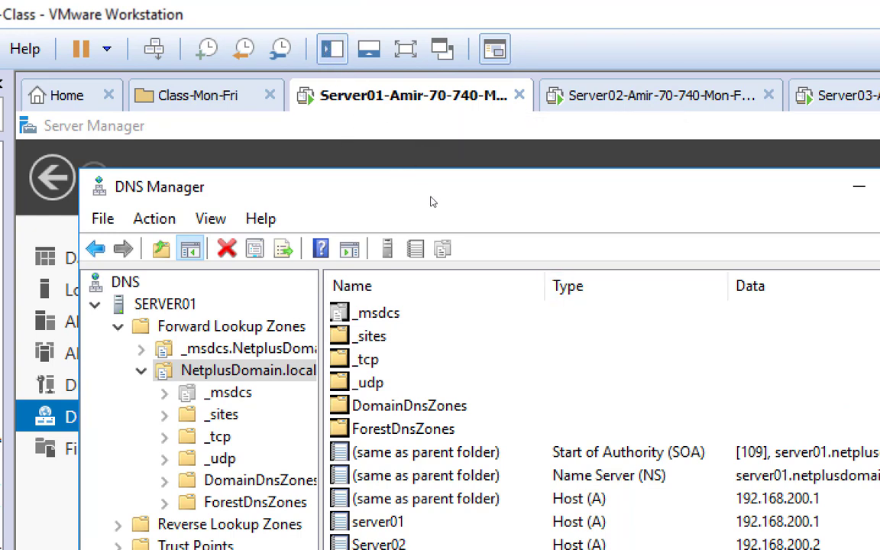
click(619, 185)
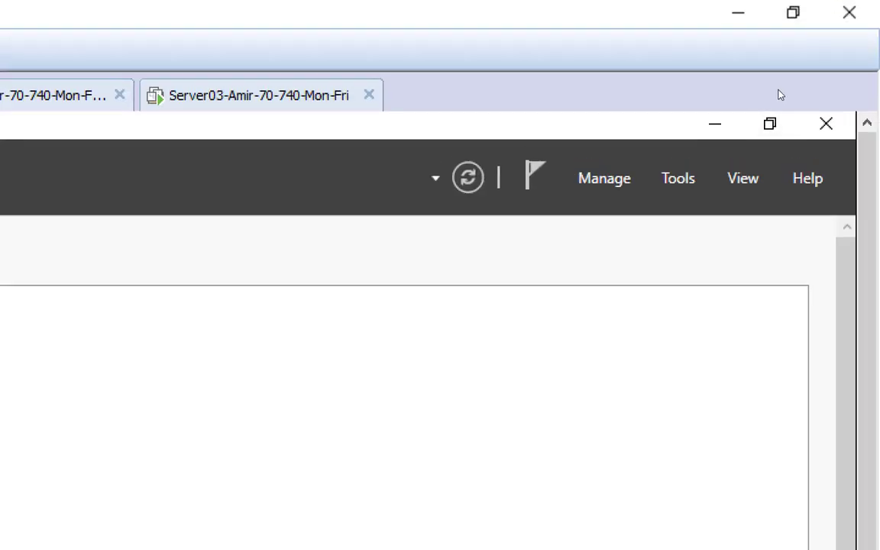
Step: Open Active Directory Users and Computers, show Computers, and bring up SERVER02's context menu
click(678, 178)
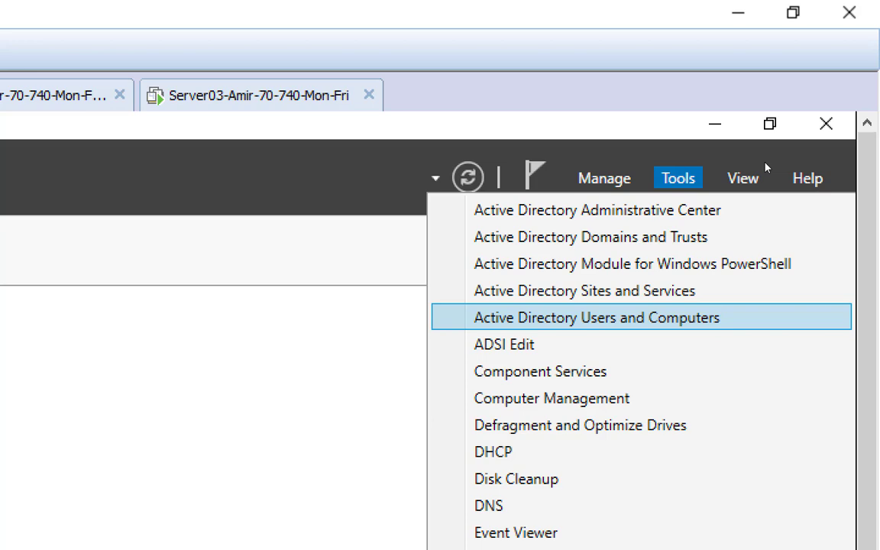
click(597, 318)
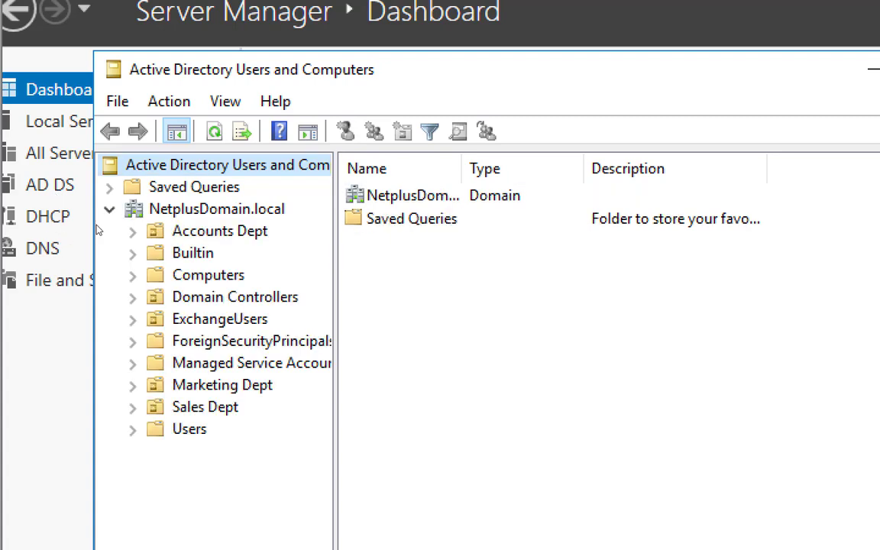
click(180, 273)
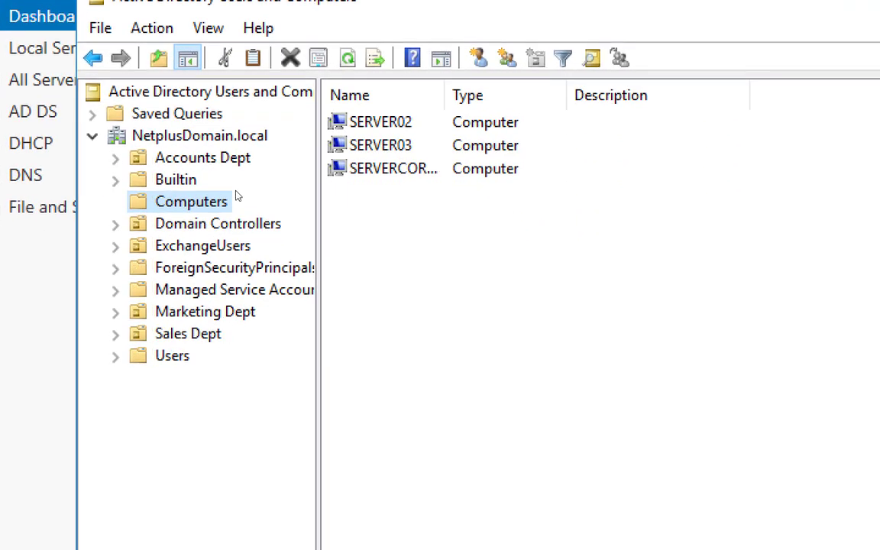
drag(445, 96, 573, 95)
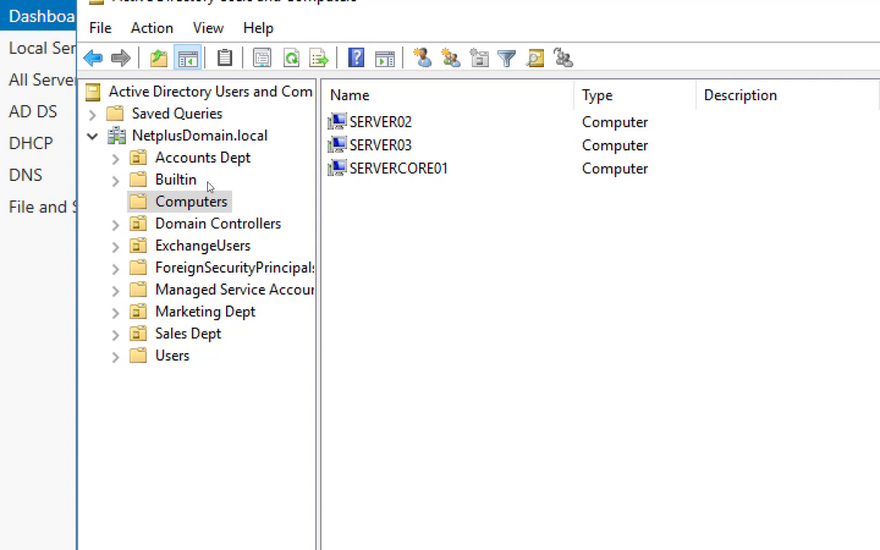
key(Tab)
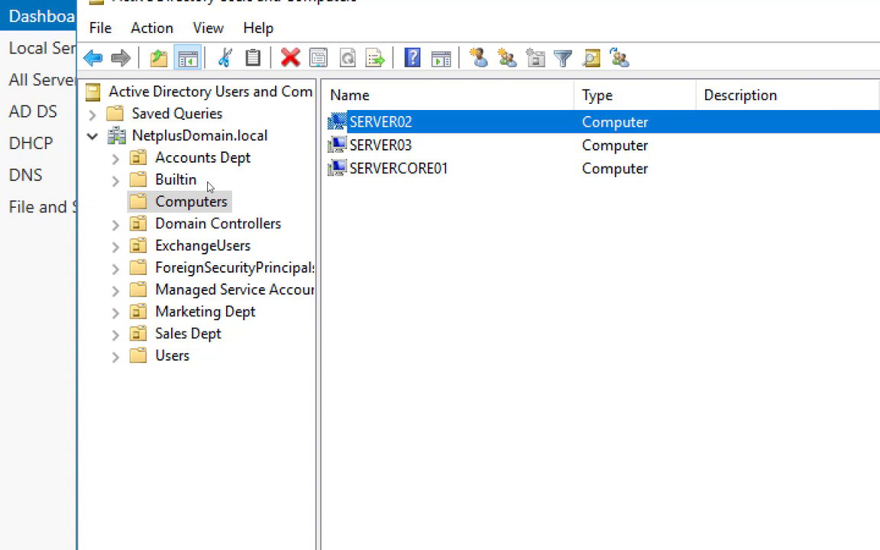
key(shift+F10)
key(Up)
key(Up)
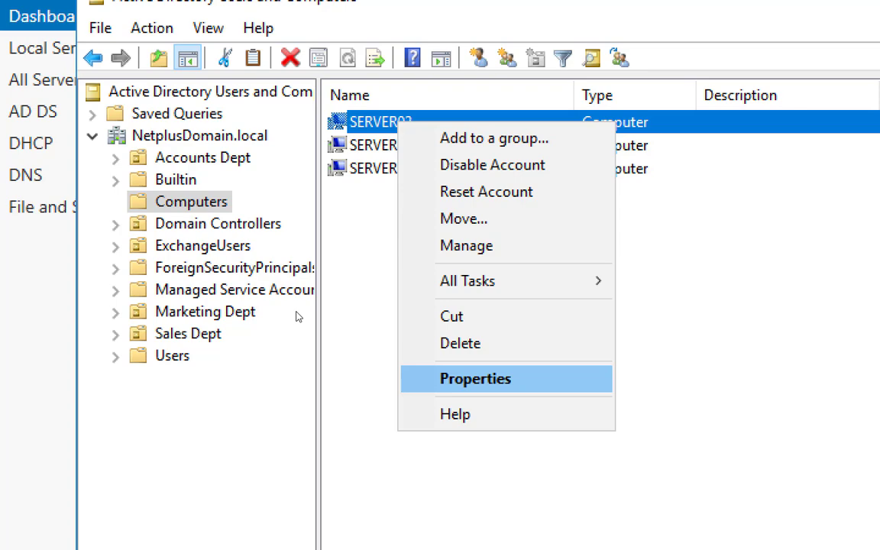
Step: Trust SERVER02 for delegation to specified services only, using Kerberos only
key(Return)
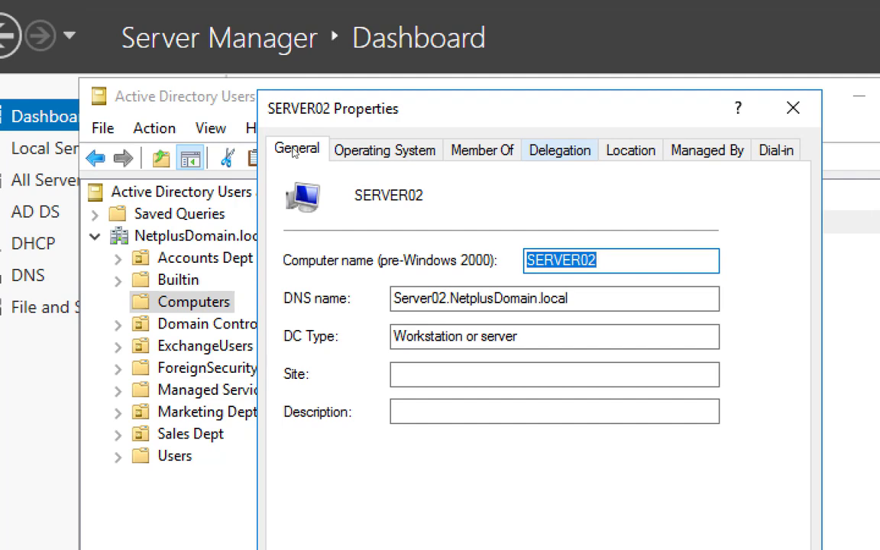
click(560, 150)
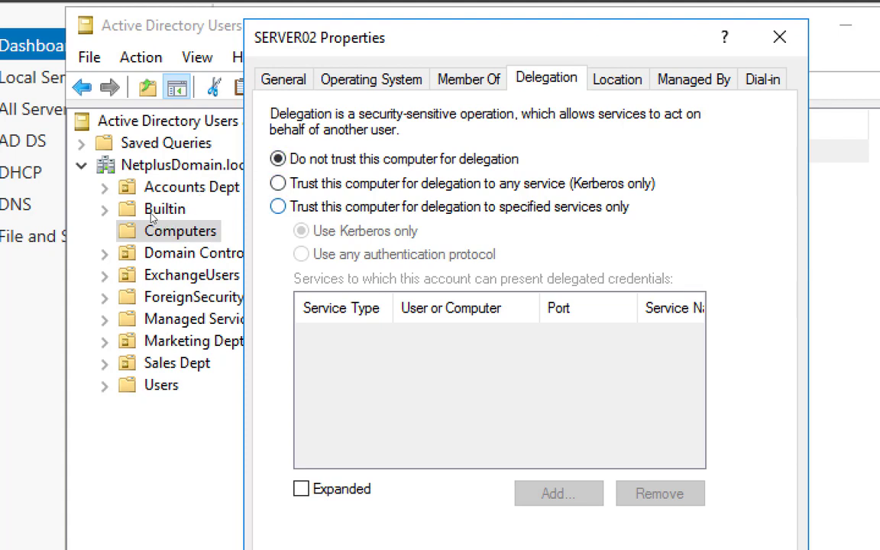
click(278, 206)
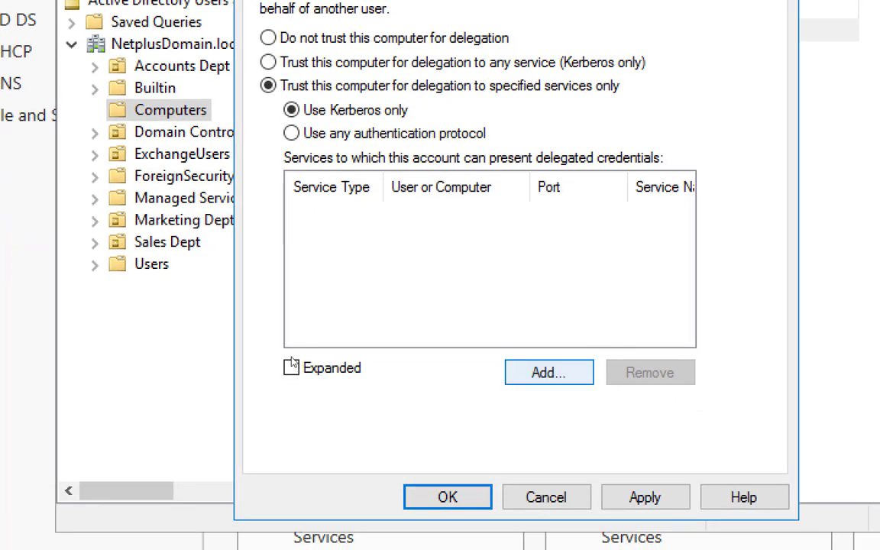
Step: Choose computer 'server02' in Add Services to list its available services
click(549, 372)
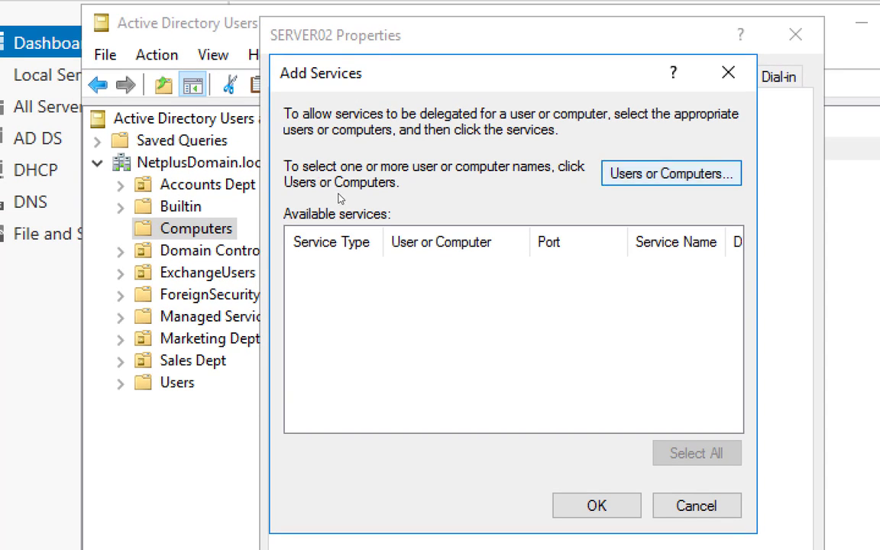
key(Return)
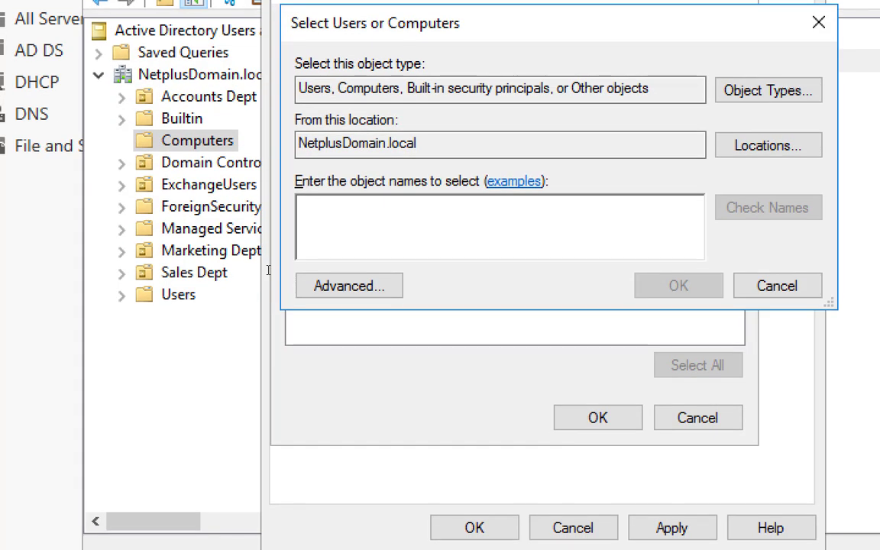
text(server)
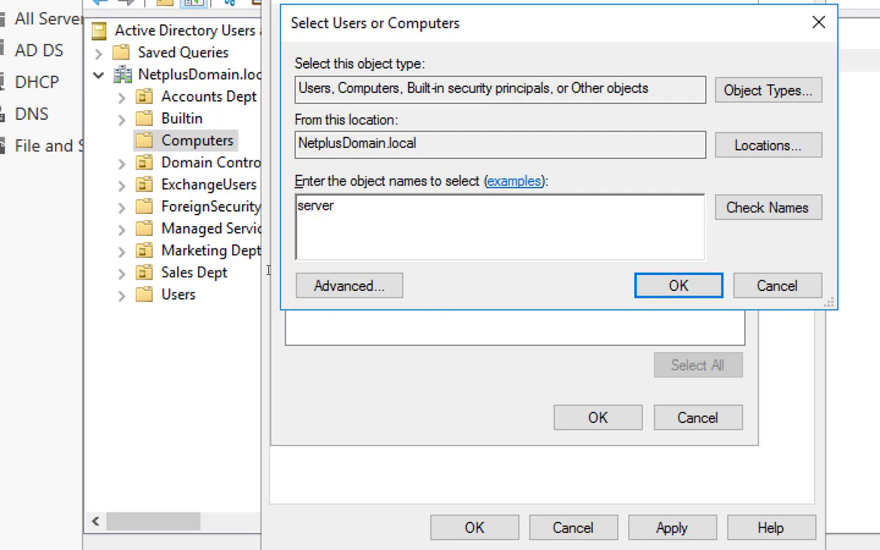
text(02)
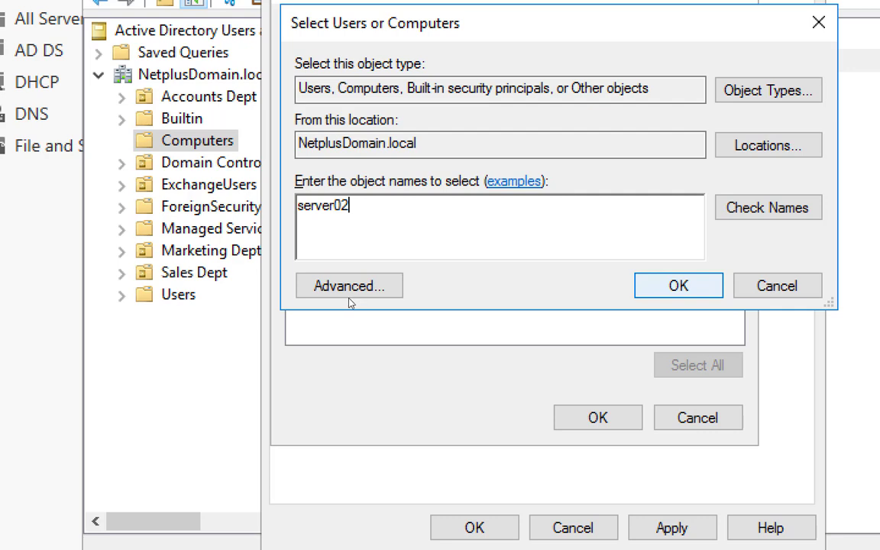
key(Return)
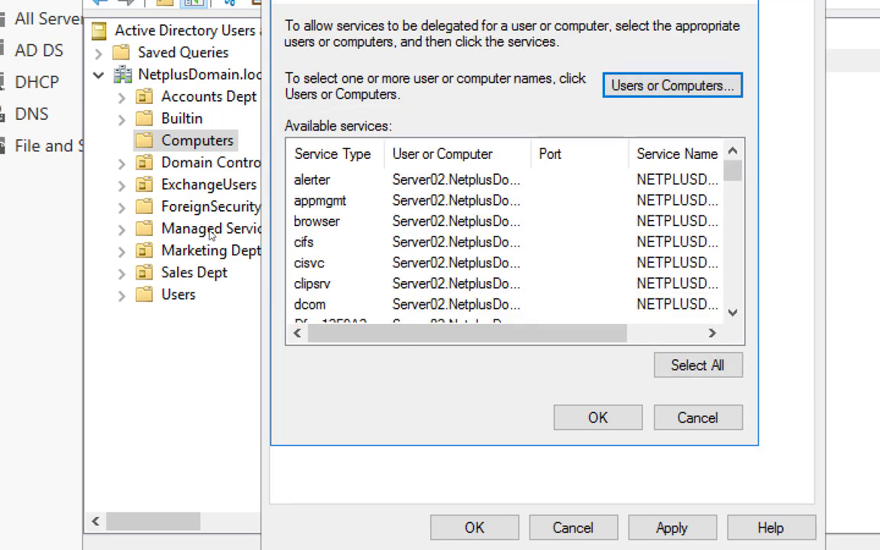
Step: Select SERVER02's cifs and Microsoft Virtual System Migration Service entries
drag(384, 155, 416, 155)
scroll(174, 277, down, 12)
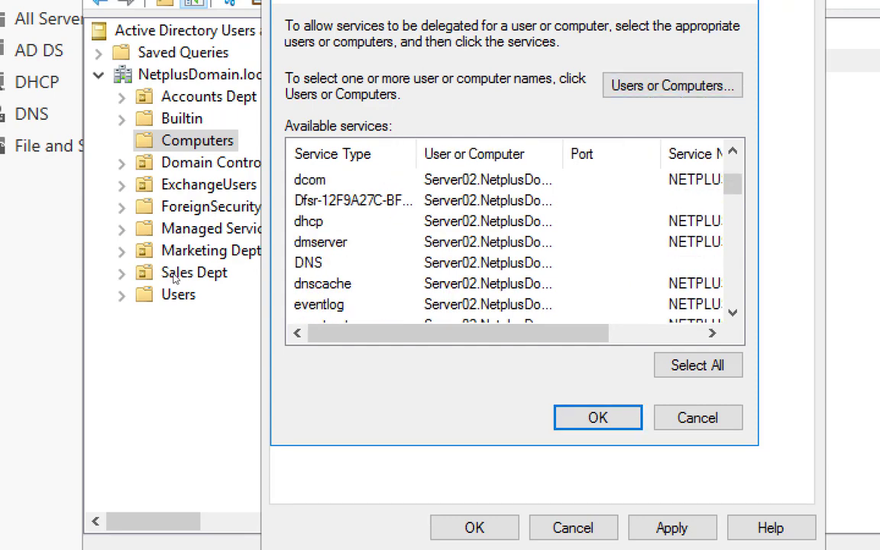
scroll(174, 278, down, 8)
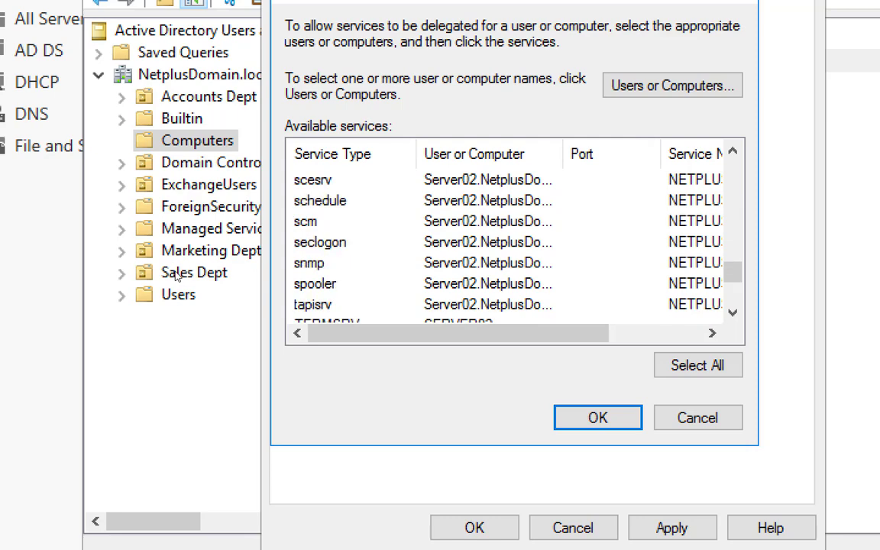
scroll(175, 277, up, 20)
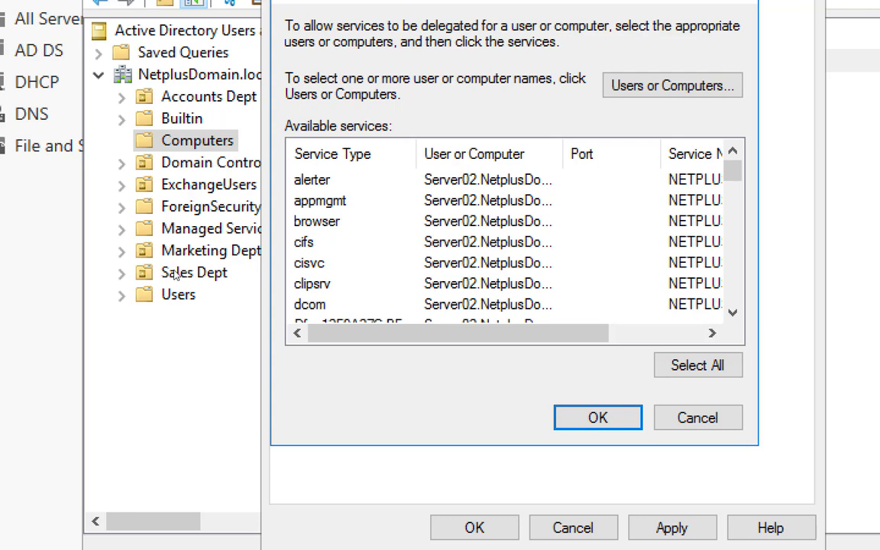
click(303, 243)
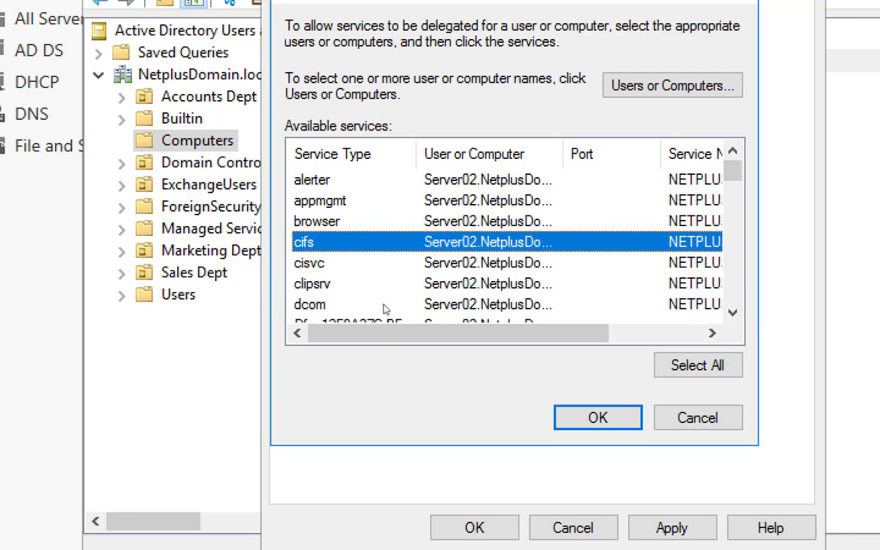
scroll(373, 309, down, 1)
scroll(373, 310, down, 6)
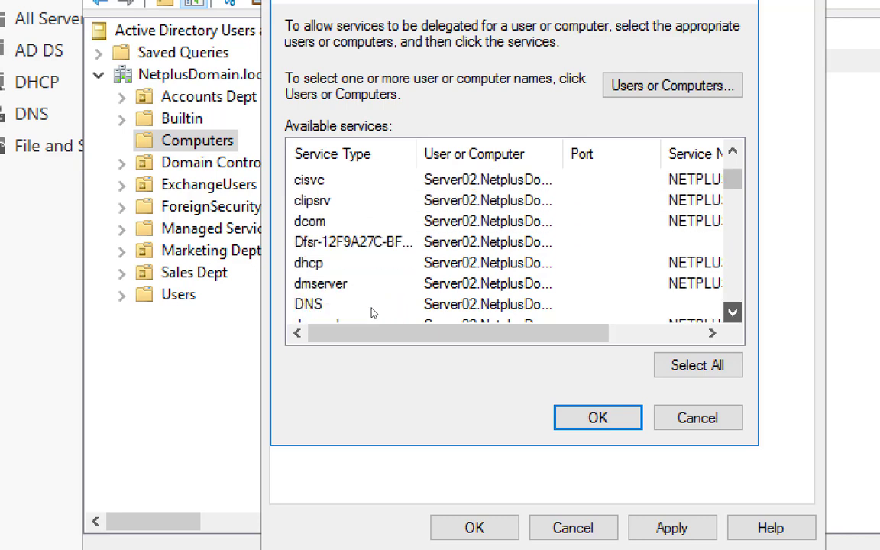
scroll(373, 312, down, 7)
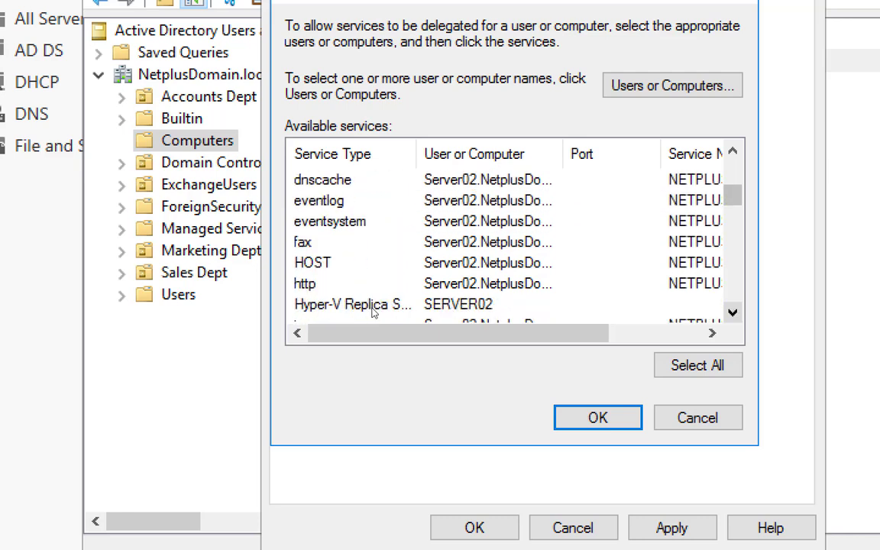
scroll(373, 312, down, 6)
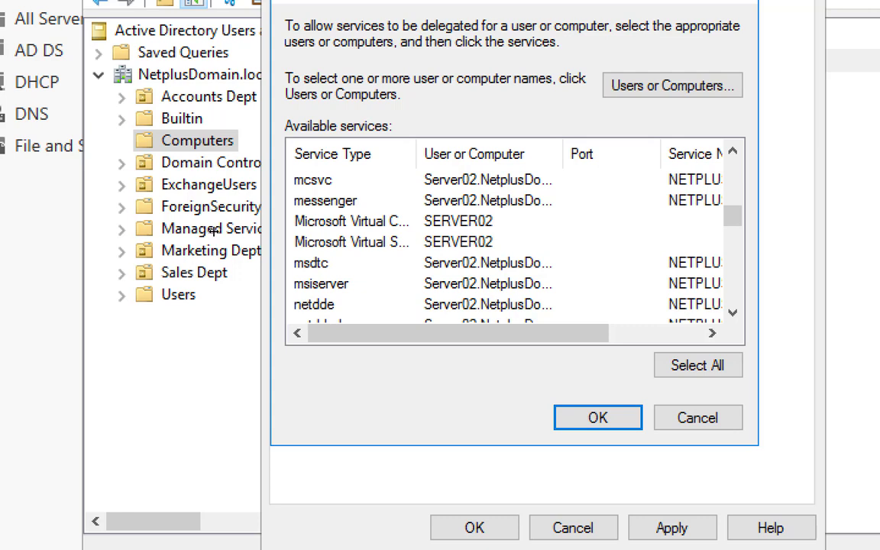
drag(520, 155, 559, 155)
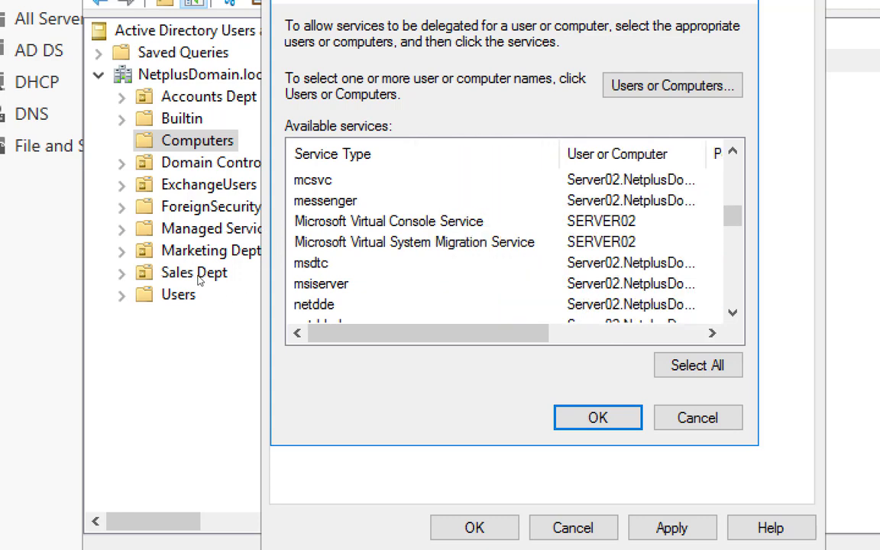
click(428, 242)
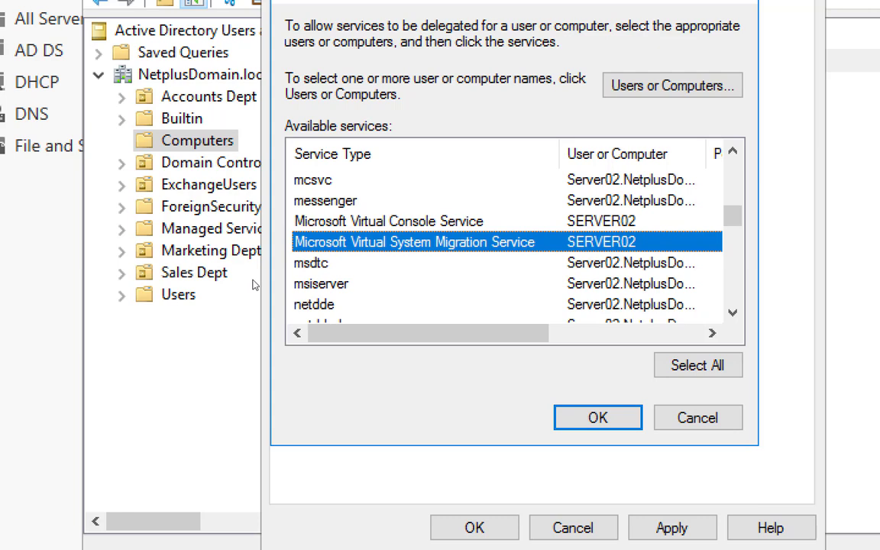
scroll(374, 264, up, 1)
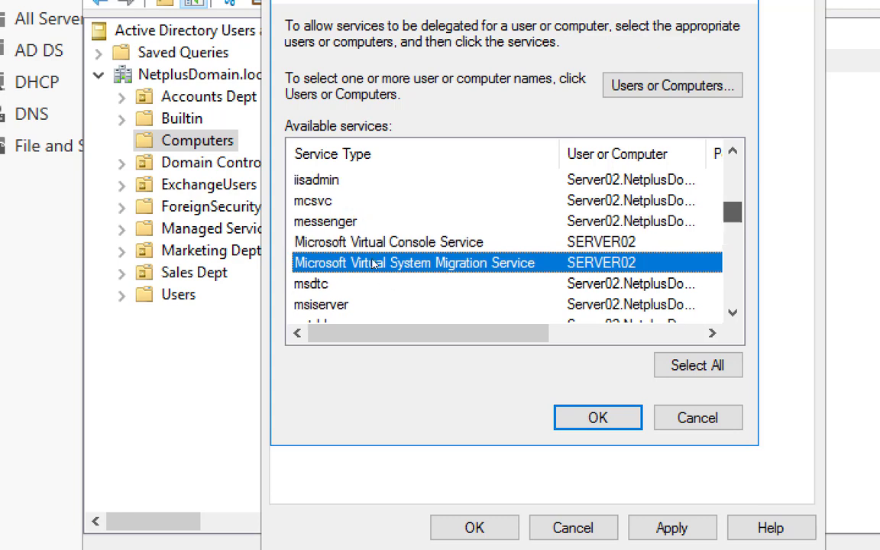
scroll(373, 259, up, 6)
click(375, 243)
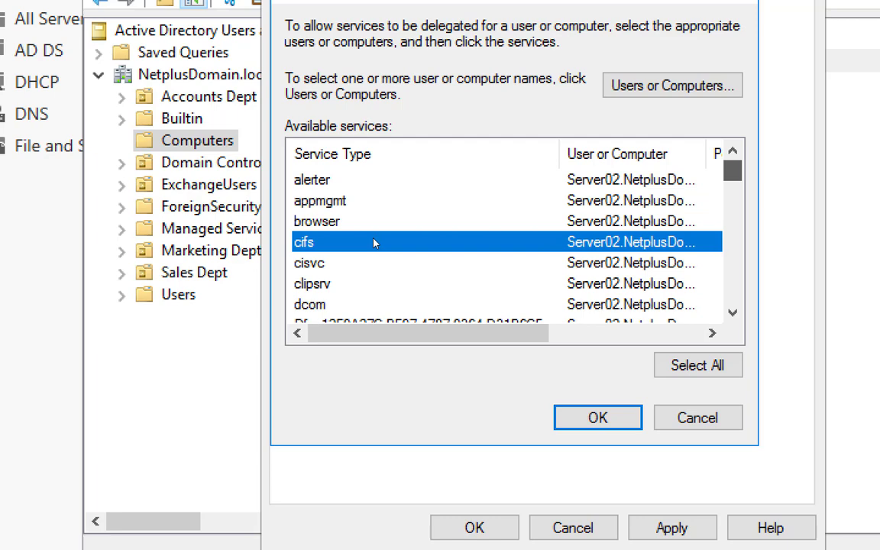
Step: Add both services to SERVER02's delegation list and close its properties
scroll(374, 243, down, 2)
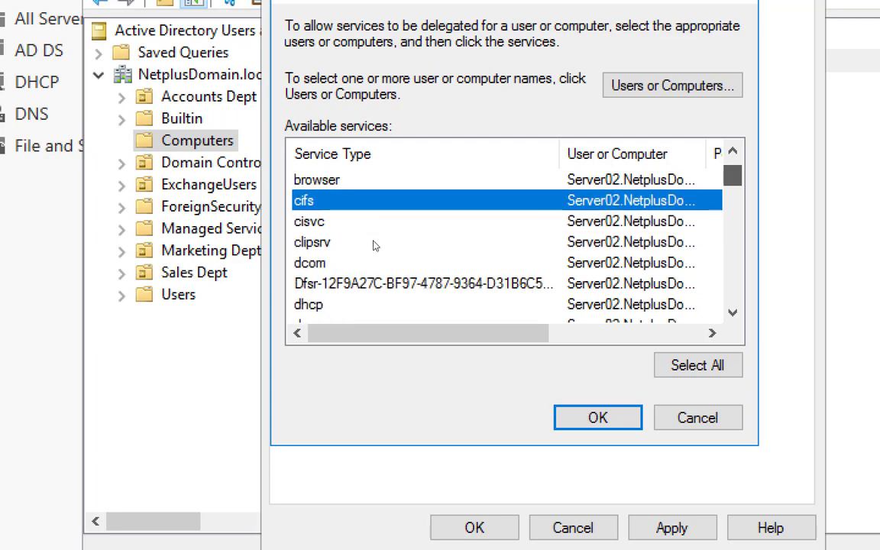
scroll(374, 248, down, 6)
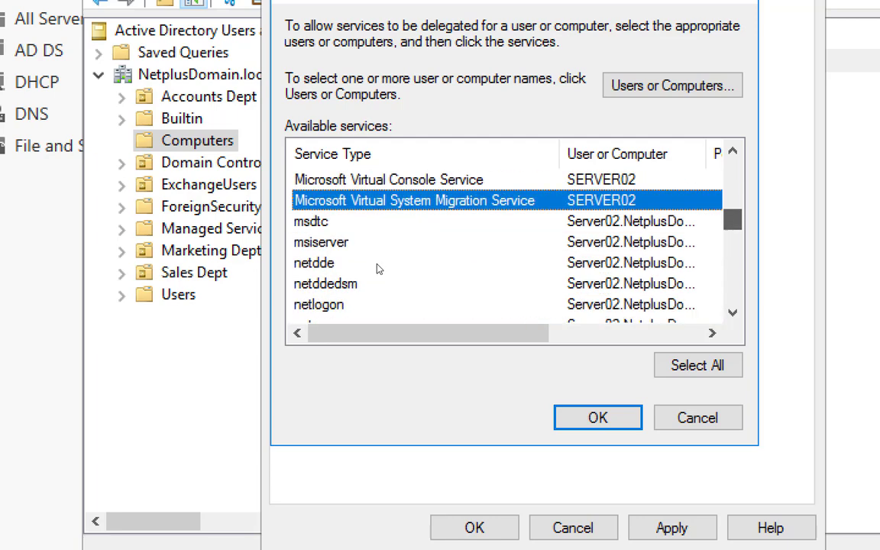
scroll(377, 268, up, 1)
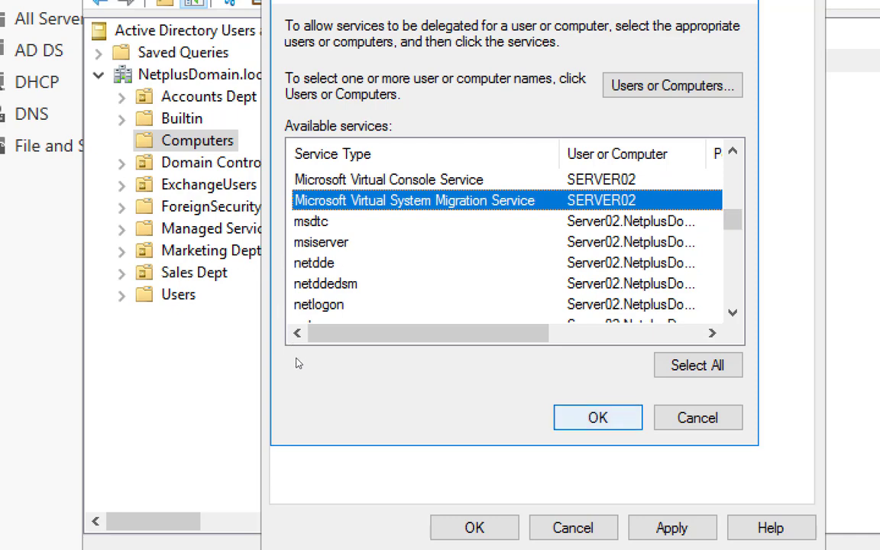
key(Return)
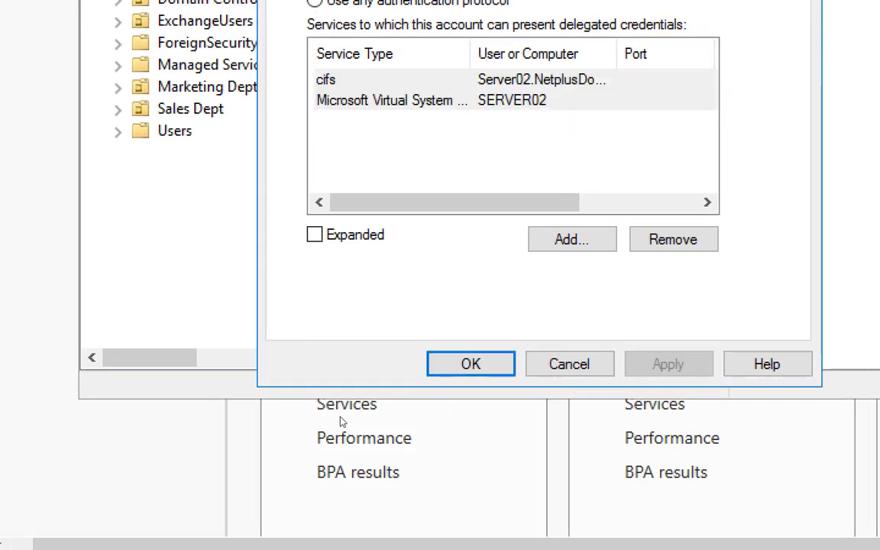
key(Return)
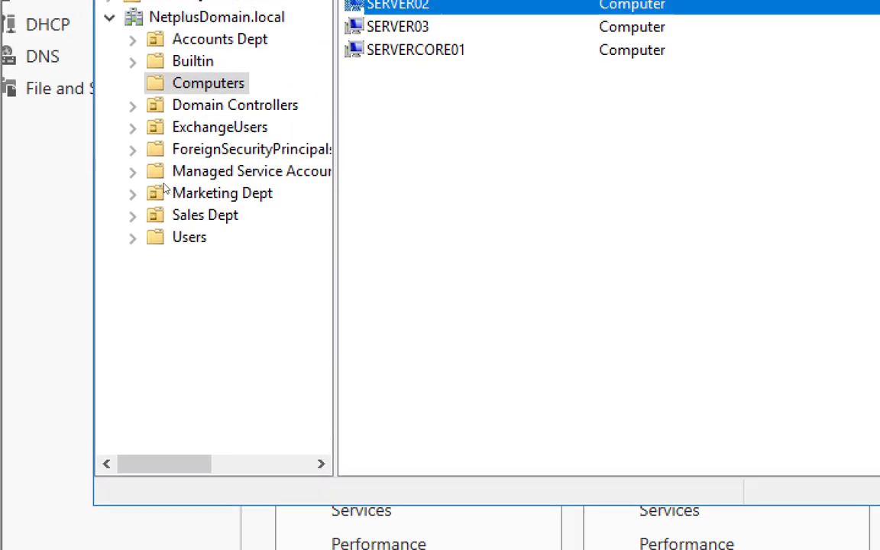
Step: Open SERVER03's properties and trust it for delegation to specified services only, Kerberos only
key(Down)
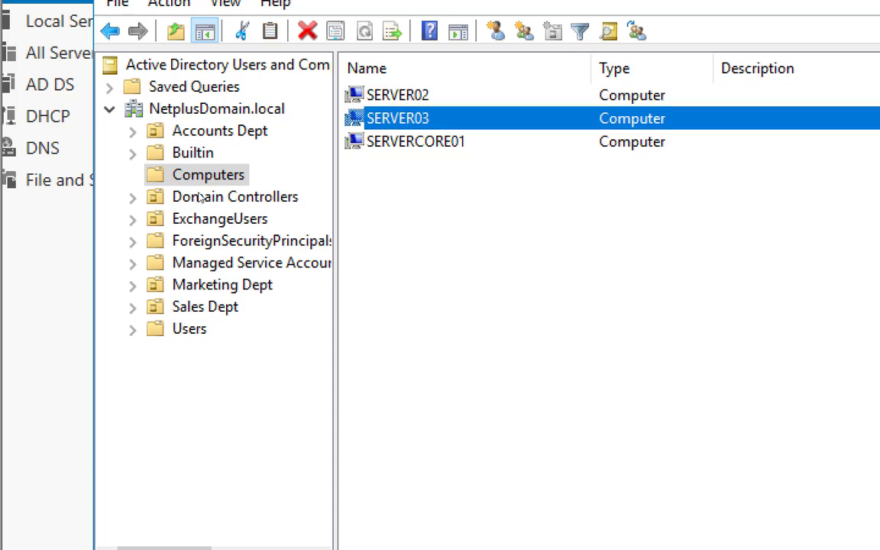
key(shift+F10)
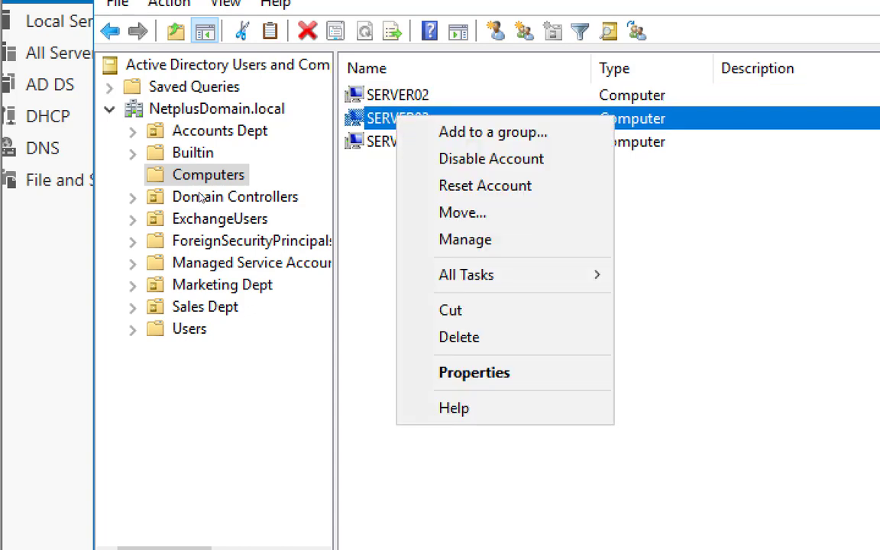
key(Down)
key(Down)
key(Down)
key(Down)
key(Down)
key(Down)
key(Down)
key(Down)
key(Down)
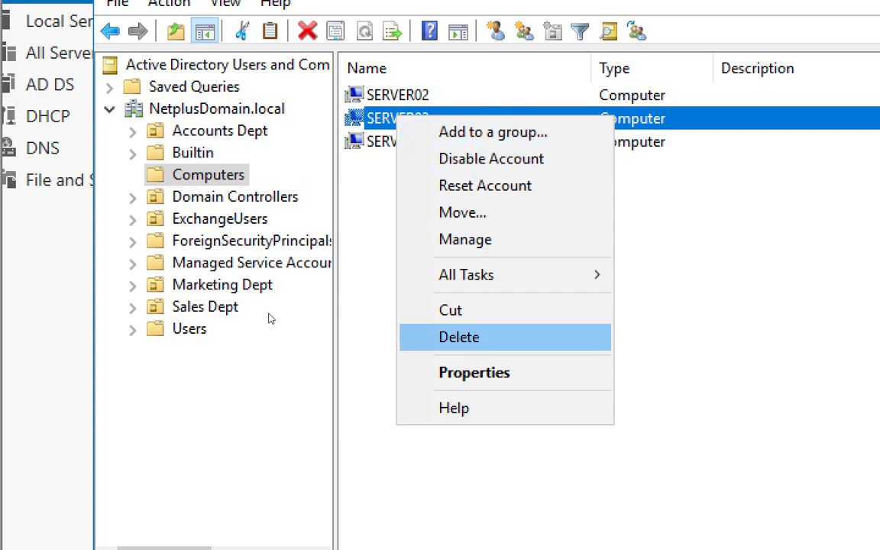
key(Return)
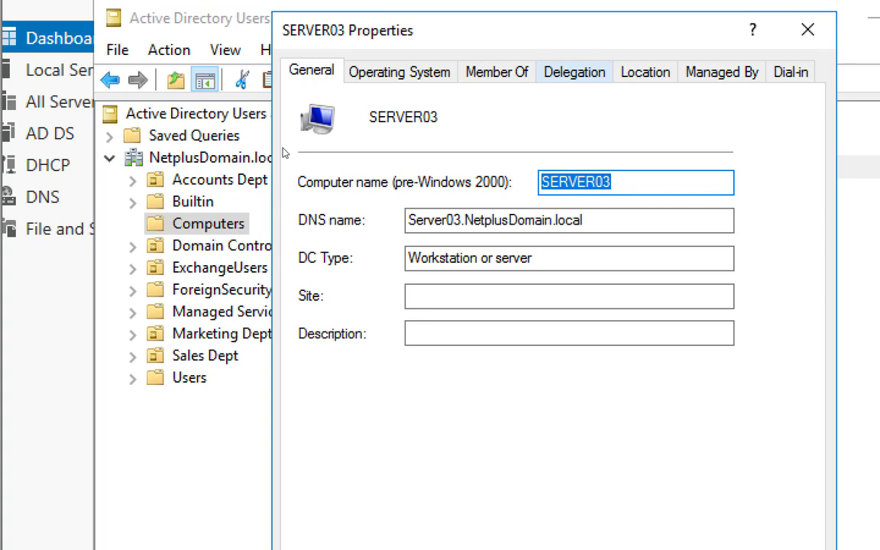
key(ctrl+Tab)
key(ctrl+Tab)
key(ctrl+Tab)
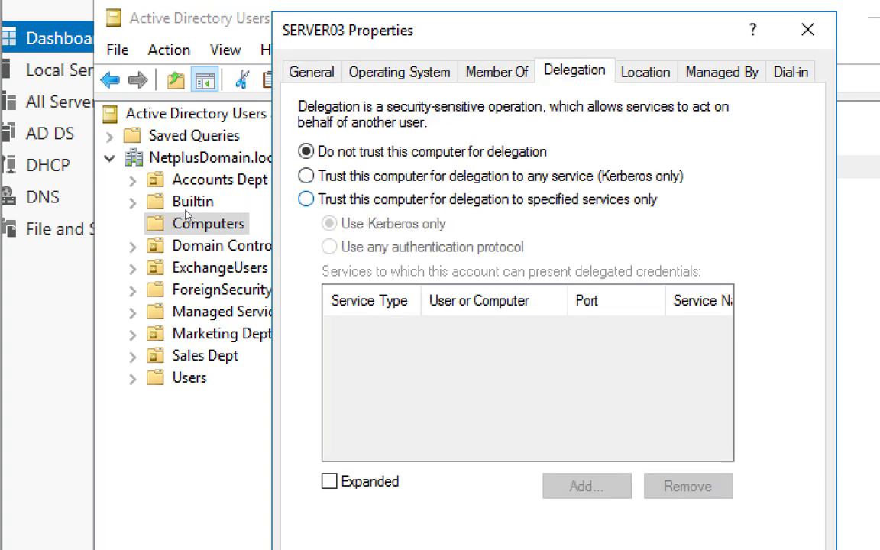
click(306, 199)
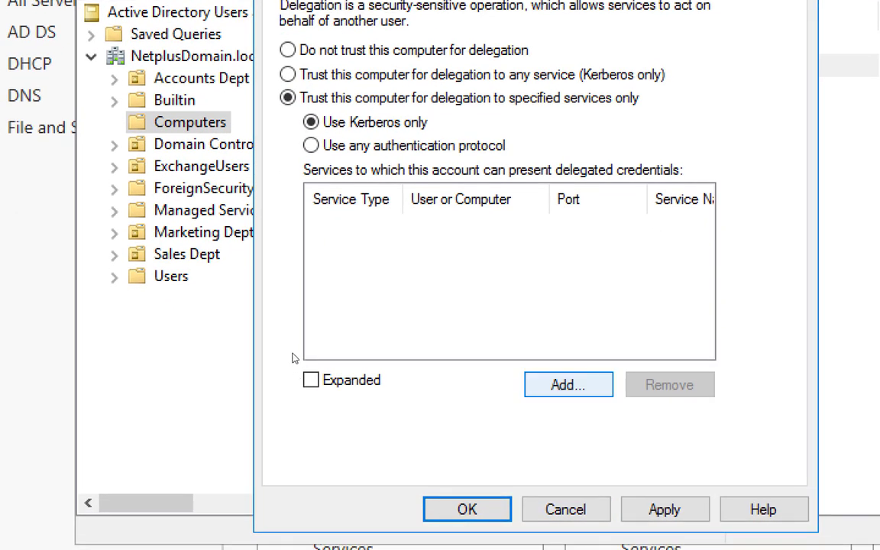
click(568, 385)
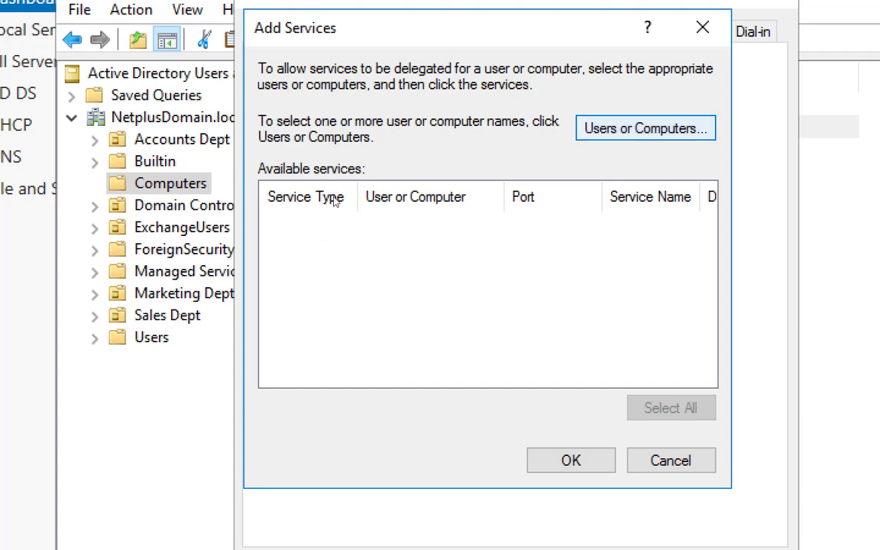
Step: Choose computer 'Server03' to list its available services
key(Return)
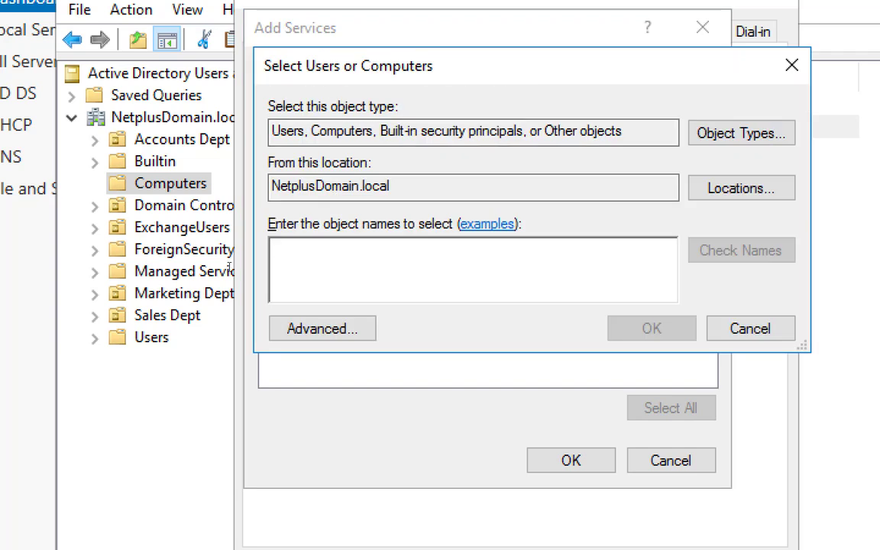
text(Server03)
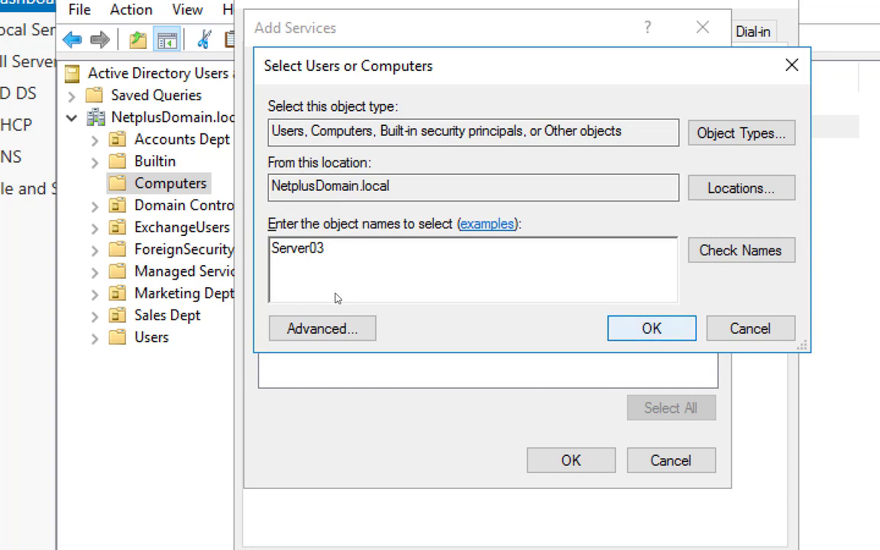
key(Return)
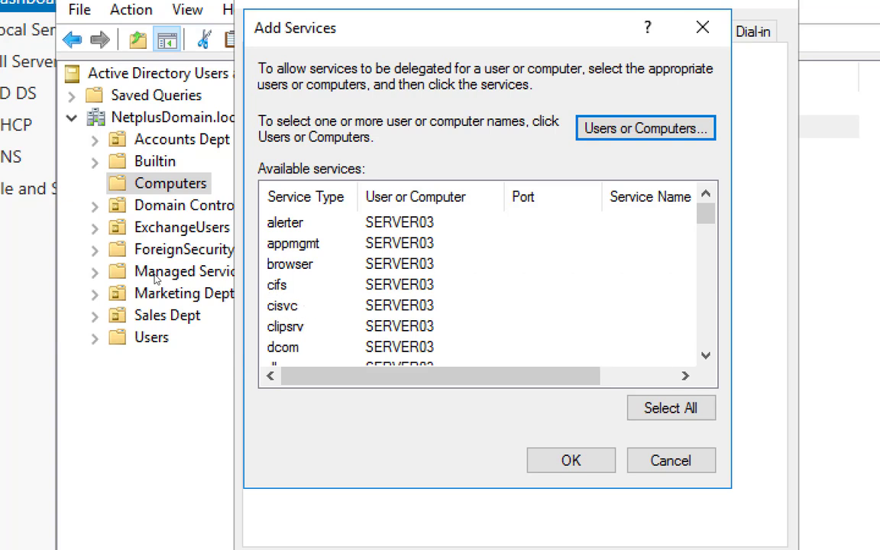
Step: Select SERVER03's cifs and Microsoft Virtual System Migration Service entries
click(278, 285)
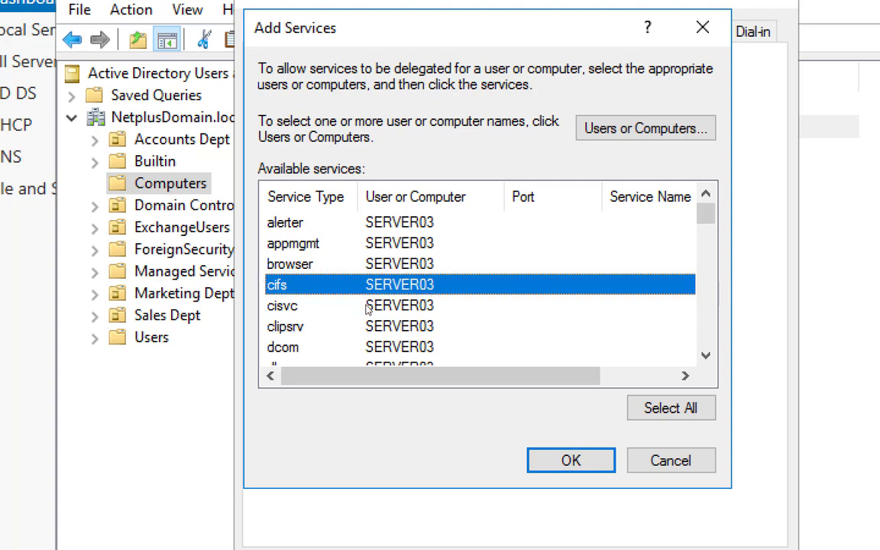
scroll(367, 307, down, 2)
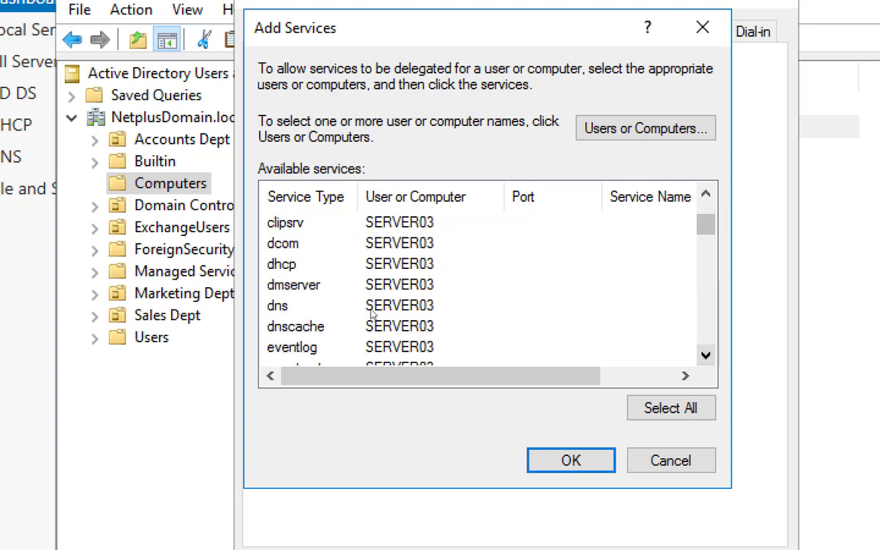
scroll(371, 314, down, 4)
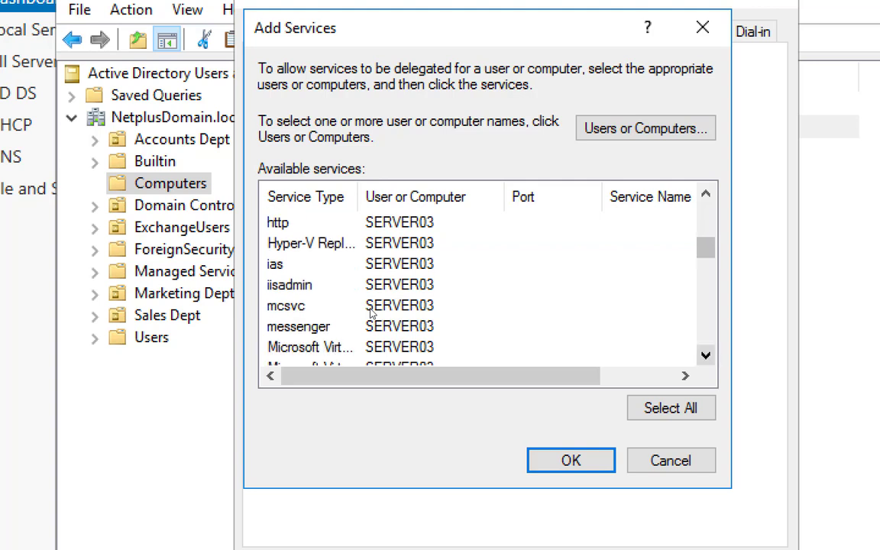
scroll(371, 313, down, 1)
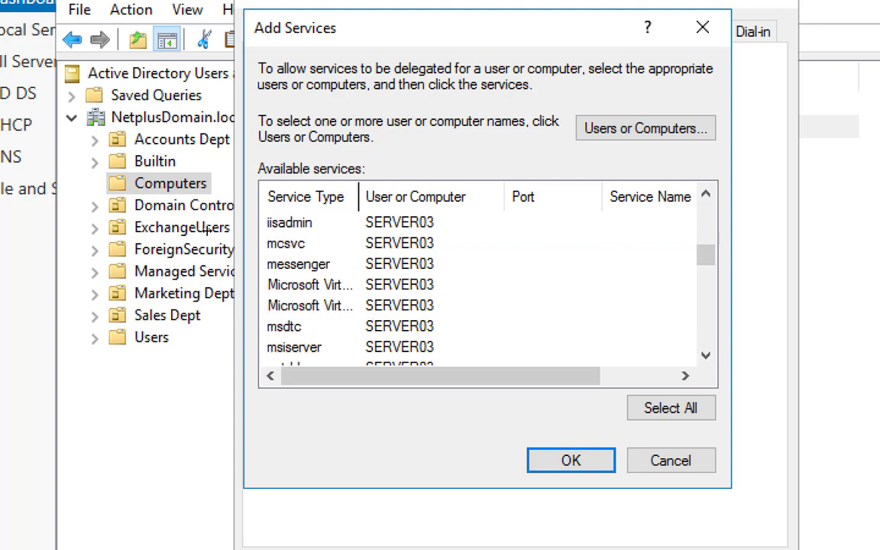
drag(359, 197, 486, 197)
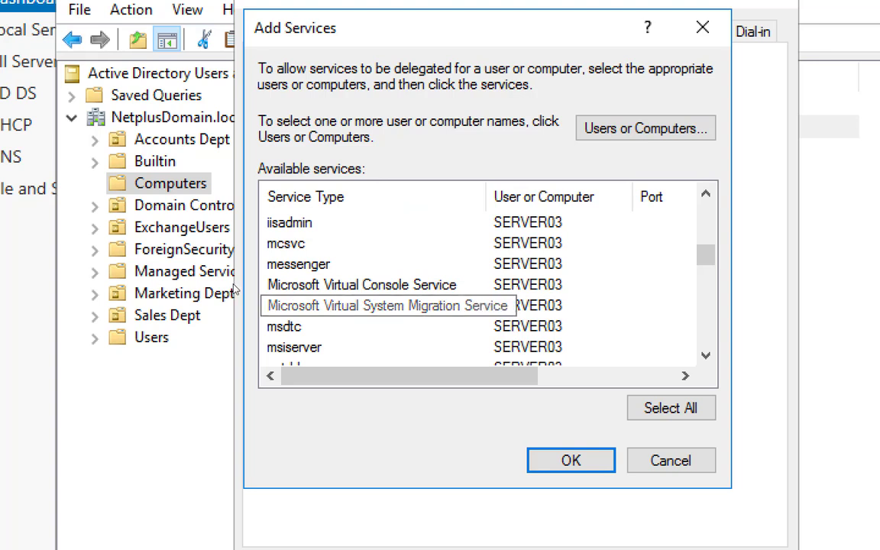
click(343, 306)
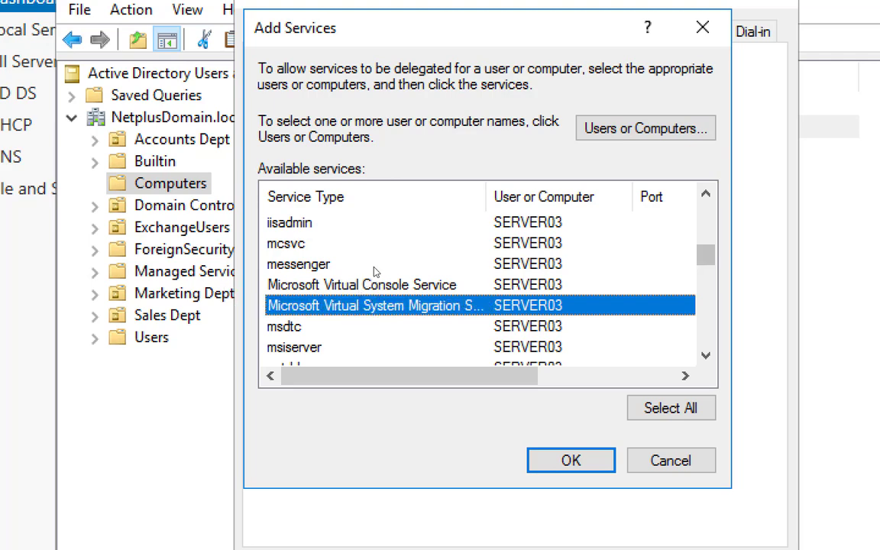
scroll(375, 259, up, 7)
scroll(375, 279, down, 12)
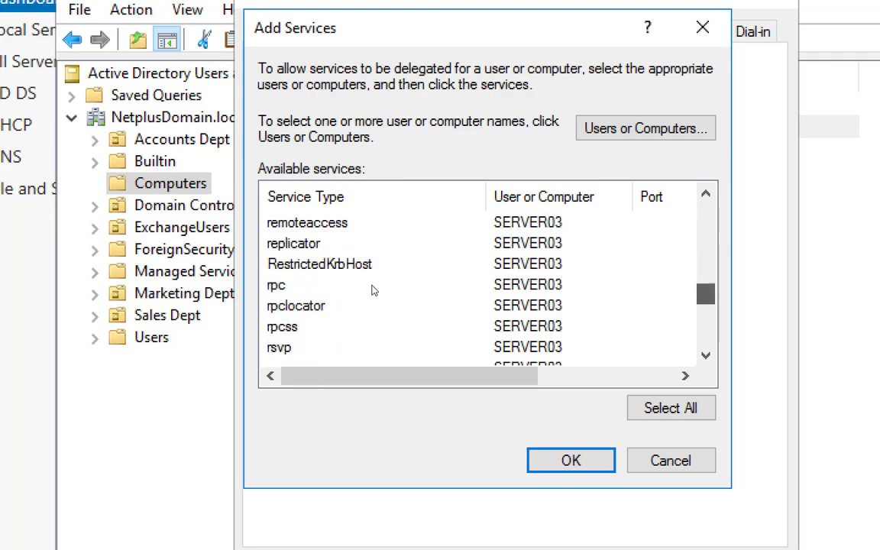
scroll(327, 315, down, 2)
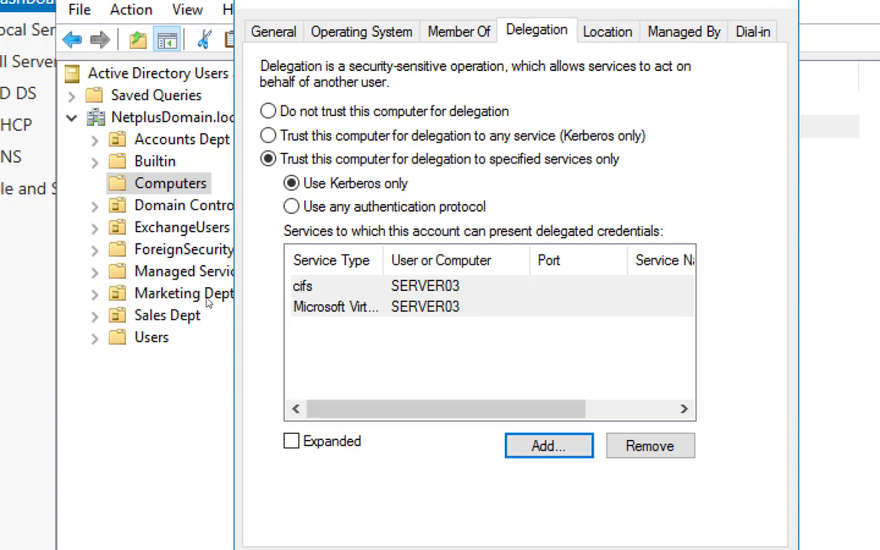
Step: Save SERVER03's delegation settings and return to the SERVER02 and SERVER03 accounts
drag(383, 260, 467, 260)
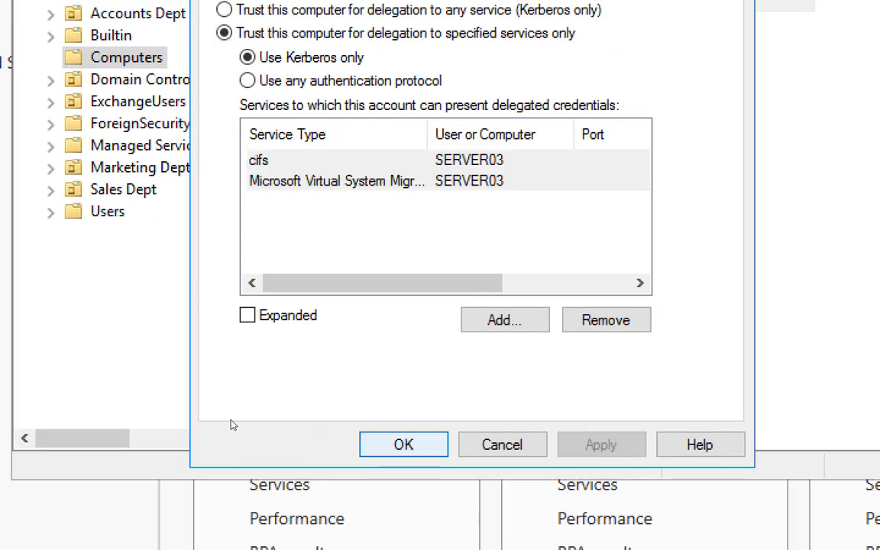
key(Return)
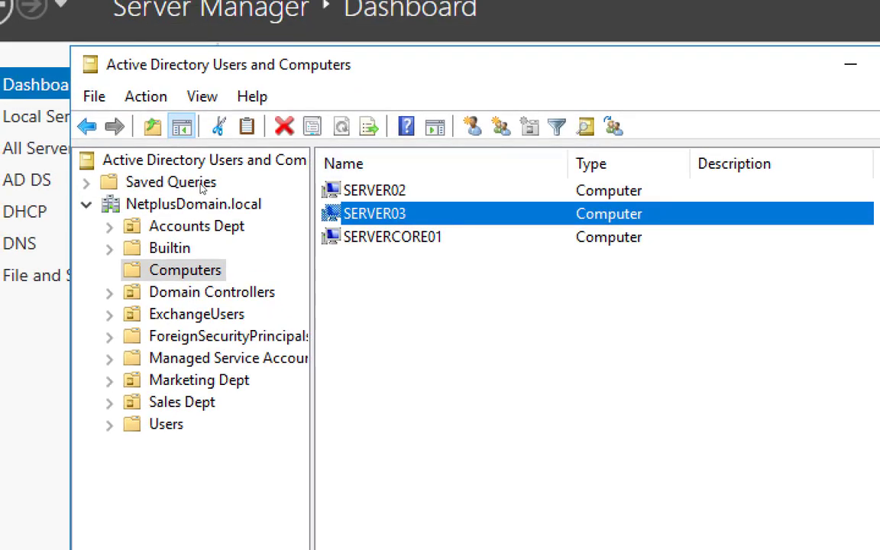
key(Up)
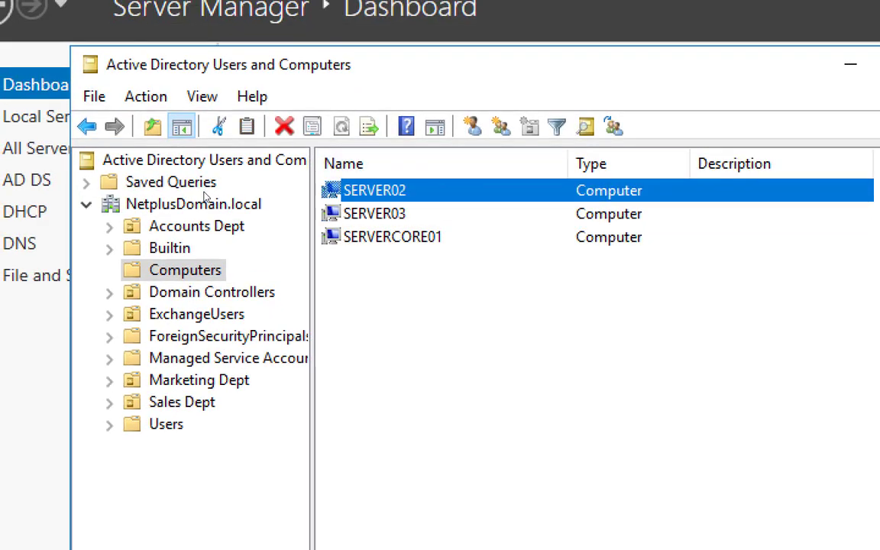
key(Down)
key(Up)
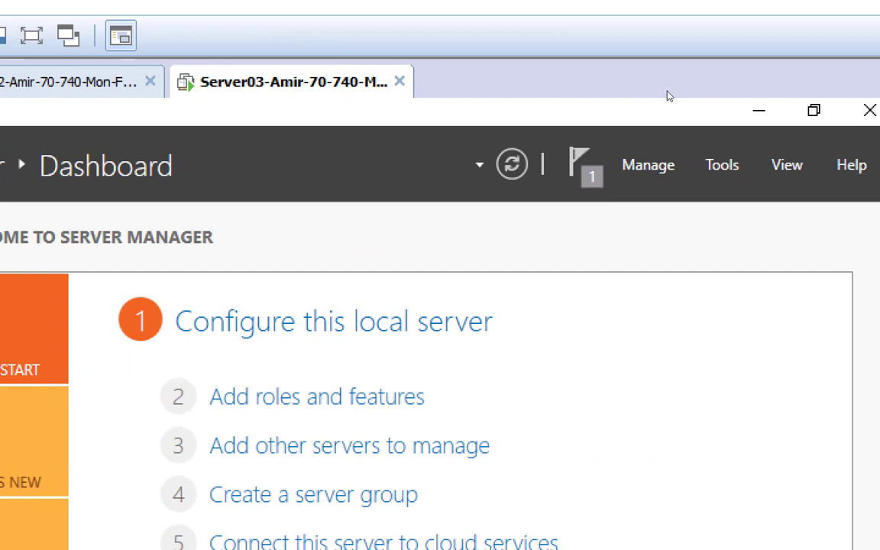
Step: Launch Hyper-V Manager on SERVER03 from Server Manager's Tools menu
click(722, 165)
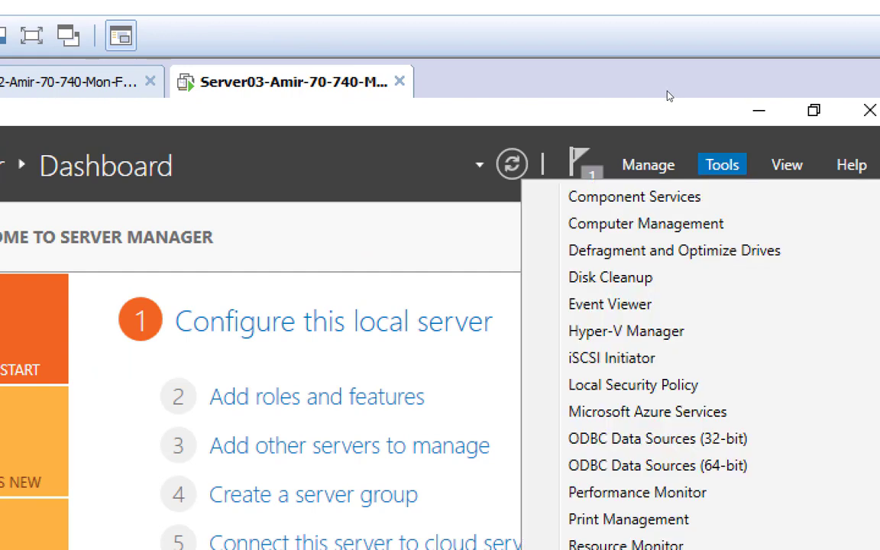
click(637, 175)
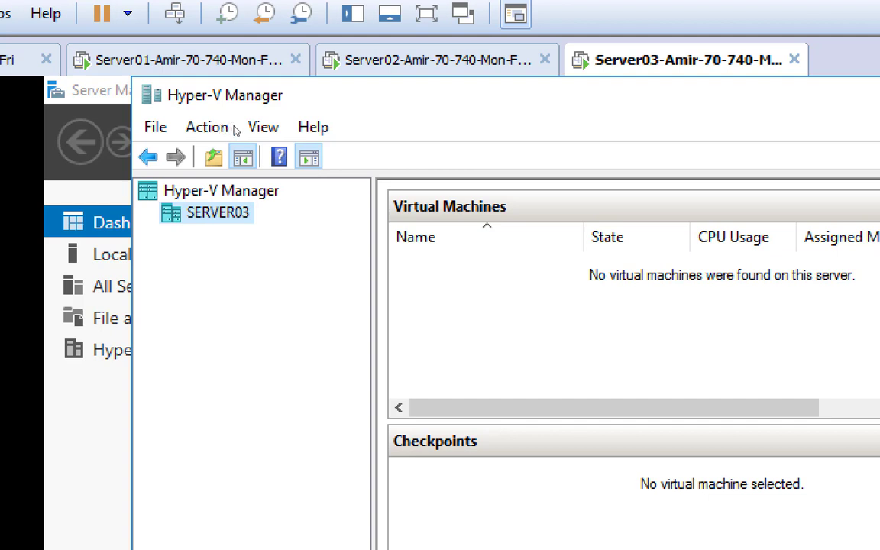
Step: Check Server03, then return to Server02 and view its NYFS and TorFS virtual machines in Hyper-V Manager
click(322, 56)
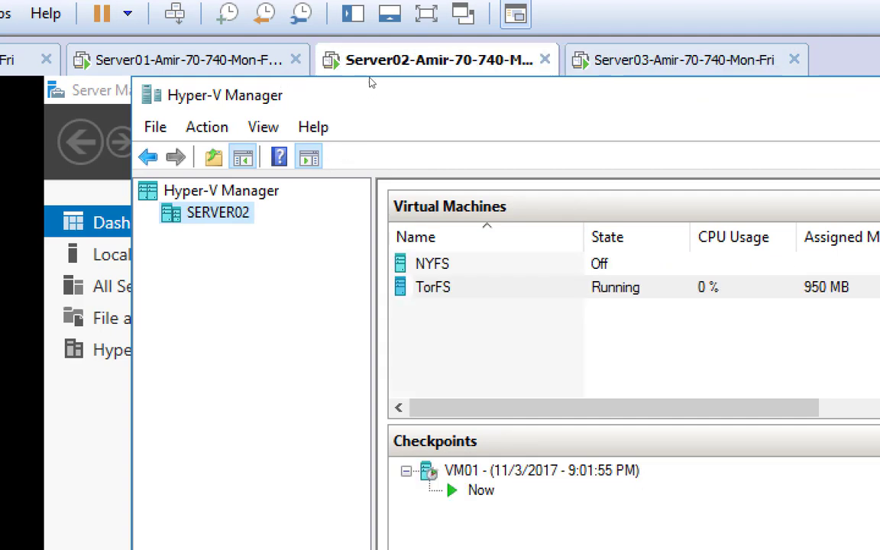
key(ctrl+Tab)
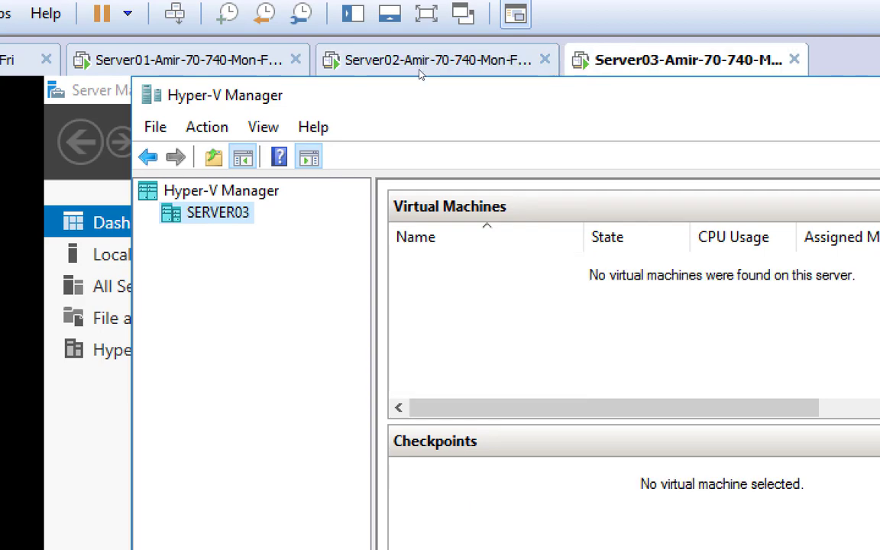
click(340, 61)
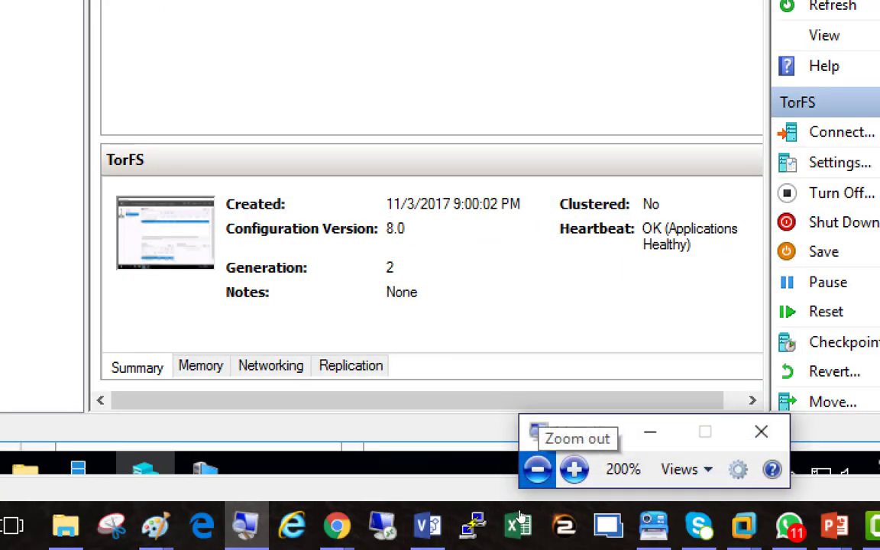
click(537, 469)
click(537, 490)
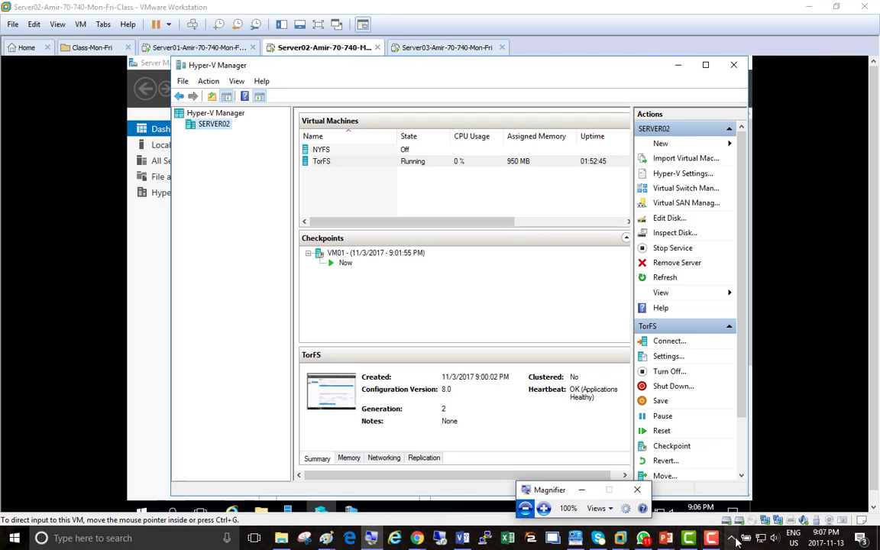
Step: Bring up the Live Migration deck and move from overview slide 10 to slide 11's requirements
mouse_move(664, 538)
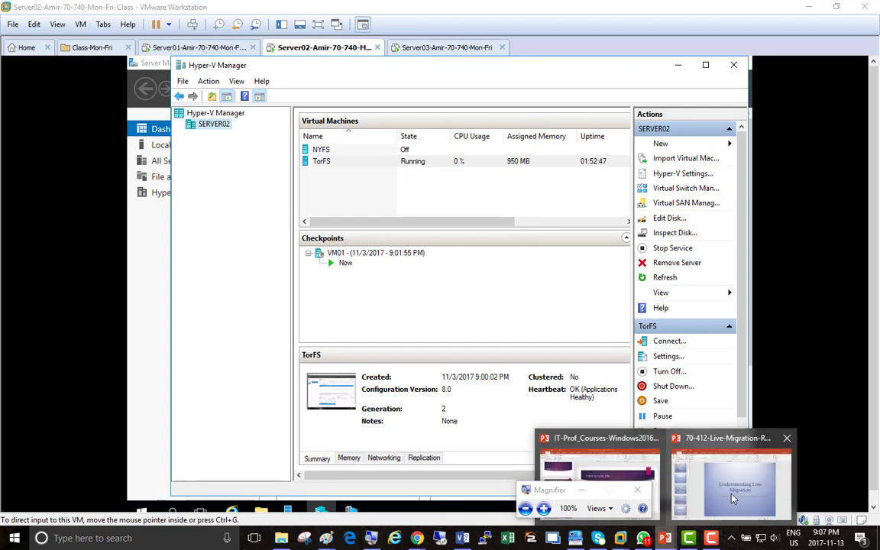
click(735, 495)
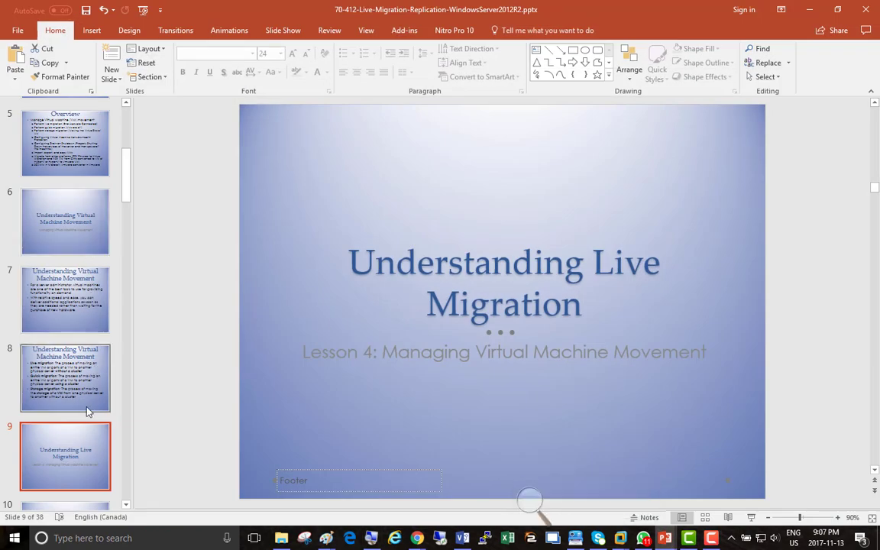
scroll(65, 306, down, 5)
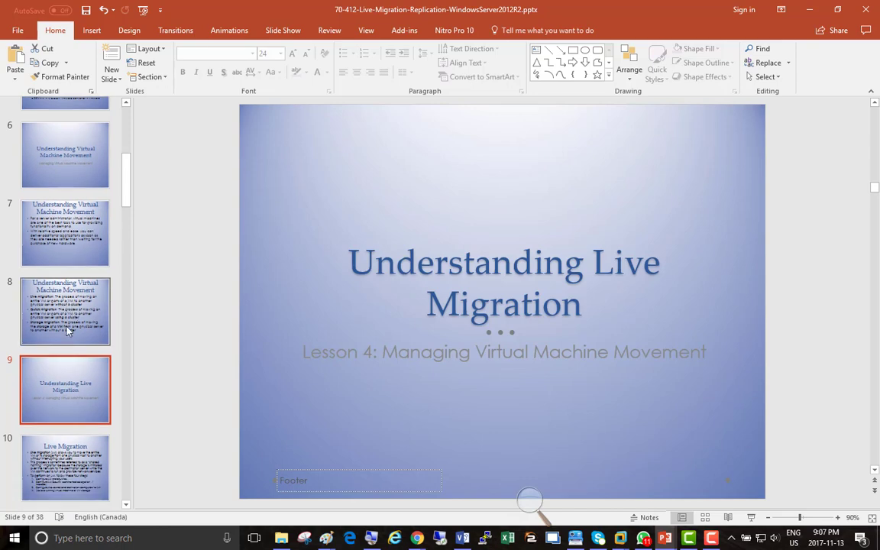
click(70, 332)
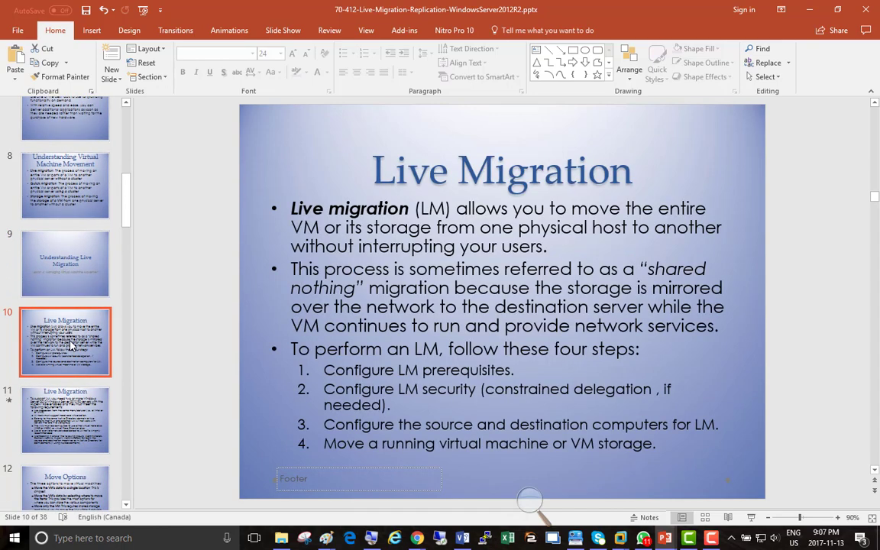
scroll(69, 336, down, 1)
scroll(69, 341, down, 2)
click(69, 302)
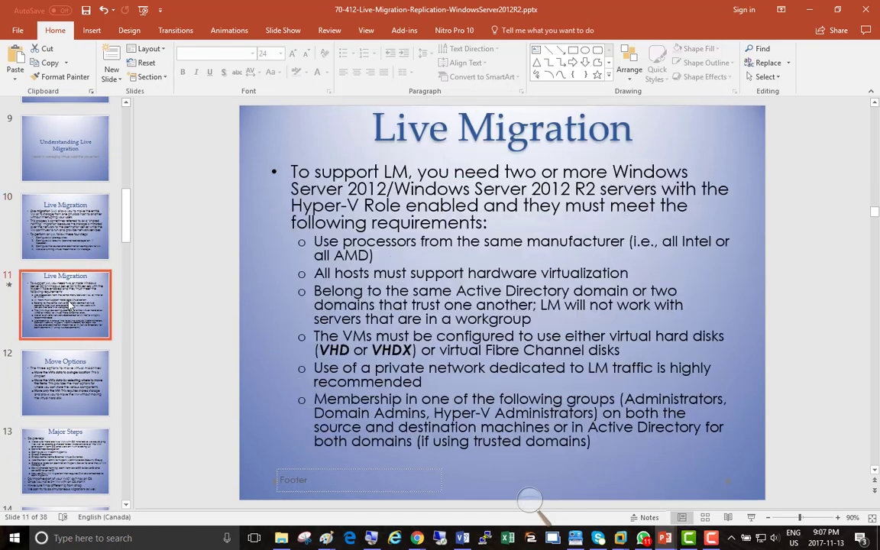
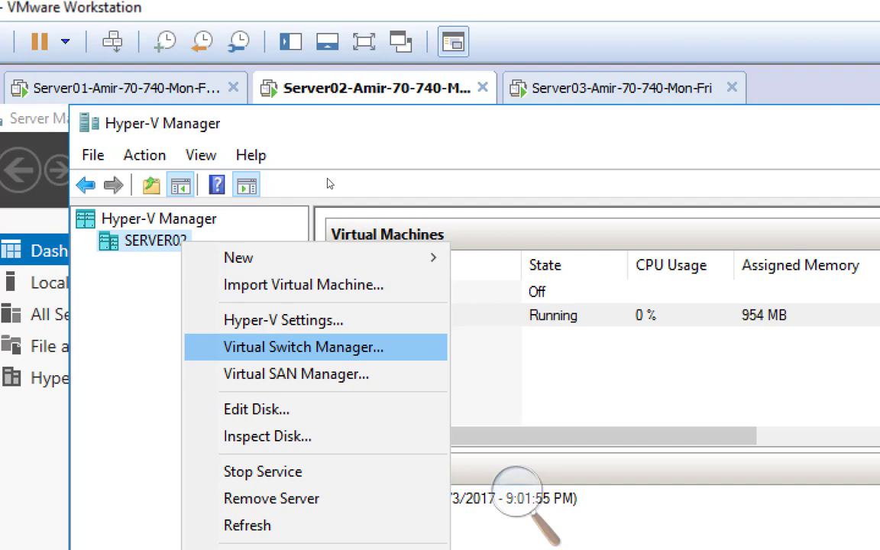
Step: In SERVER02's Virtual Switch Manager, copy the external switch name ExTorSW
key(Return)
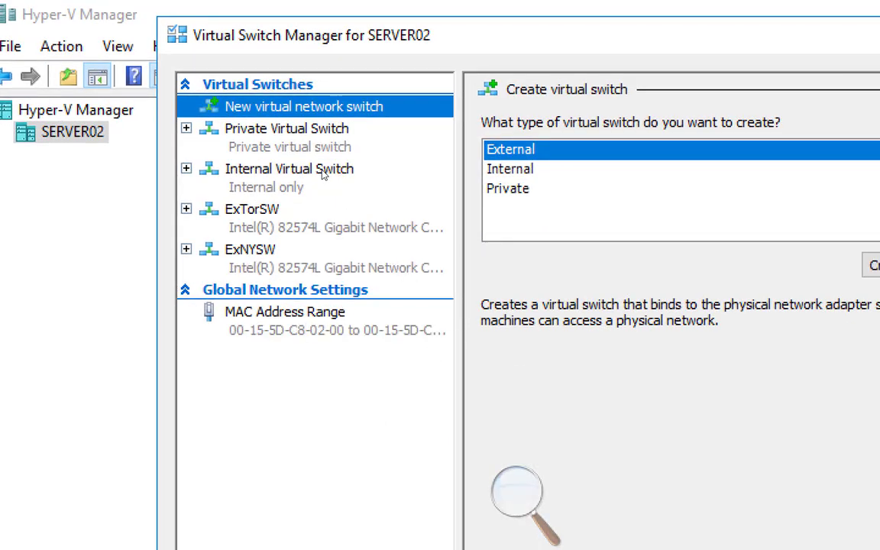
click(319, 208)
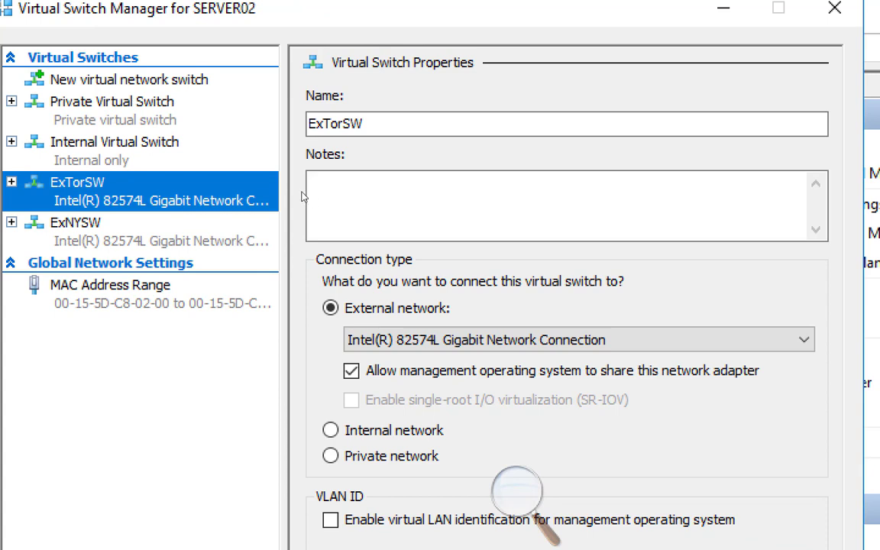
click(447, 134)
double_click(406, 135)
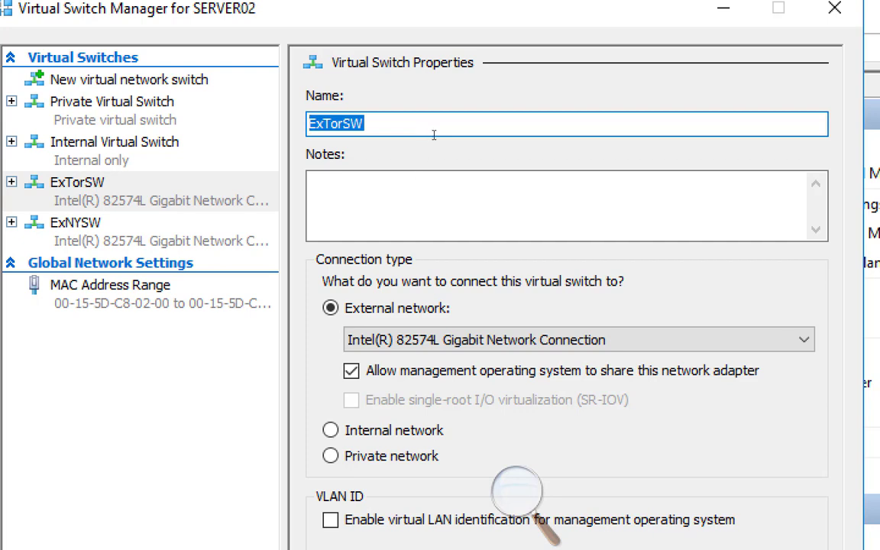
right_click(433, 133)
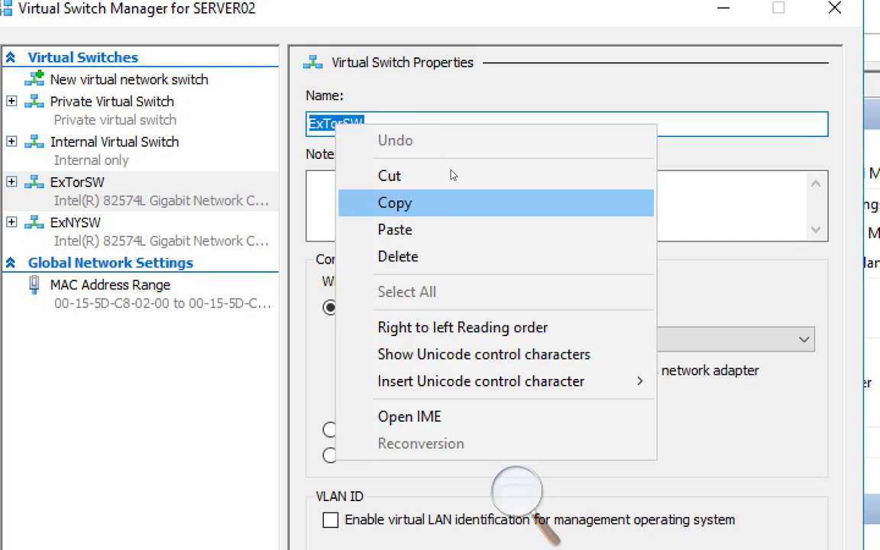
click(452, 195)
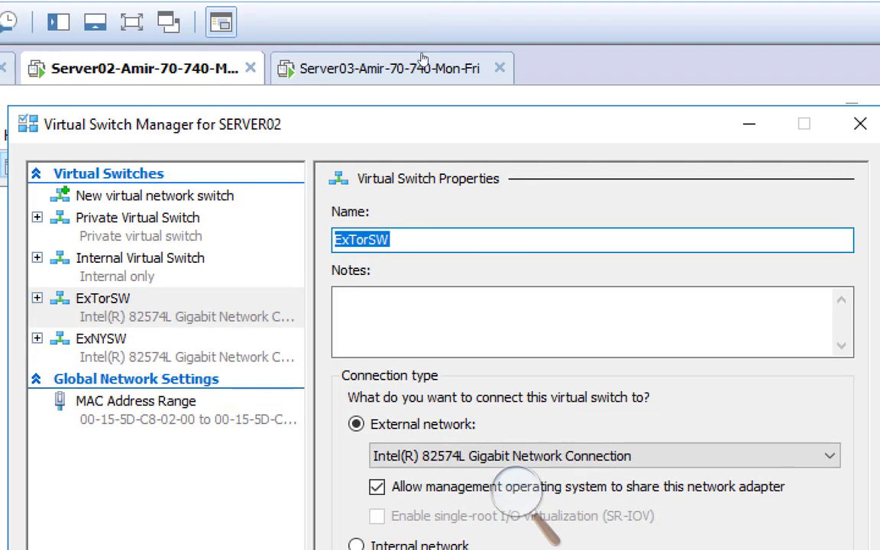
Step: Rename SERVER03's external Intel switch to ExTorSW and apply the change
click(422, 60)
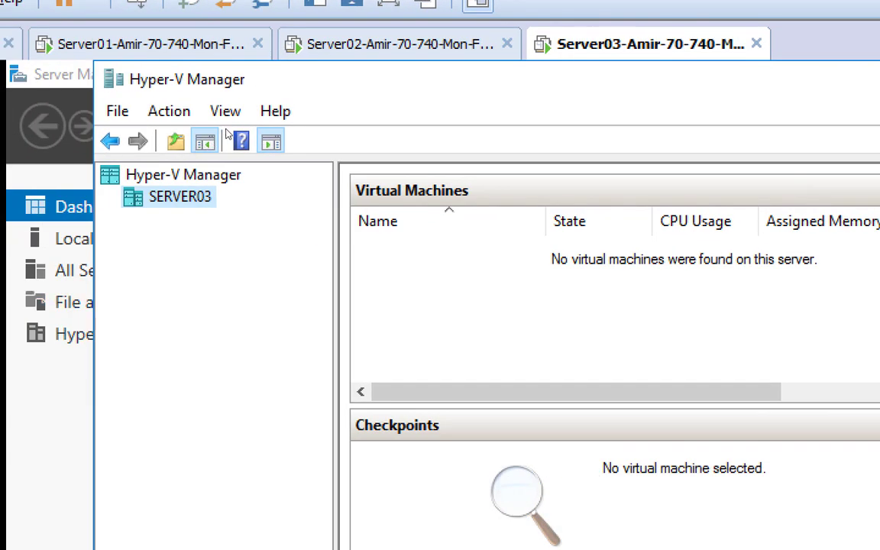
right_click(203, 203)
right_click(197, 197)
key(Down)
key(Down)
key(Down)
key(Down)
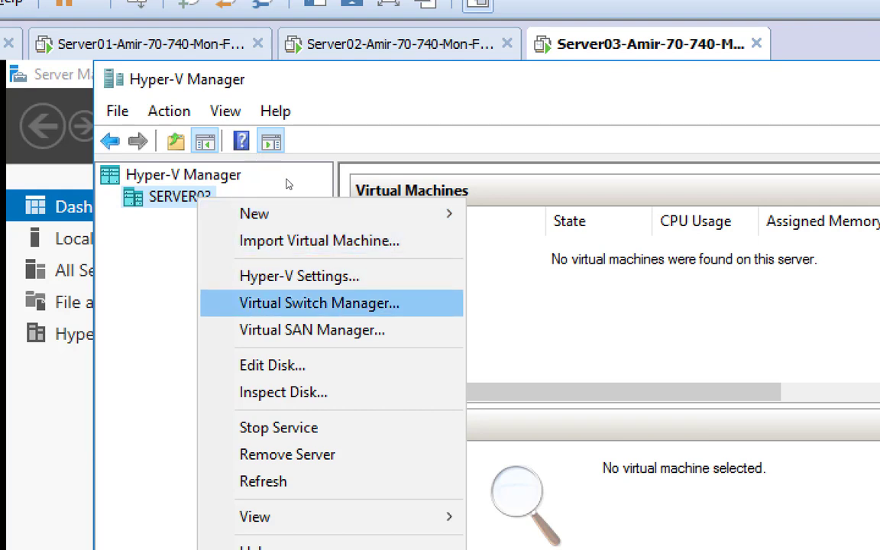
key(Return)
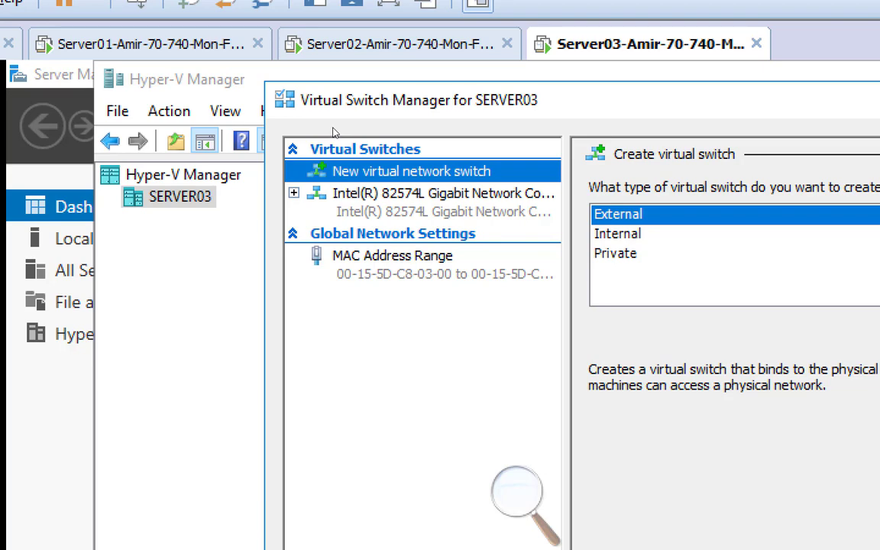
key(Down)
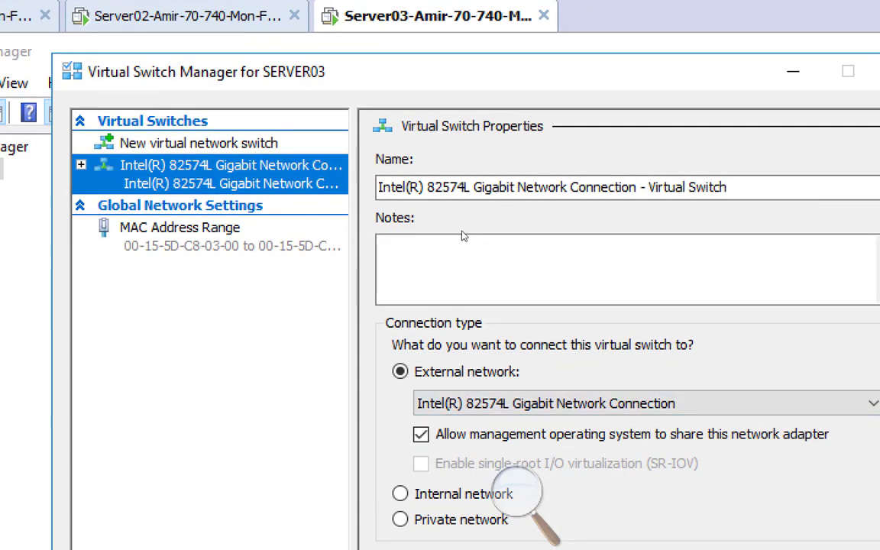
key(Tab)
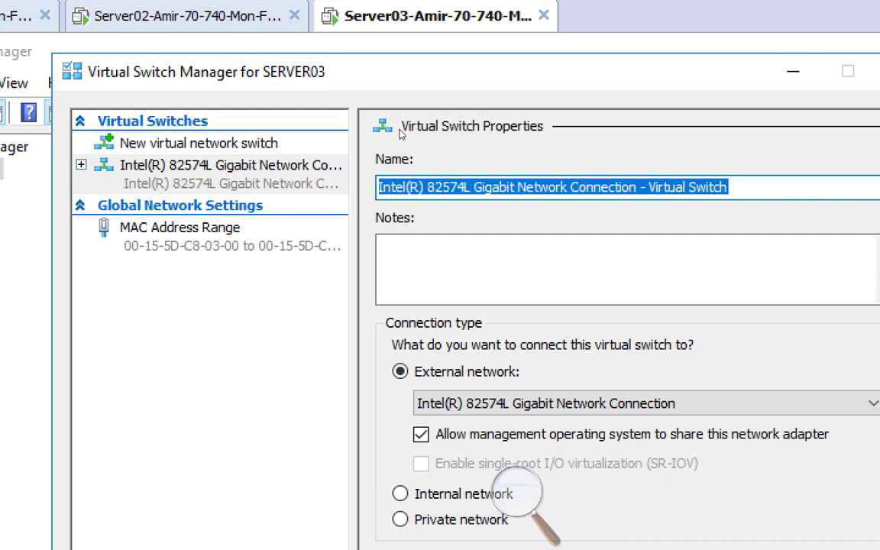
text(ExTorSW)
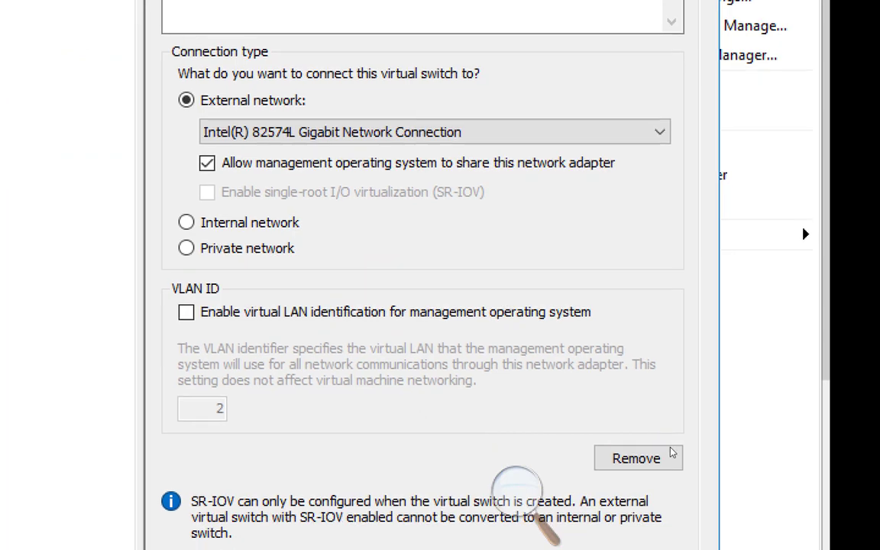
click(639, 515)
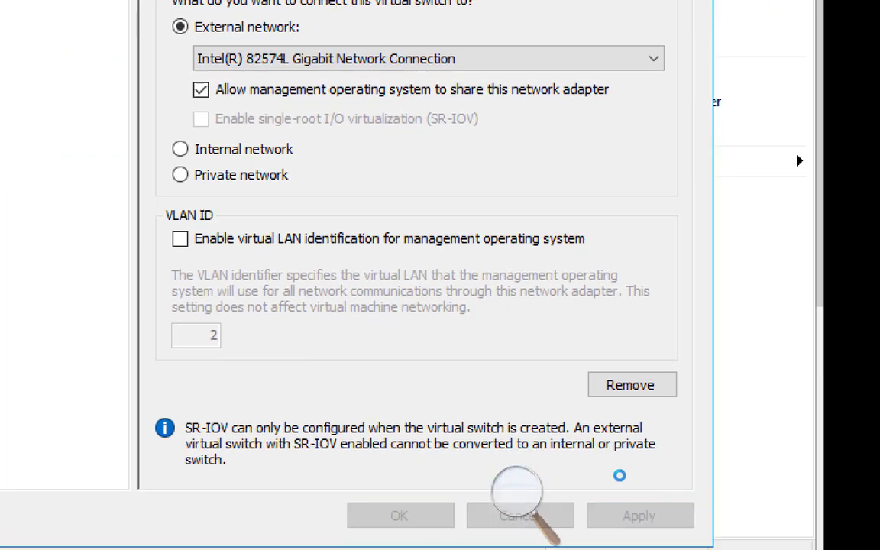
click(520, 515)
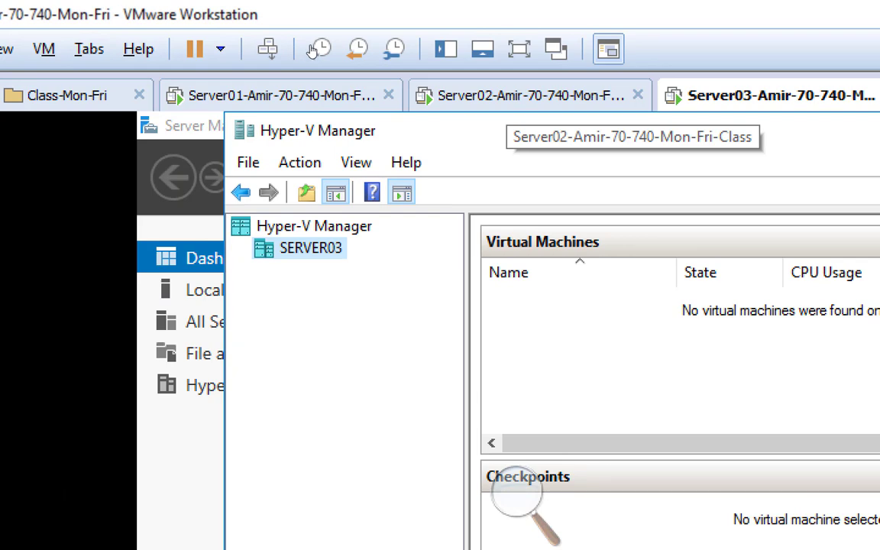
Step: Close SERVER02's switch manager and open its Hyper-V Settings at Live Migrations
click(508, 97)
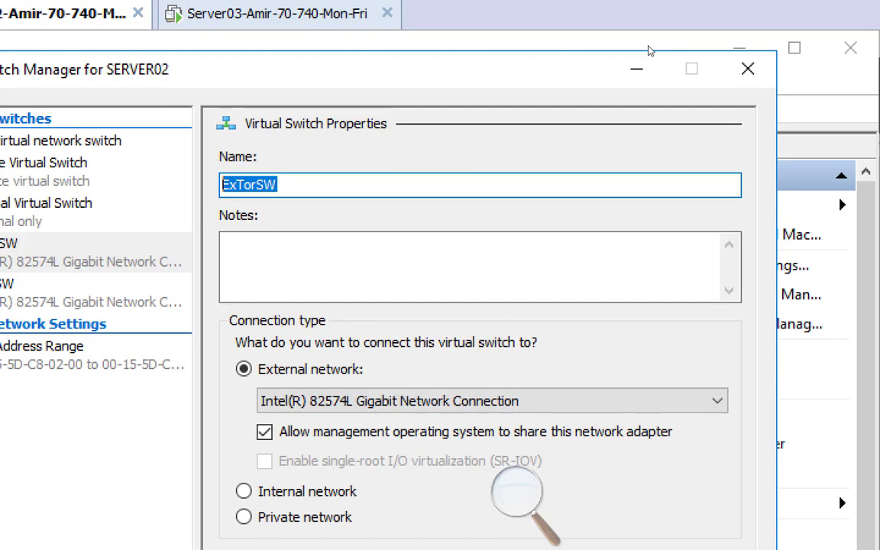
click(749, 72)
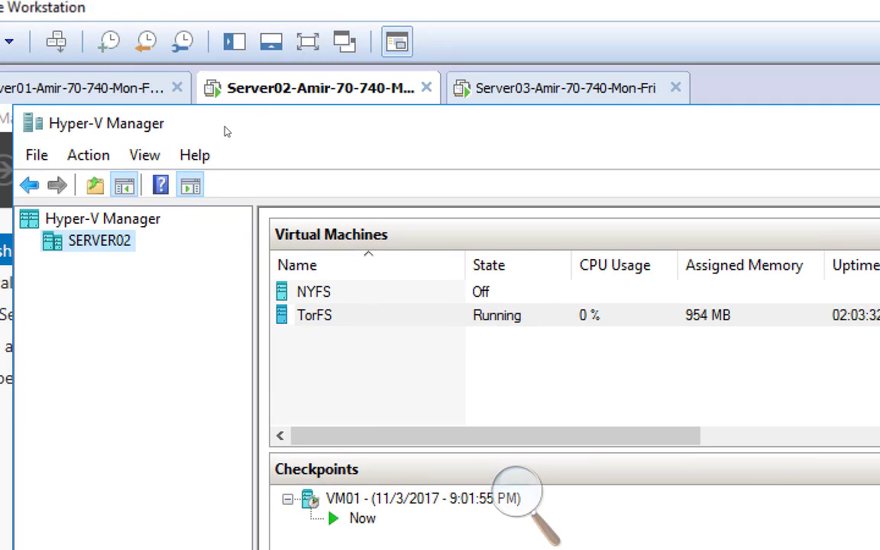
right_click(122, 239)
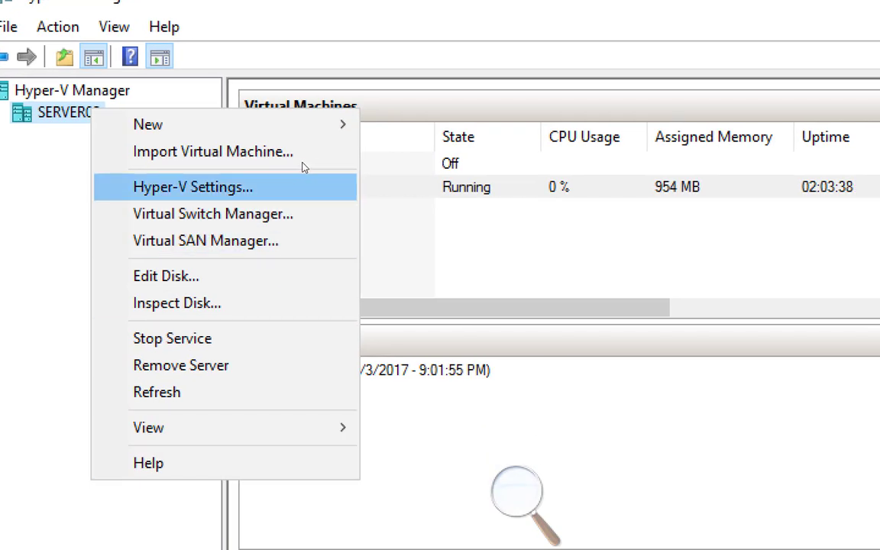
click(302, 176)
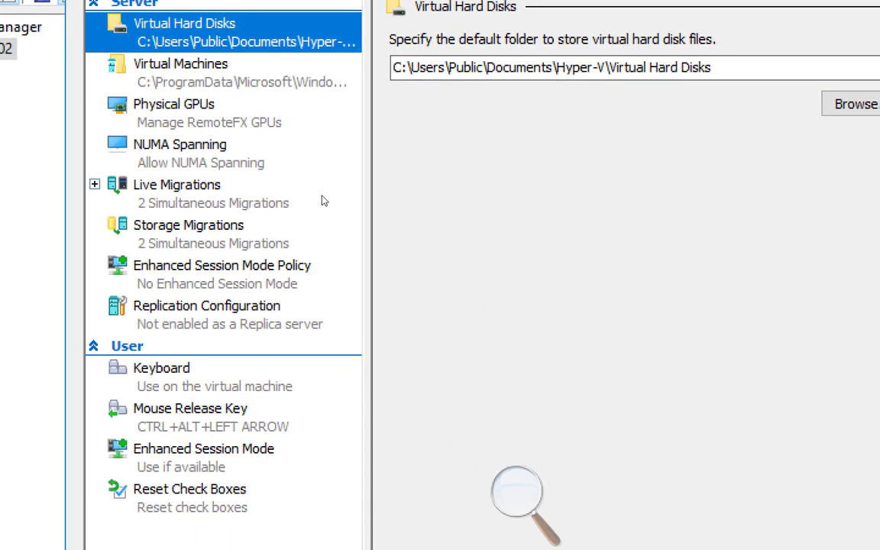
click(322, 200)
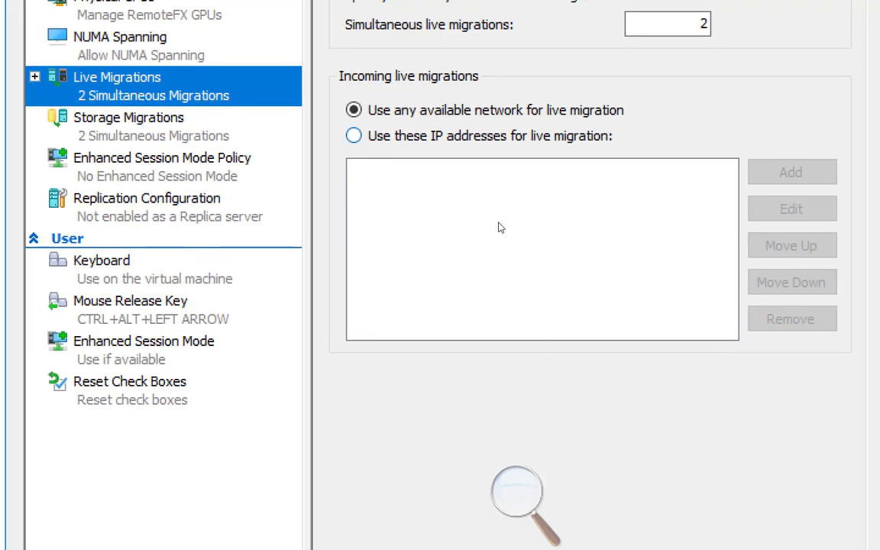
Step: Allow SERVER02's incoming live migrations only from 192.168.200.0/24
click(489, 136)
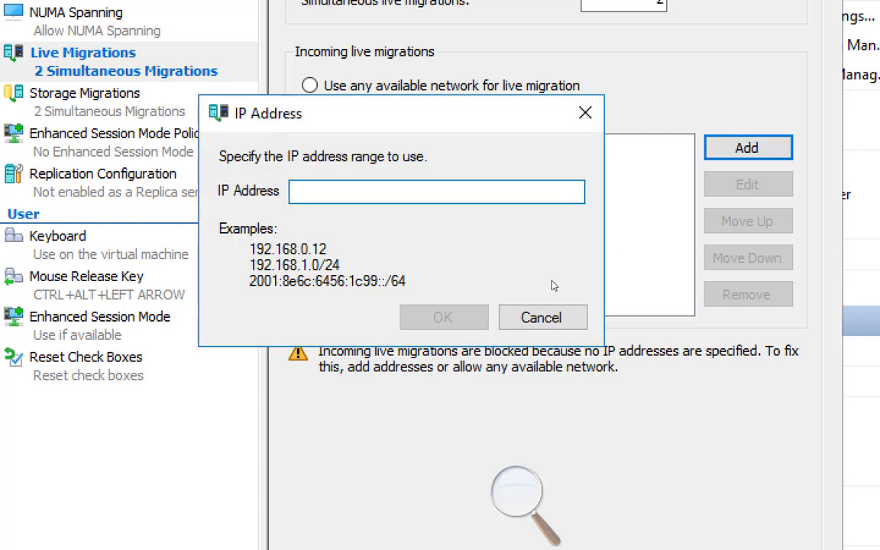
text(1)
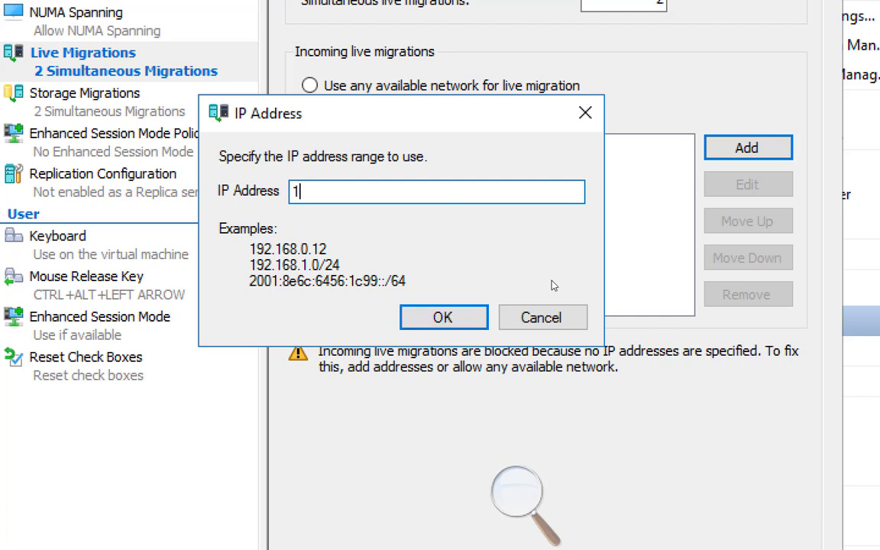
text(92.168.2)
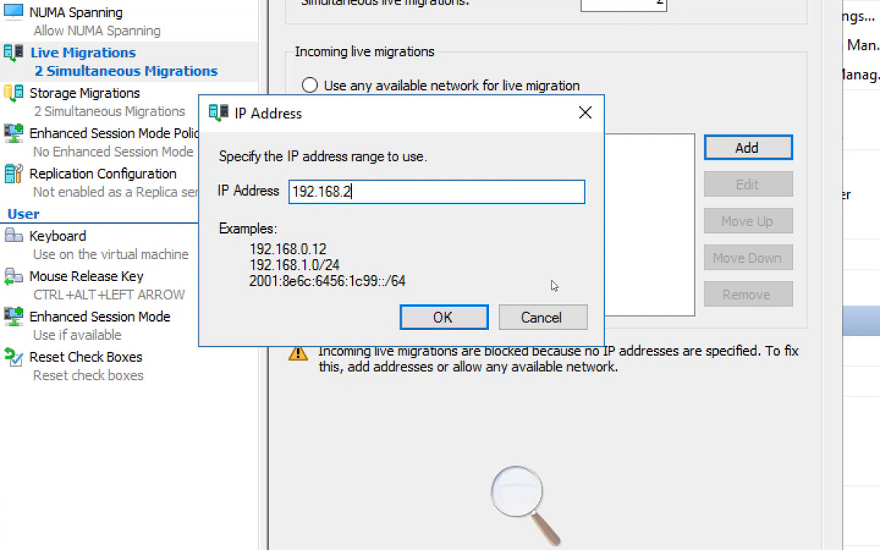
text(00.0/24)
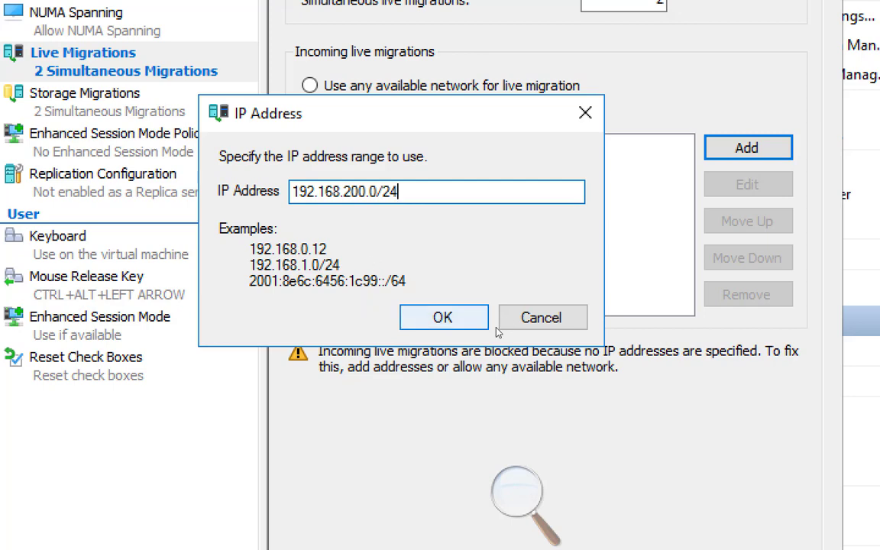
click(445, 315)
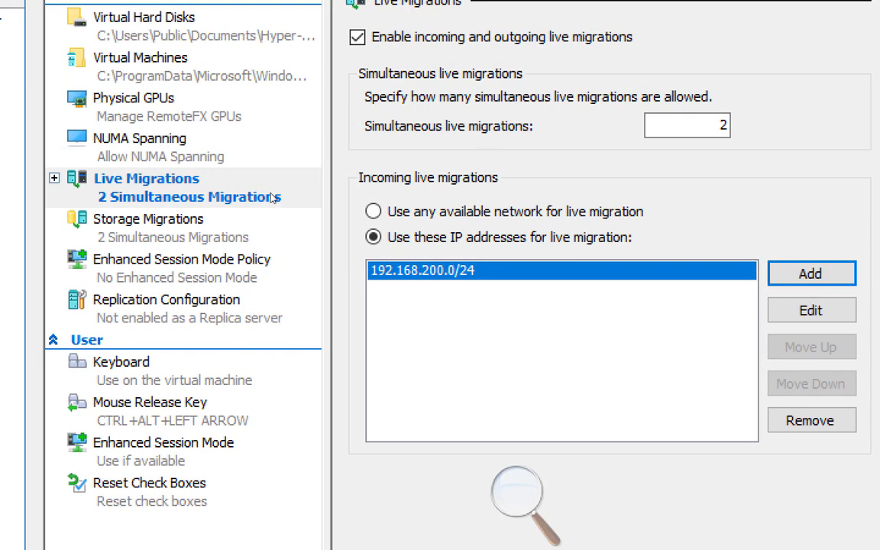
click(273, 197)
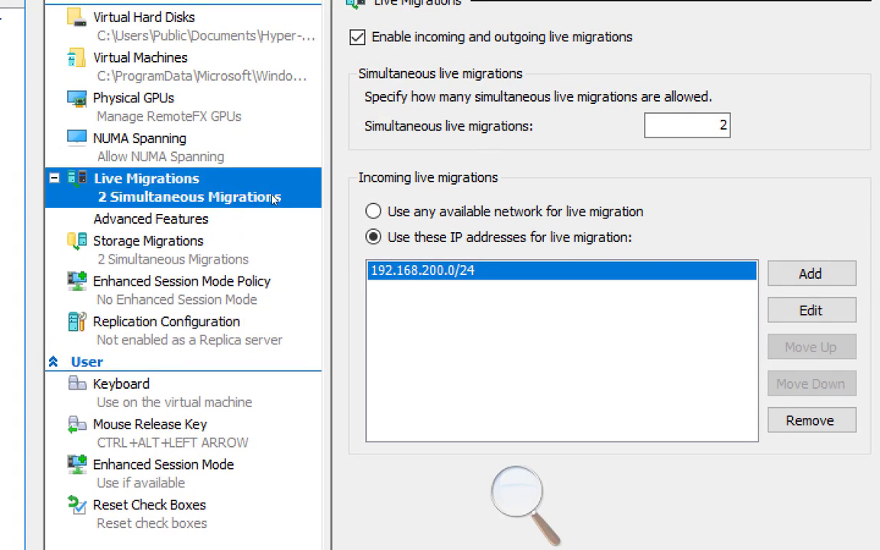
Step: Show SERVER02's Advanced Features: Kerberos authentication with Compression performance
click(315, 219)
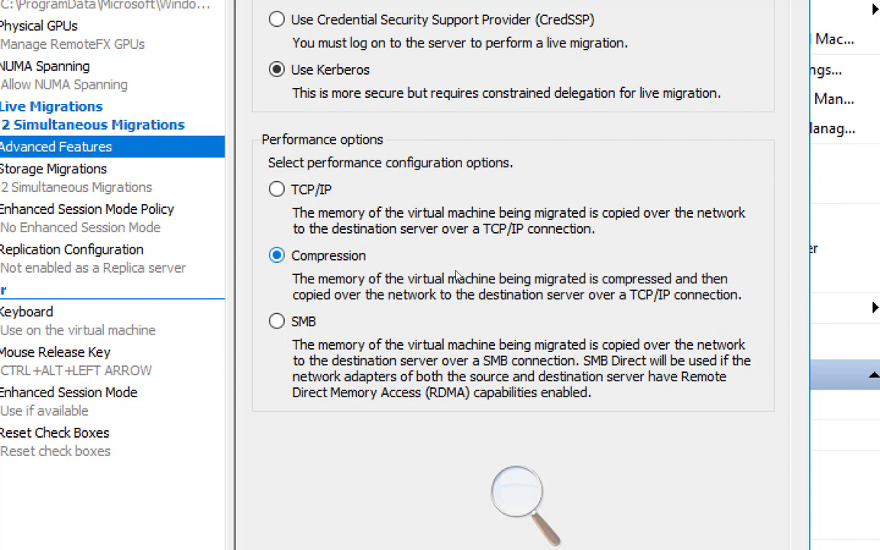
click(452, 238)
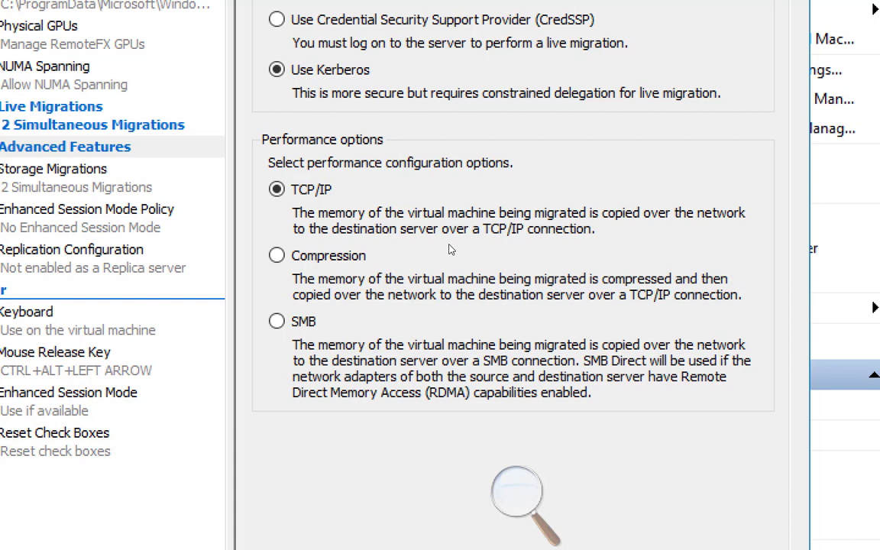
click(458, 290)
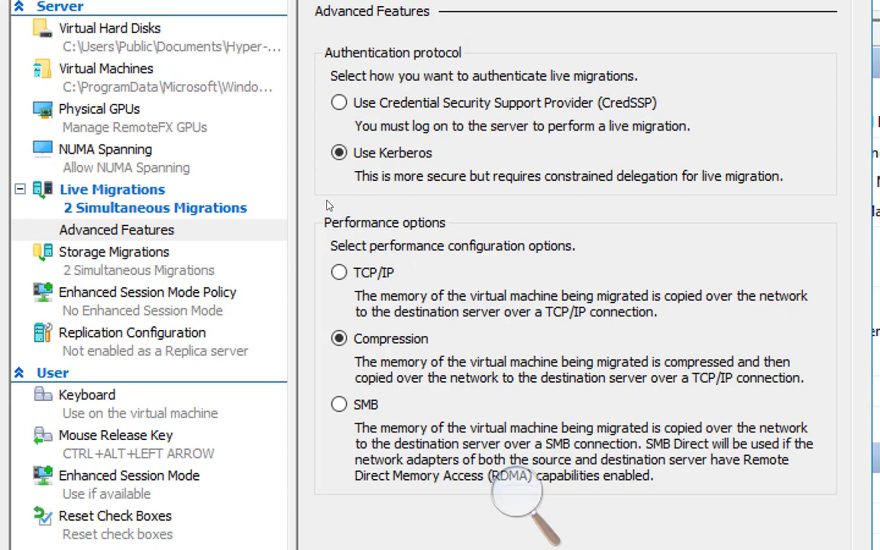
Step: Apply SERVER02's live migration settings and close Hyper-V Settings
click(263, 202)
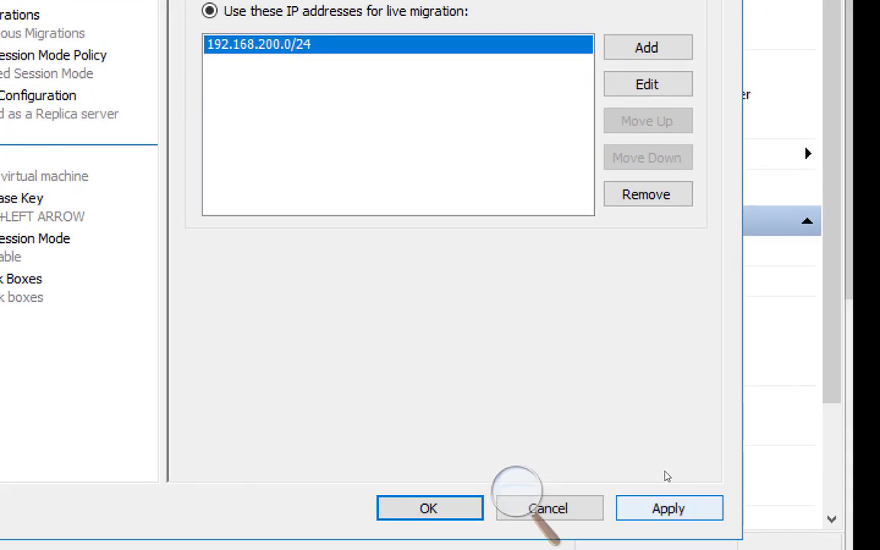
click(668, 506)
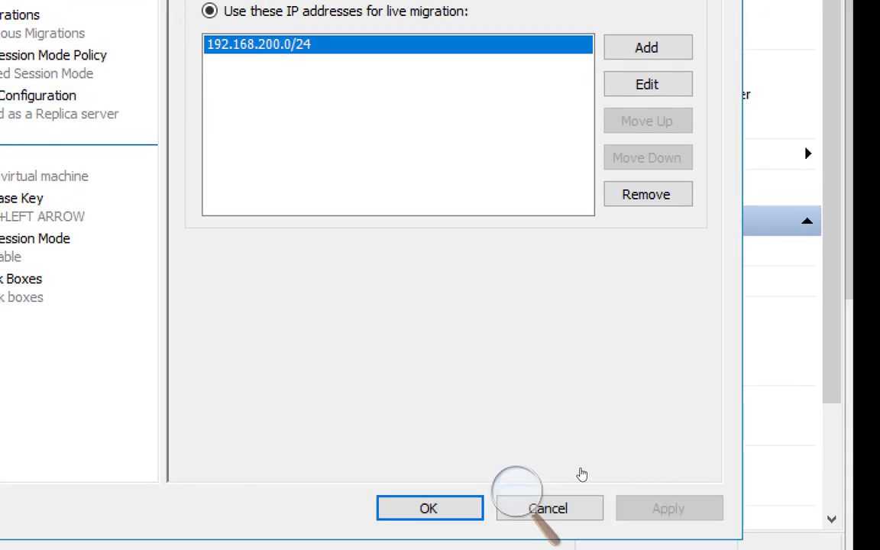
click(429, 508)
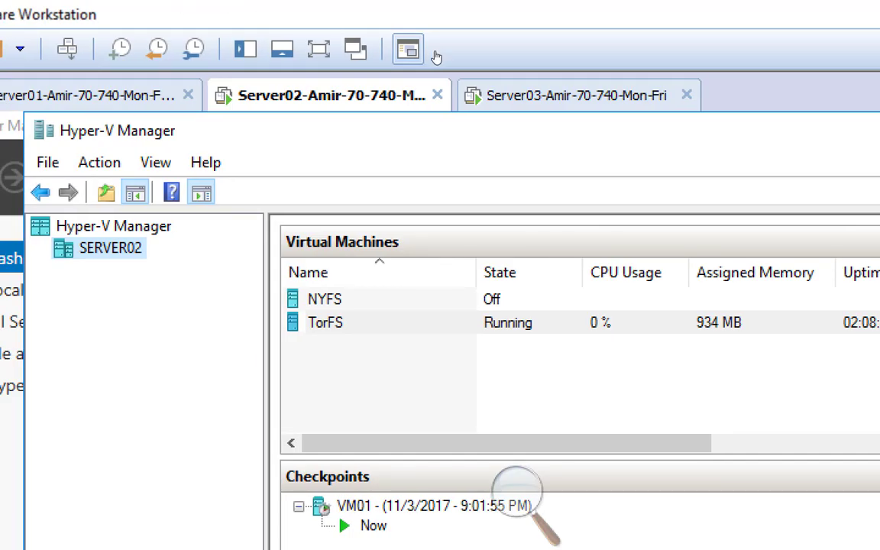
Step: Open SERVER03's Hyper-V Settings at the Live Migrations page
click(561, 98)
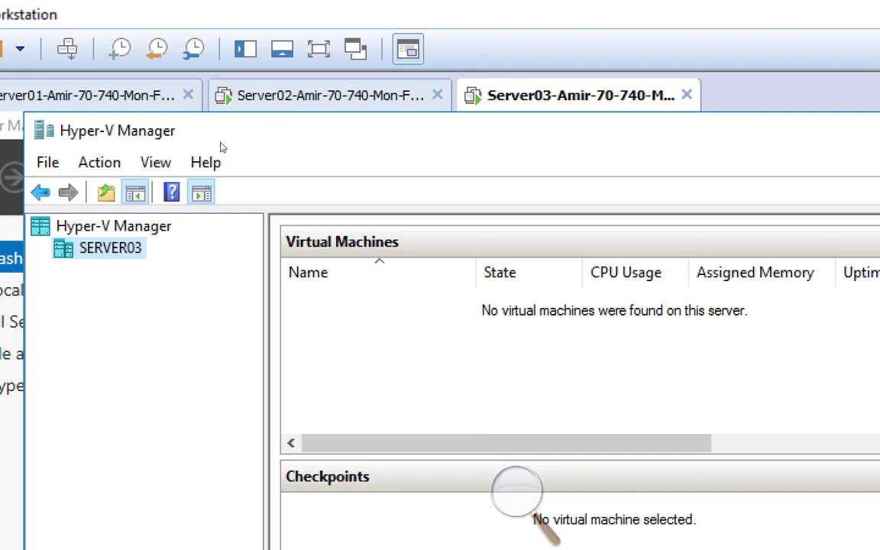
key(shift+F10)
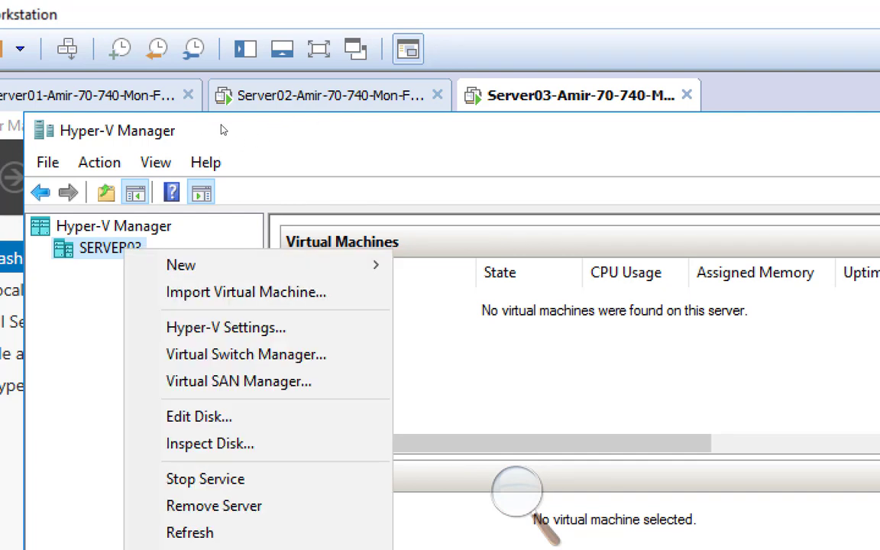
key(Down)
key(Down)
key(Down)
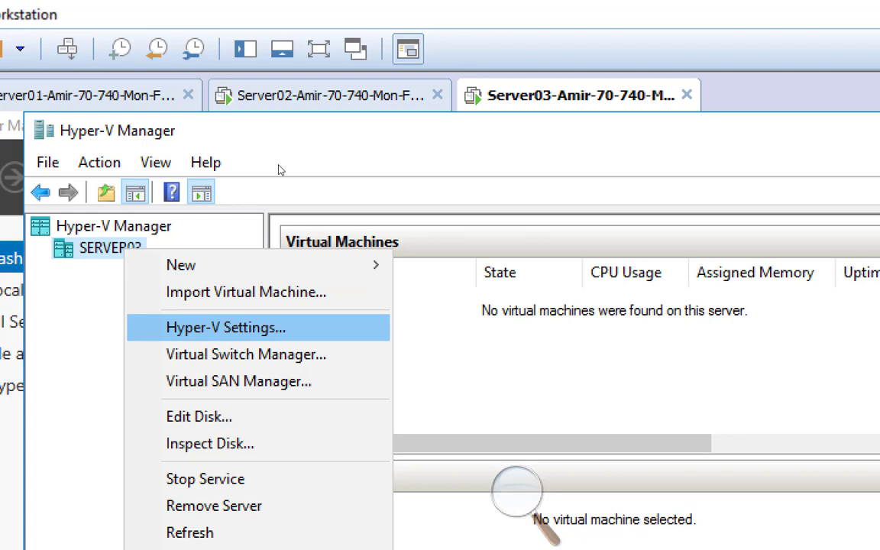
key(Return)
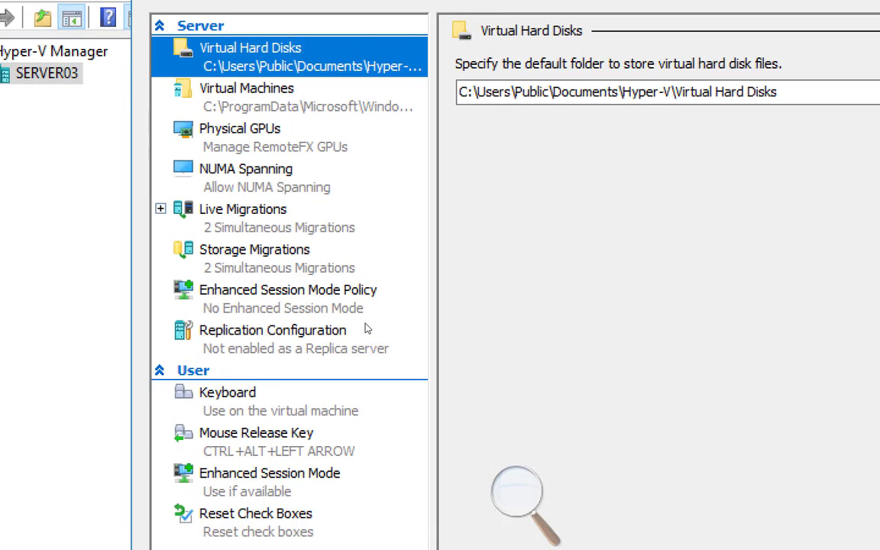
click(319, 201)
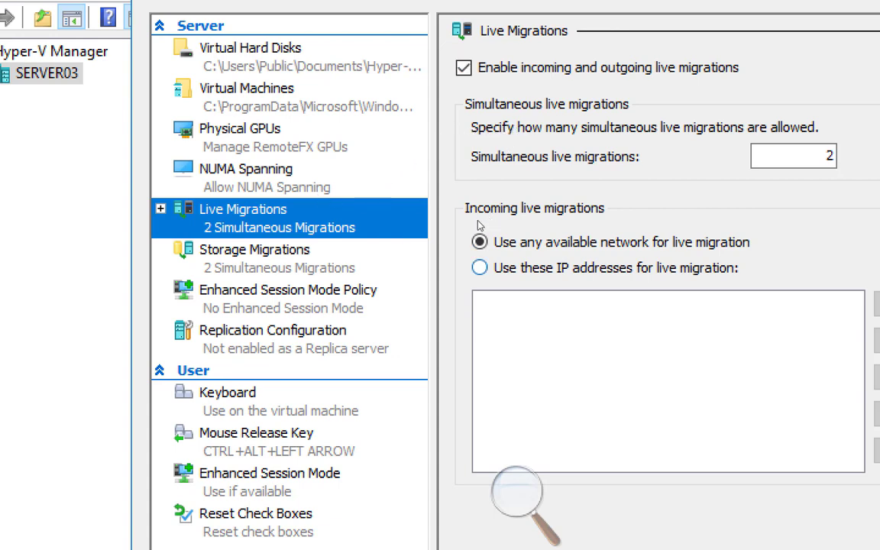
Step: Limit SERVER03's incoming live migrations to the 192.168.200.0/24 range
click(478, 267)
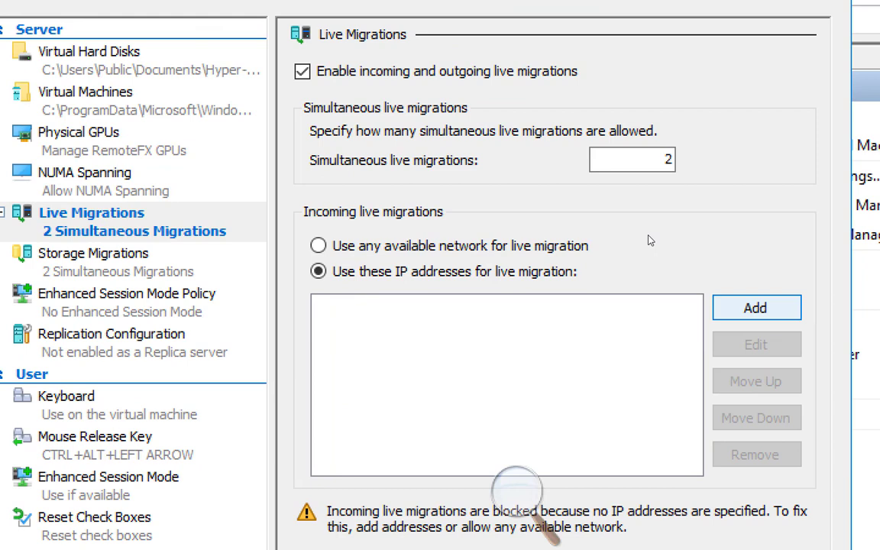
key(Return)
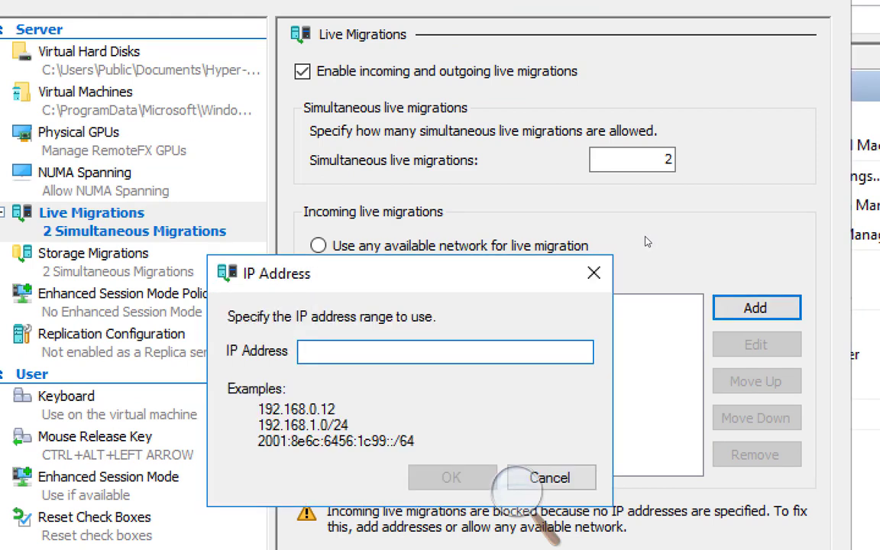
text(192.168)
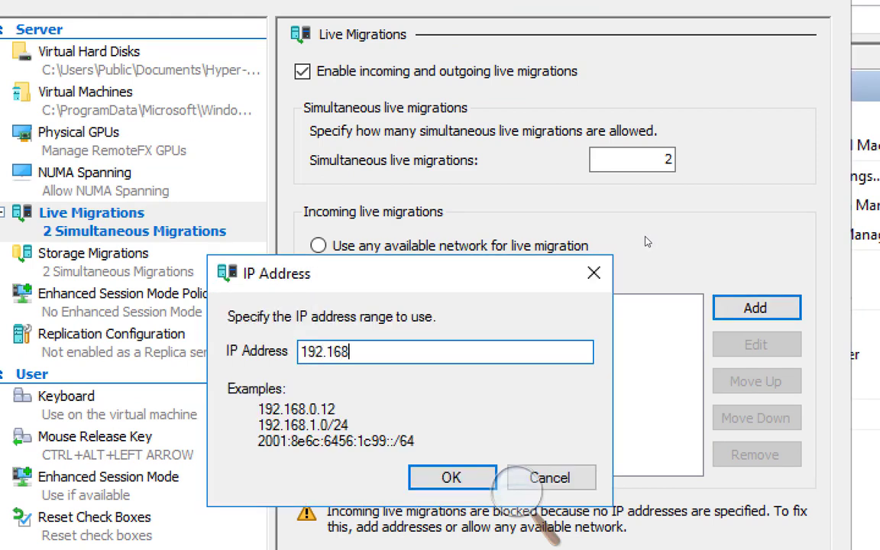
text(.200.0/24)
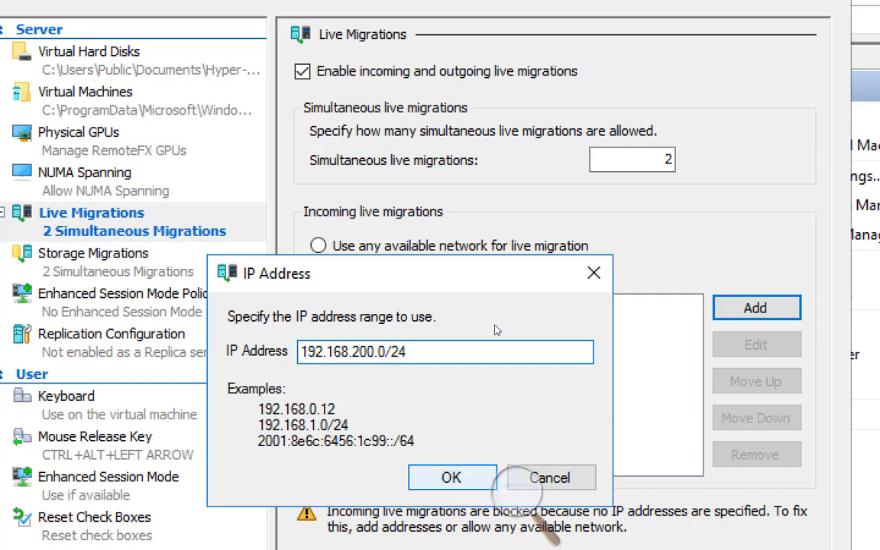
key(Return)
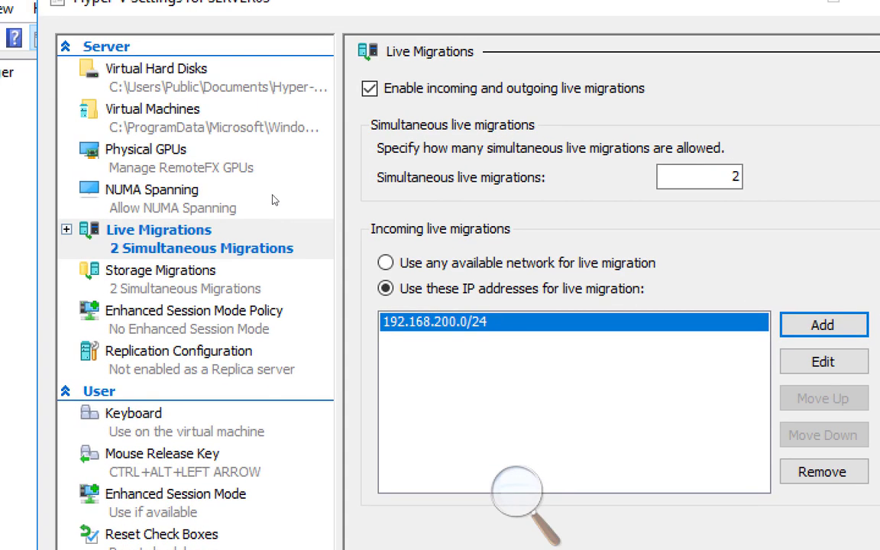
Step: Confirm SERVER03's Advanced Features use Compression, then apply and close Hyper-V Settings
click(66, 230)
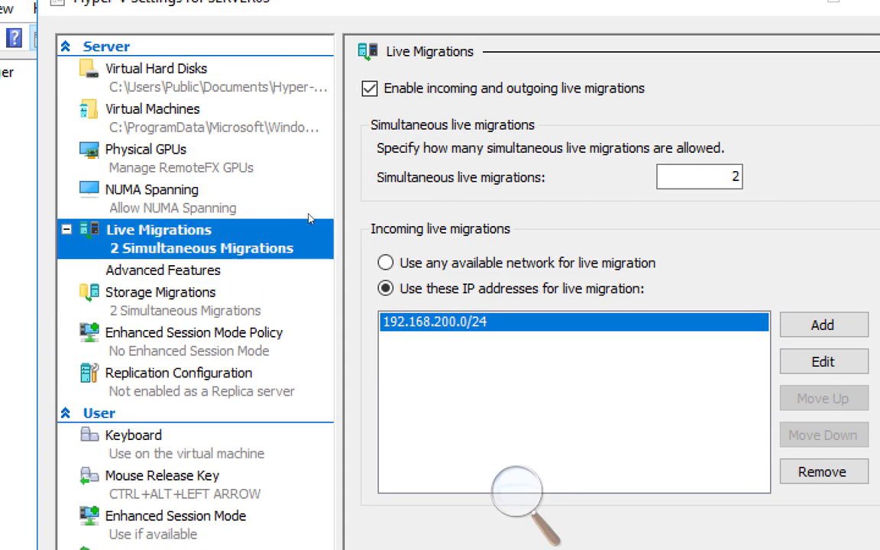
key(Down)
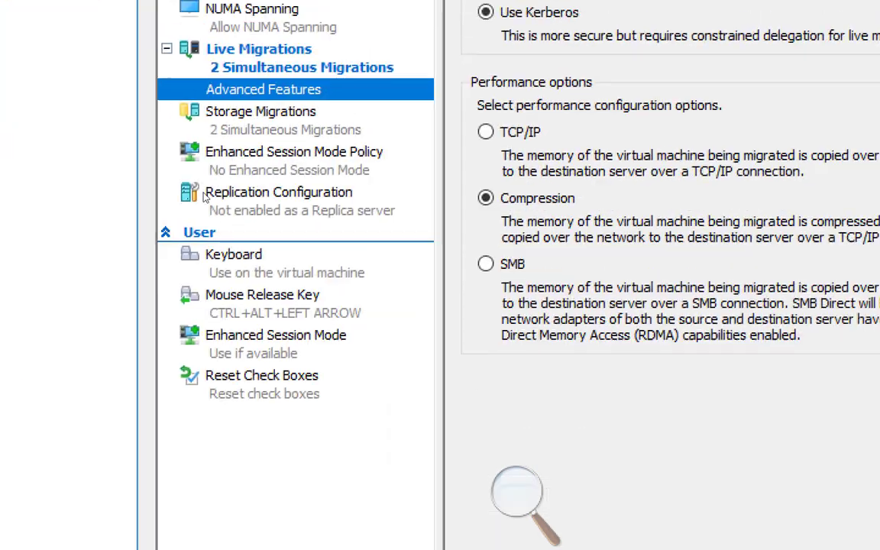
click(306, 80)
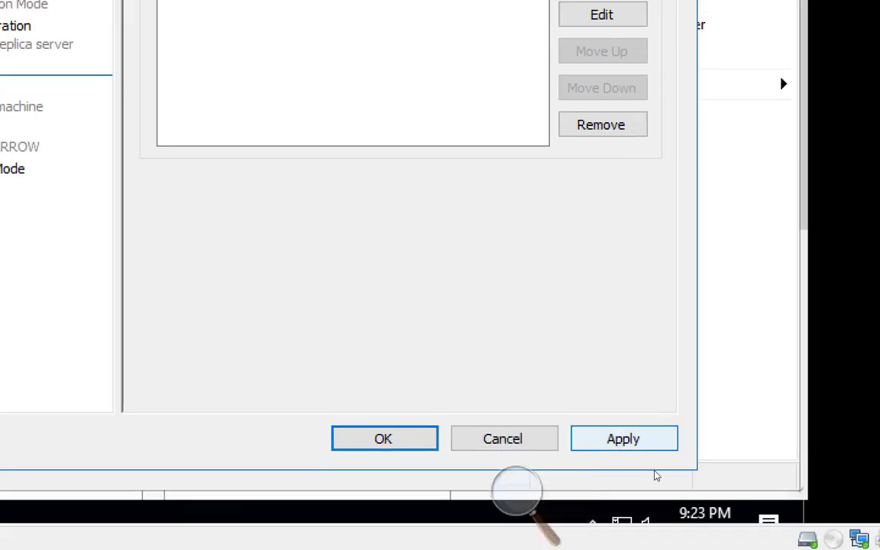
click(631, 442)
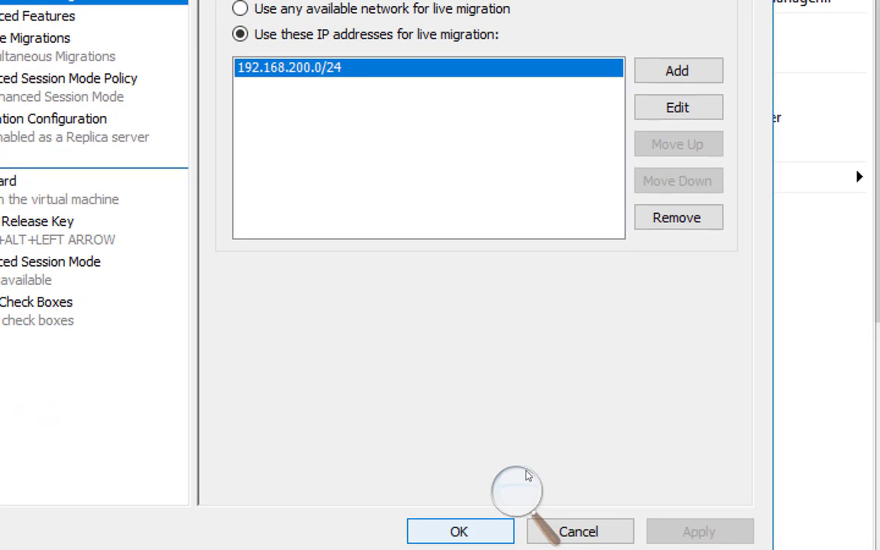
click(385, 438)
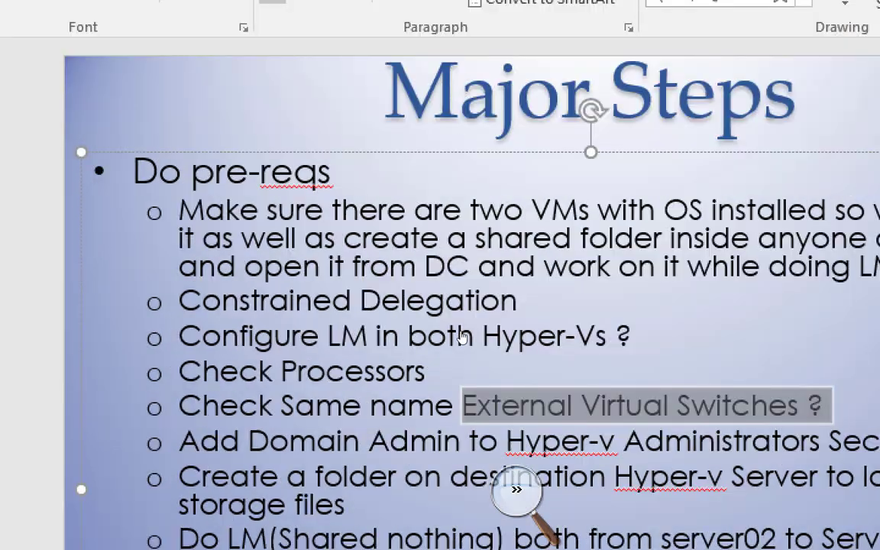
click(514, 491)
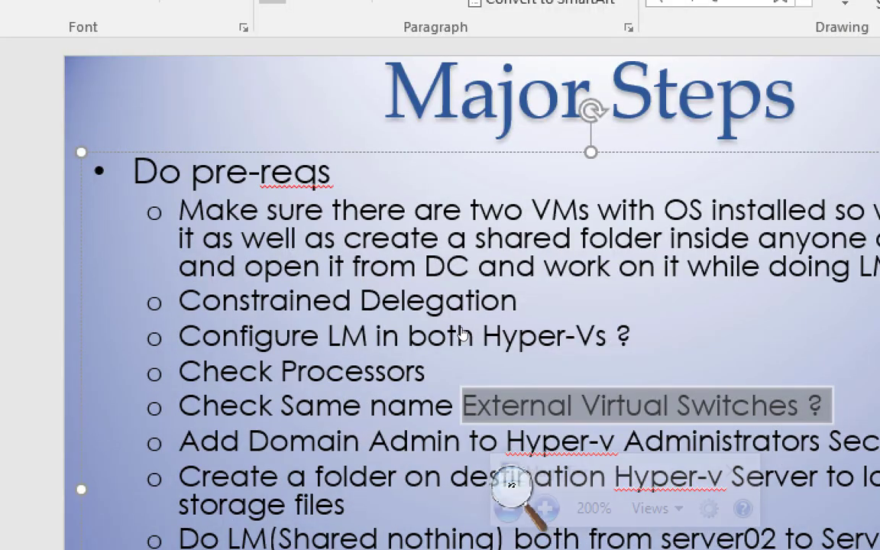
click(508, 508)
click(508, 508)
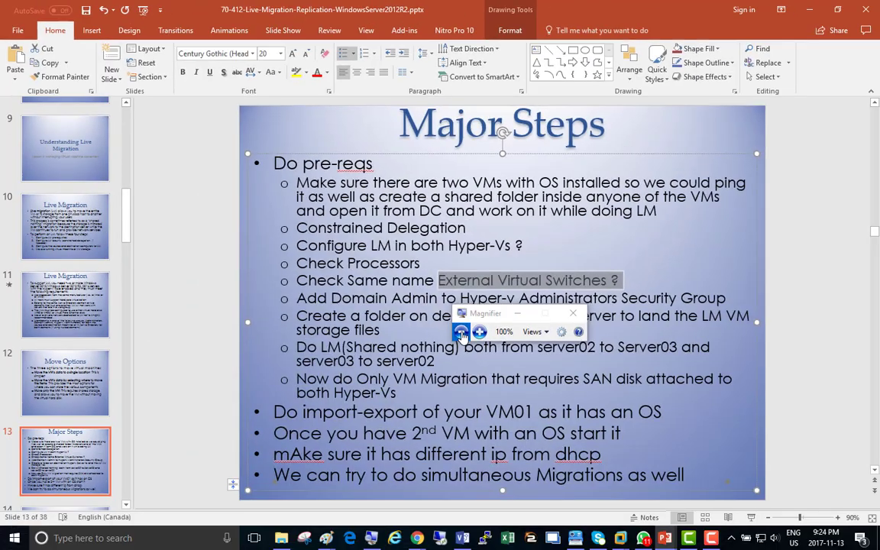